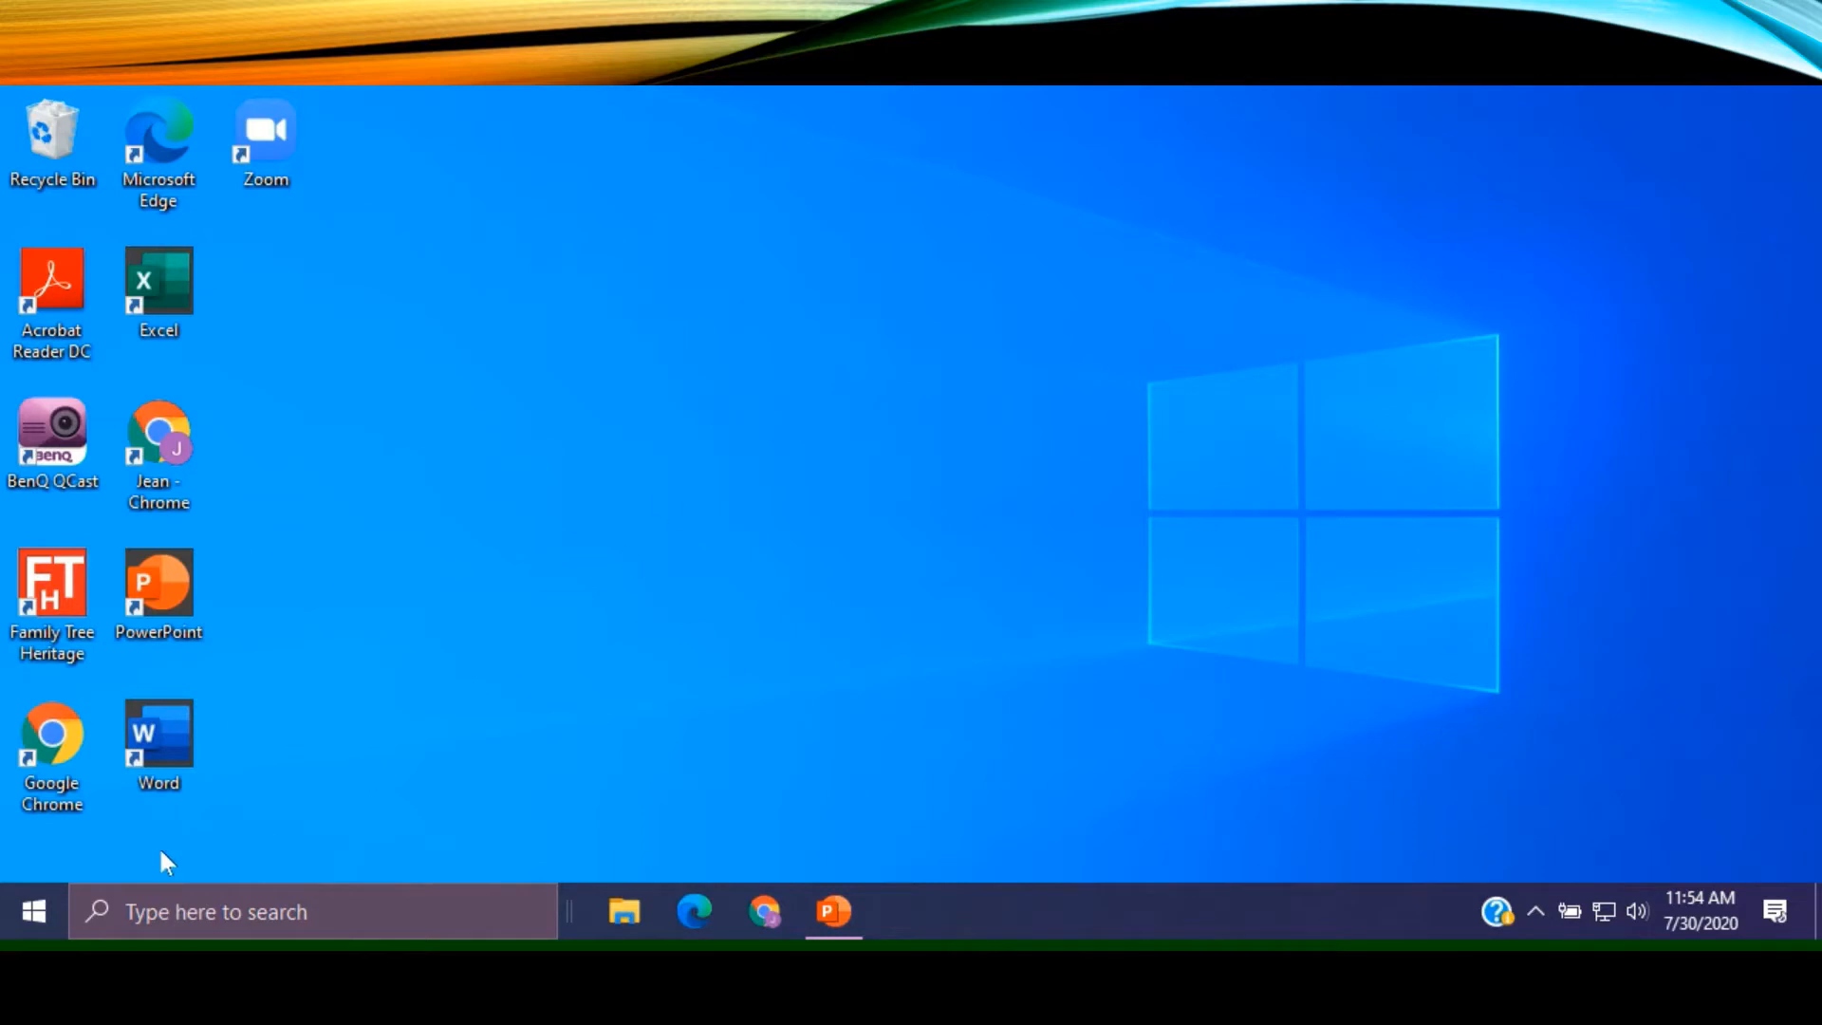
Search Windows Settings for "start", review the Start menu options on the Start settings page, and close Settings
{"action": "left_click", "coordinate": [28, 914]}
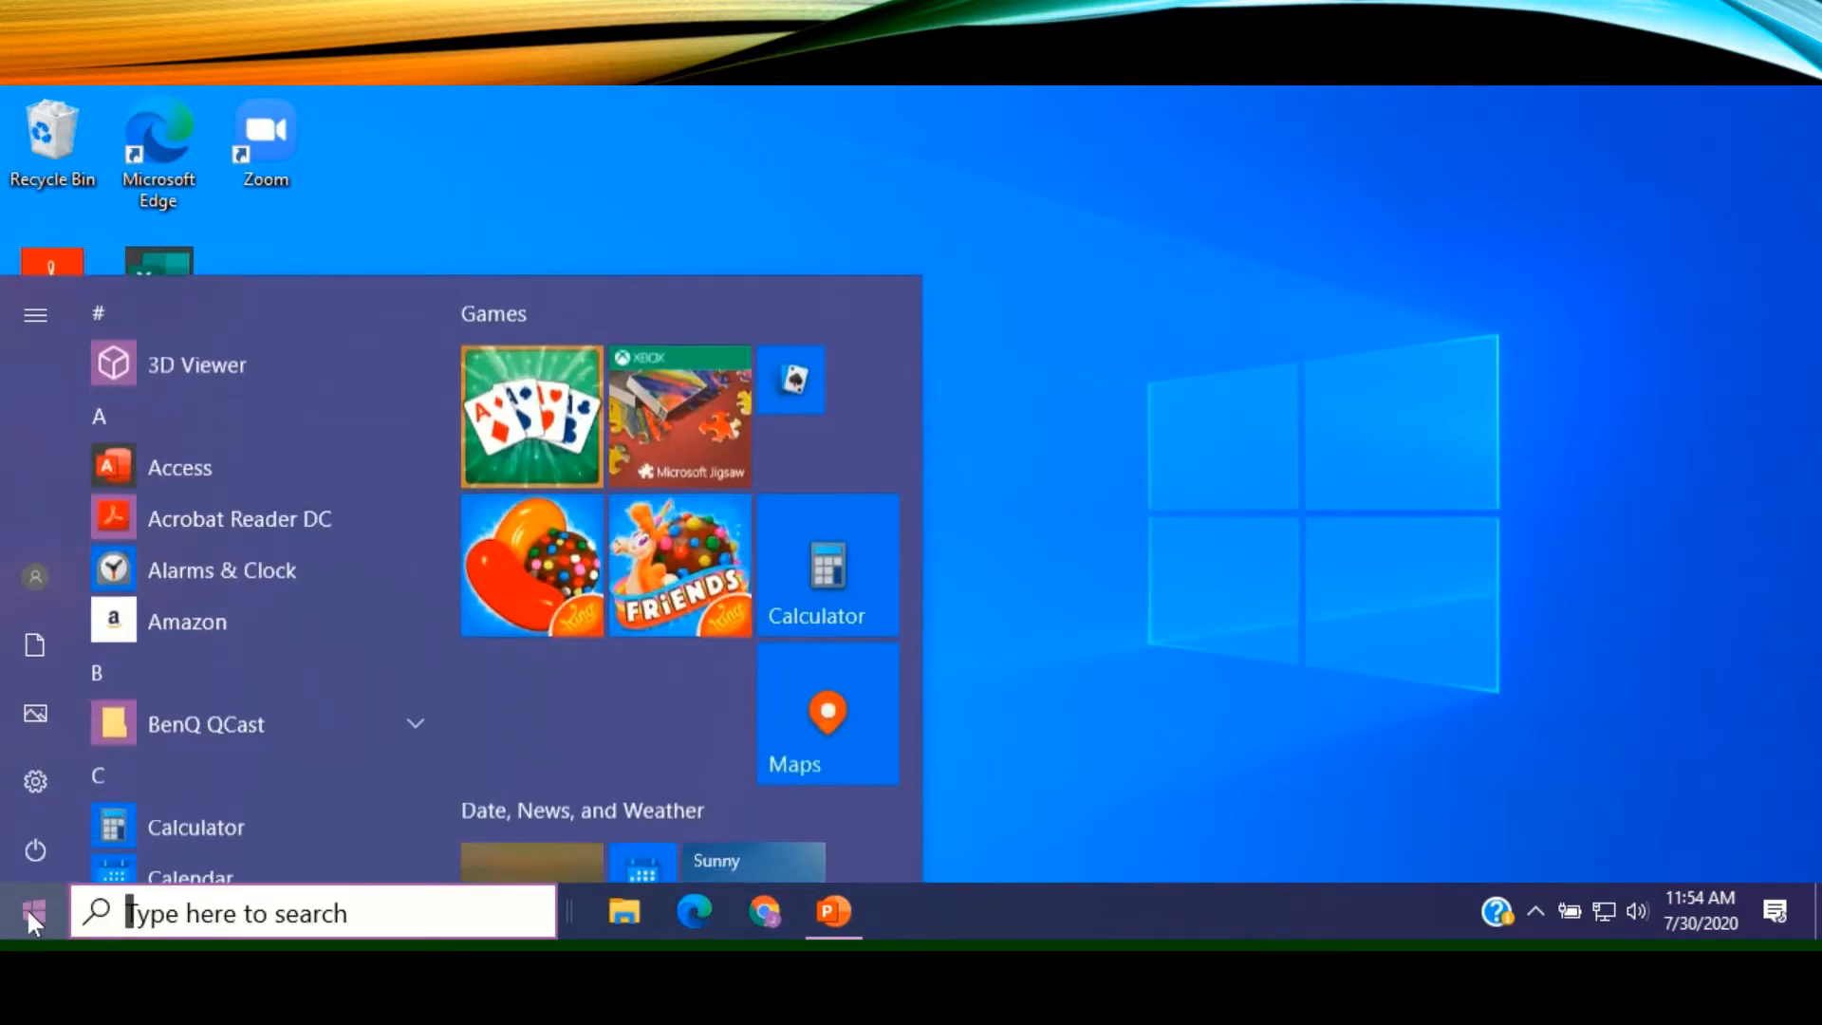
{"action": "left_click", "coordinate": [42, 776]}
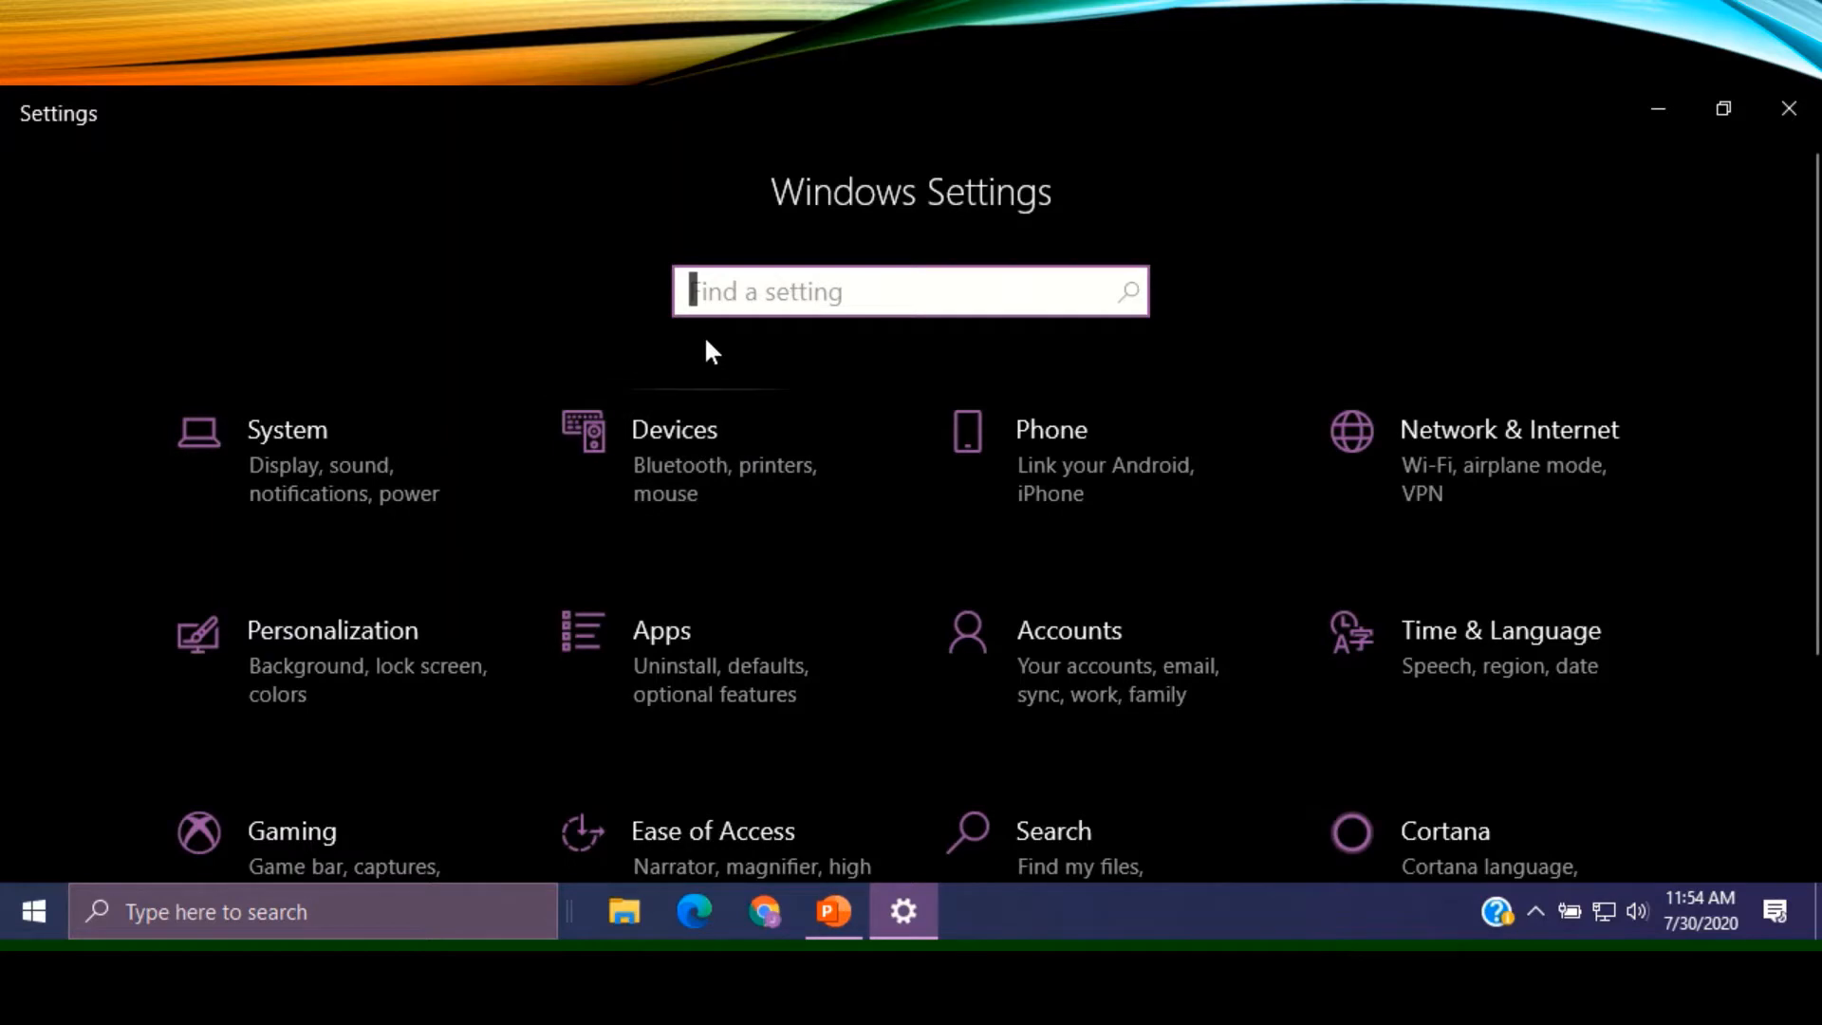
{"action": "type", "text": "st"}
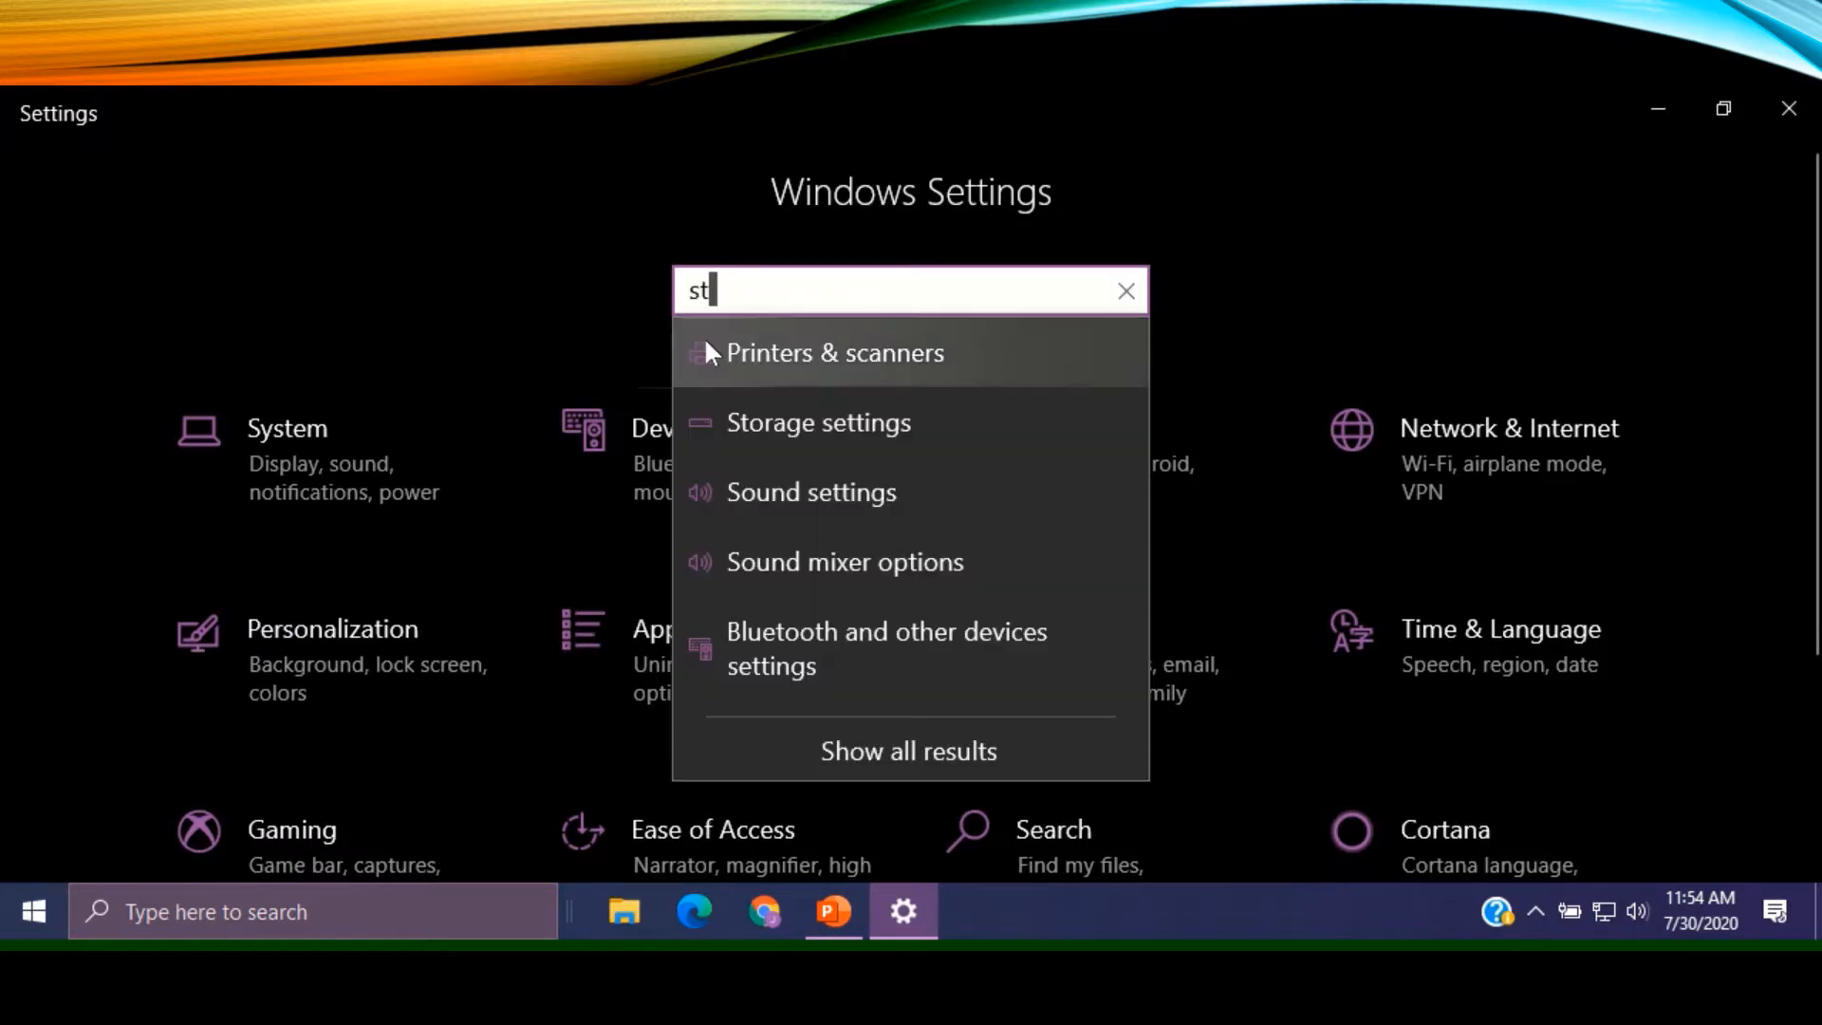
{"action": "type", "text": "art"}
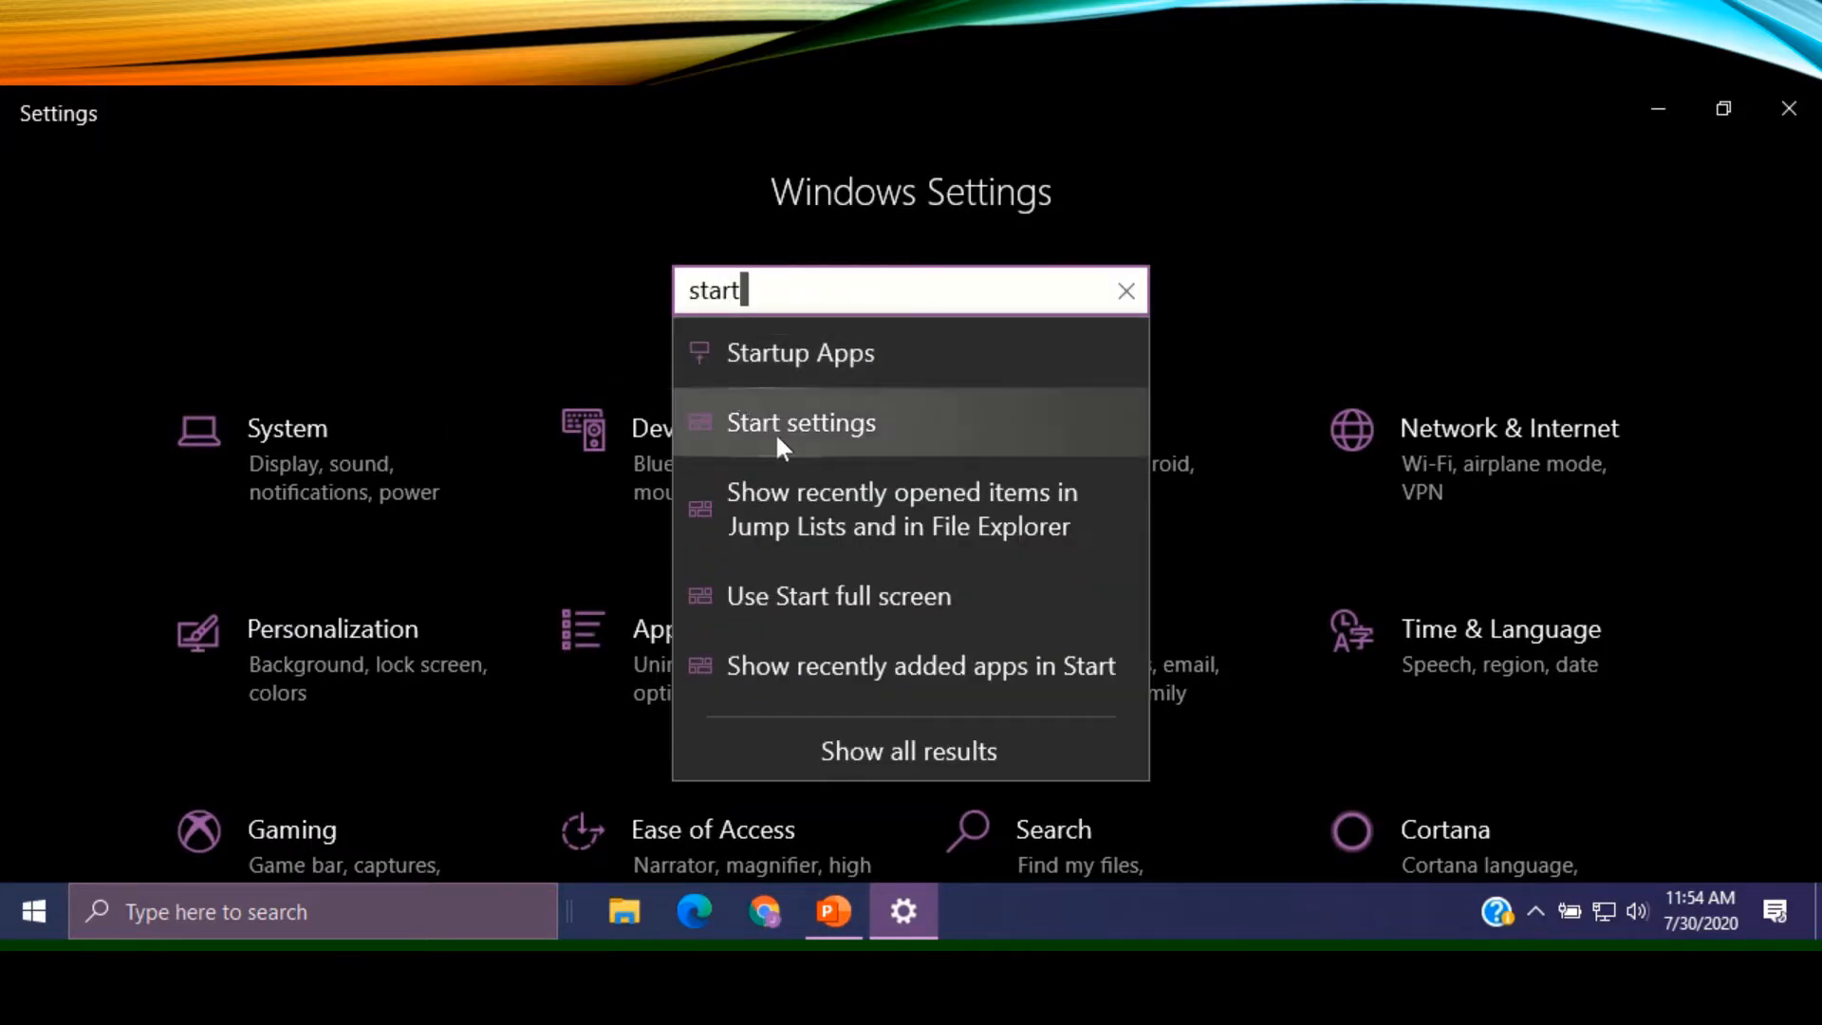
{"action": "left_click", "coordinate": [766, 420]}
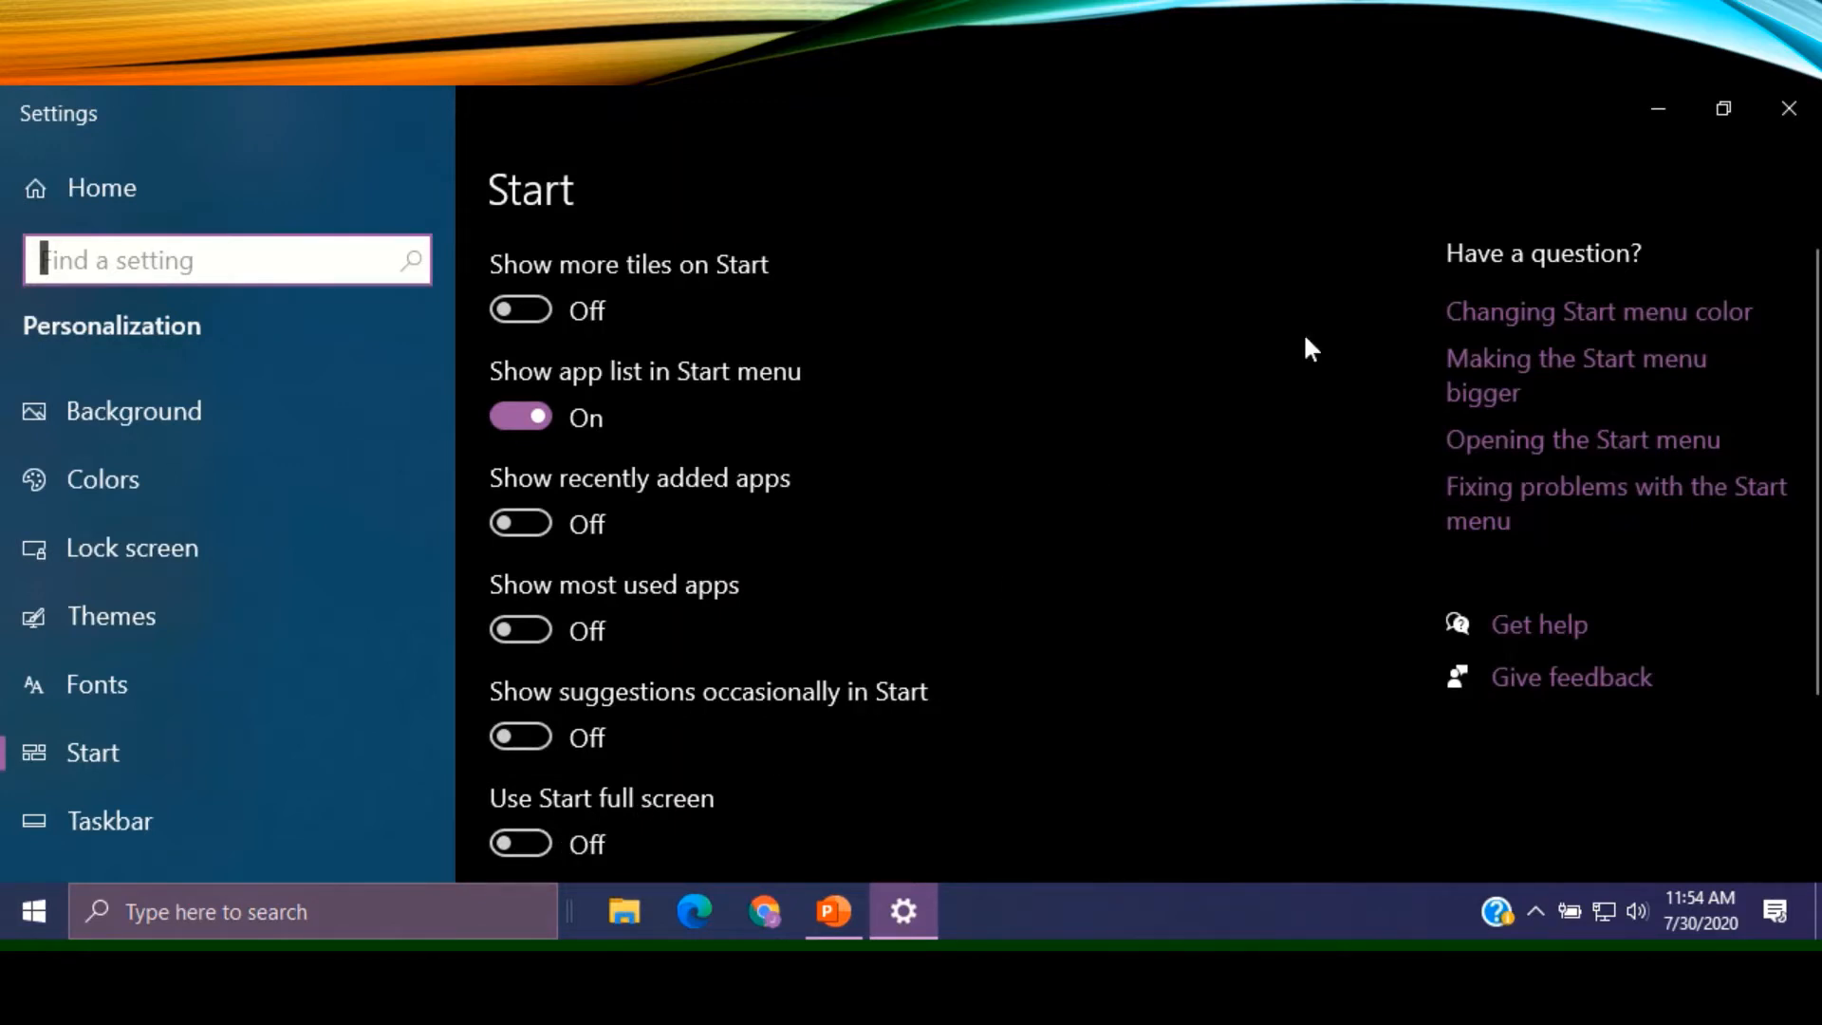
{"action": "left_click", "coordinate": [1780, 114]}
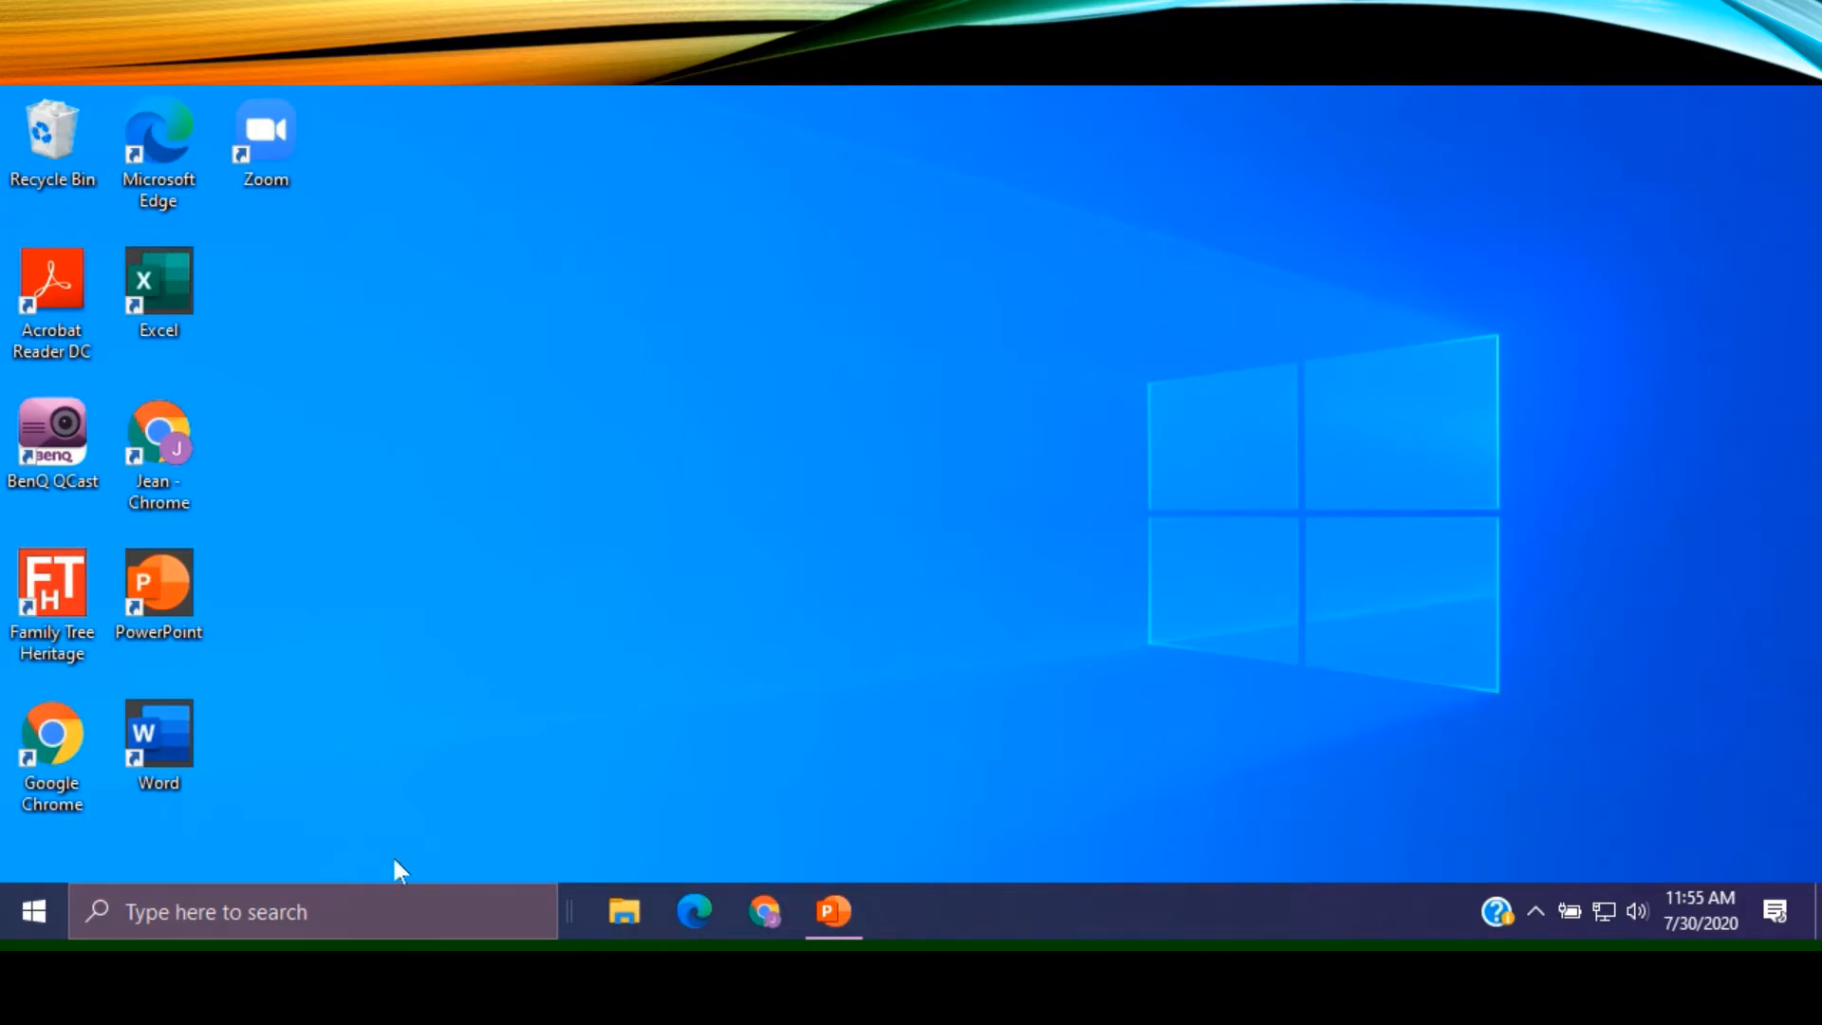
Create a desktop shortcut for Calculator from the Start menu's app list, and test it by opening and closing Calculator
{"action": "left_click", "coordinate": [33, 911]}
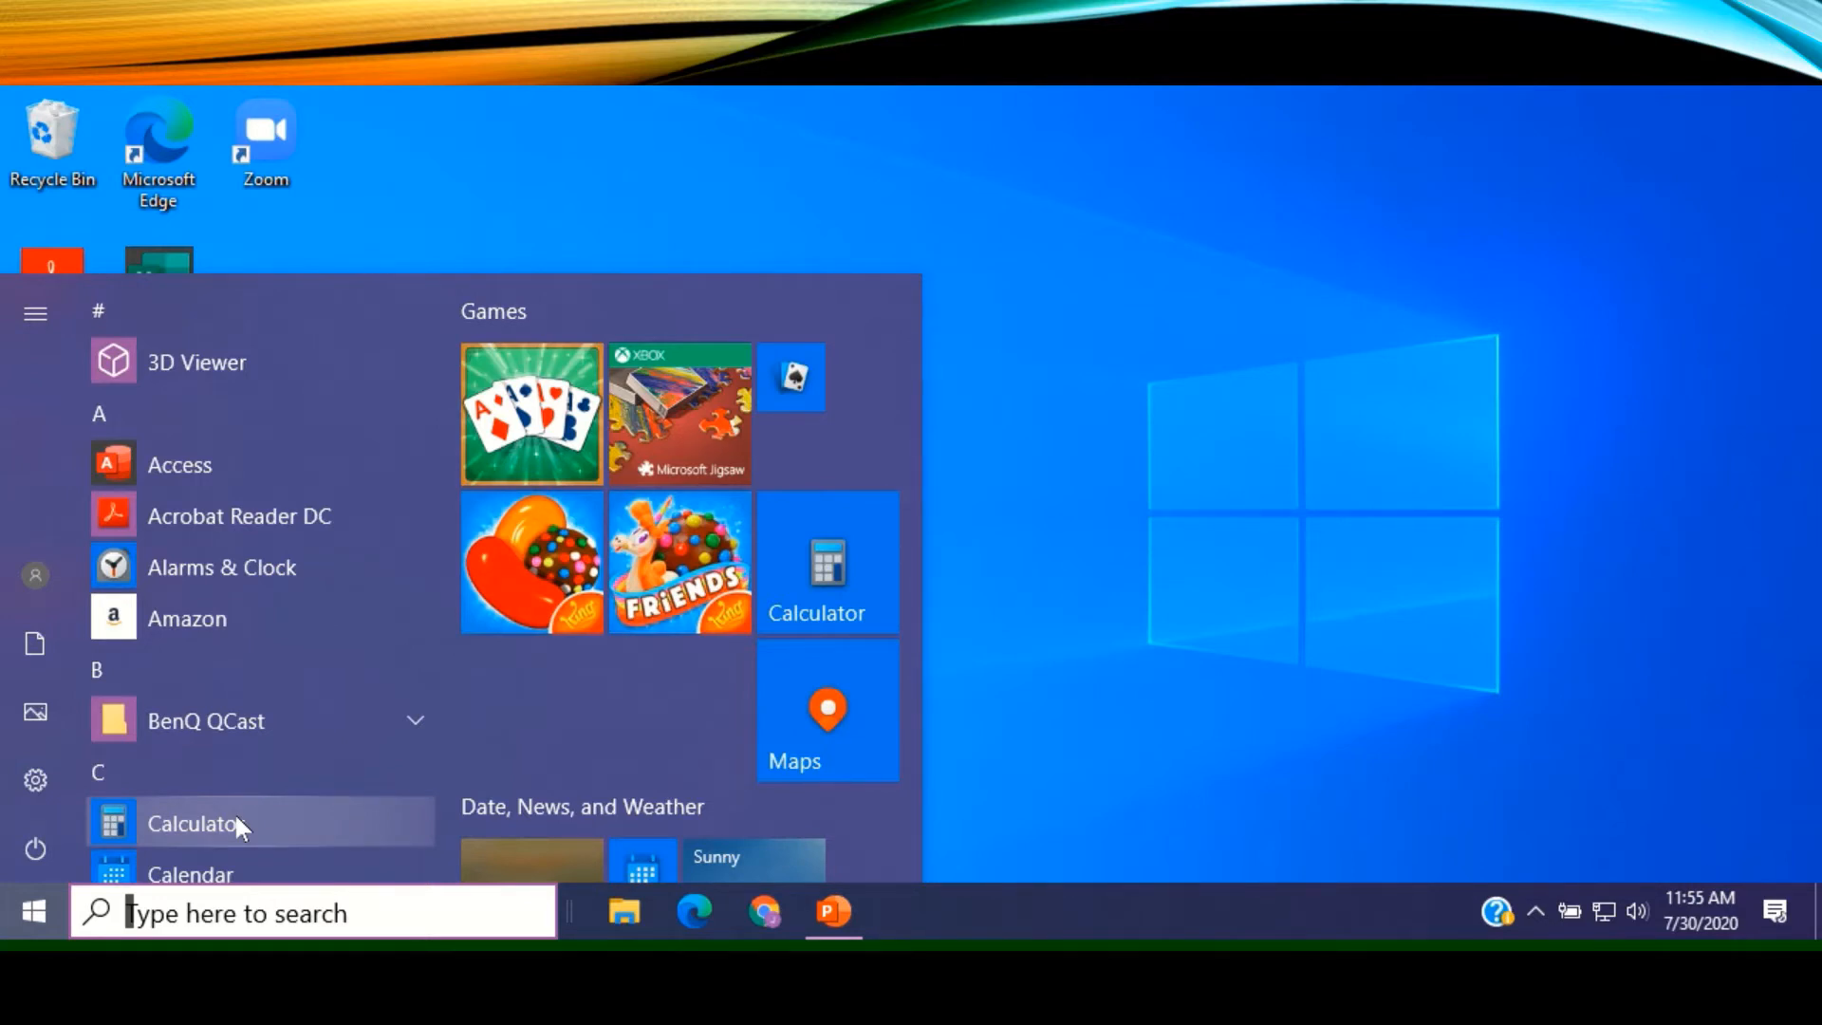
{"action": "left_click", "coordinate": [134, 811]}
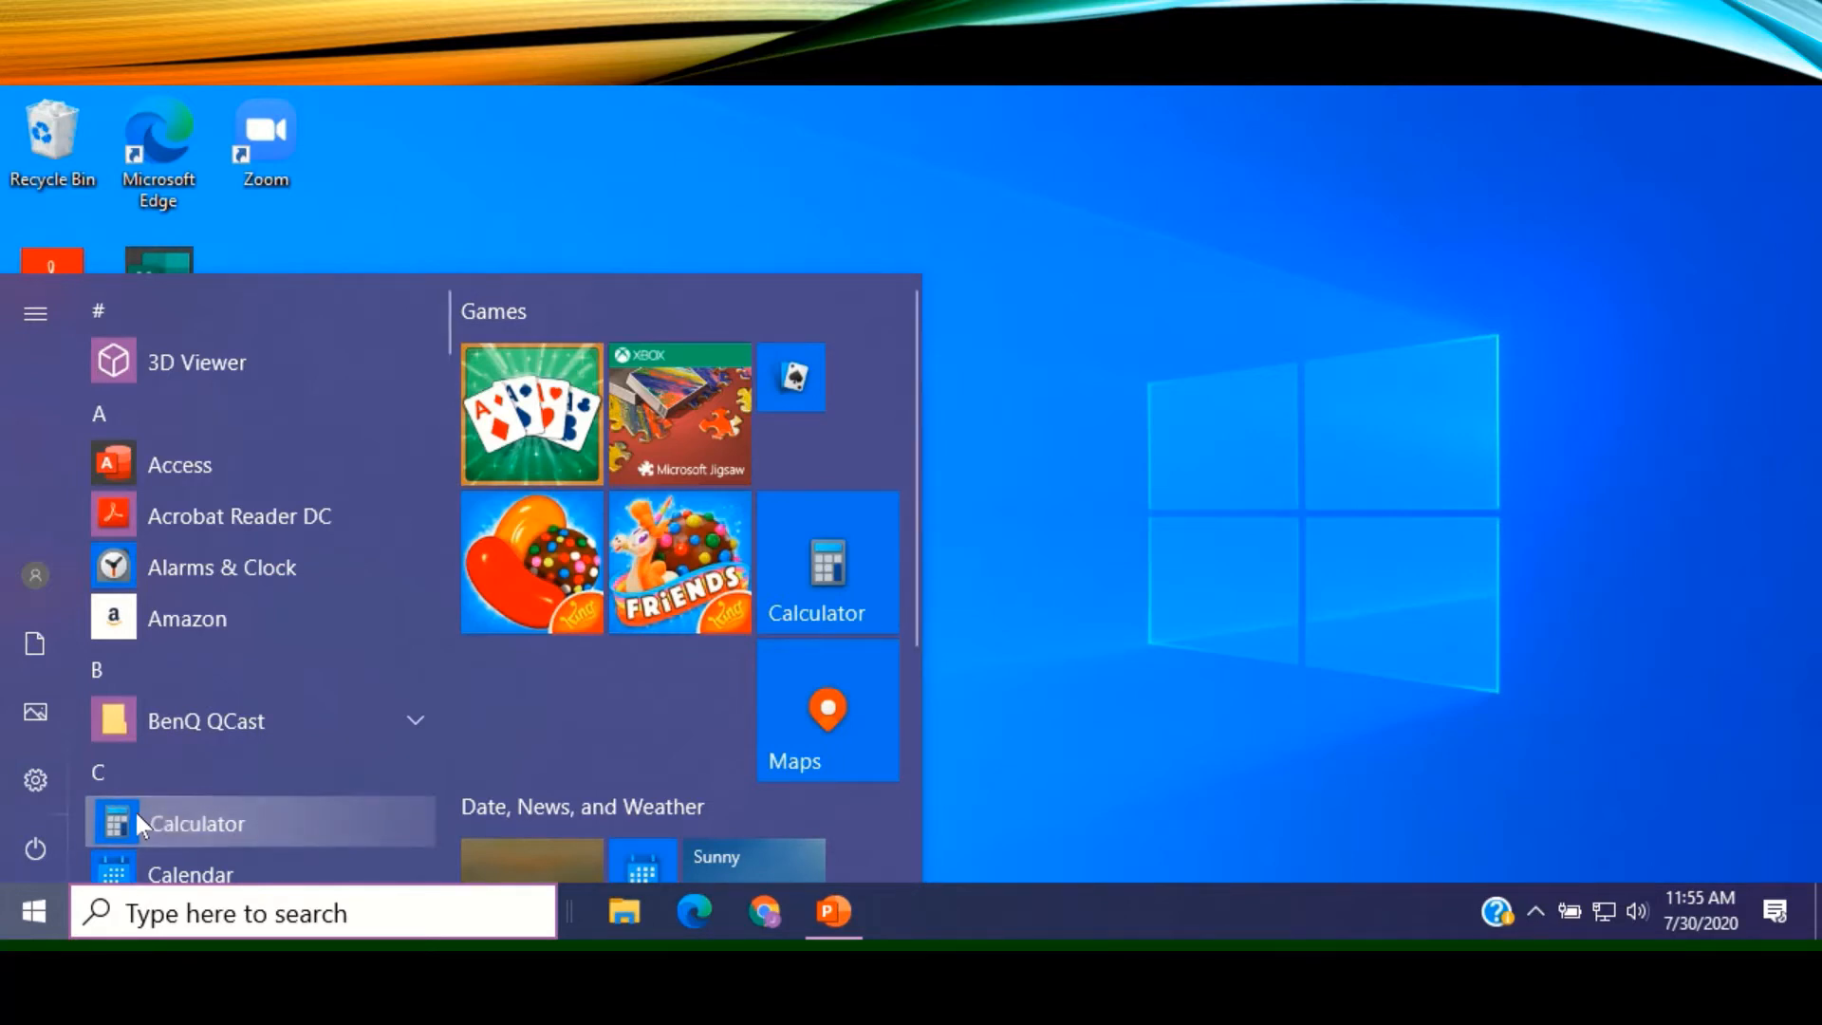
{"action": "left_click_drag", "start_coordinate": [135, 810], "coordinate": [454, 228]}
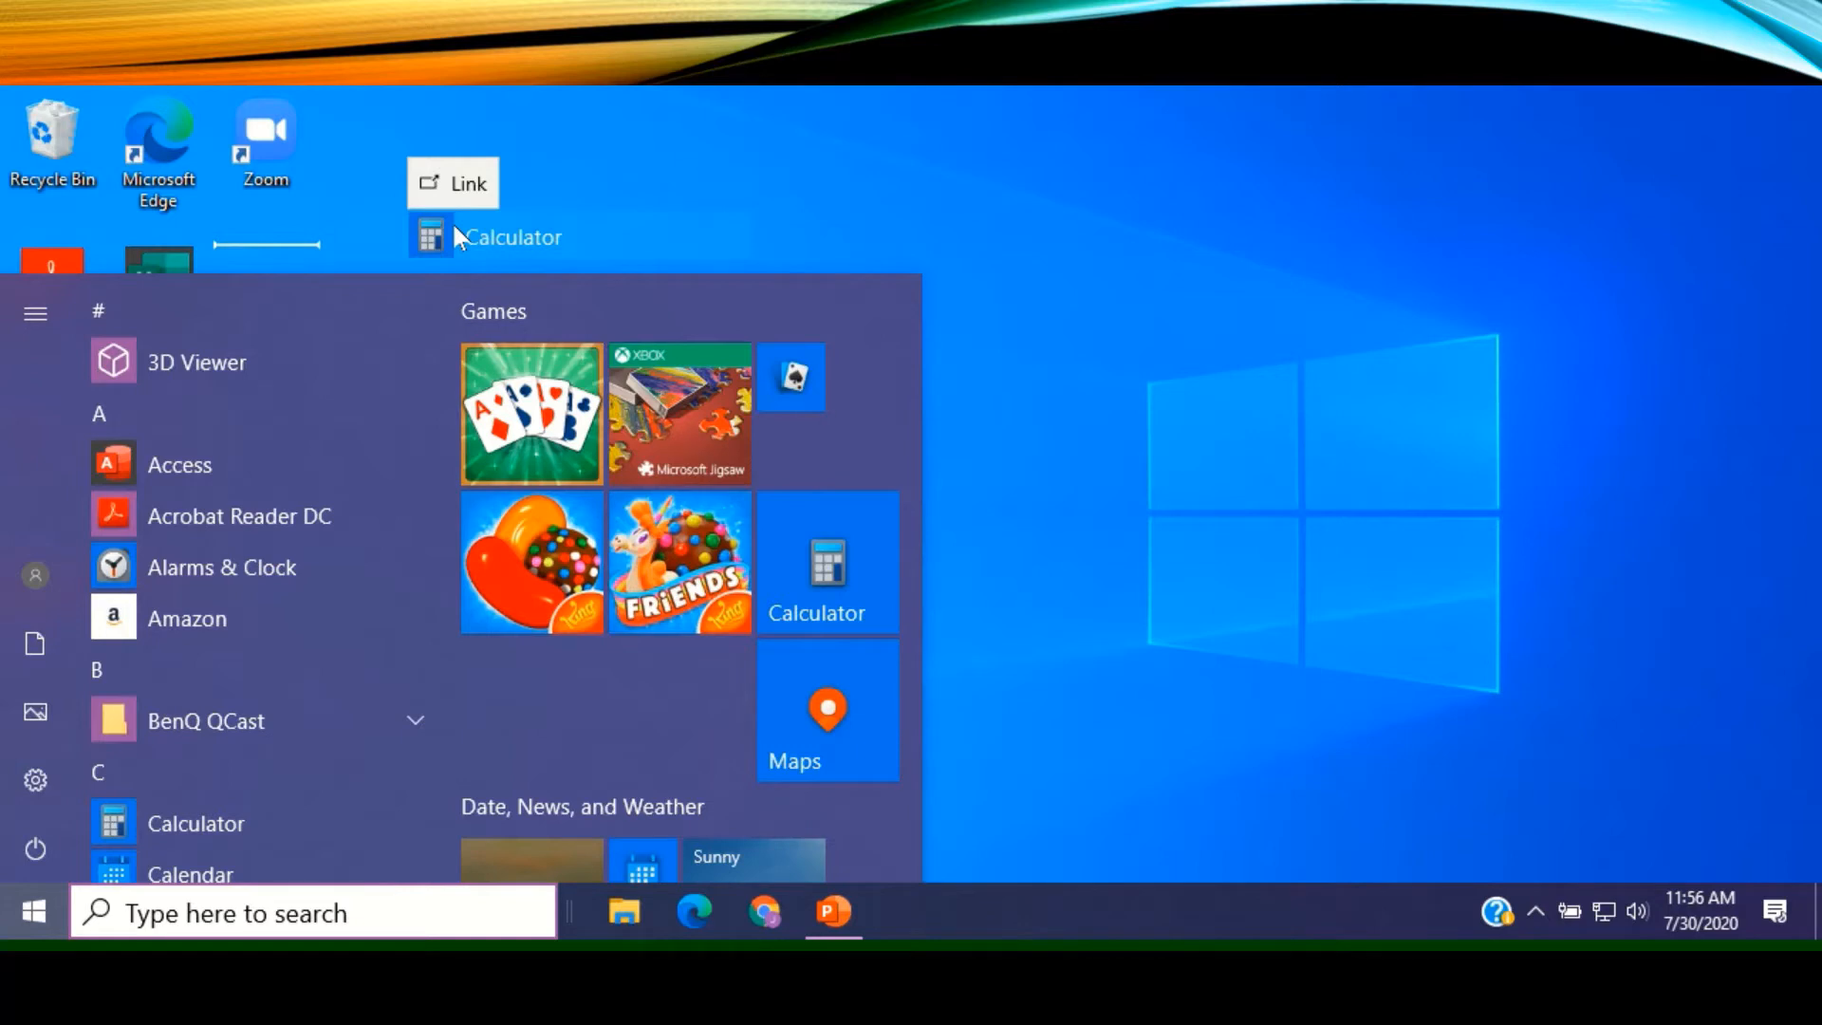
{"action": "left_click_drag", "start_coordinate": [455, 228], "coordinate": [454, 228]}
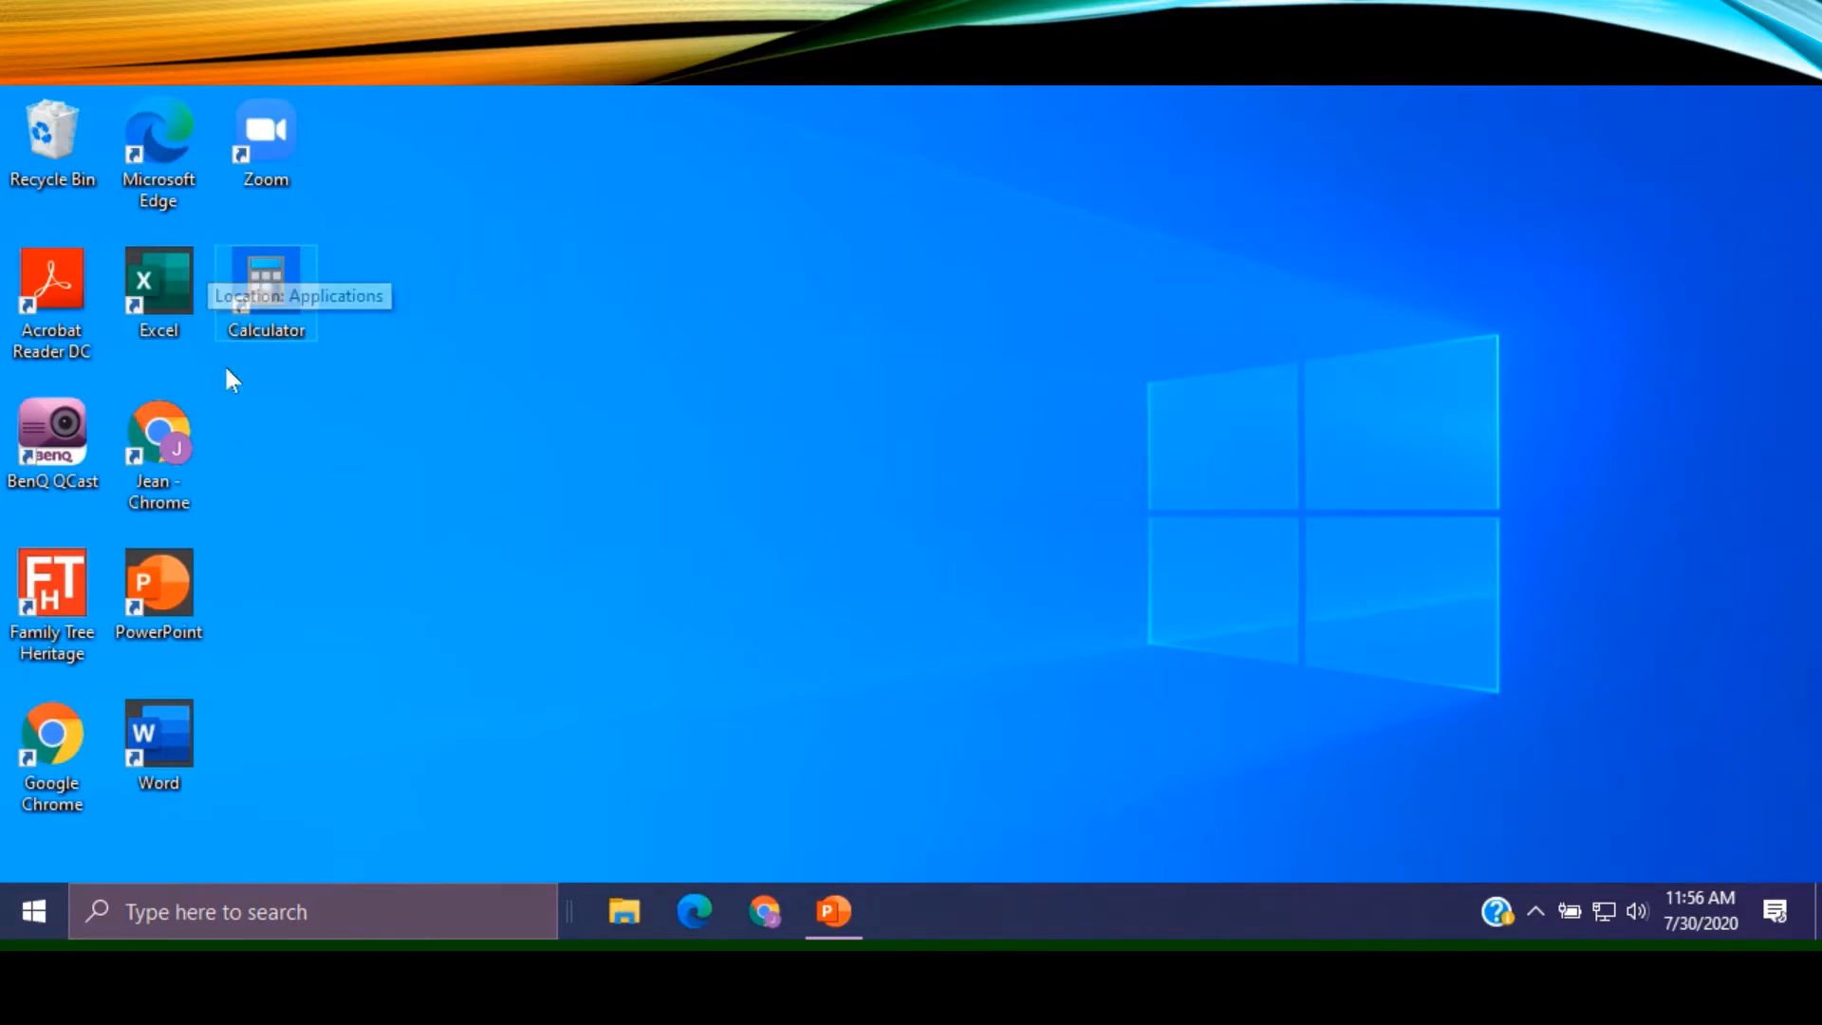
{"action": "double_click", "coordinate": [278, 280]}
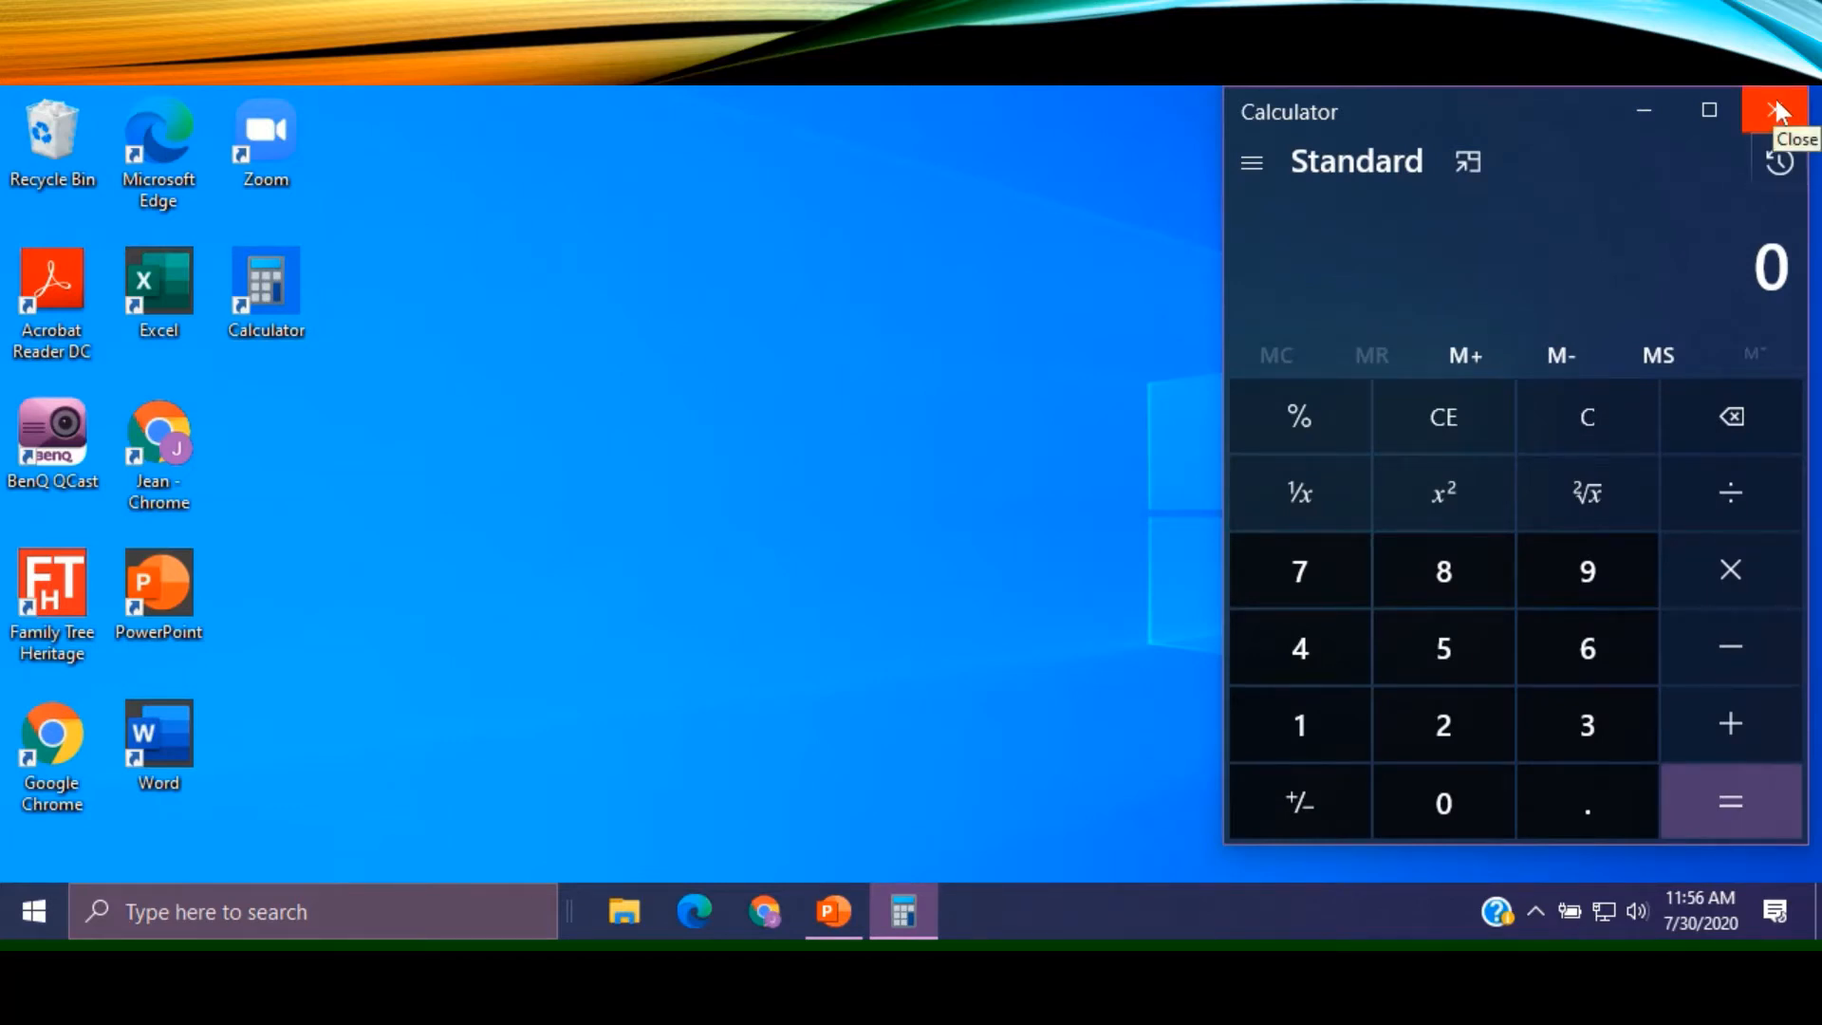
{"action": "left_click", "coordinate": [1776, 109]}
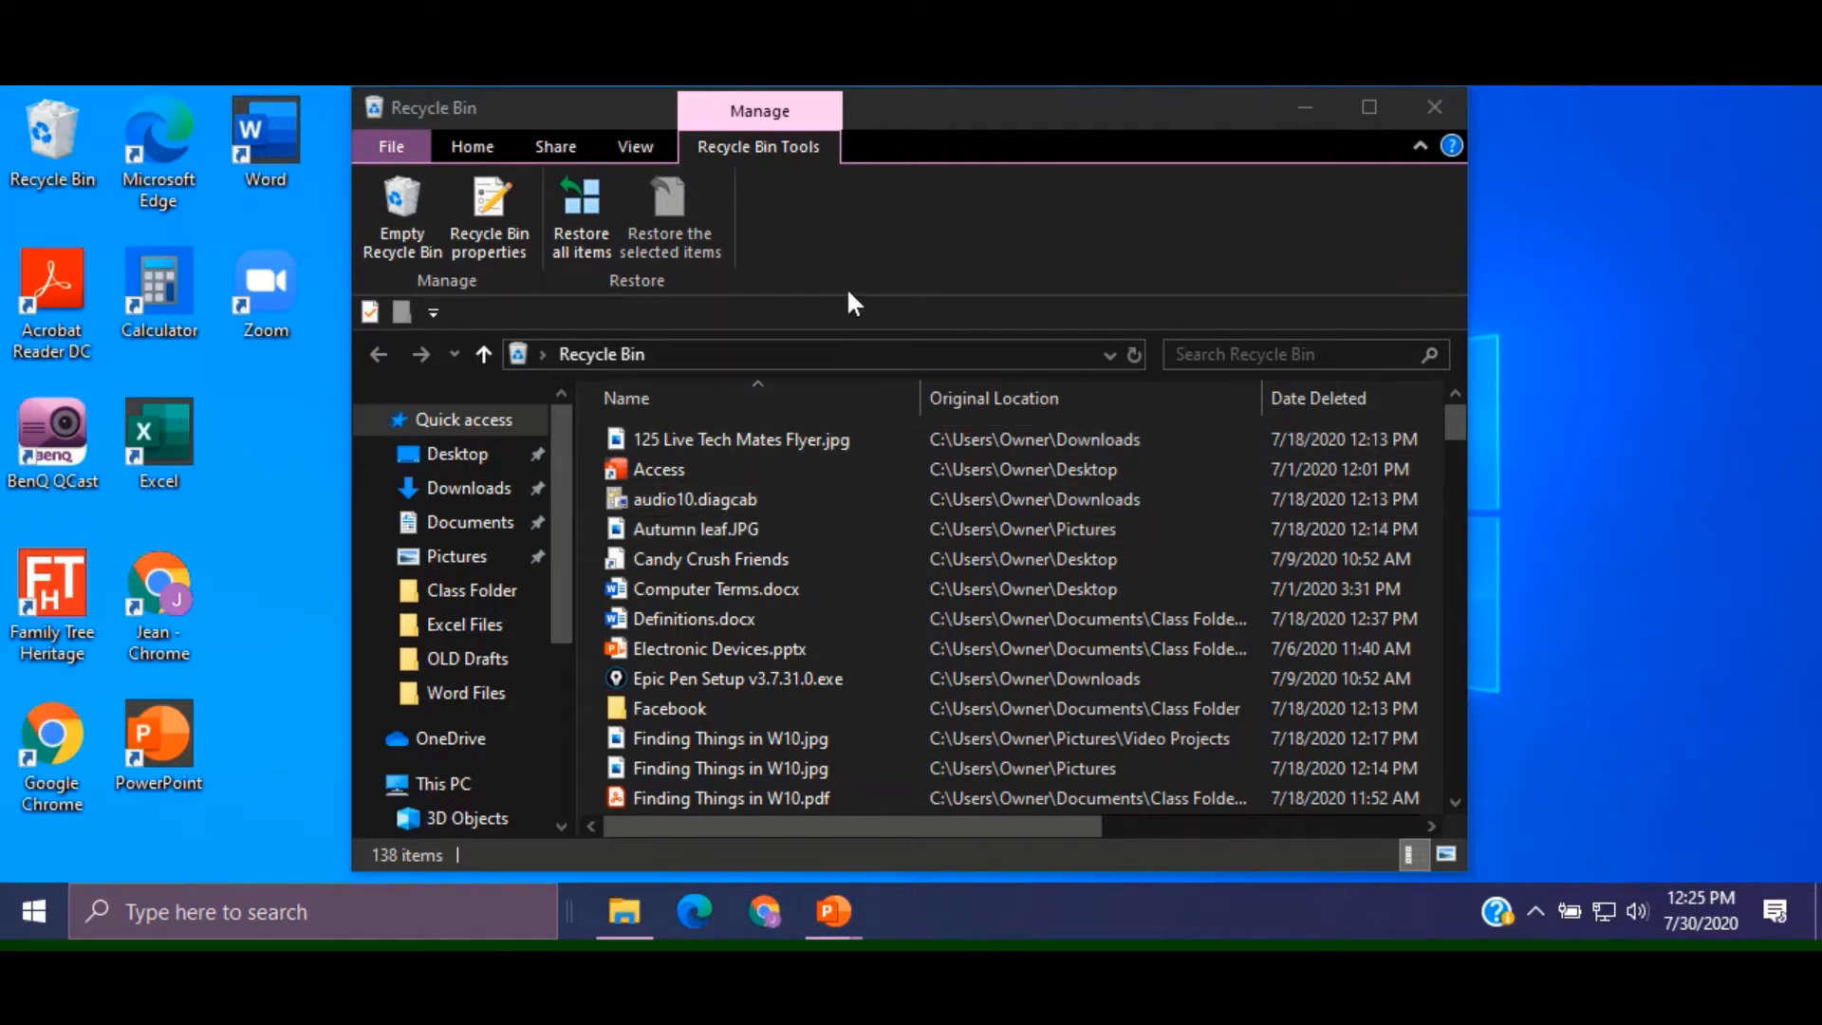
Close the Recycle Bin window and set the desktop to show large icons
{"action": "left_click", "coordinate": [1435, 109]}
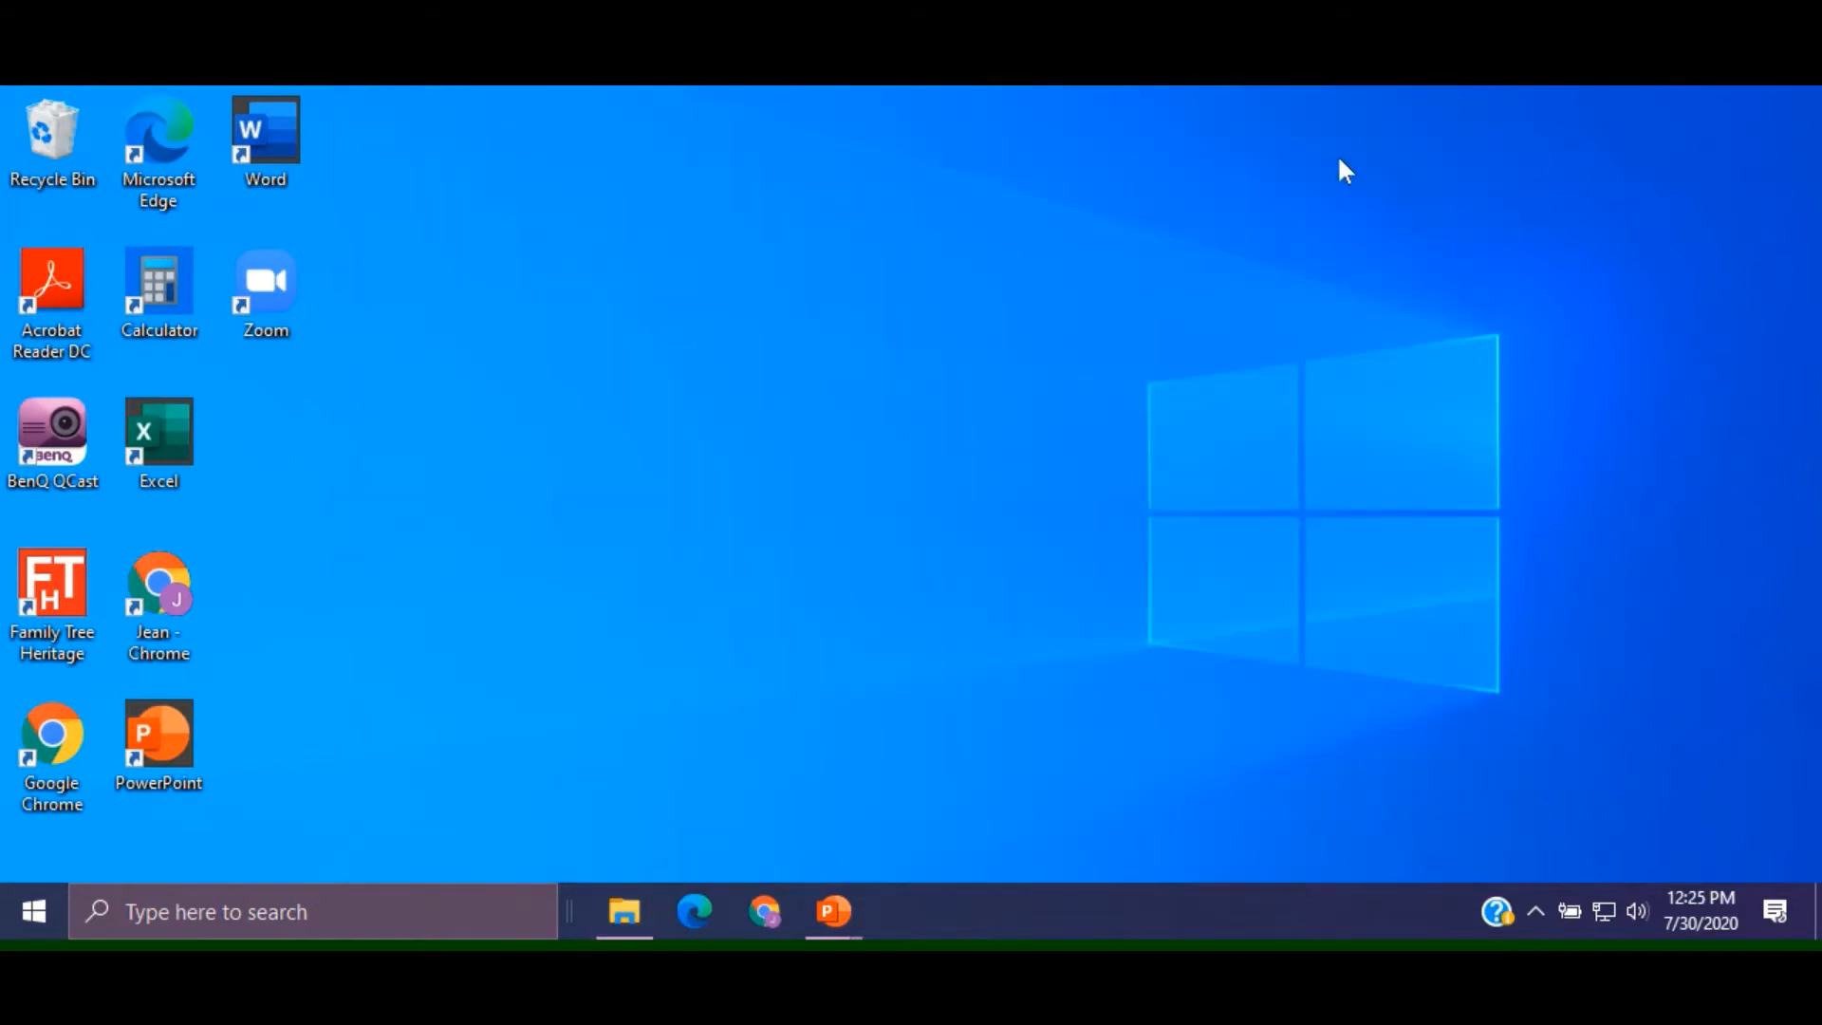
{"action": "right_click", "coordinate": [746, 379]}
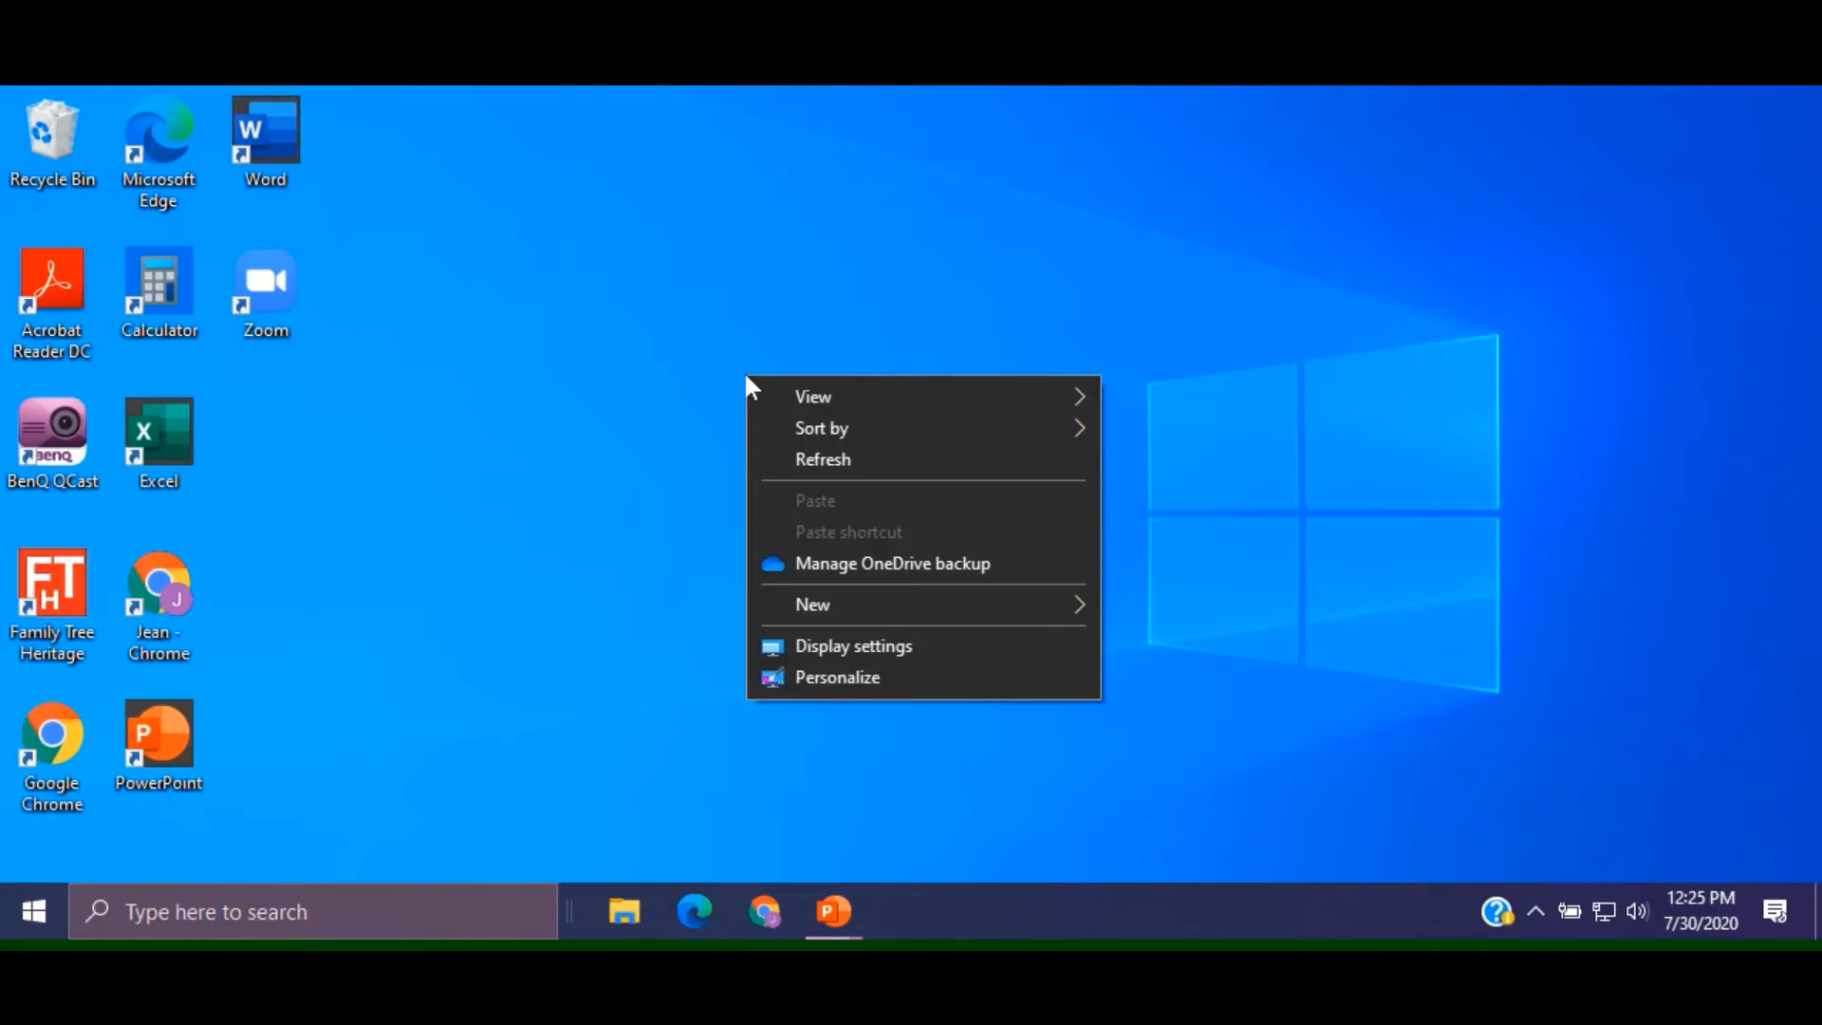
{"action": "mouse_move", "coordinate": [812, 397]}
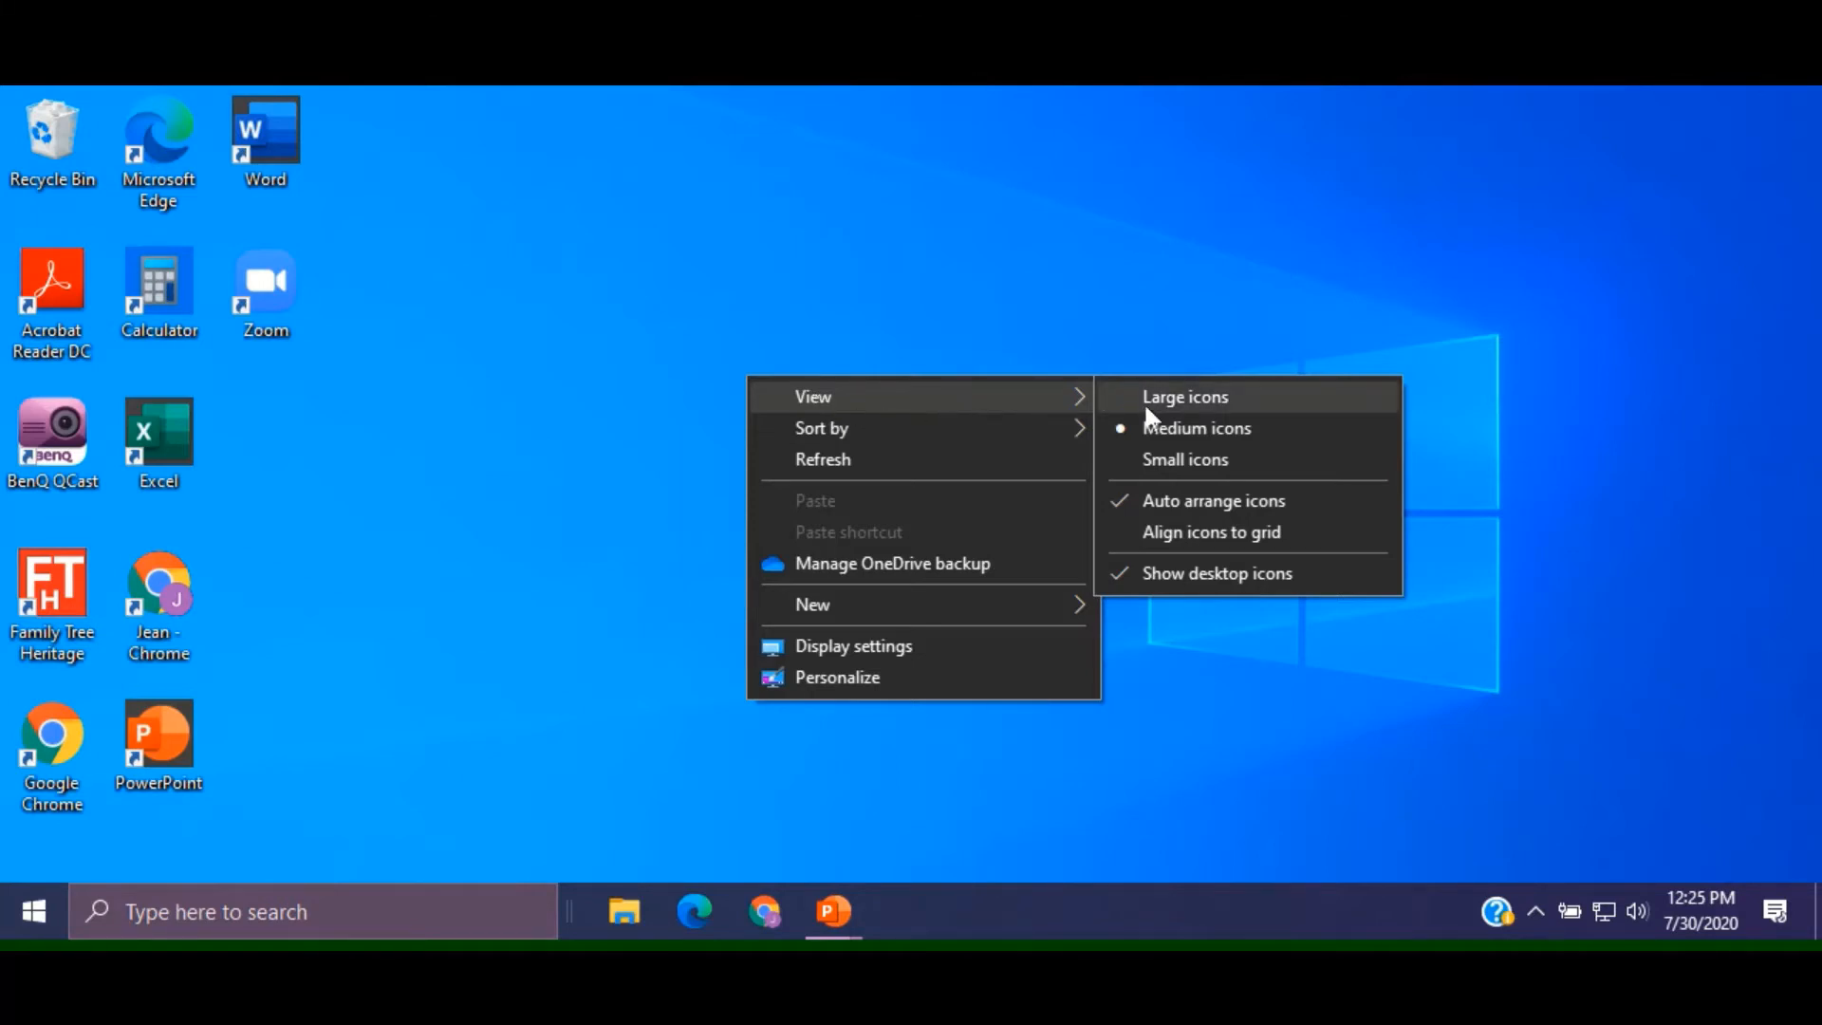
{"action": "left_click", "coordinate": [1200, 396]}
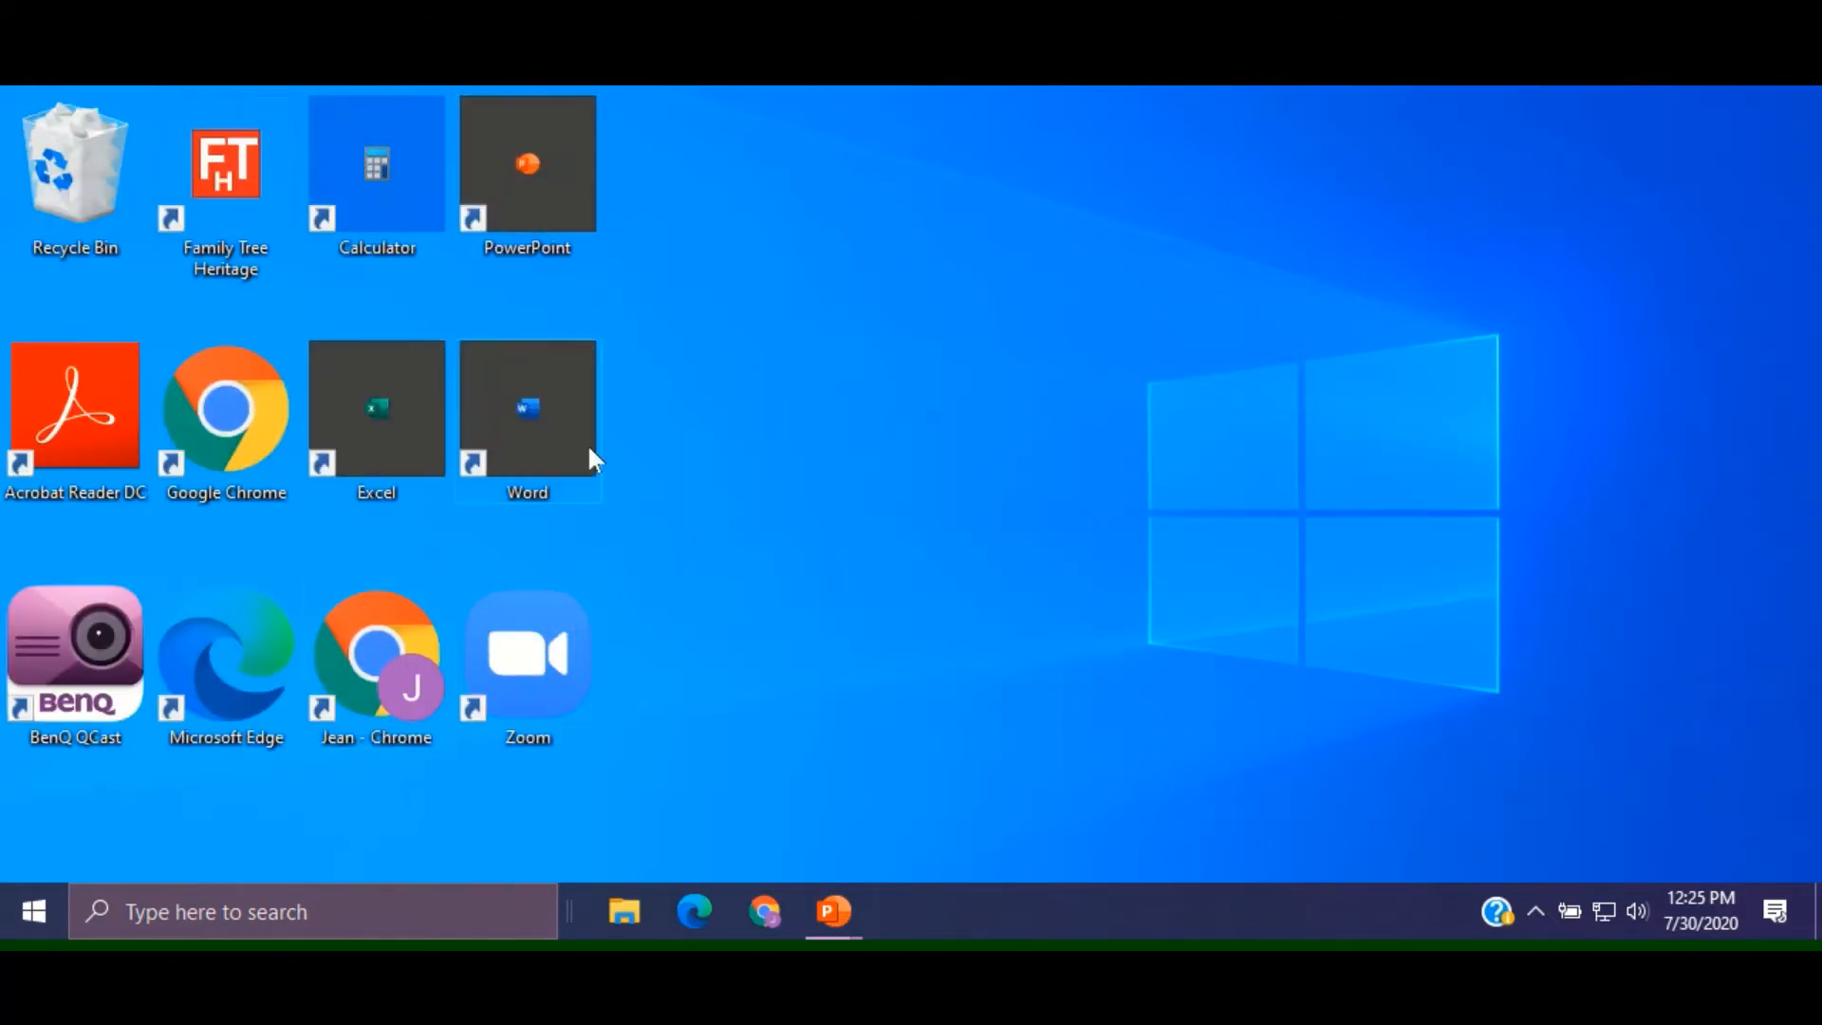
Change the desktop icon size to small icons
{"action": "right_click", "coordinate": [869, 366]}
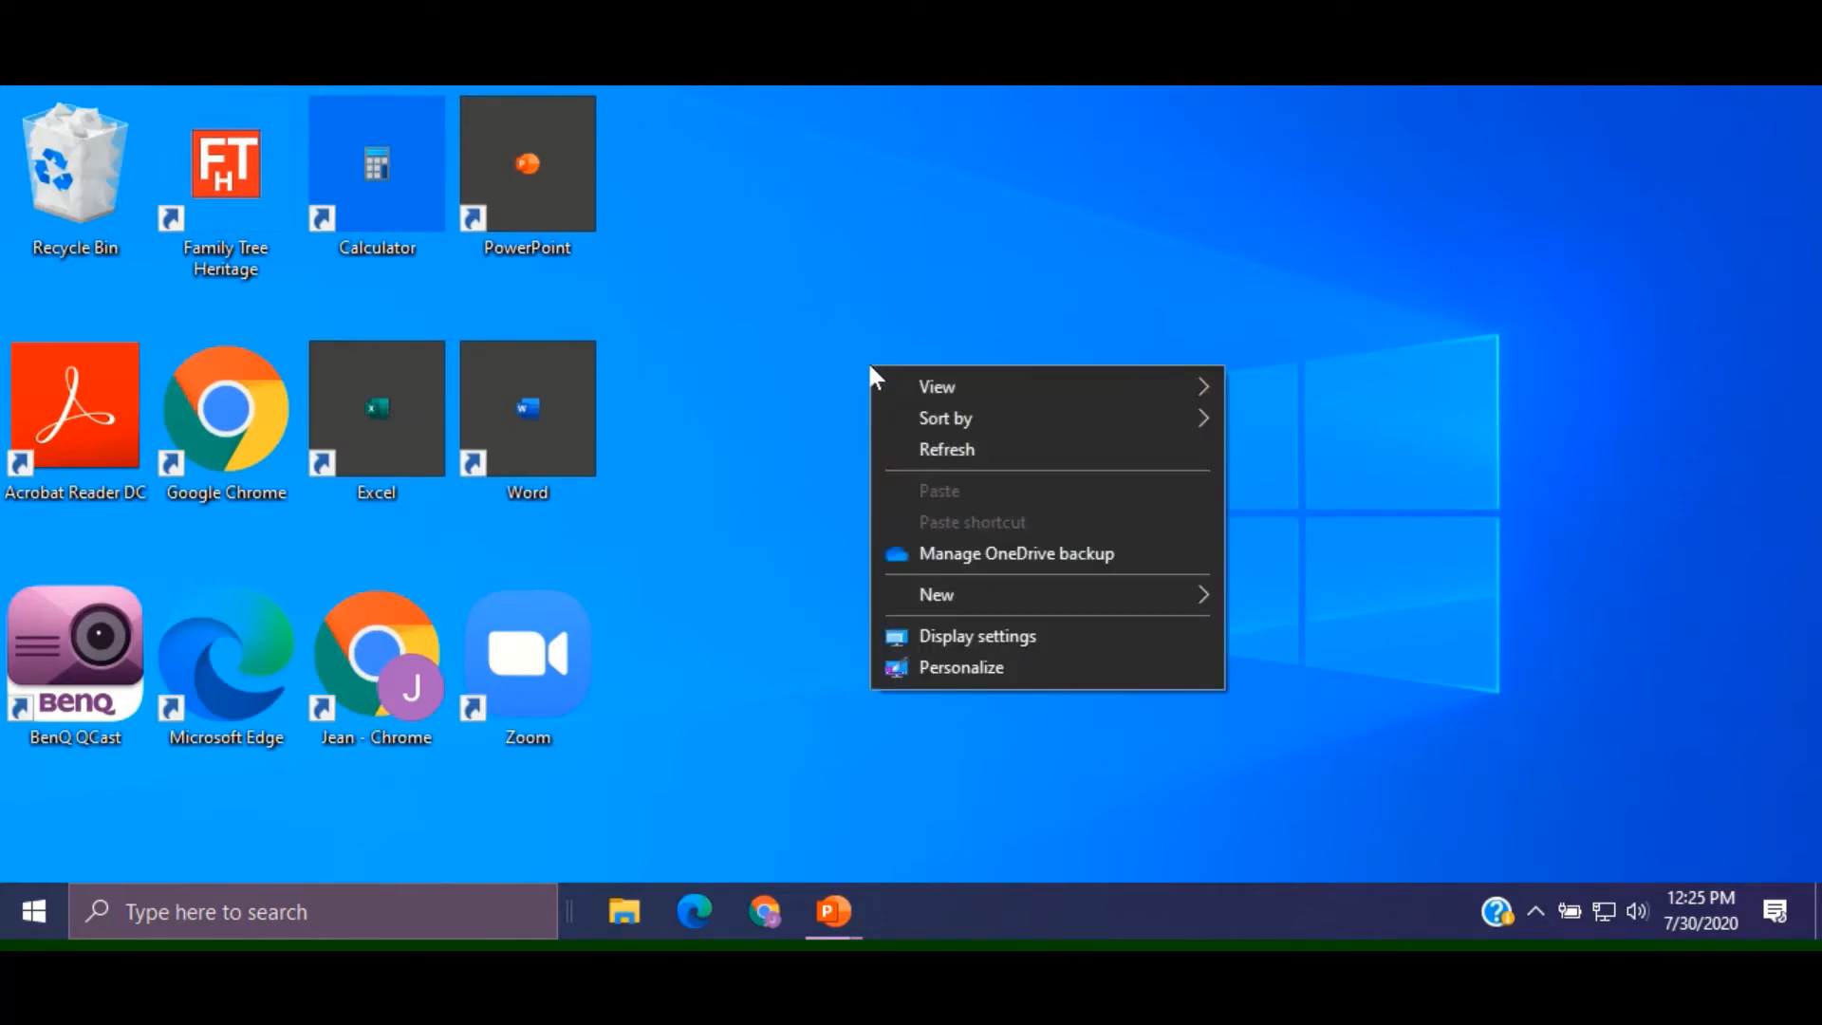
{"action": "mouse_move", "coordinate": [953, 377]}
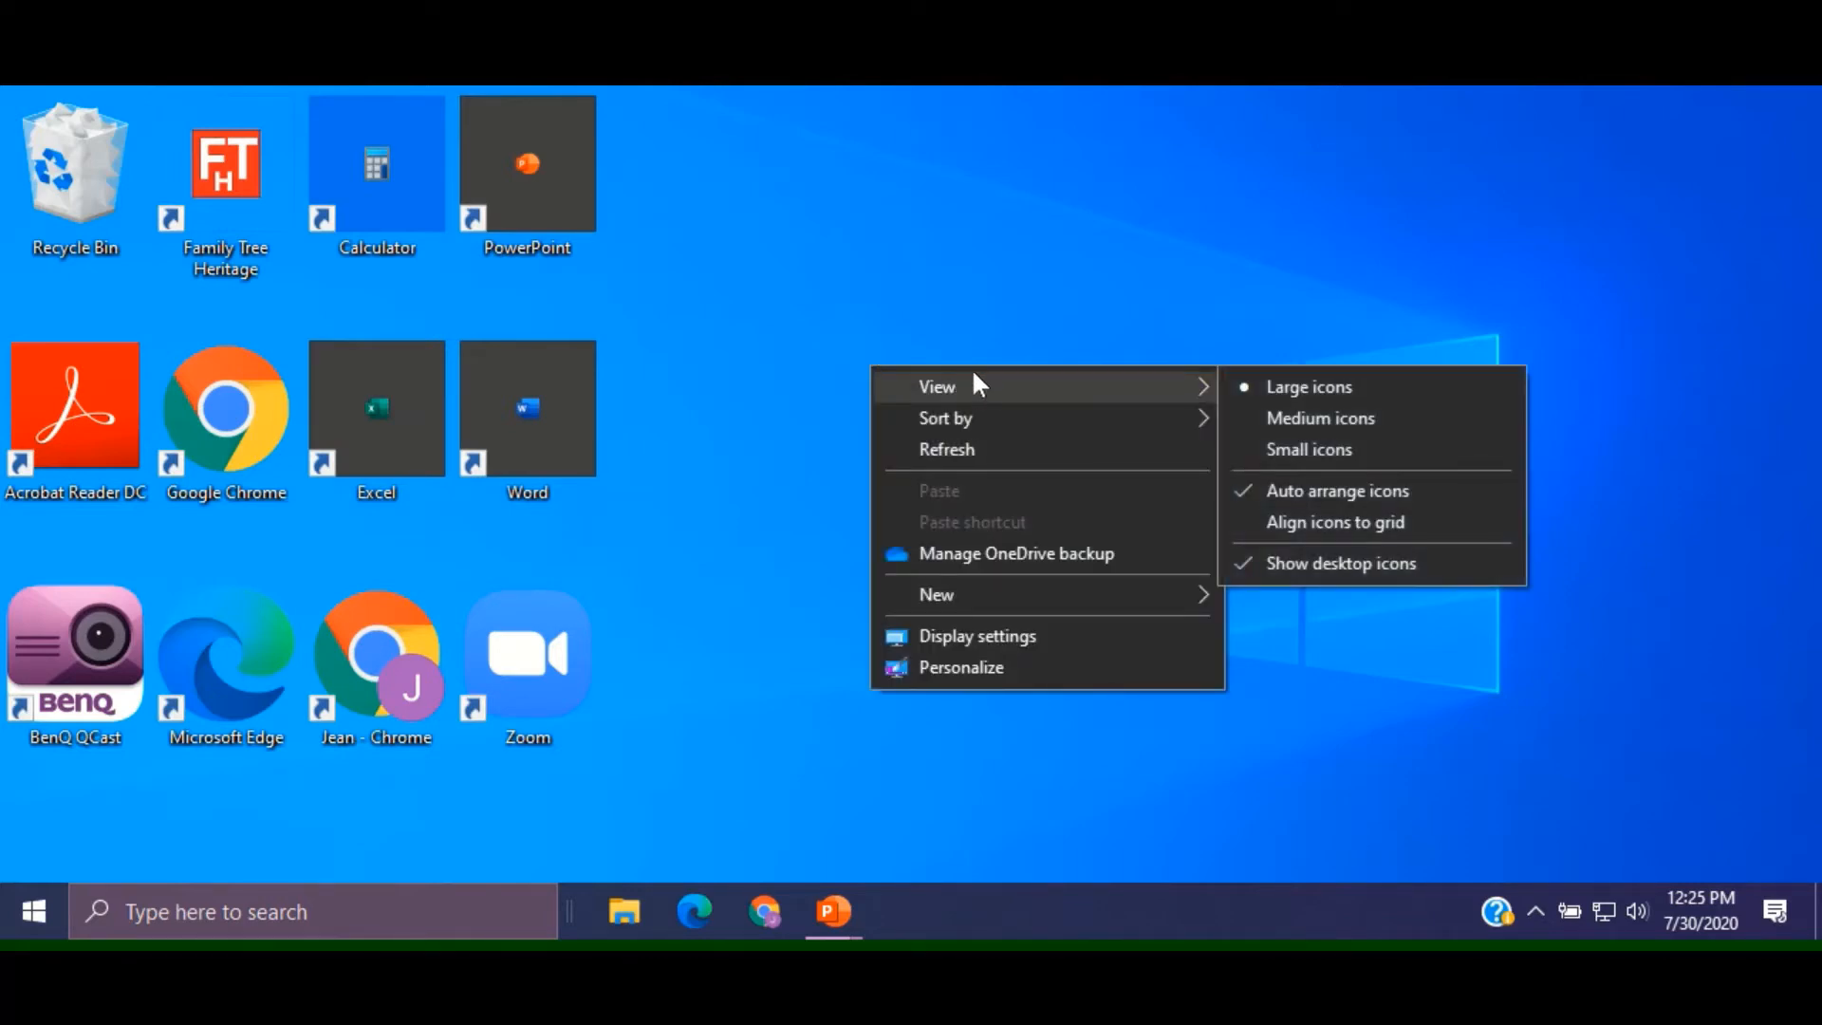
{"action": "left_click", "coordinate": [1286, 454]}
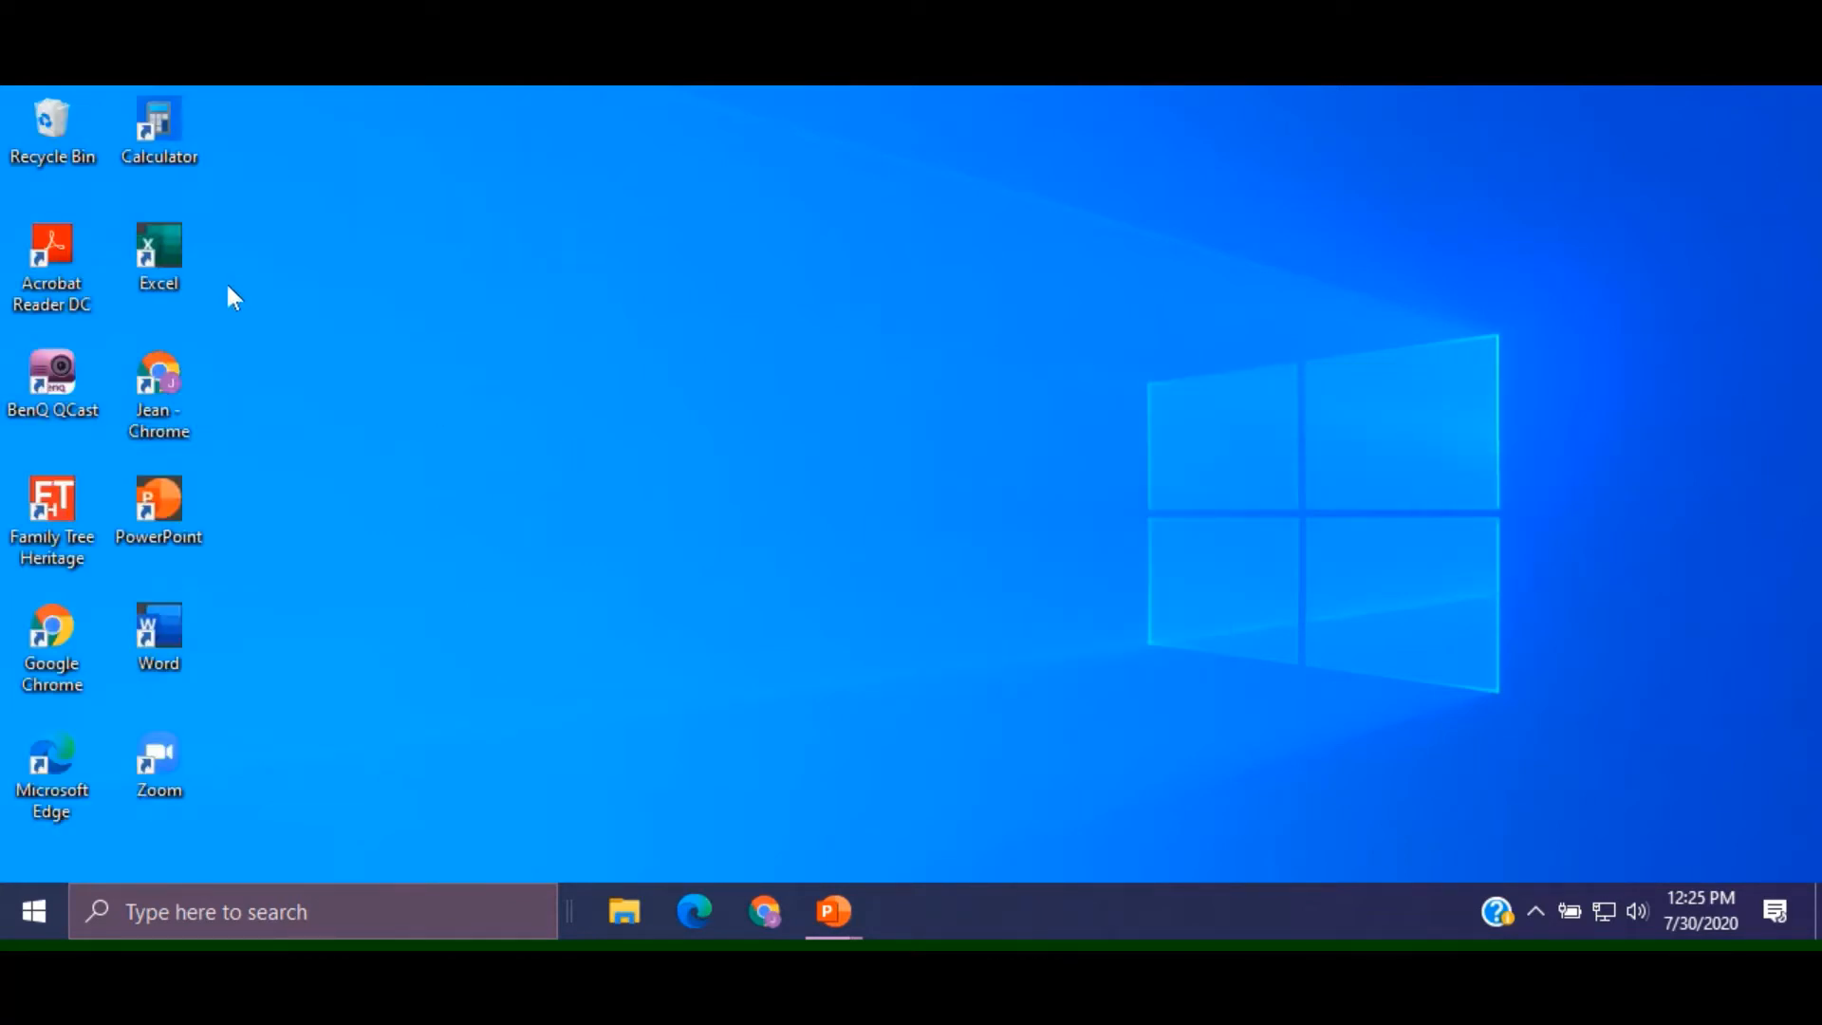
Set the desktop icon size to medium icons
{"action": "right_click", "coordinate": [756, 333]}
{"action": "mouse_move", "coordinate": [789, 340]}
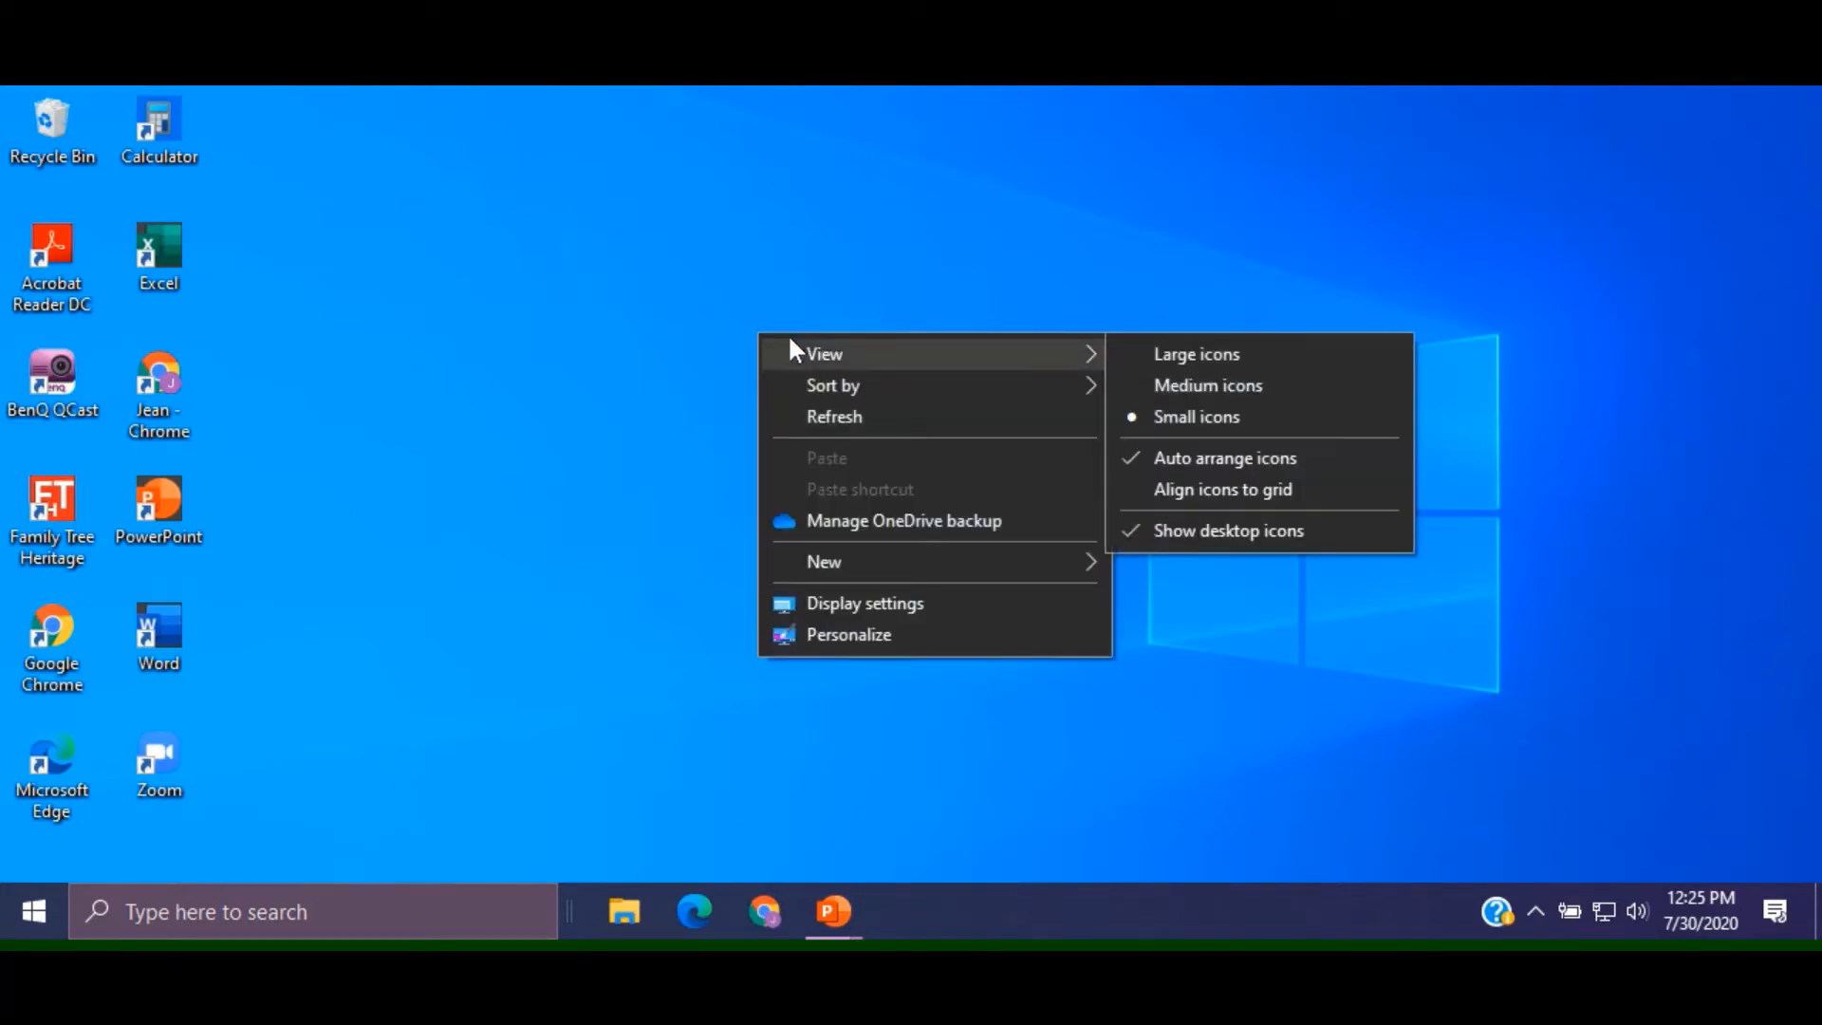
{"action": "left_click", "coordinate": [1182, 385]}
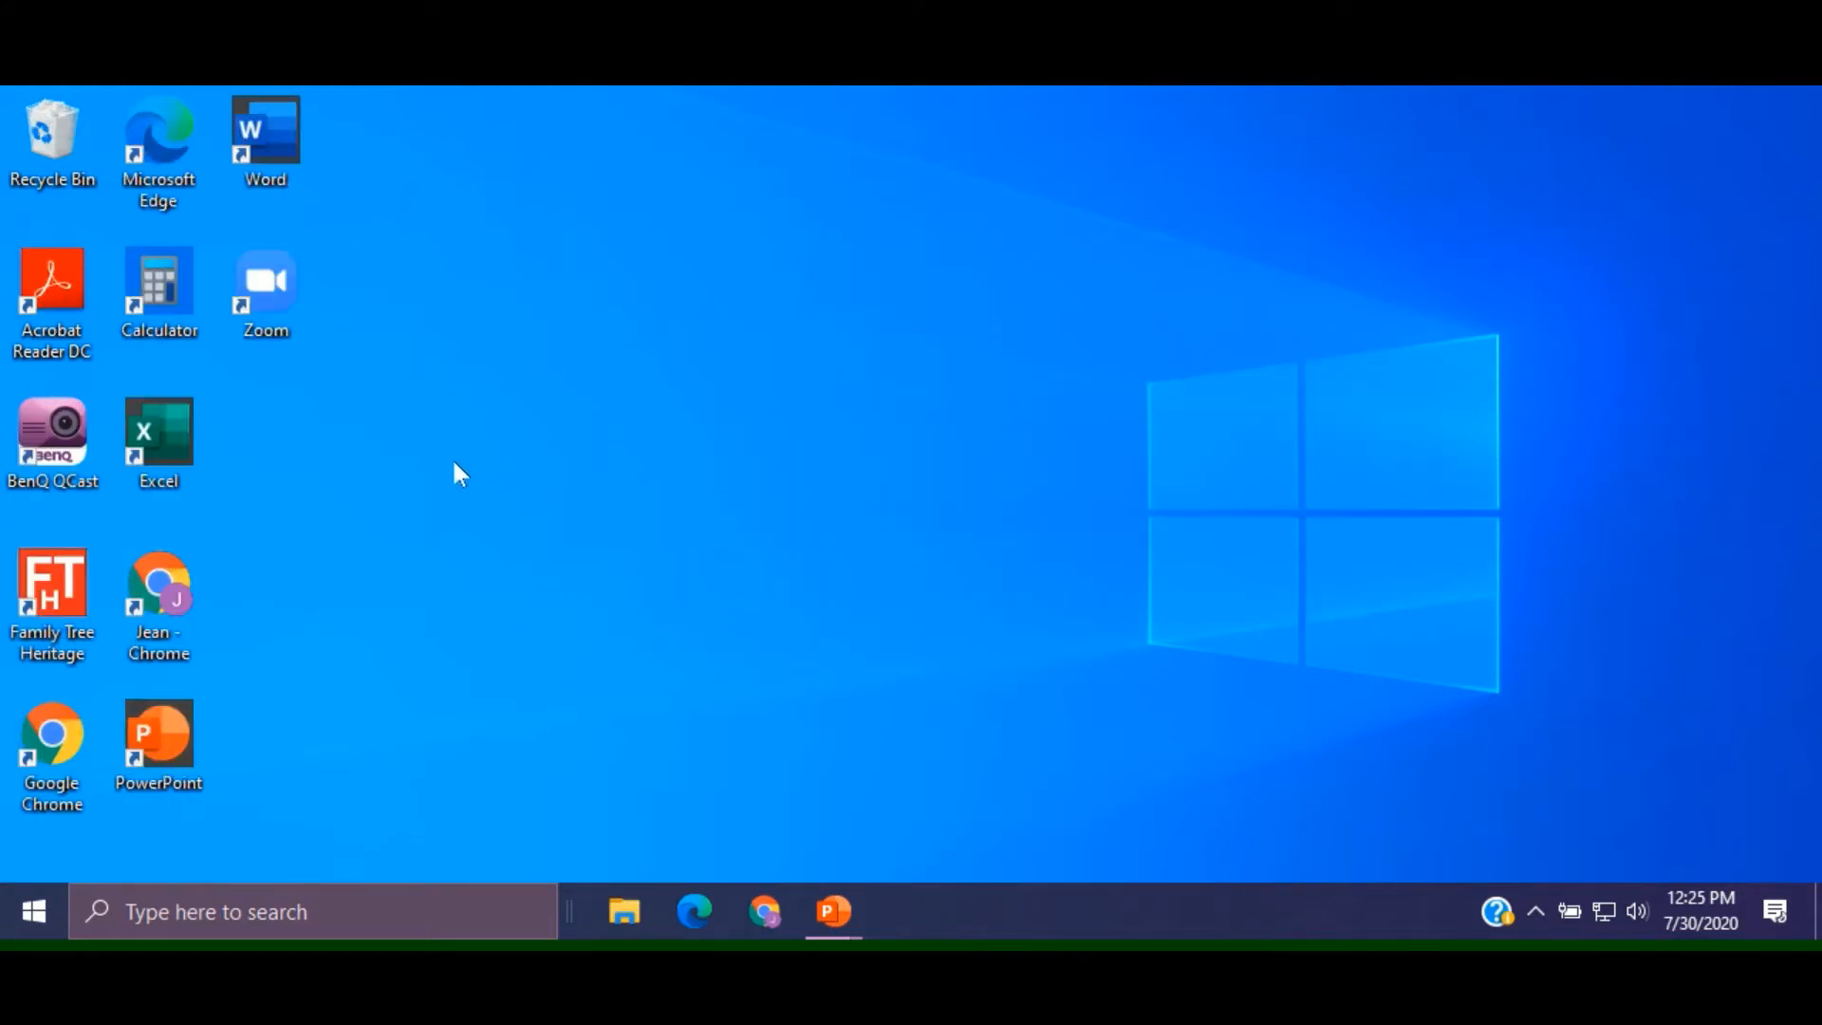
Turn on aligning the desktop icons to the grid
{"action": "right_click", "coordinate": [843, 362]}
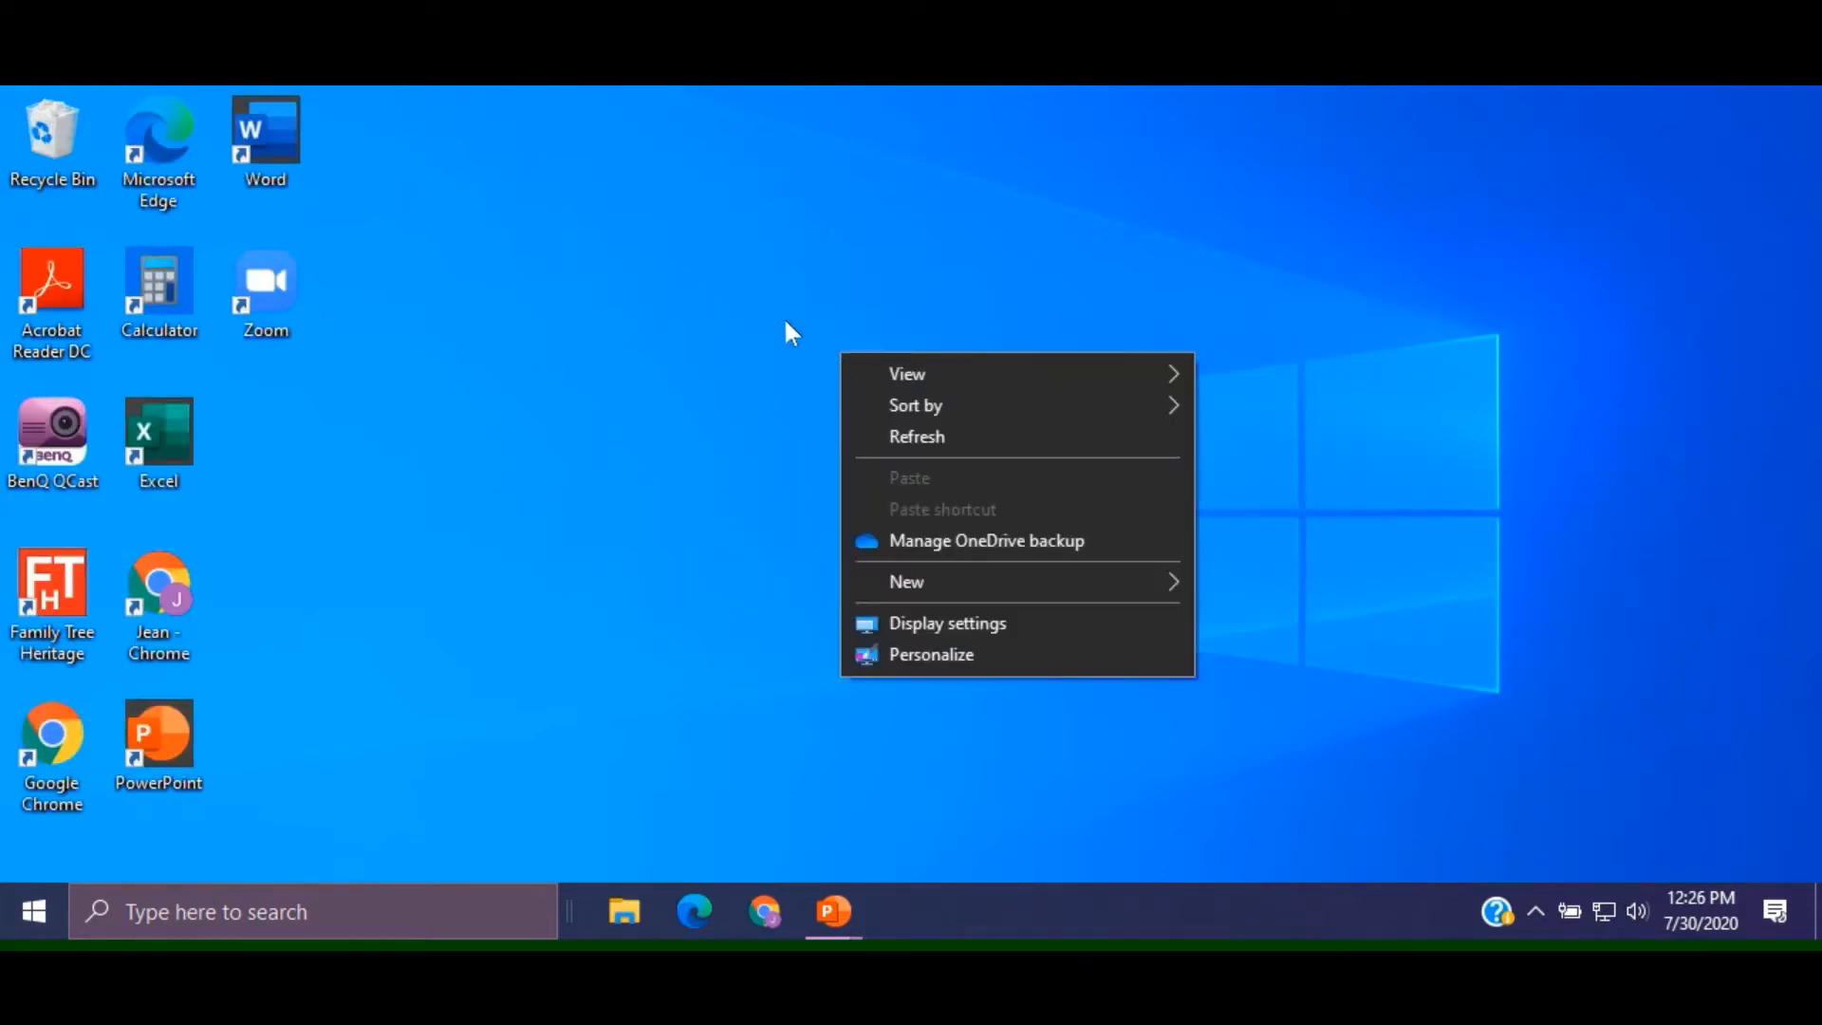
{"action": "mouse_move", "coordinate": [953, 372]}
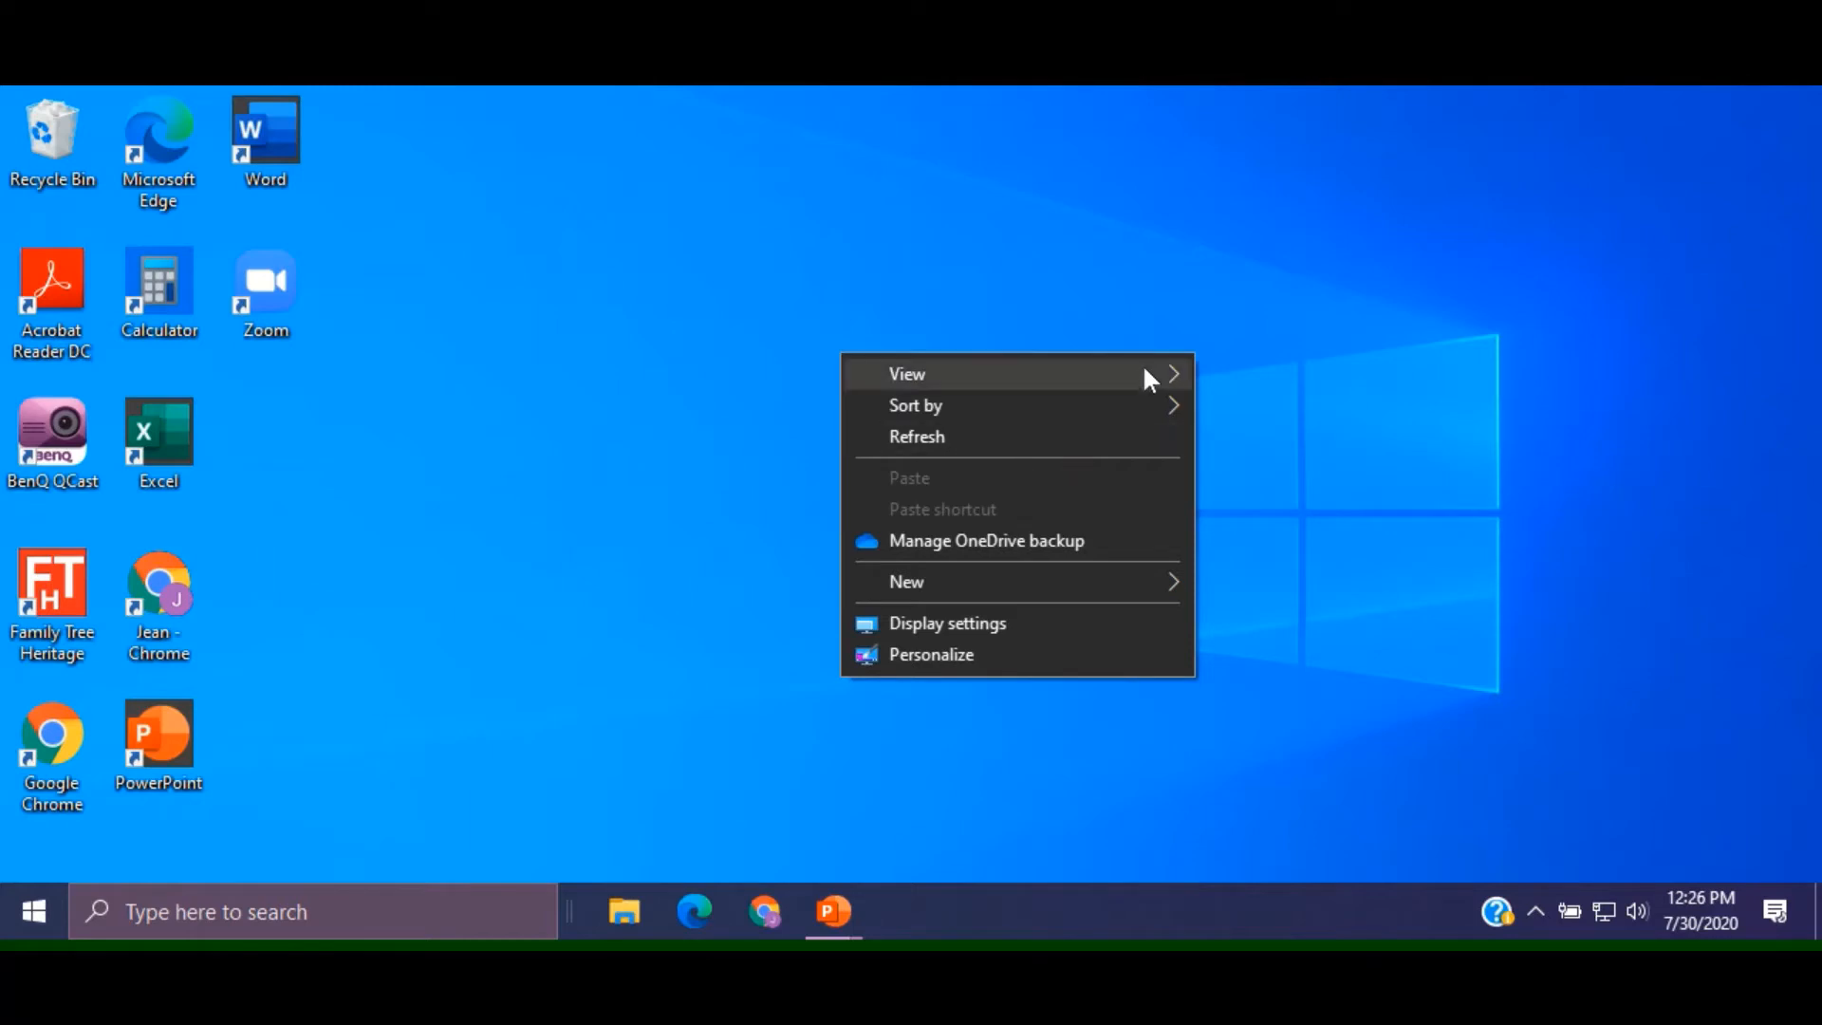
{"action": "mouse_move", "coordinate": [1144, 372]}
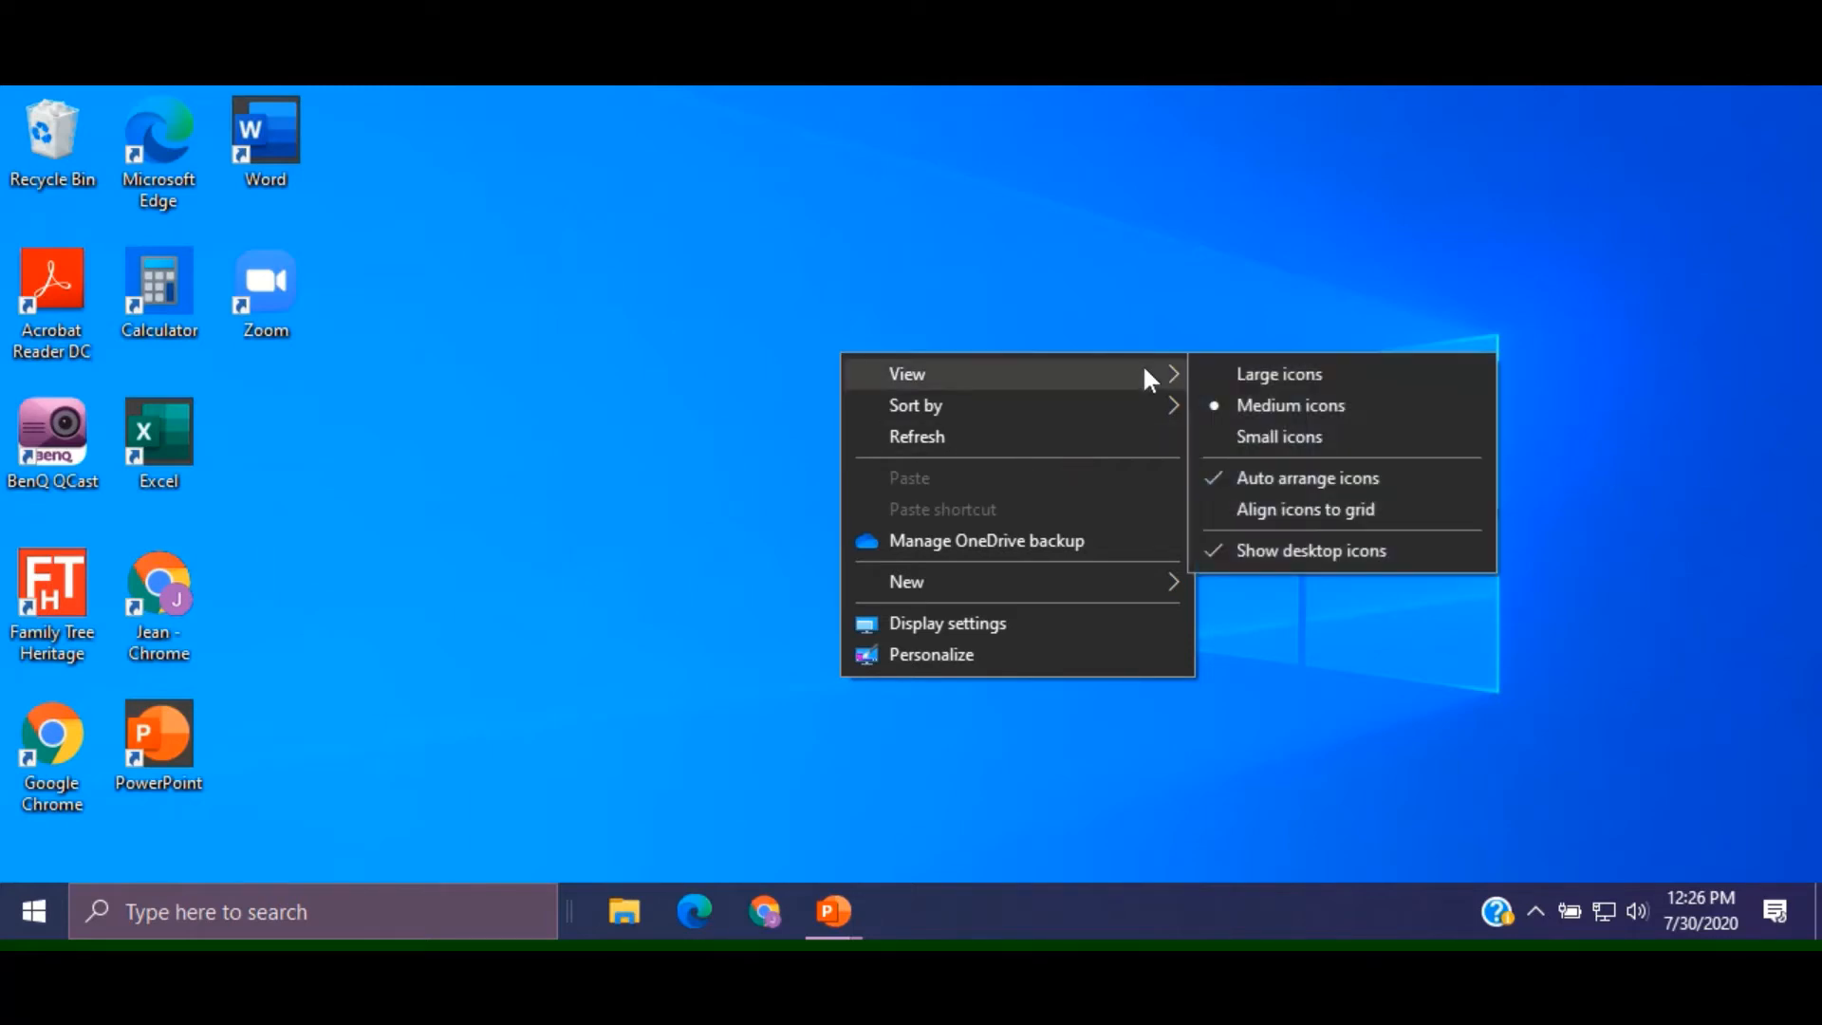
{"action": "left_click", "coordinate": [1323, 510]}
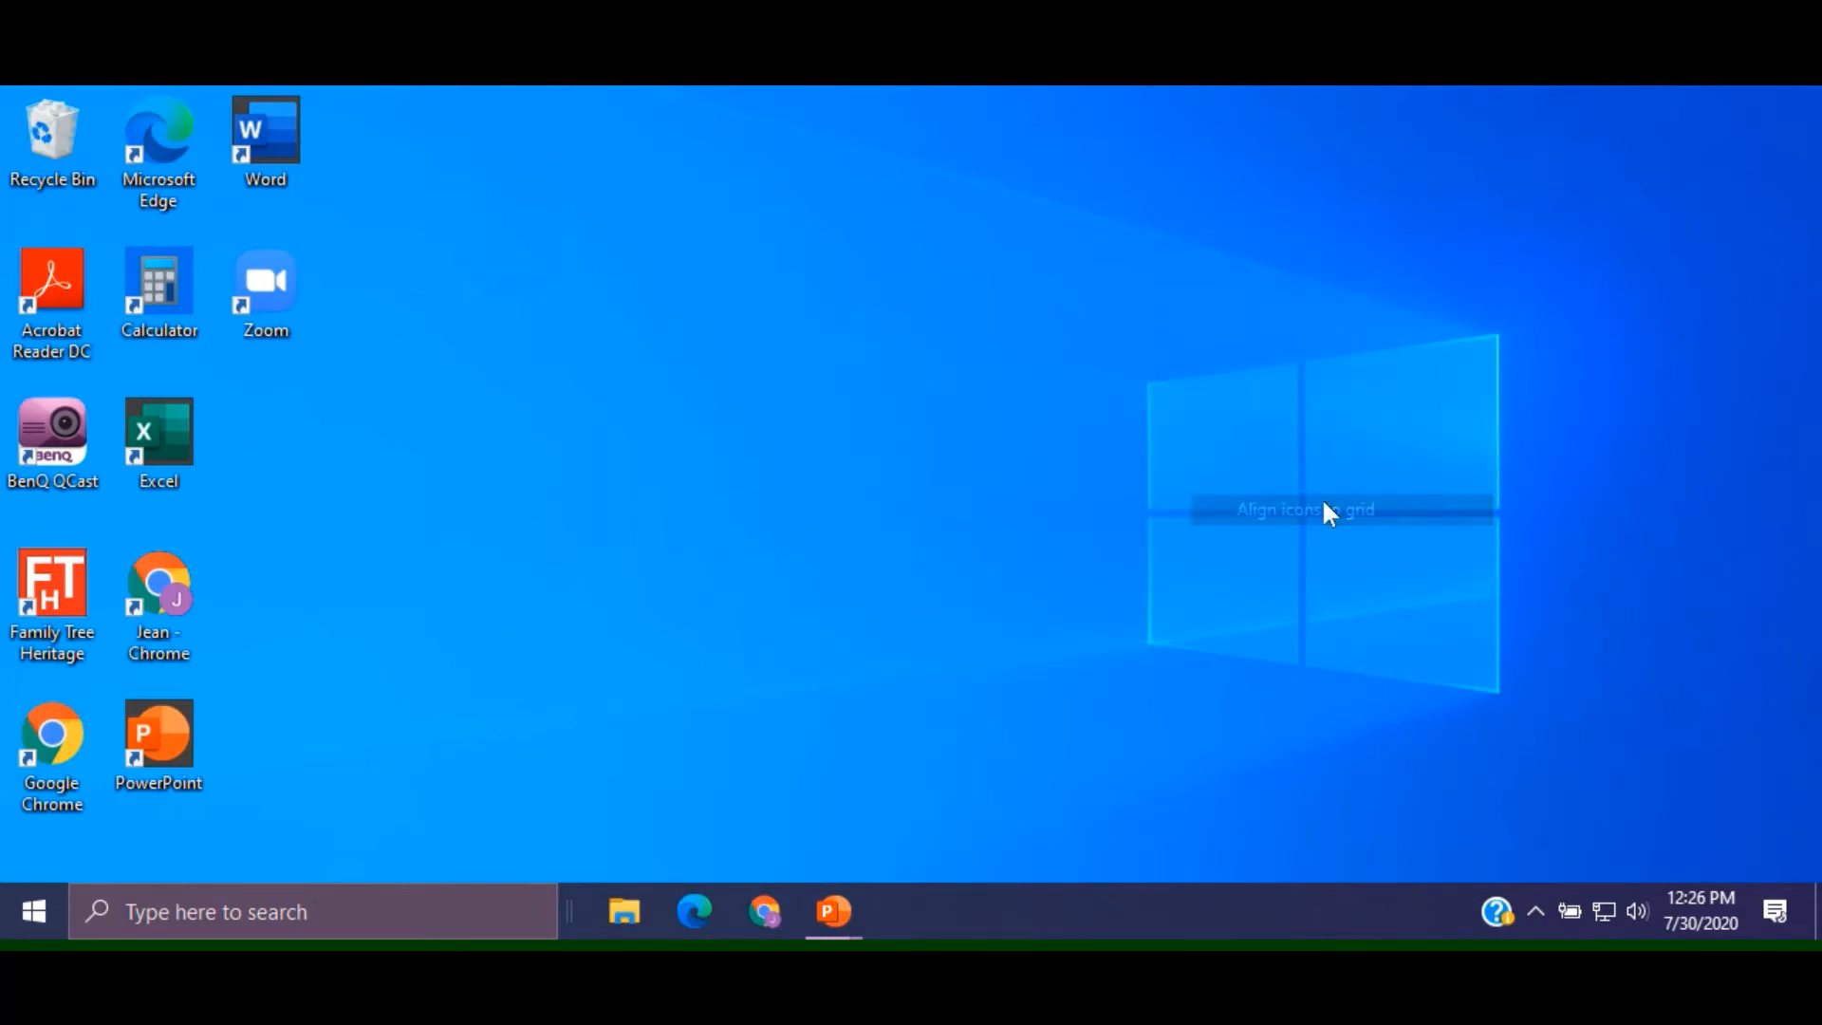
Hide all desktop icons by turning off the option to show them
{"action": "right_click", "coordinate": [928, 295]}
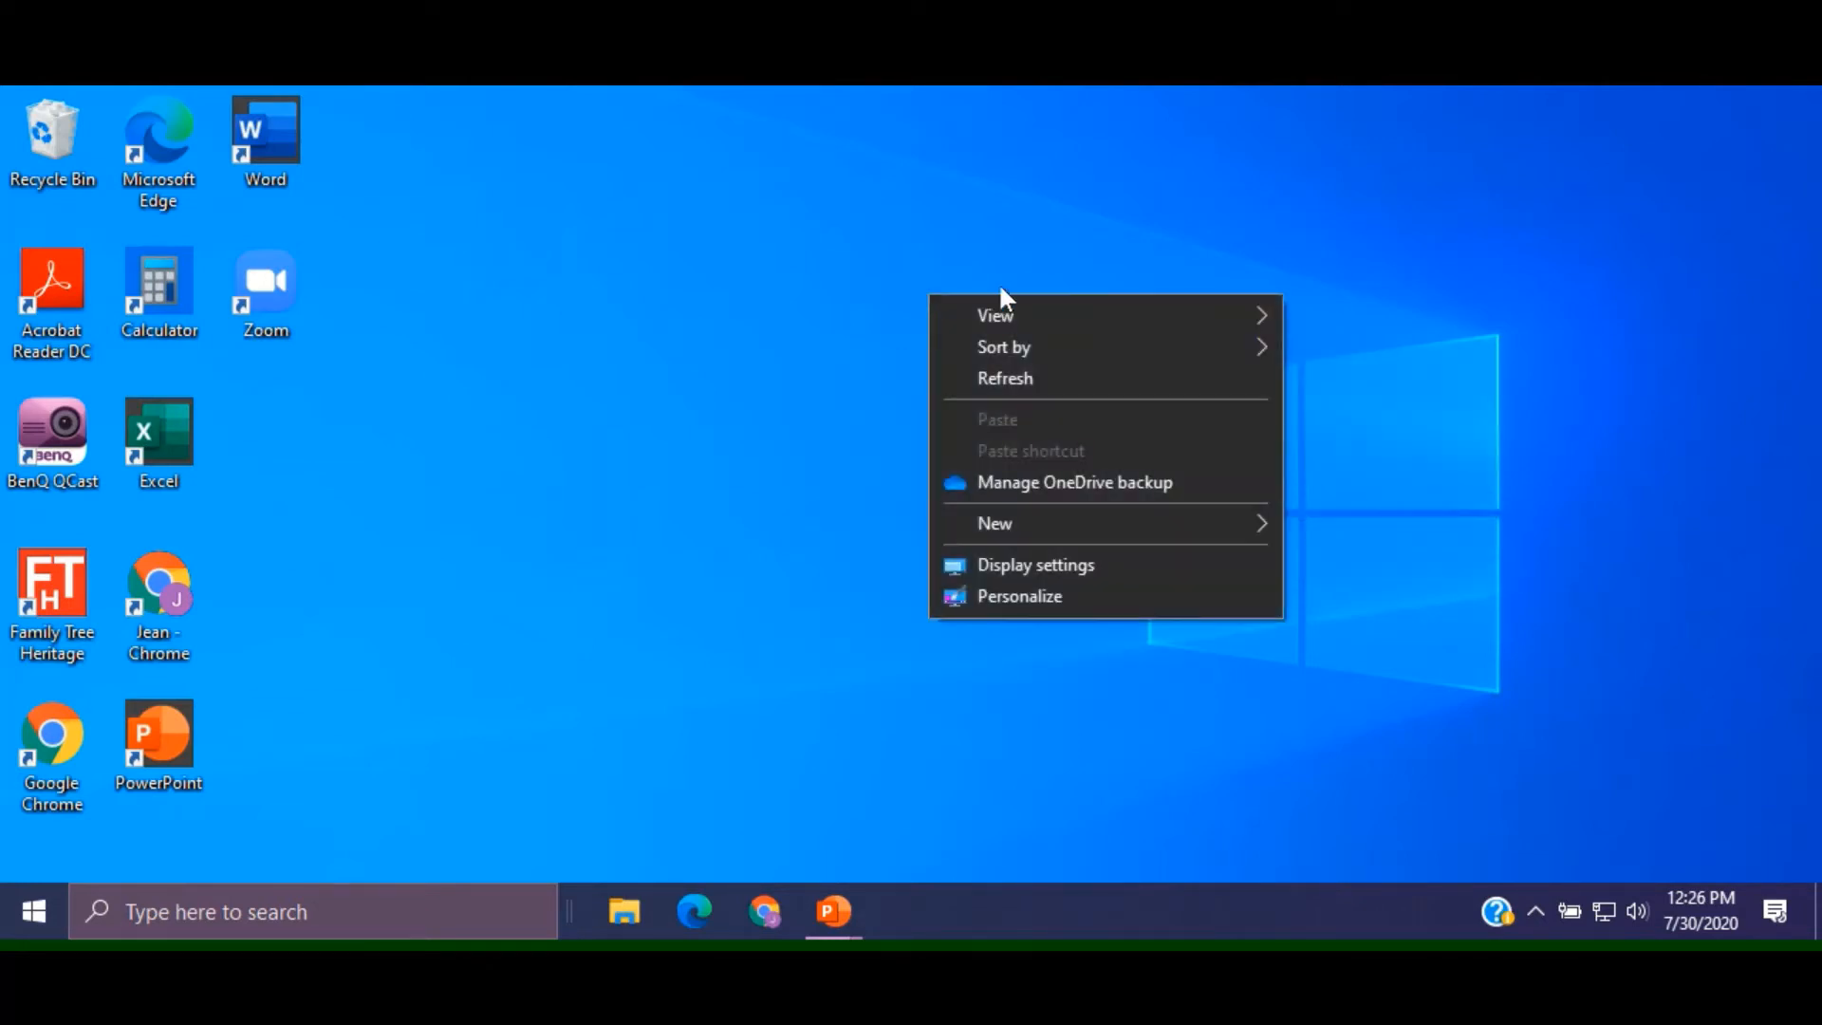
{"action": "mouse_move", "coordinate": [1168, 327]}
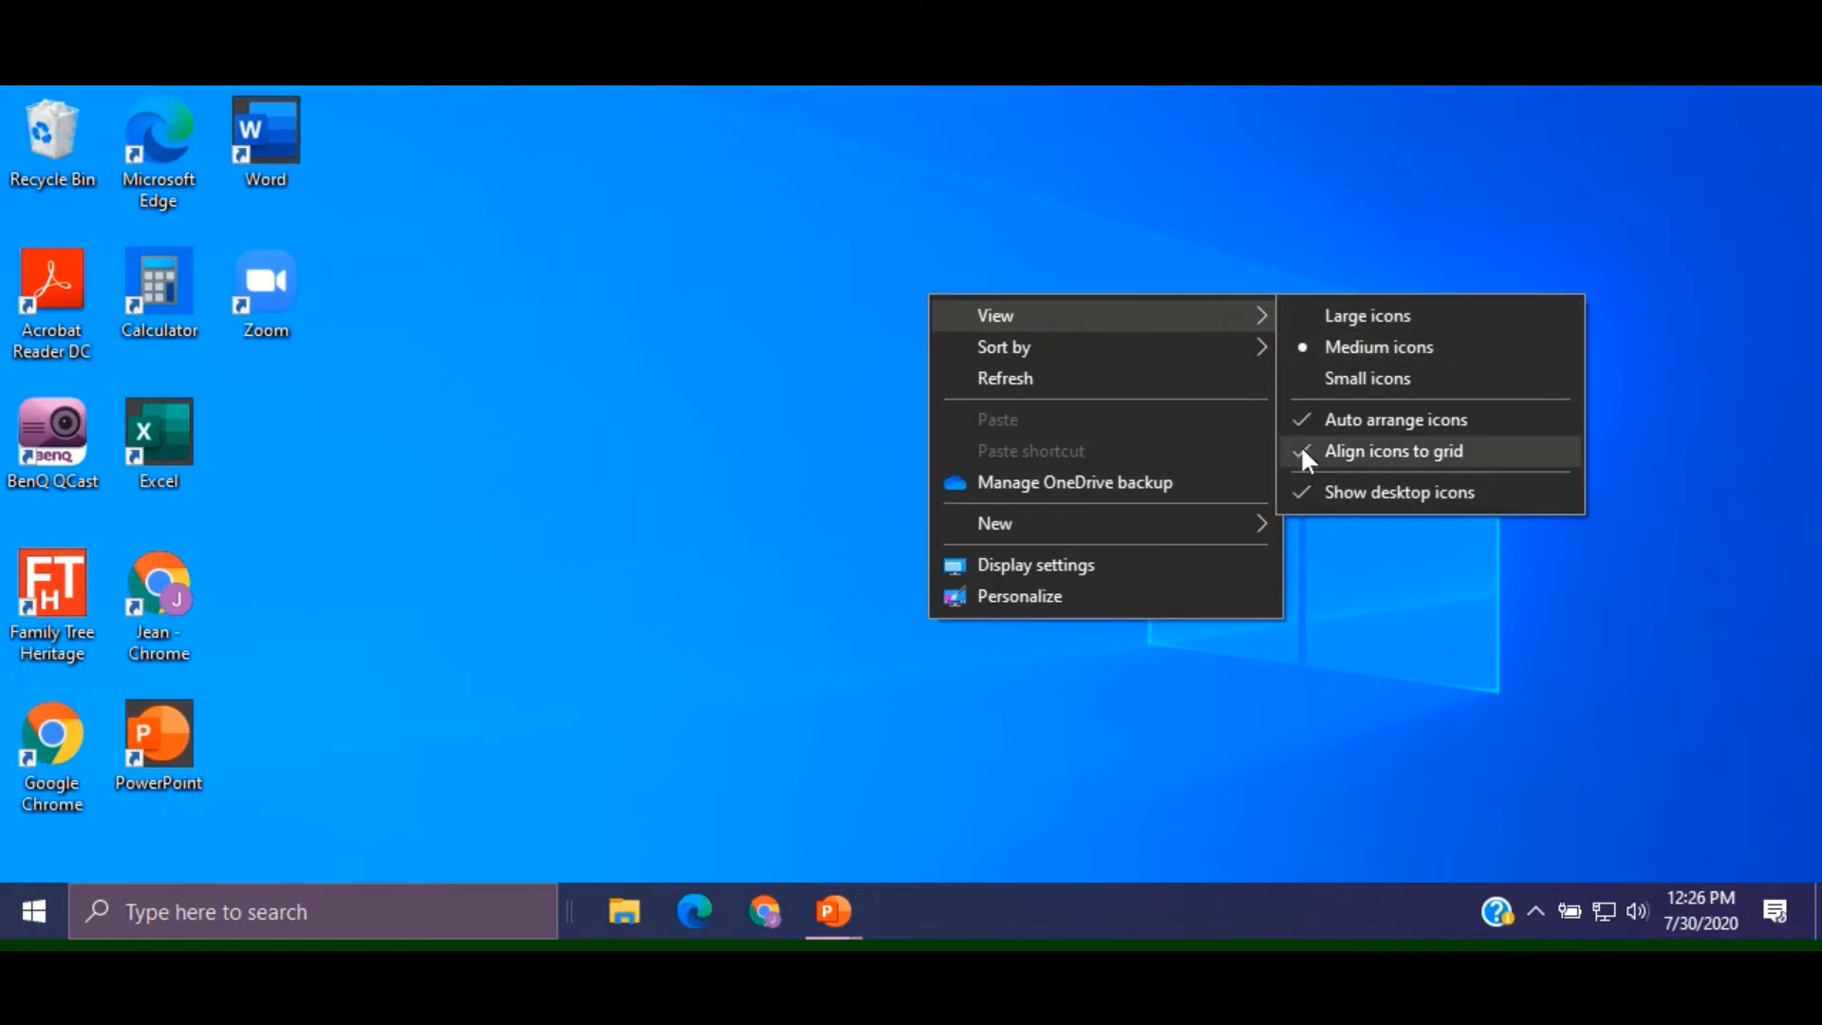
{"action": "left_click", "coordinate": [1298, 503]}
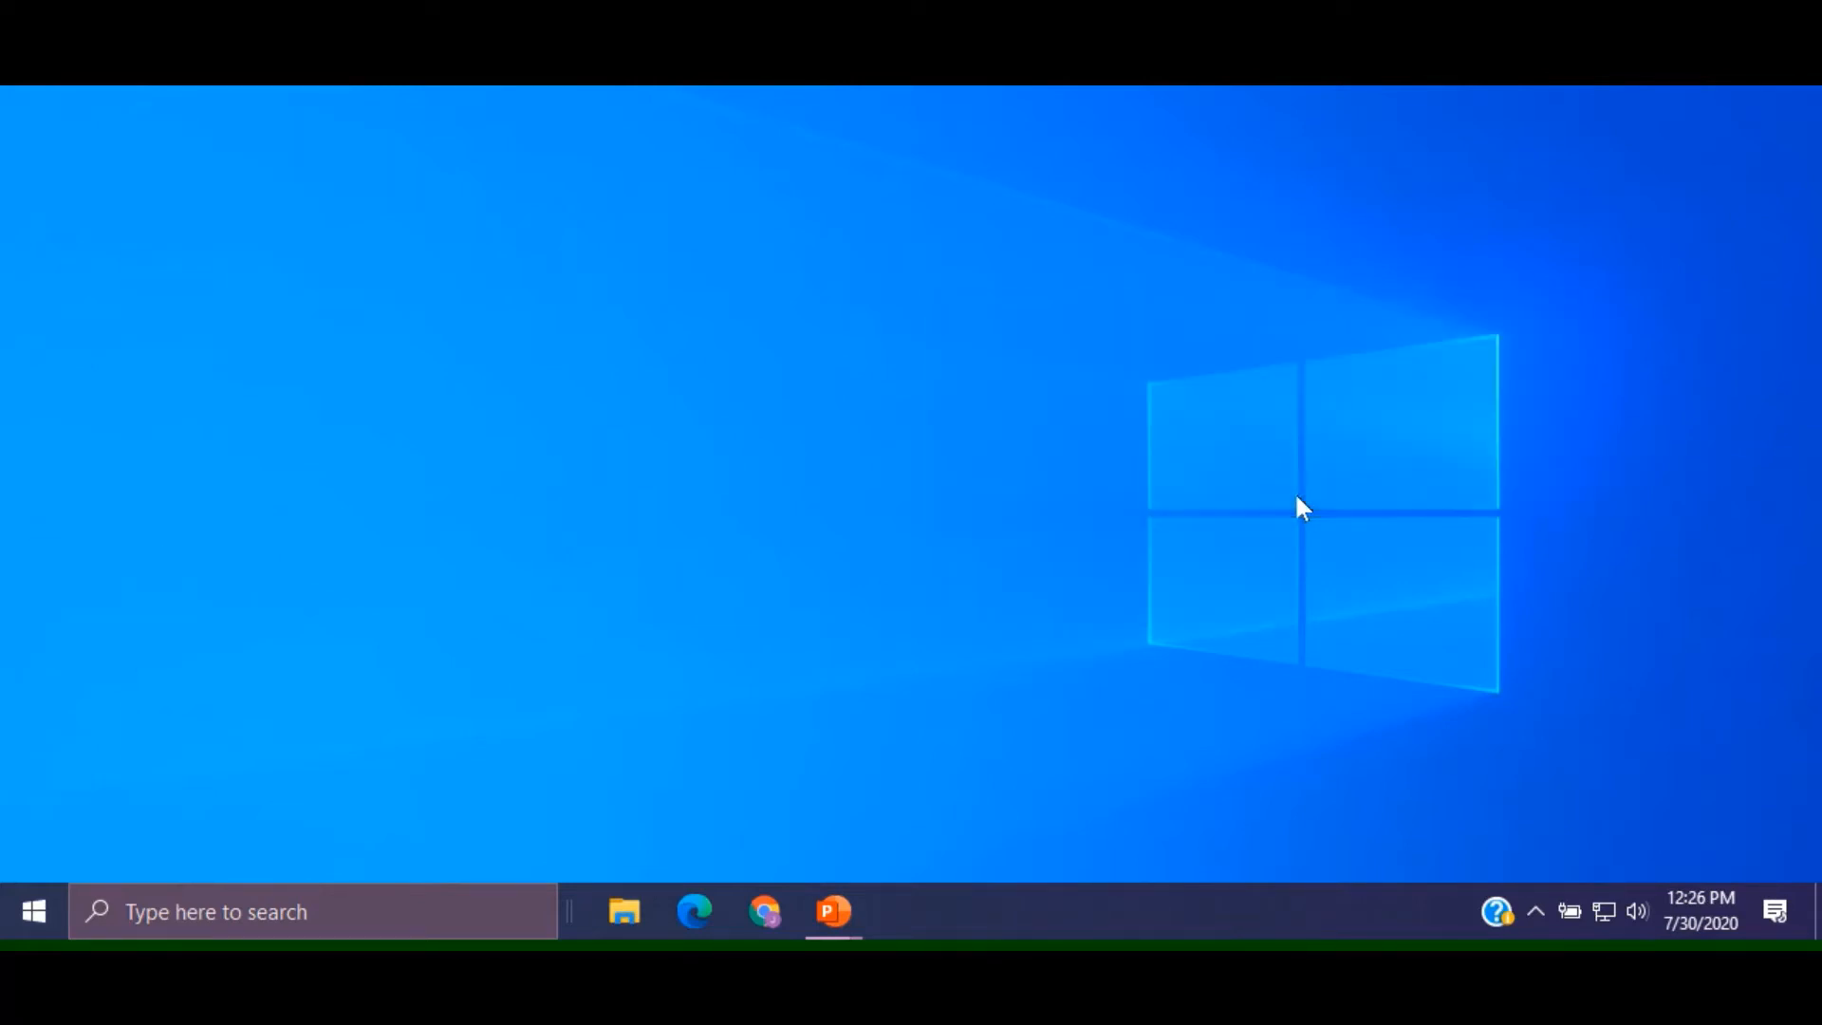
Turn the display of desktop icons back on
{"action": "right_click", "coordinate": [941, 416]}
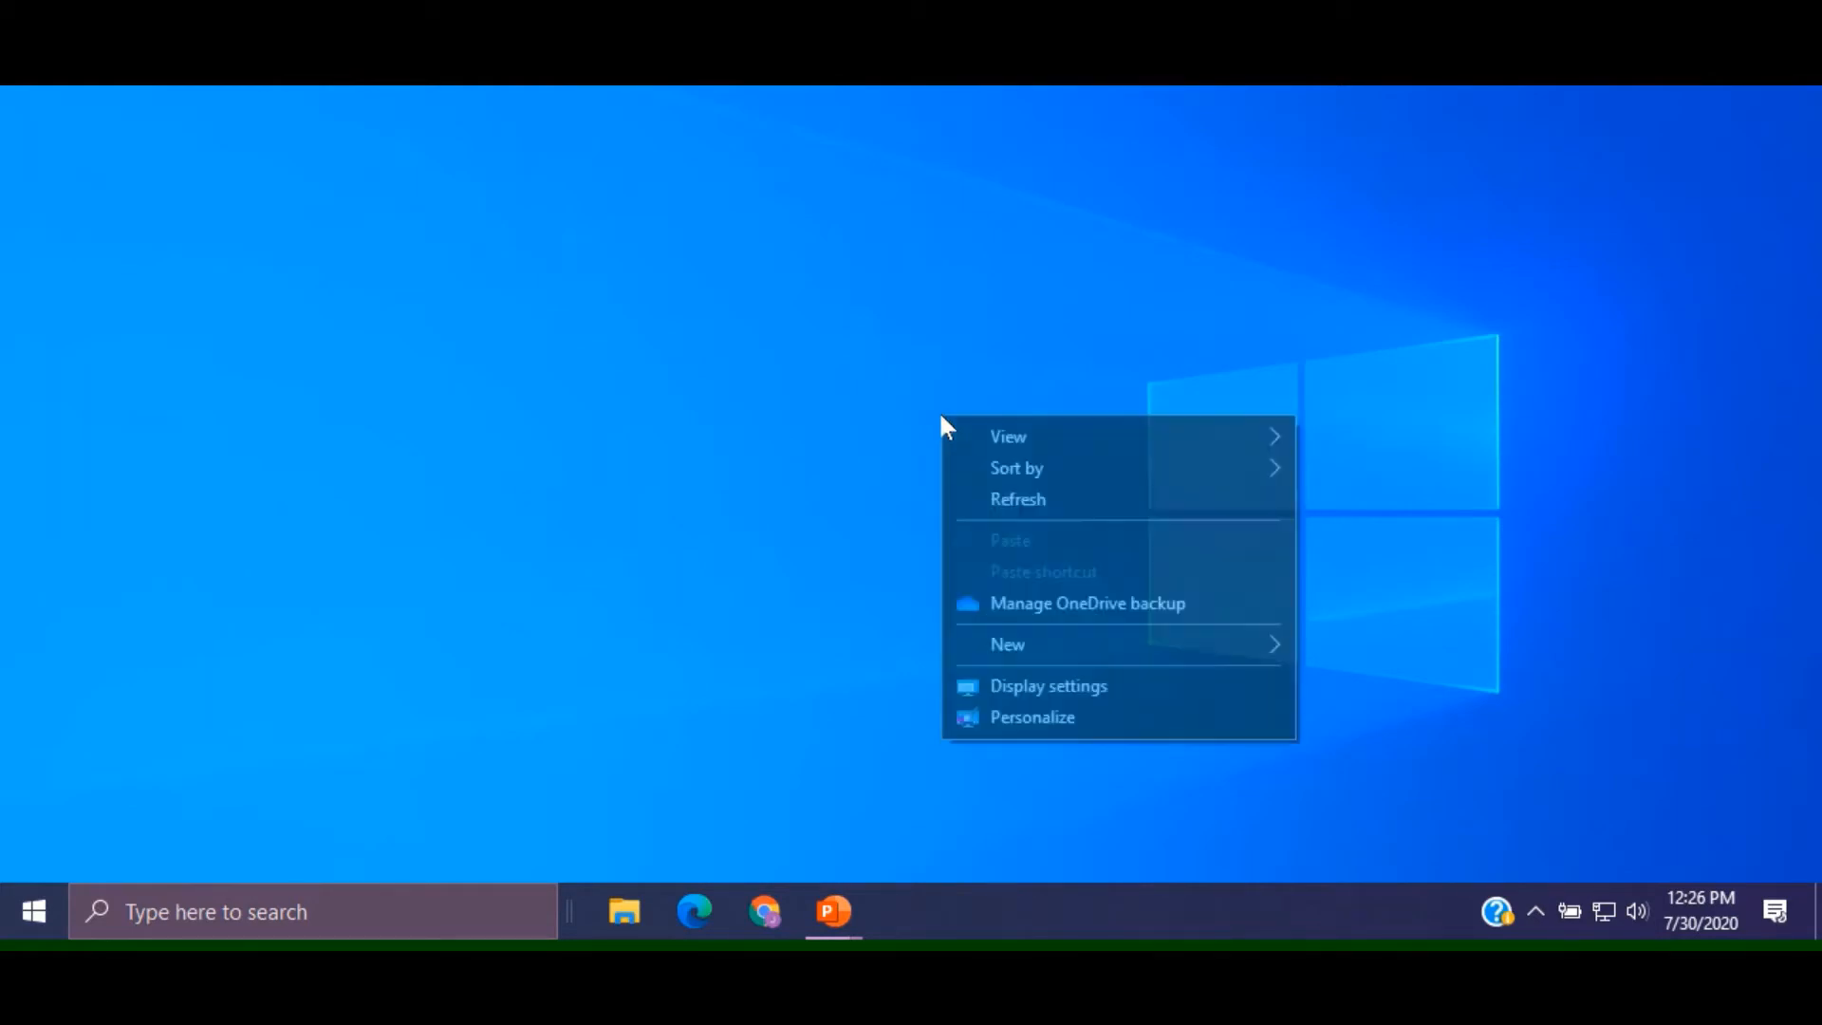
{"action": "mouse_move", "coordinate": [1041, 430]}
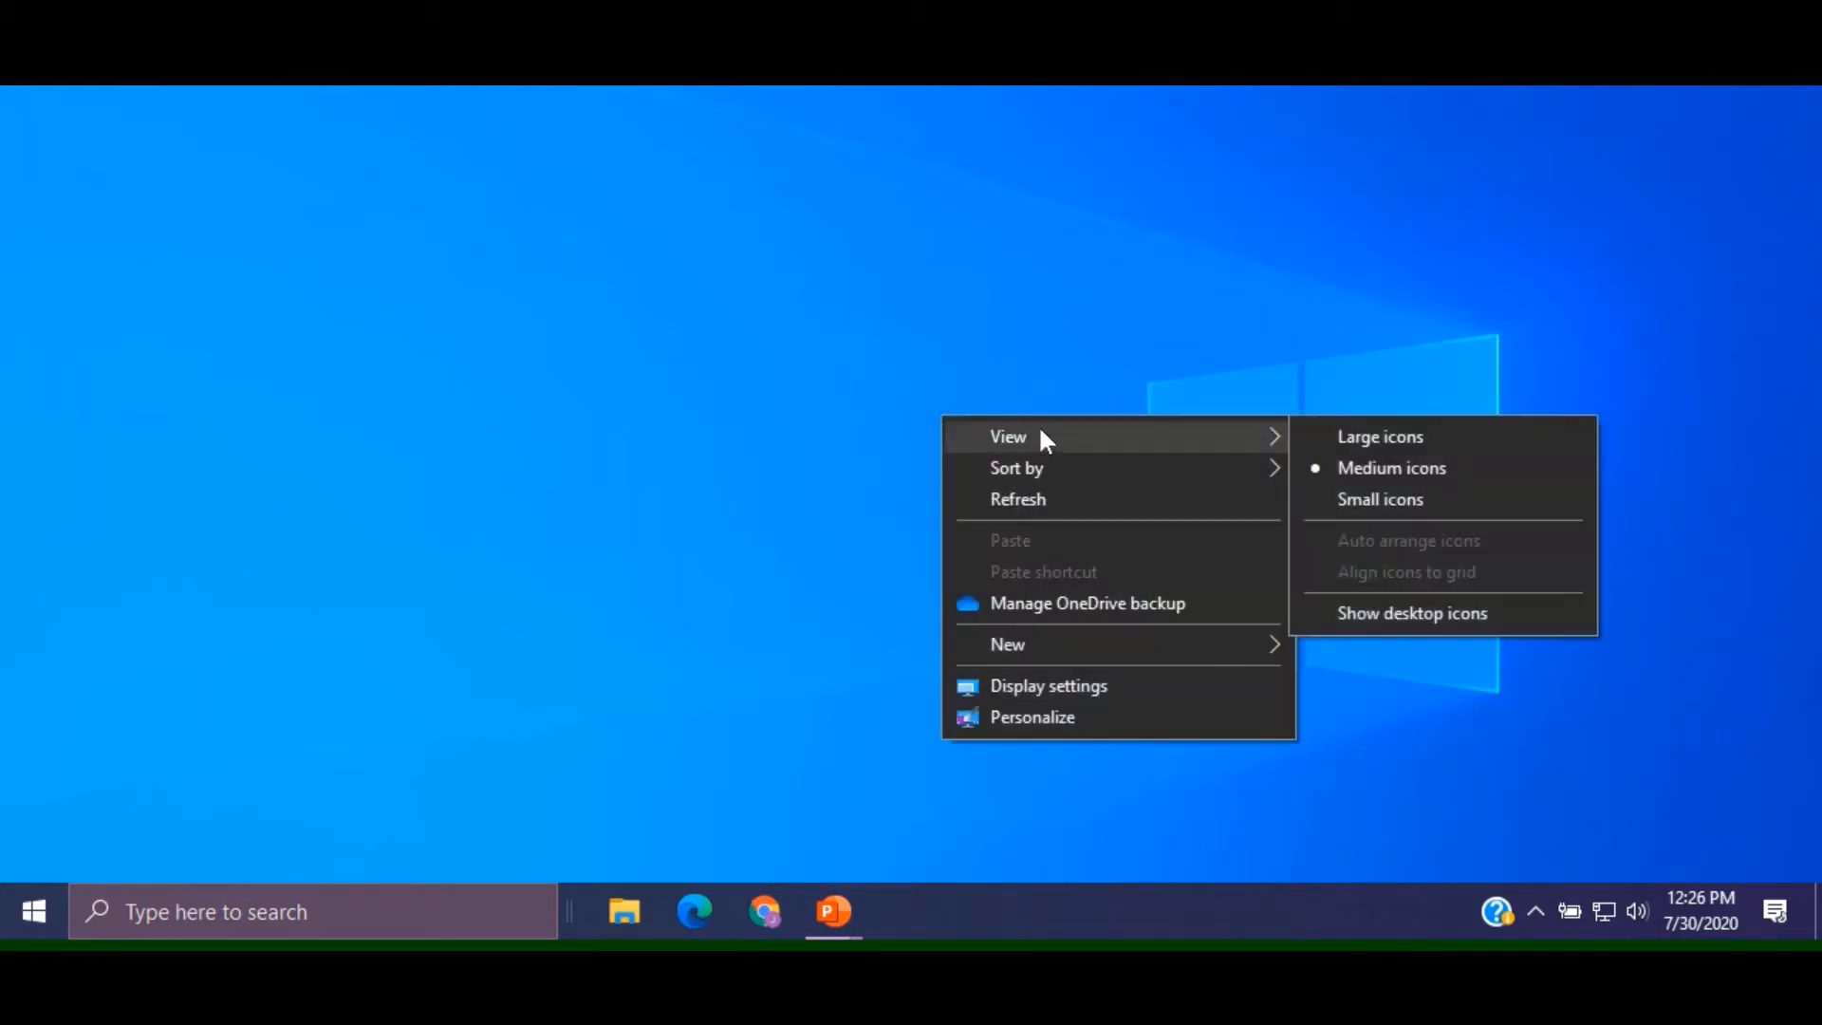
{"action": "left_click", "coordinate": [1369, 613]}
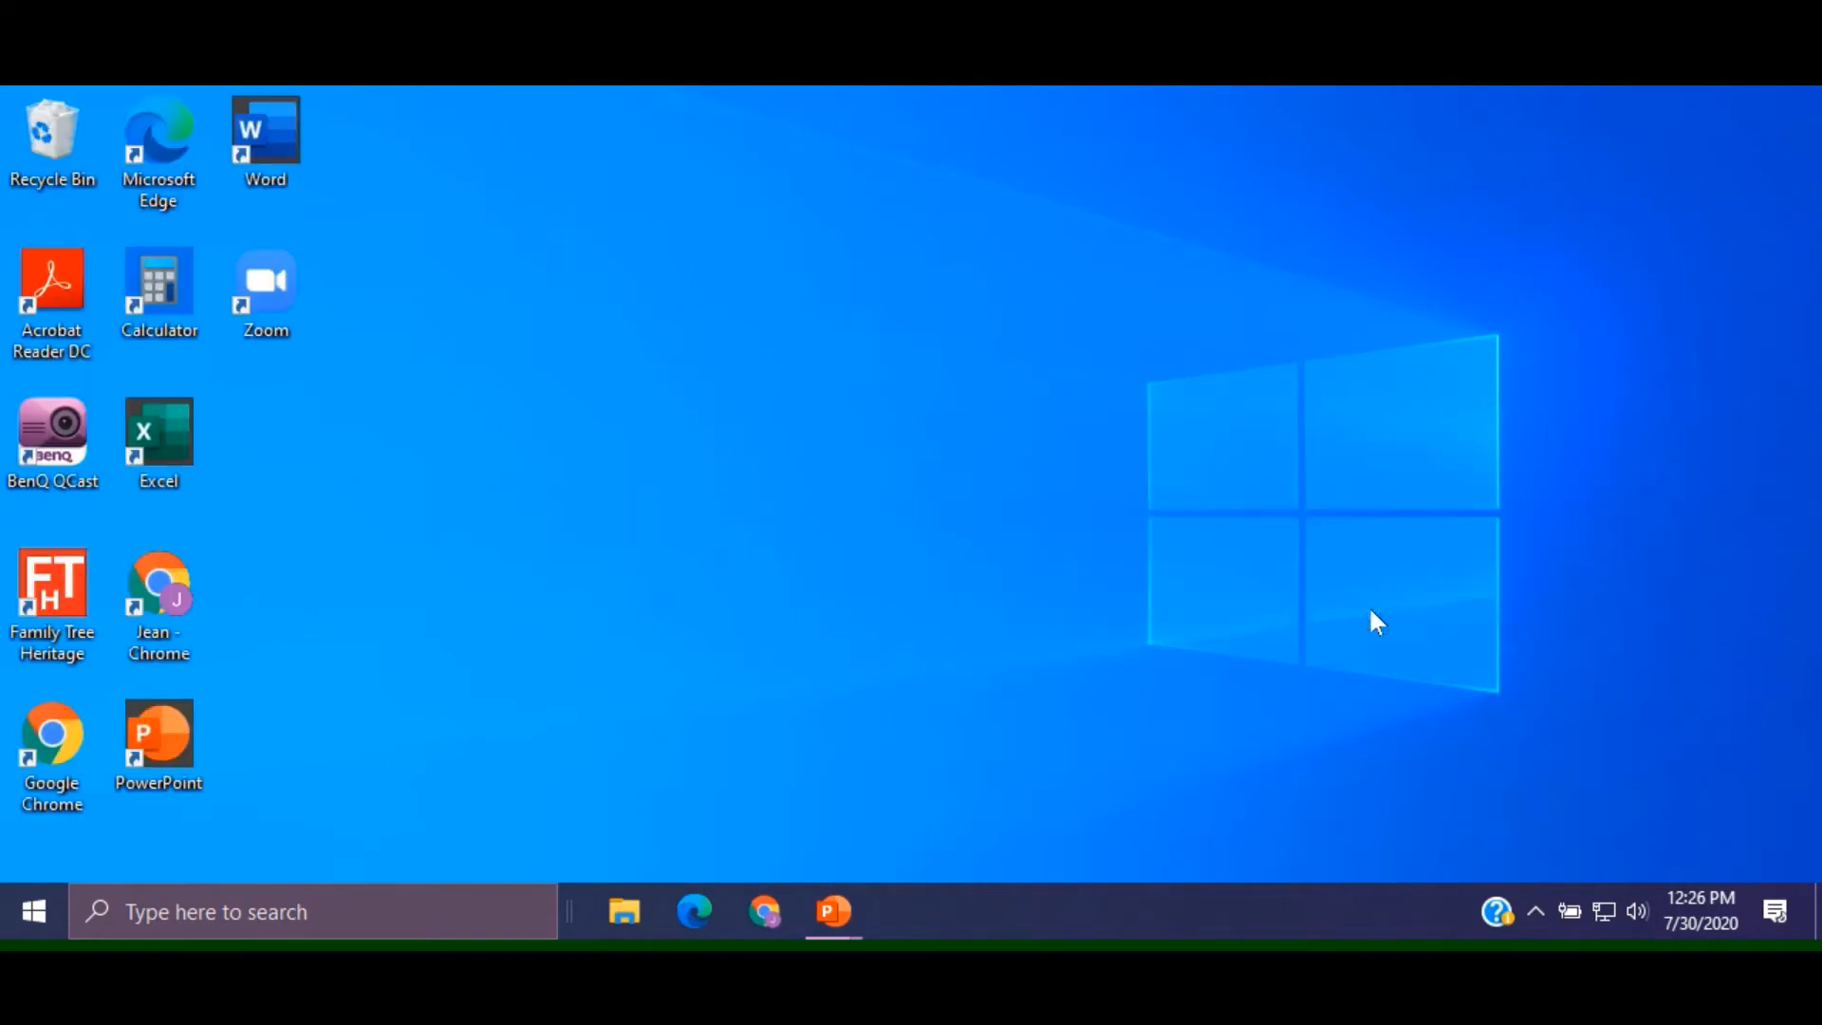
Refresh the desktop
{"action": "right_click", "coordinate": [787, 398]}
{"action": "mouse_move", "coordinate": [875, 408]}
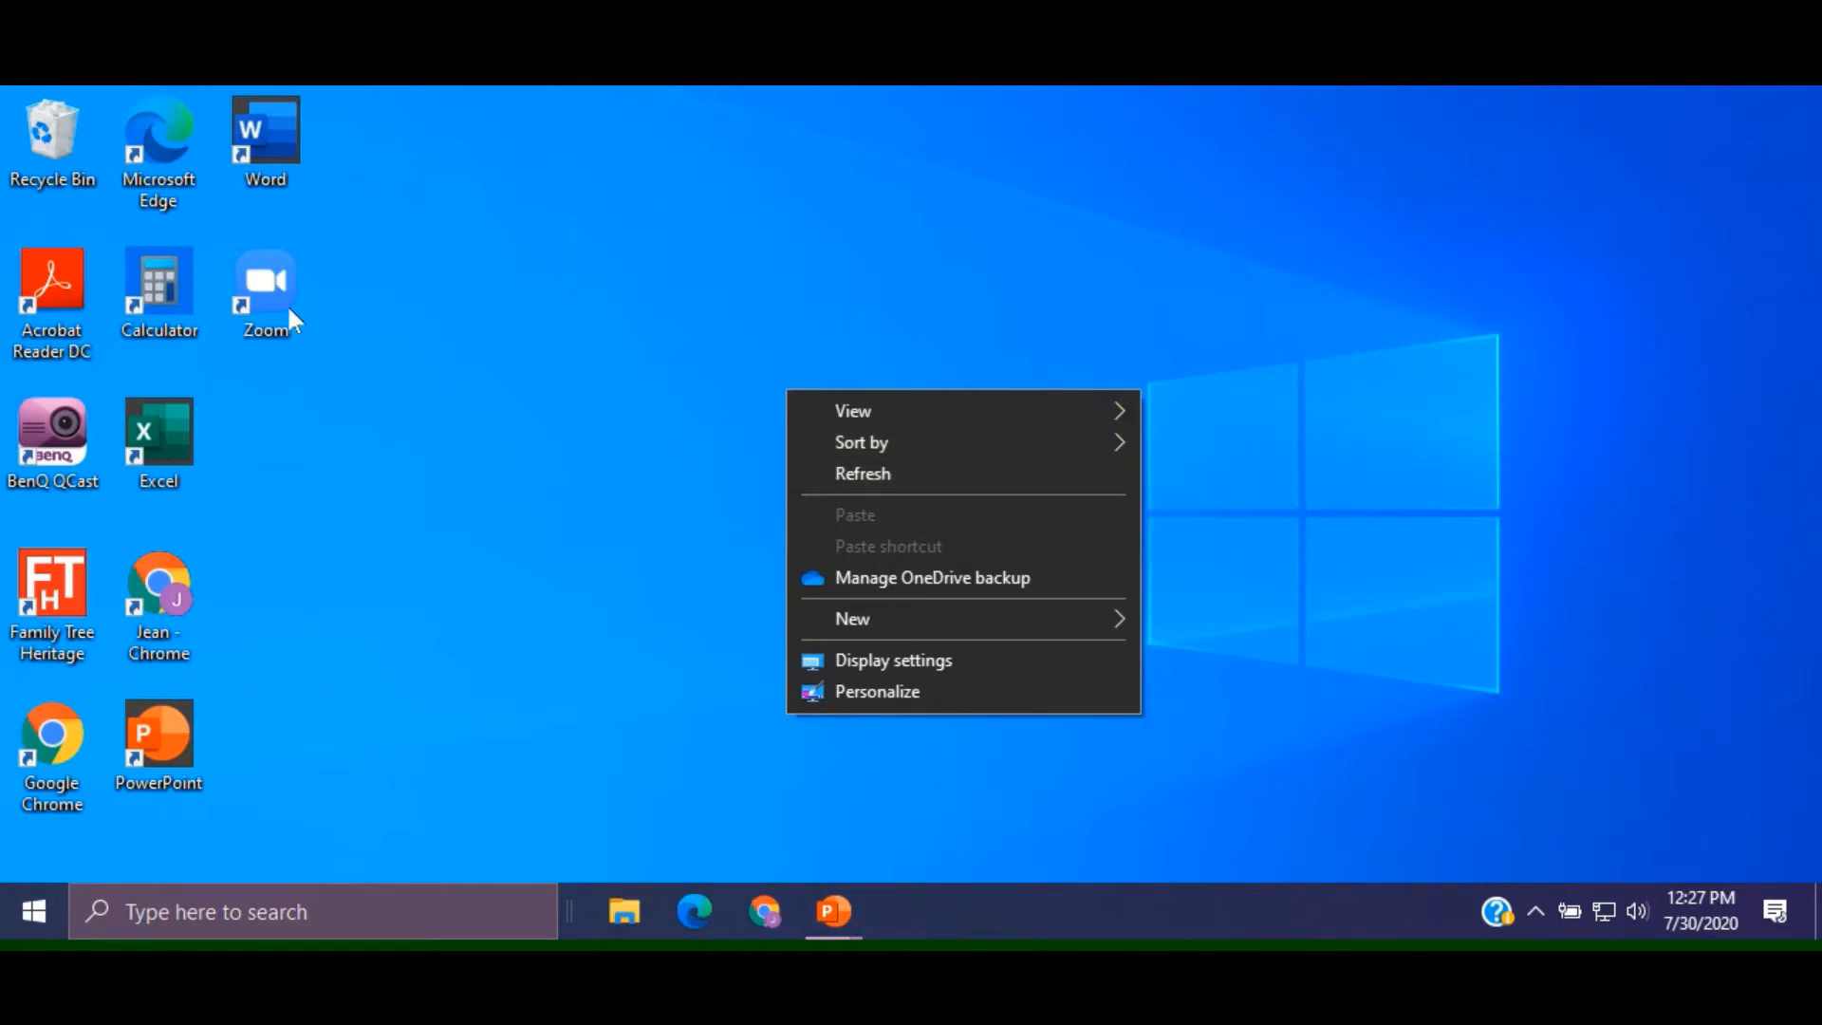
{"action": "left_click", "coordinate": [864, 473]}
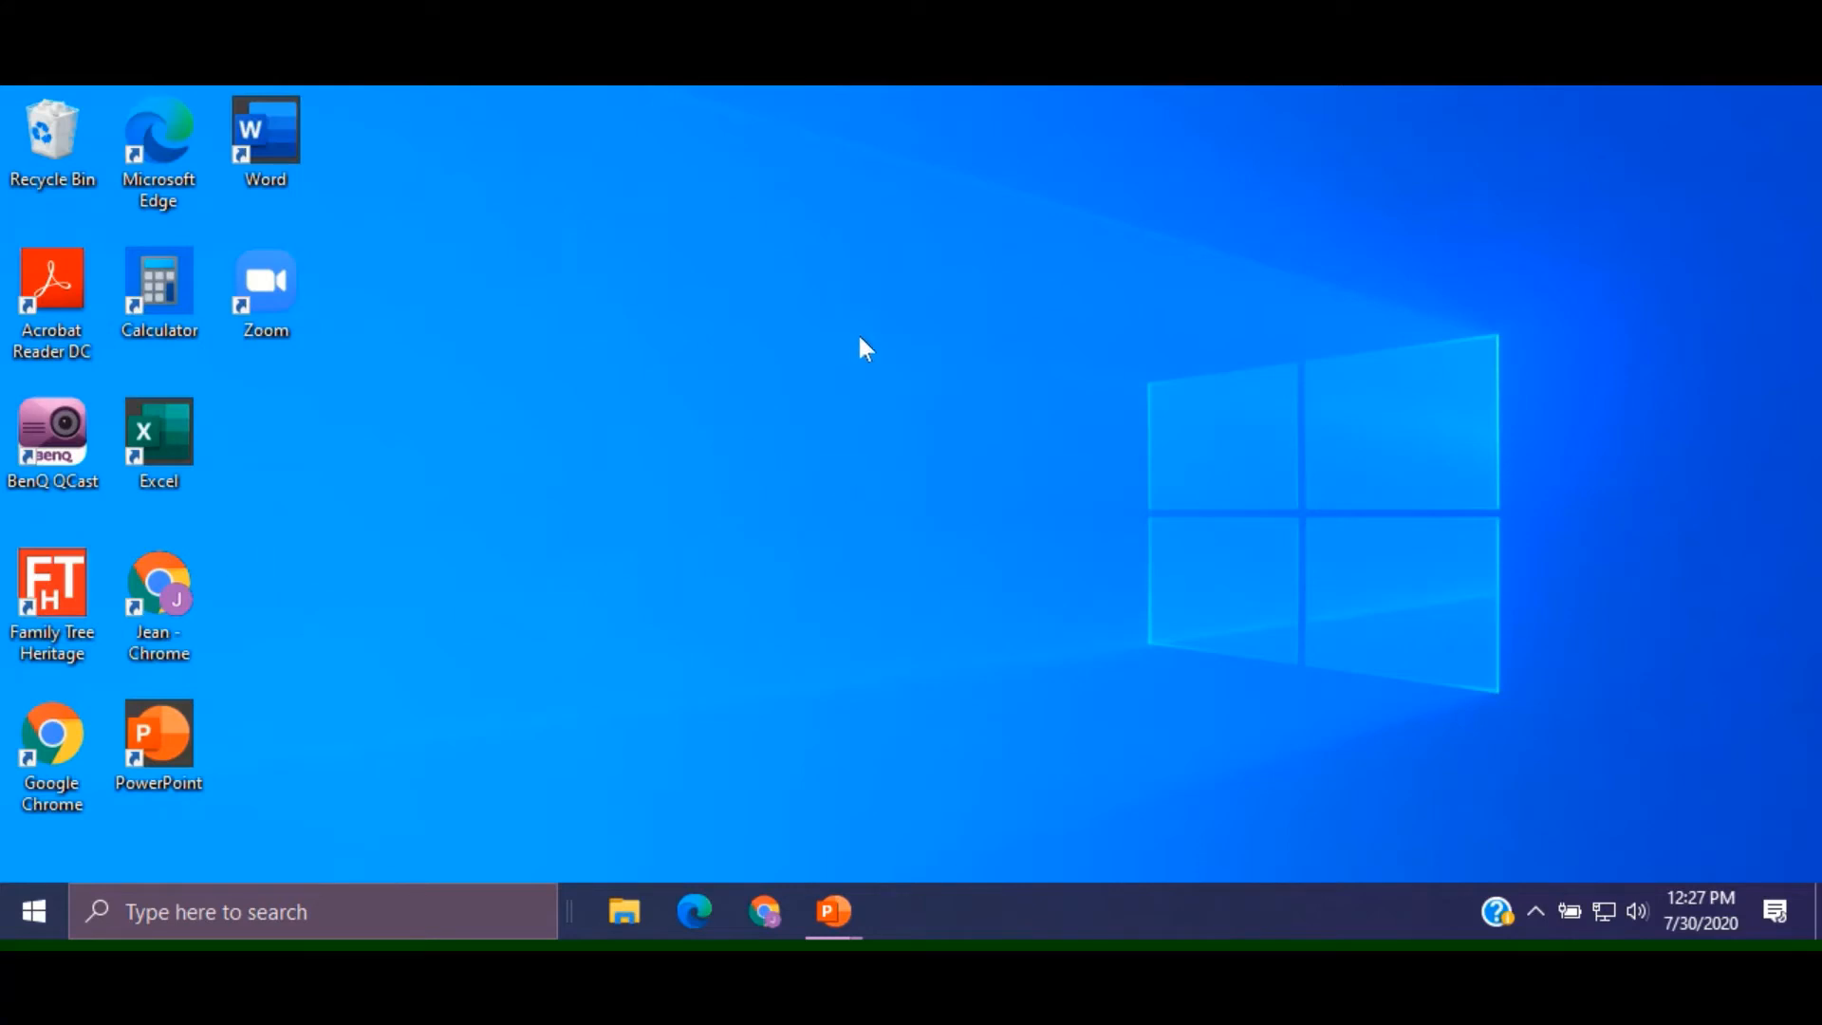
Open the OneDrive folder backup management from the desktop to view which folders are selected for backup
{"action": "right_click", "coordinate": [888, 350]}
{"action": "mouse_move", "coordinate": [929, 393]}
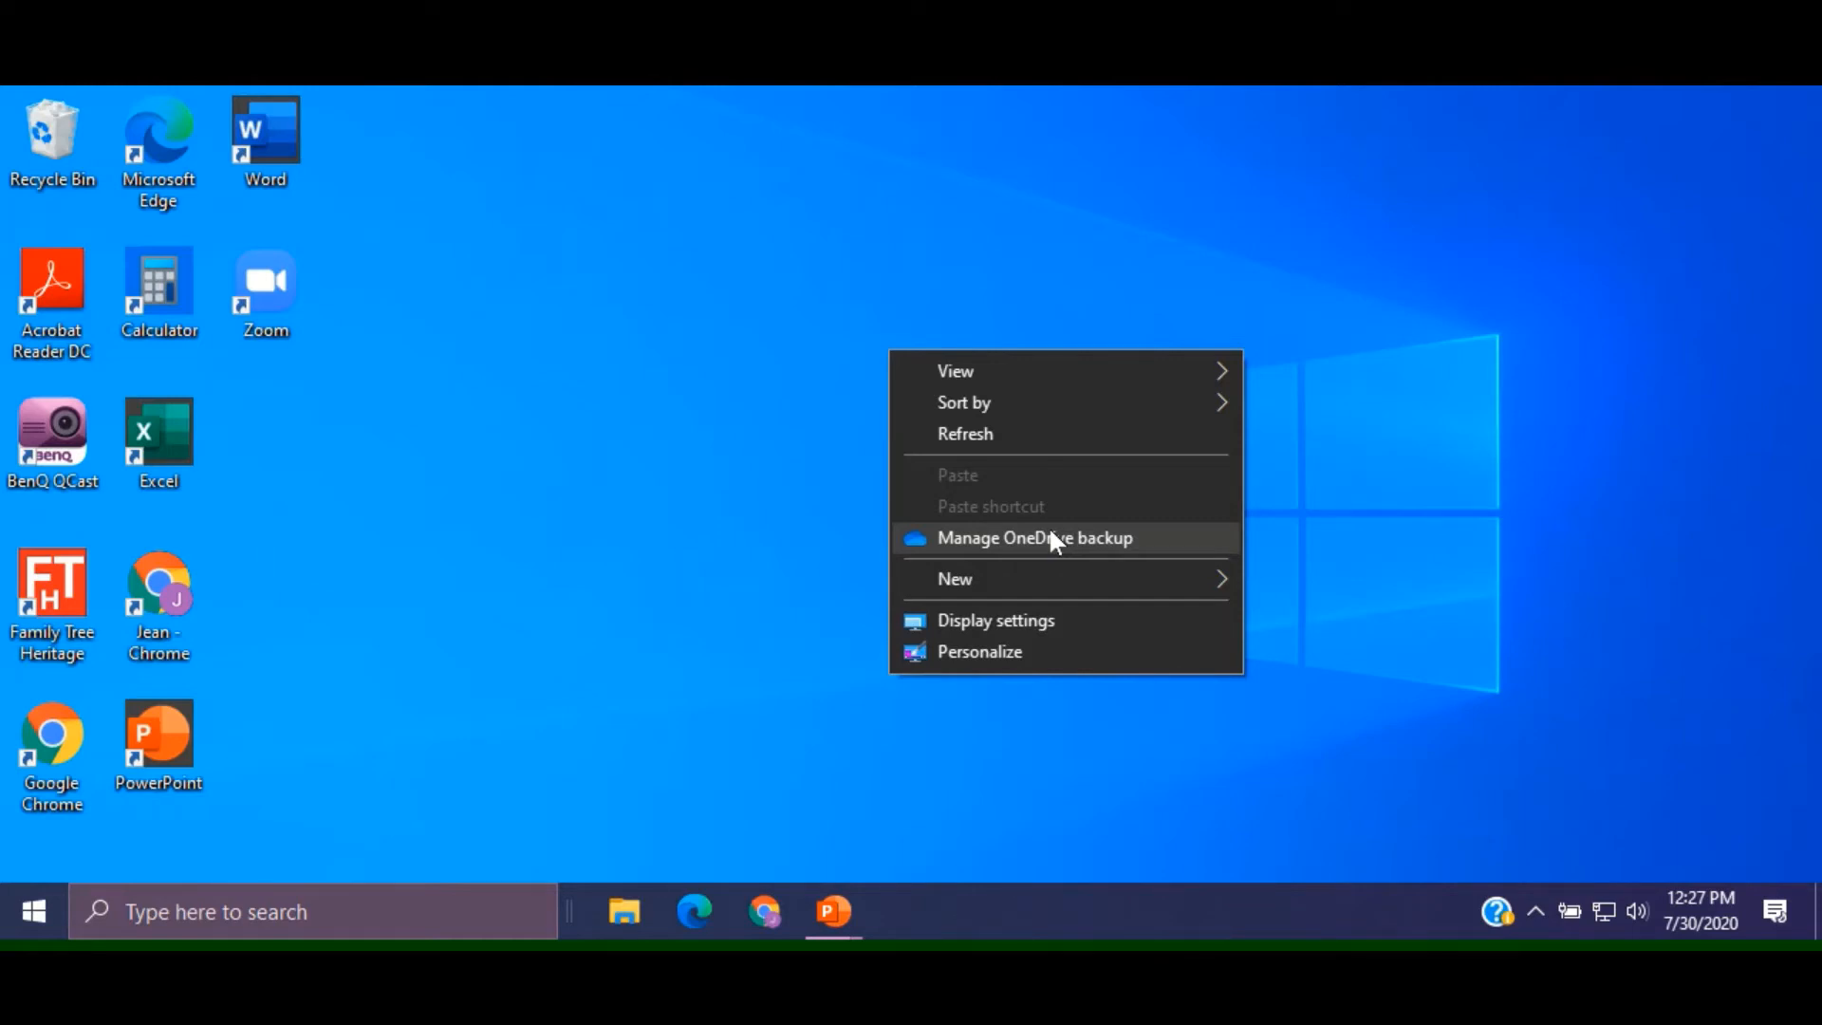
{"action": "left_click", "coordinate": [1050, 532]}
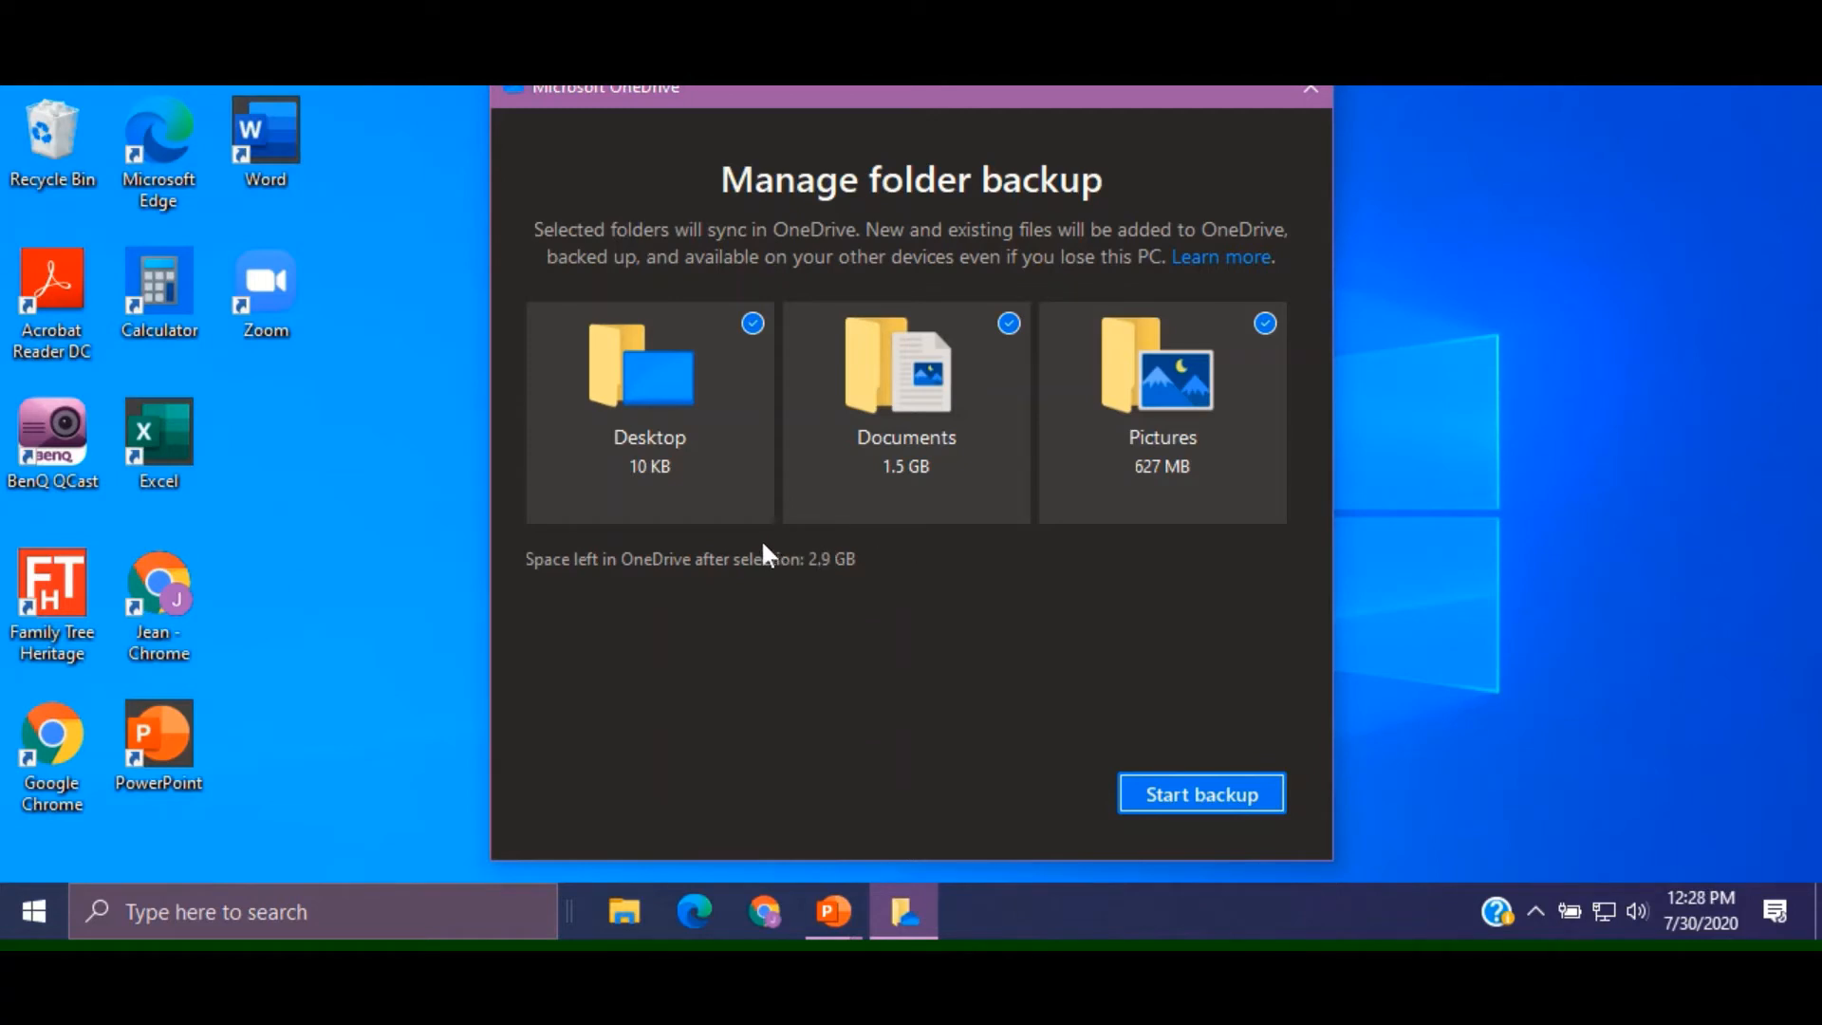
Close the folder backup window and view the types of new items that can be created on the desktop
{"action": "left_click", "coordinate": [1311, 95]}
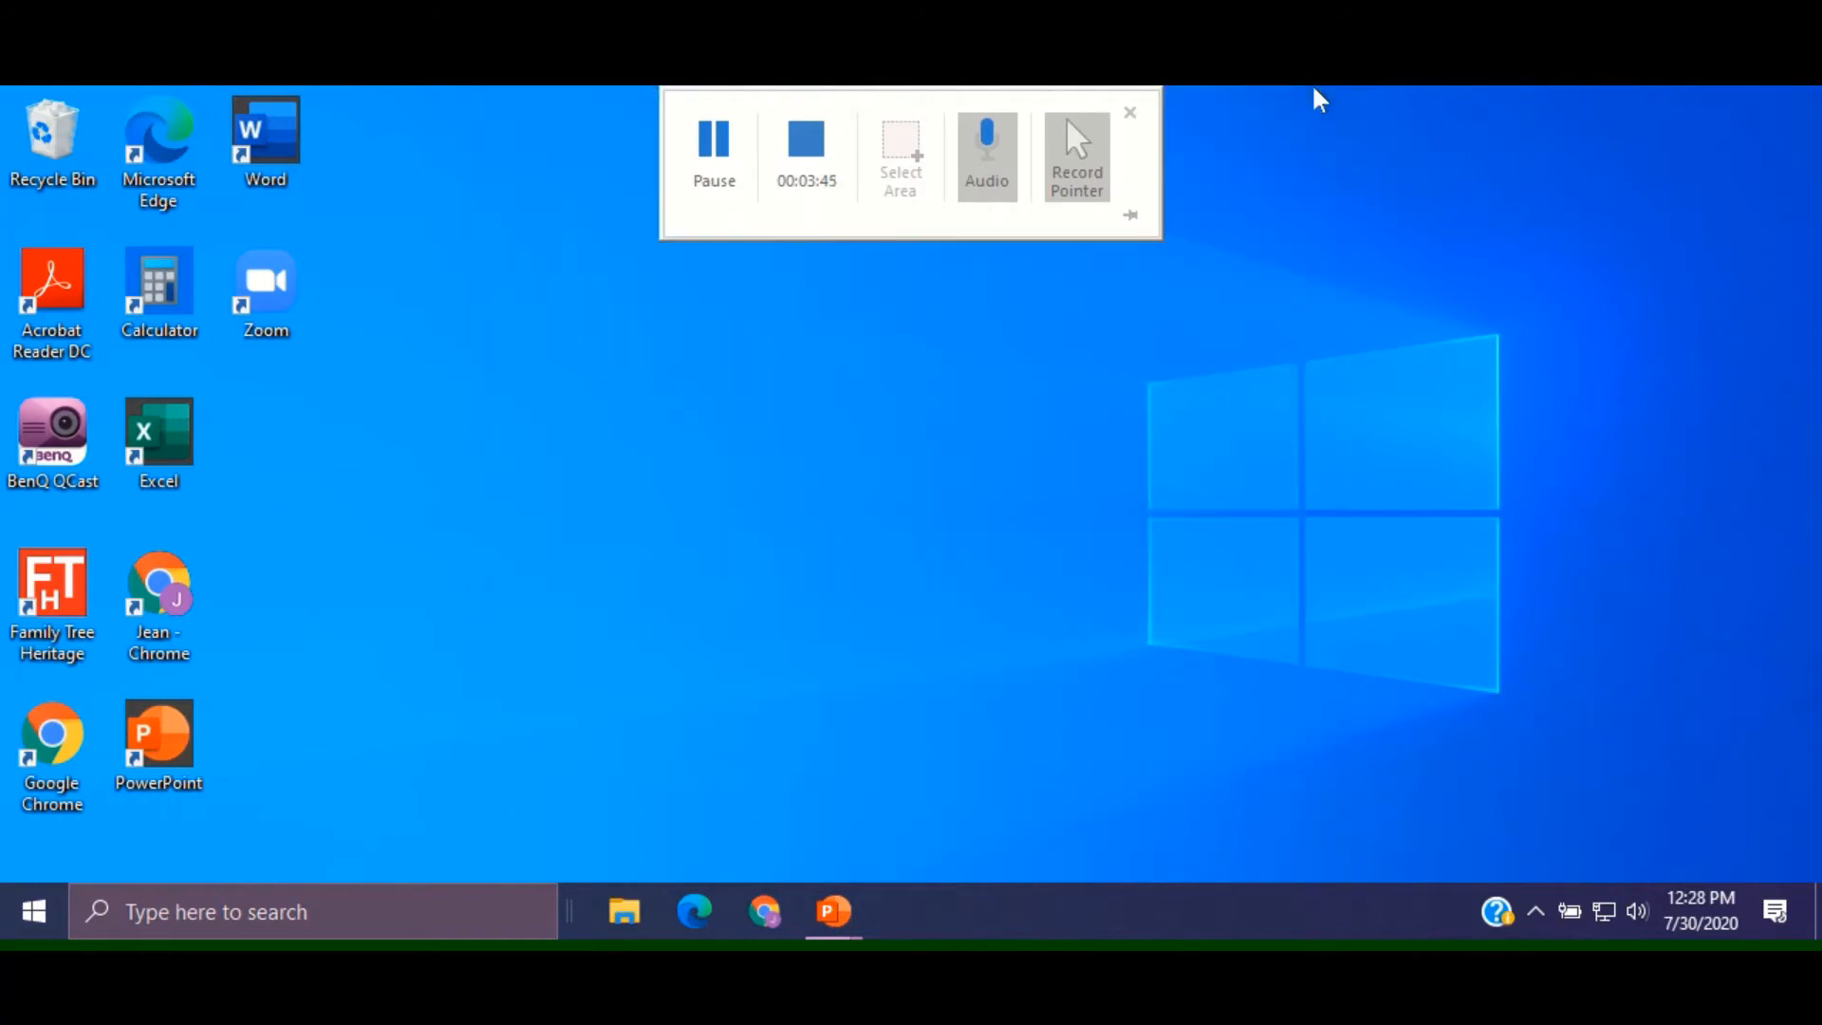
{"action": "right_click", "coordinate": [851, 454]}
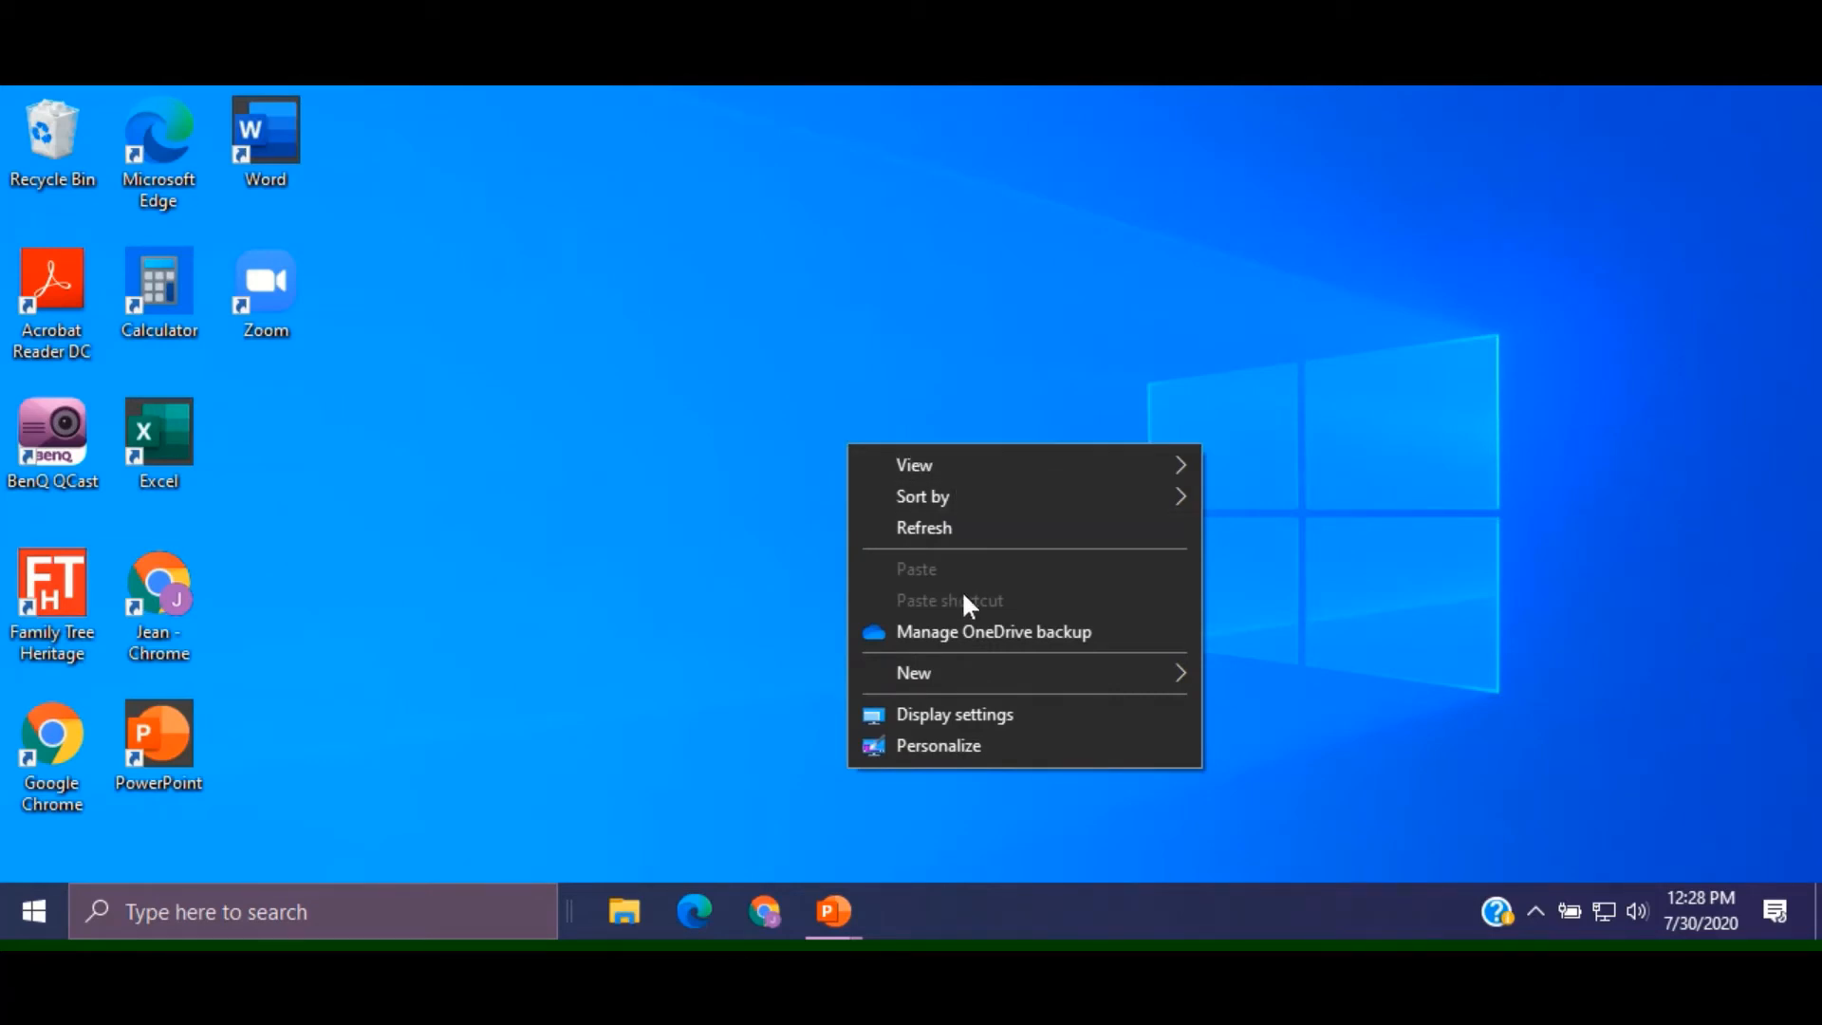
{"action": "mouse_move", "coordinate": [956, 675]}
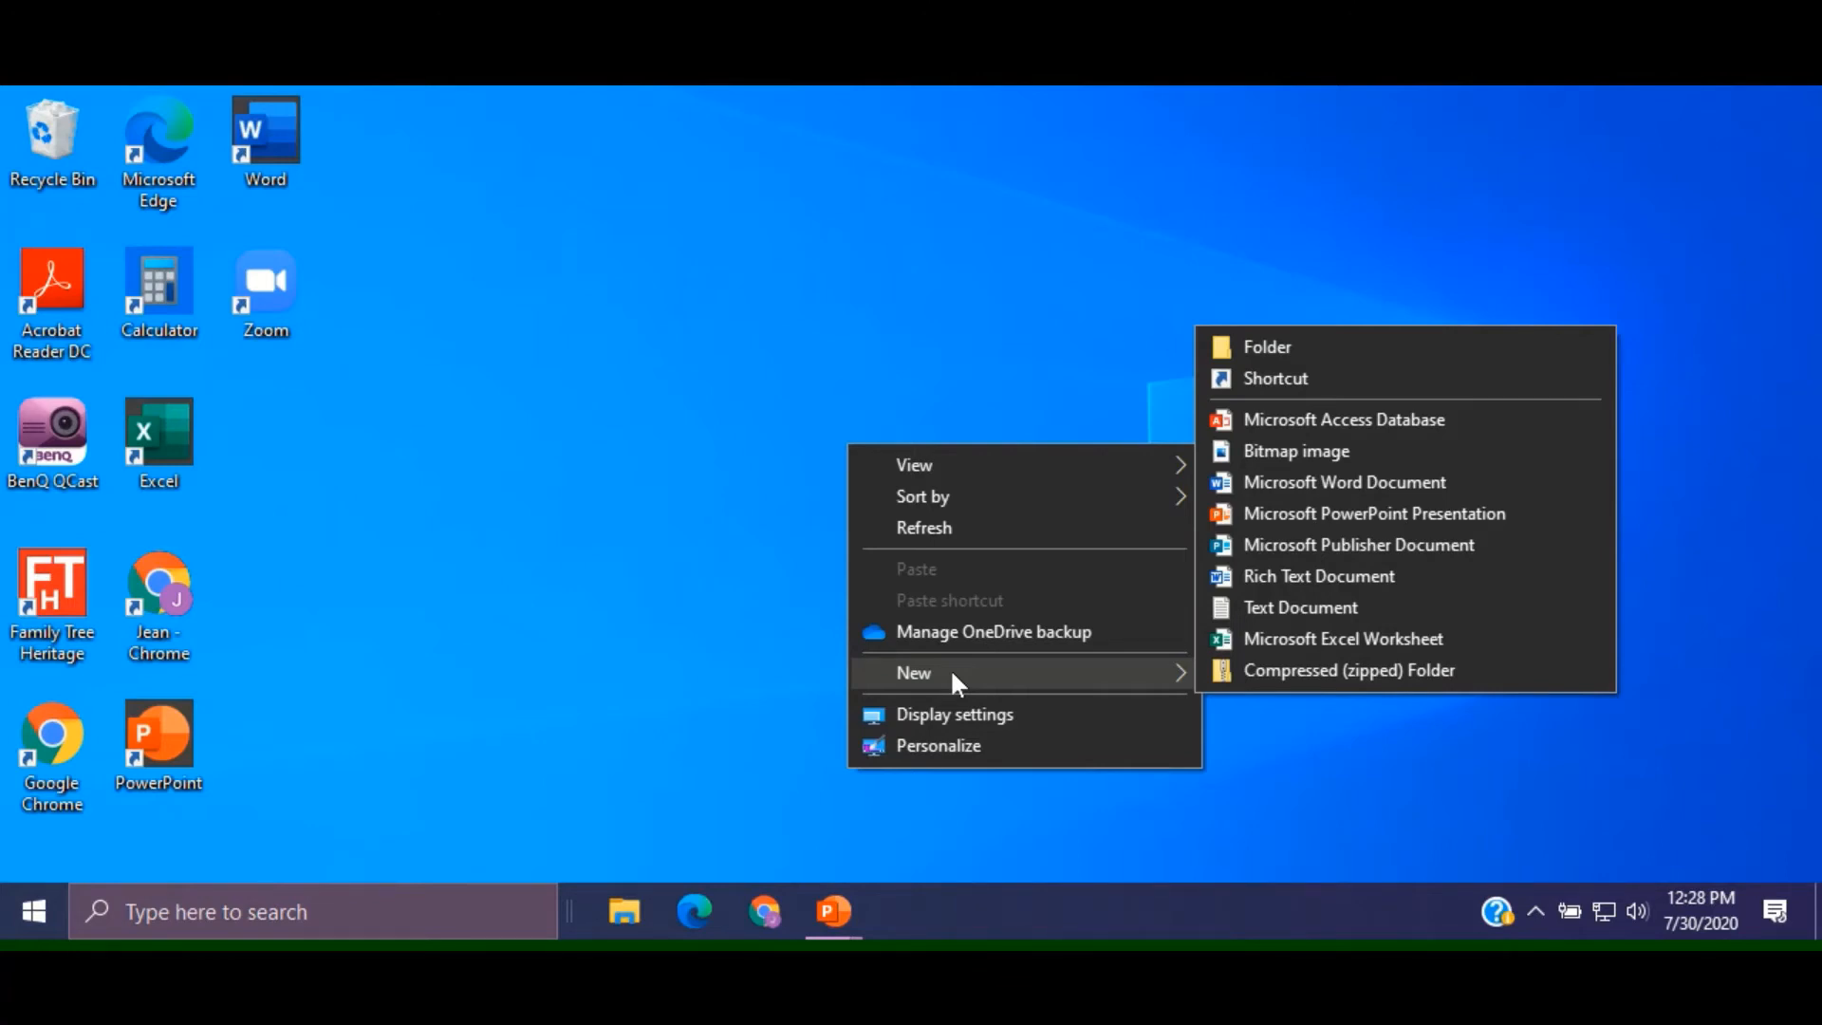
Open the display settings from the desktop and slightly lower the brightness of the built-in display
{"action": "left_click", "coordinate": [951, 721]}
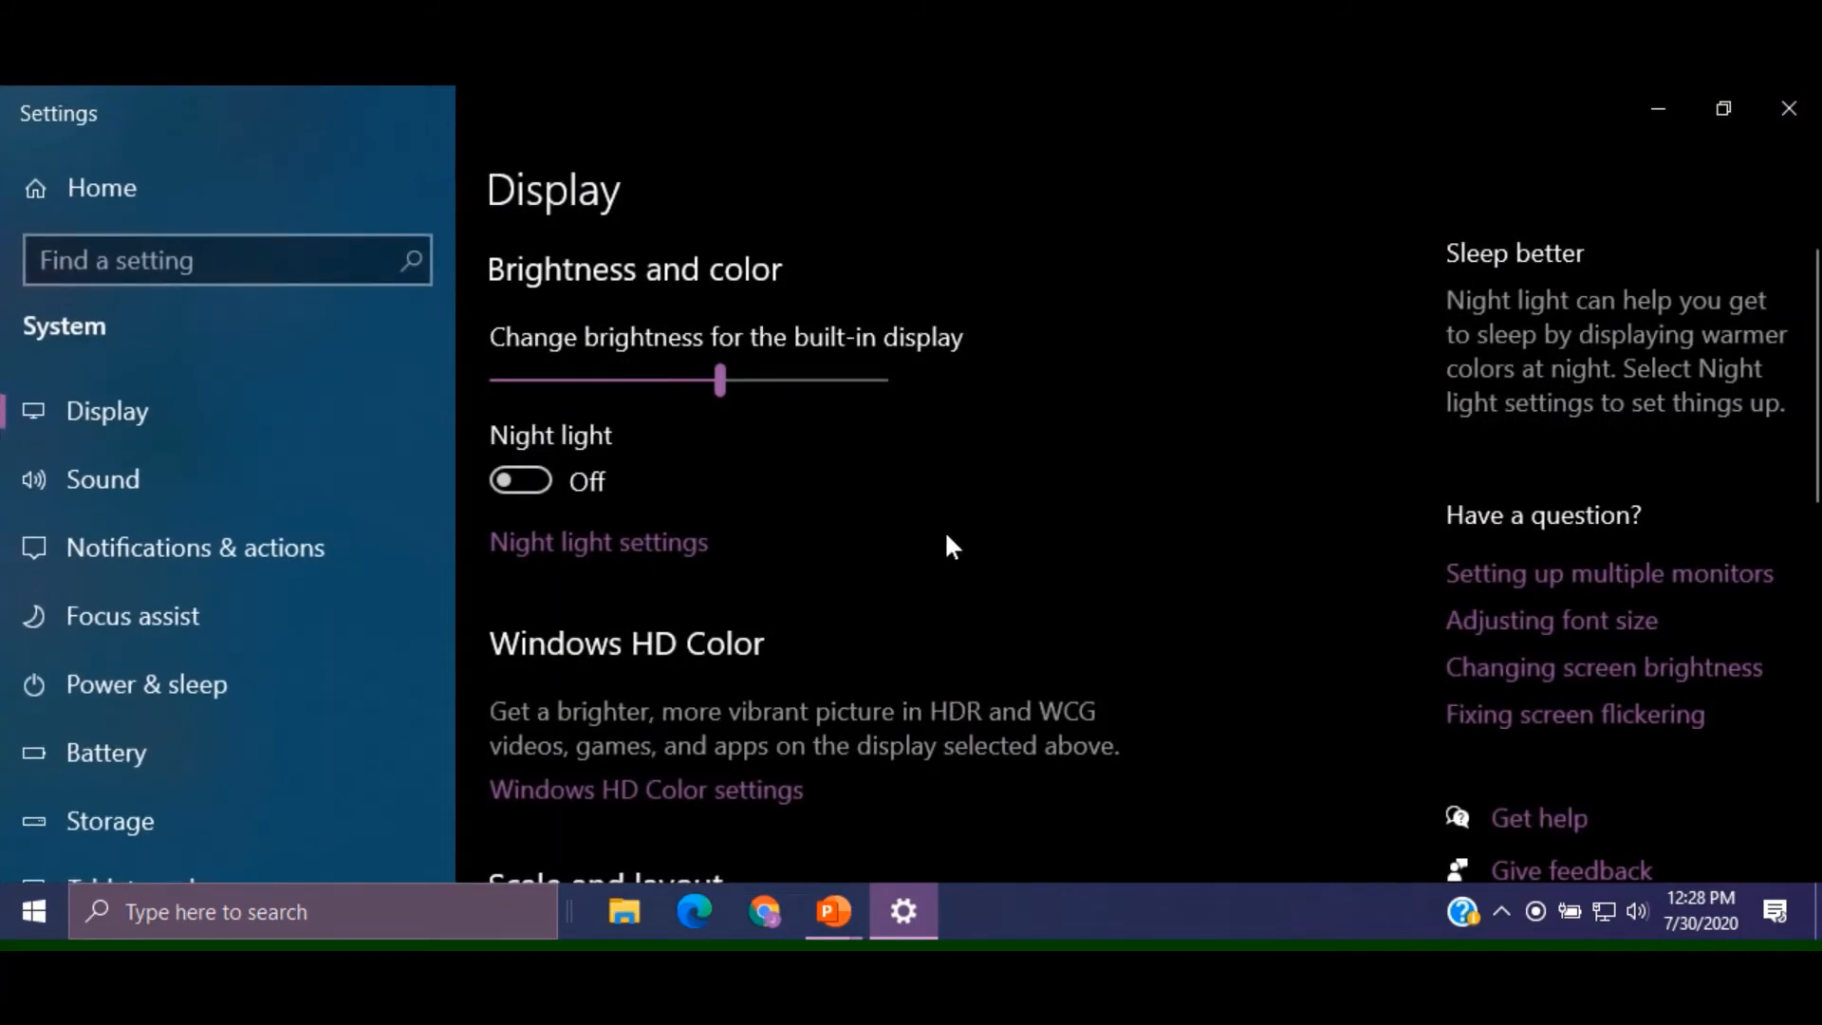
{"action": "left_click_drag", "start_coordinate": [723, 379], "coordinate": [723, 379]}
{"action": "mouse_move", "coordinate": [721, 379]}
{"action": "left_mouse_down"}
{"action": "mouse_move", "coordinate": [574, 378]}
{"action": "mouse_move", "coordinate": [813, 378]}
{"action": "mouse_move", "coordinate": [717, 380]}
{"action": "left_mouse_up"}
Review the advanced scaling settings, including app scaling fixes and custom scaling, and return to the Display page
{"action": "scroll", "coordinate": [764, 455], "scroll_direction": "down", "scroll_amount": 2}
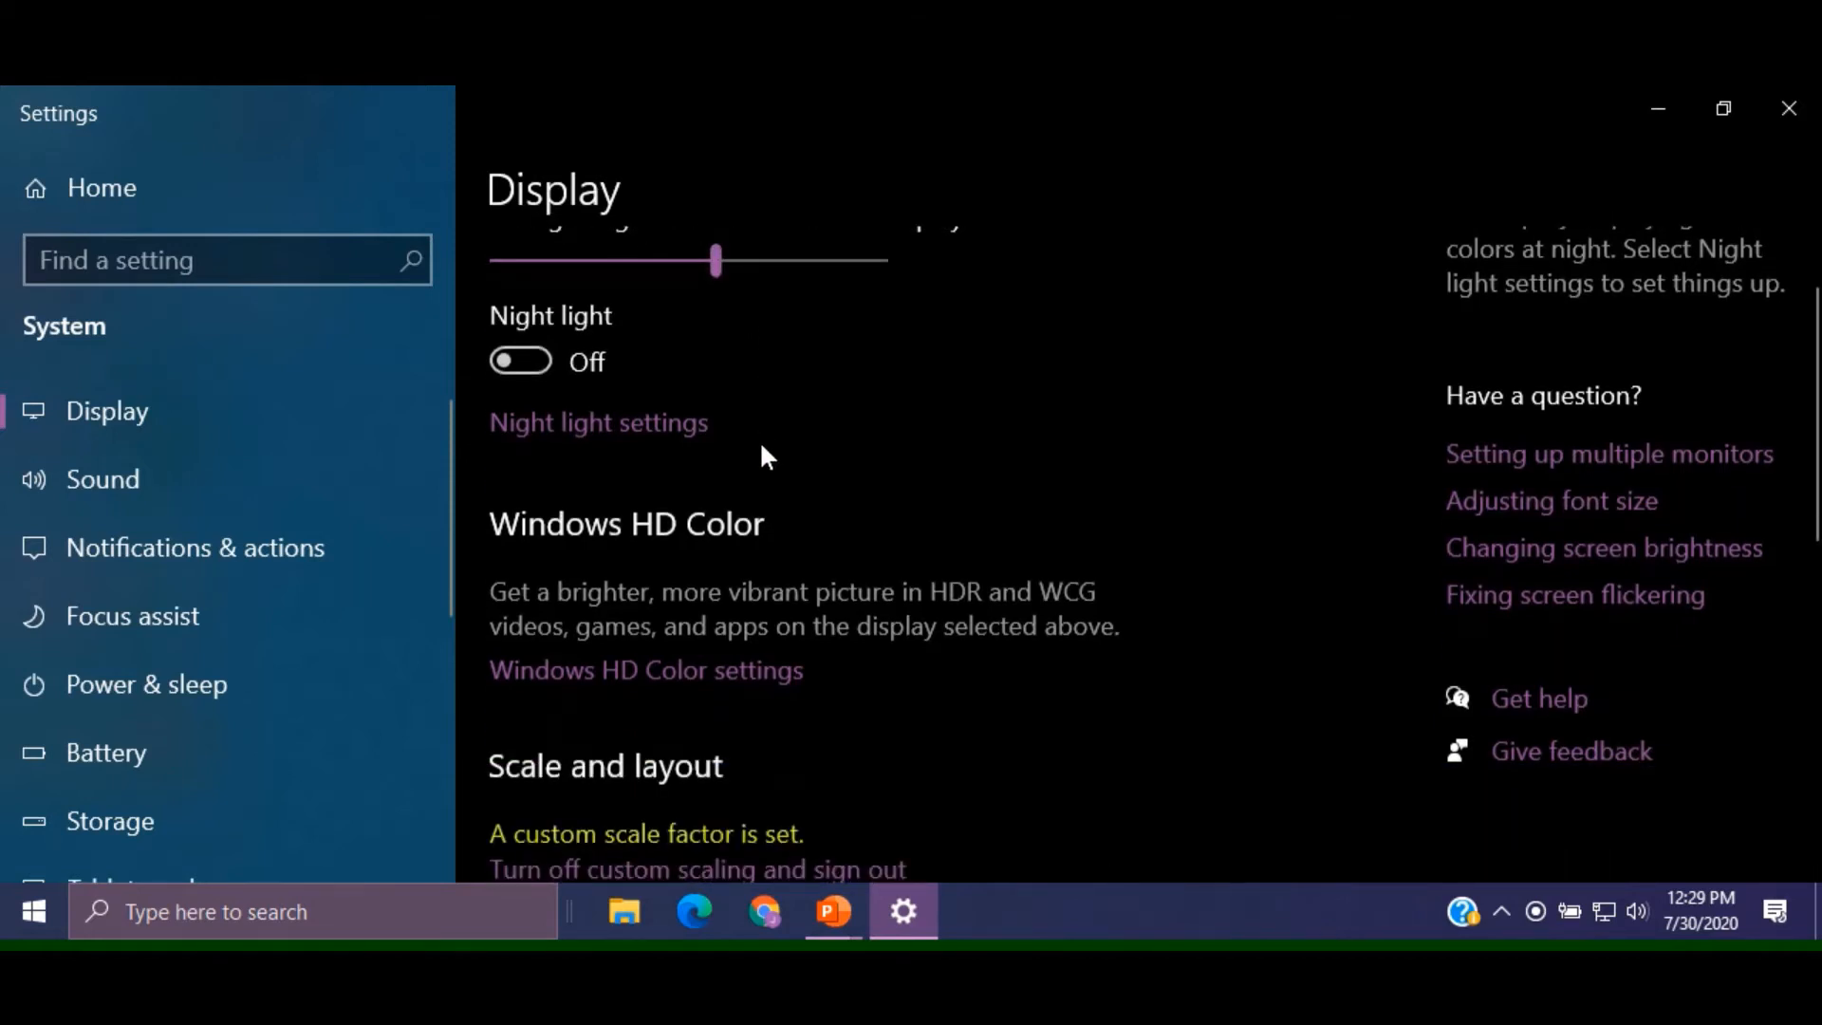
{"action": "scroll", "coordinate": [761, 446], "scroll_direction": "down", "scroll_amount": 3}
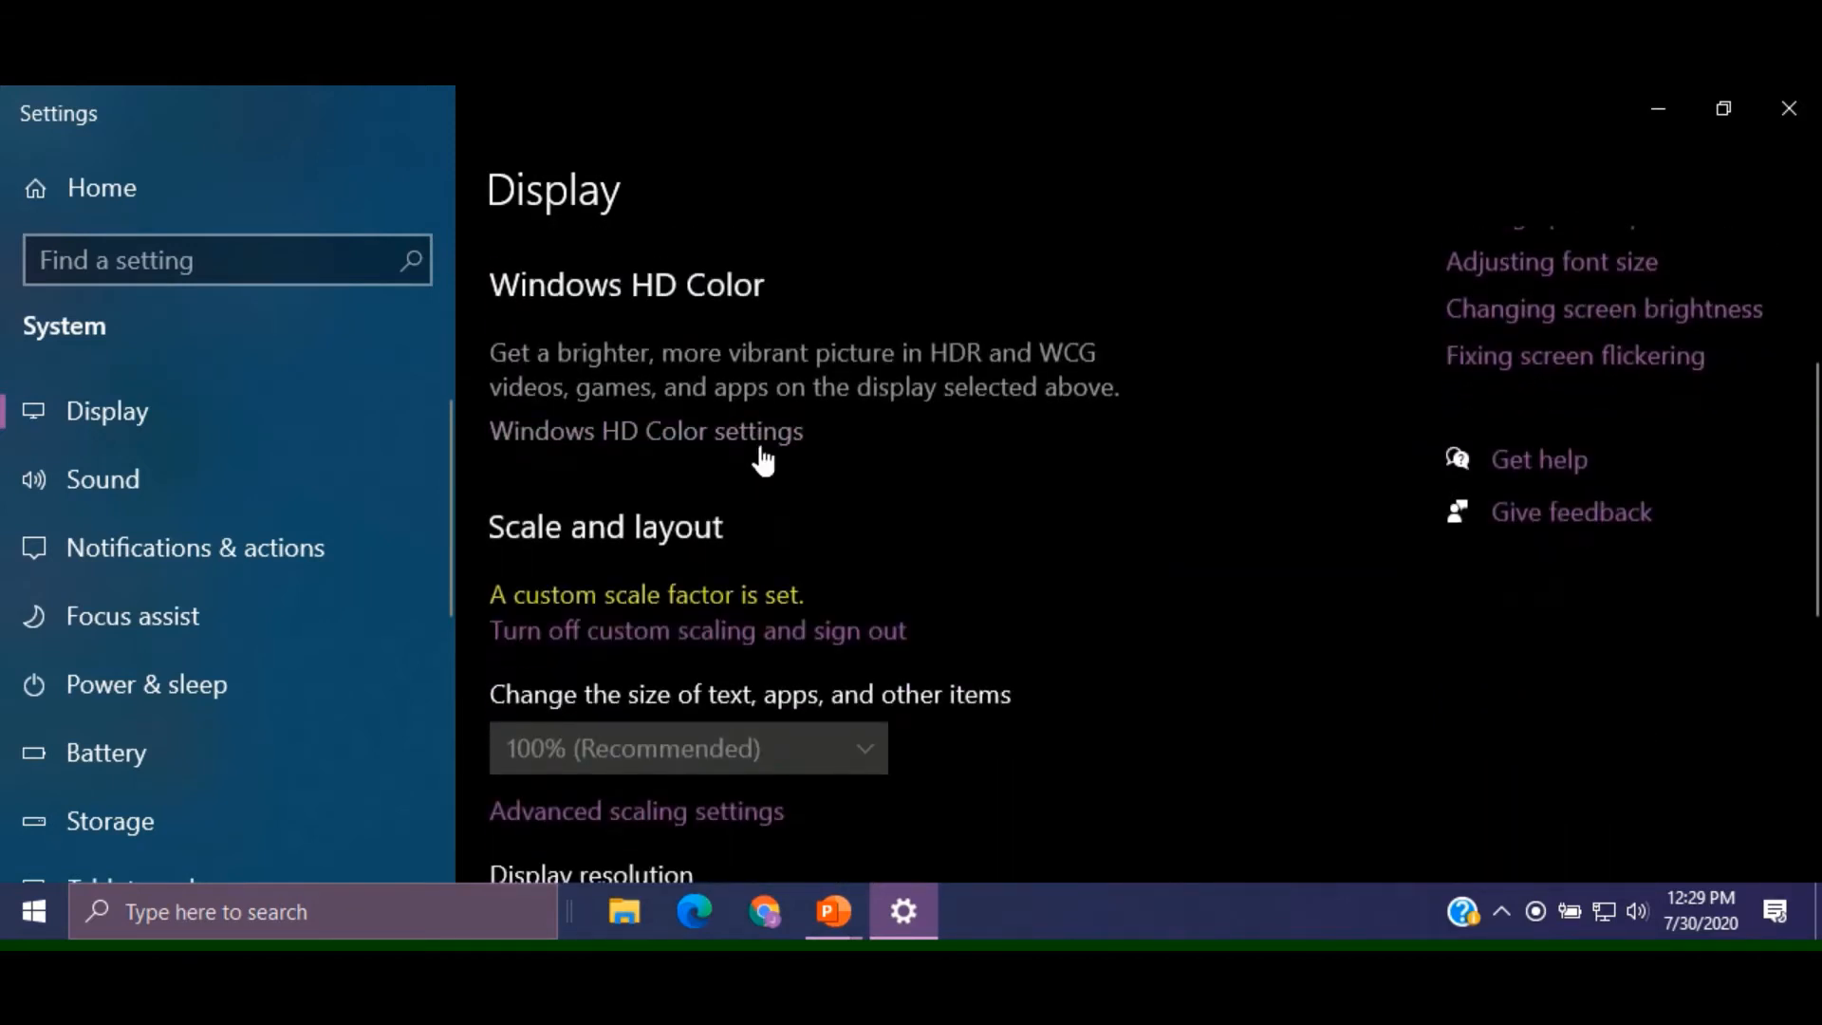
{"action": "scroll", "coordinate": [896, 422], "scroll_direction": "down", "scroll_amount": 3}
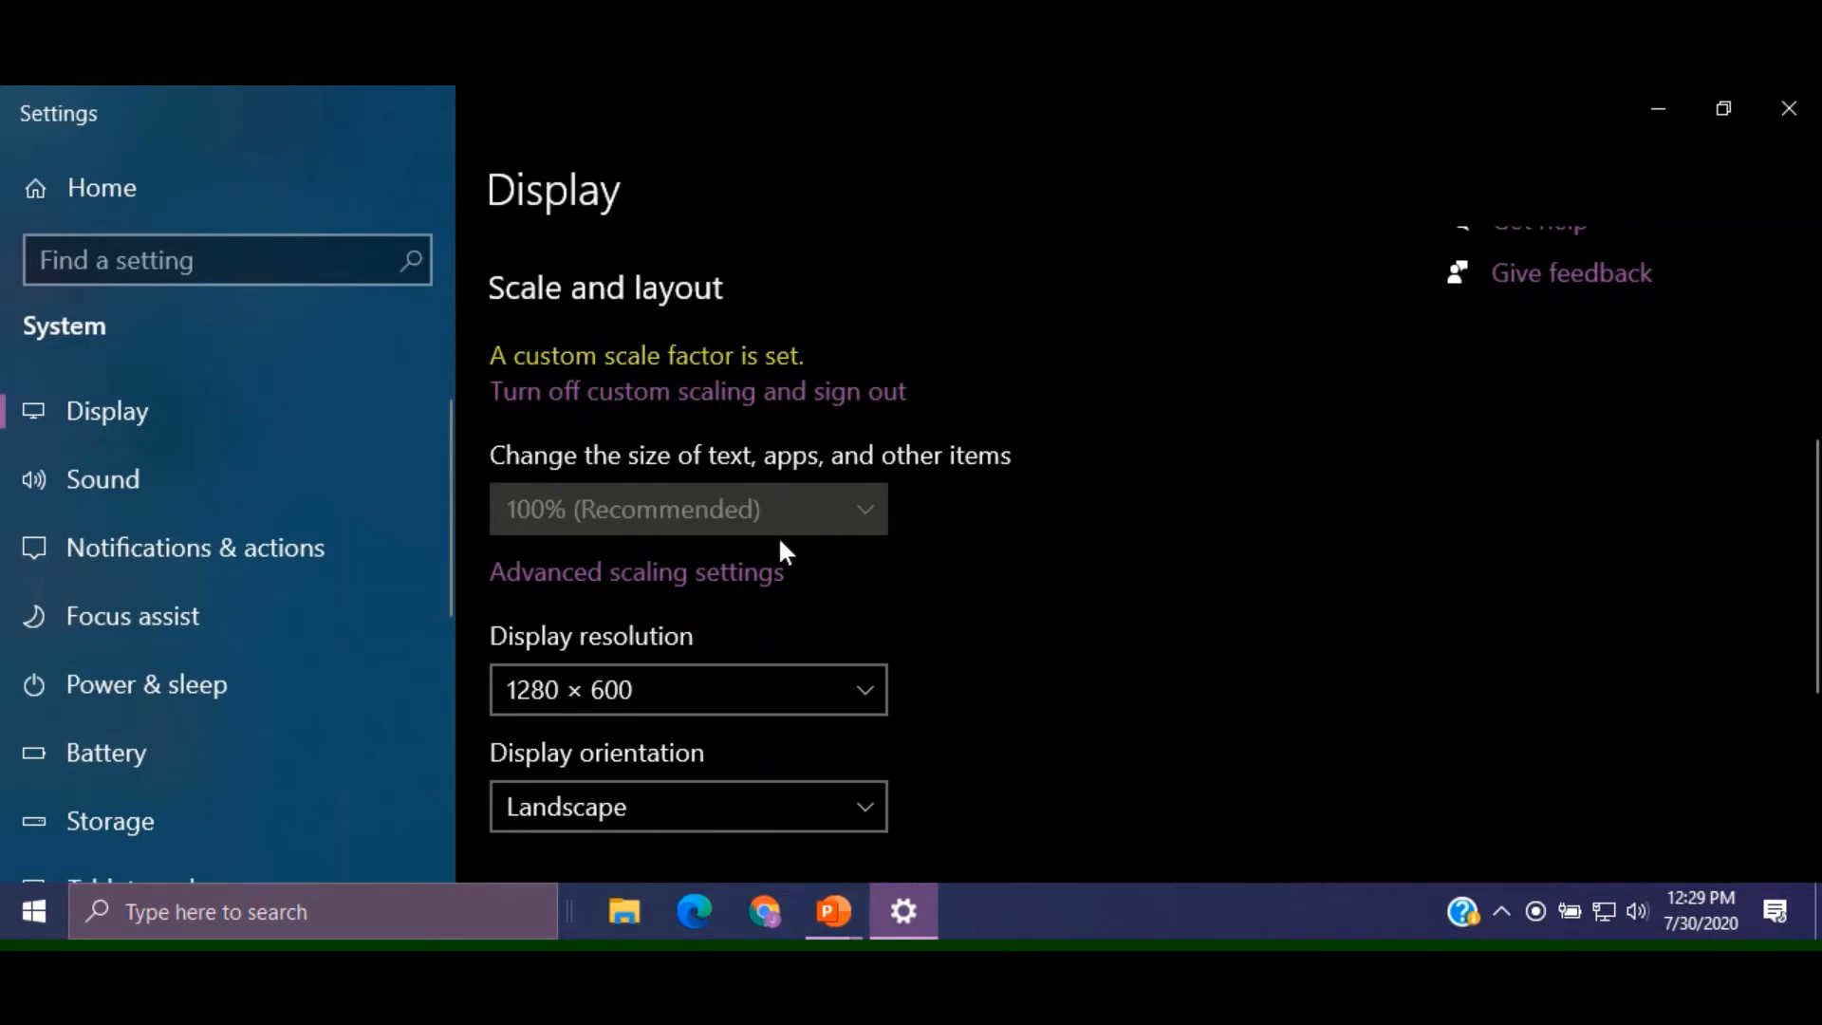
{"action": "left_click", "coordinate": [661, 576]}
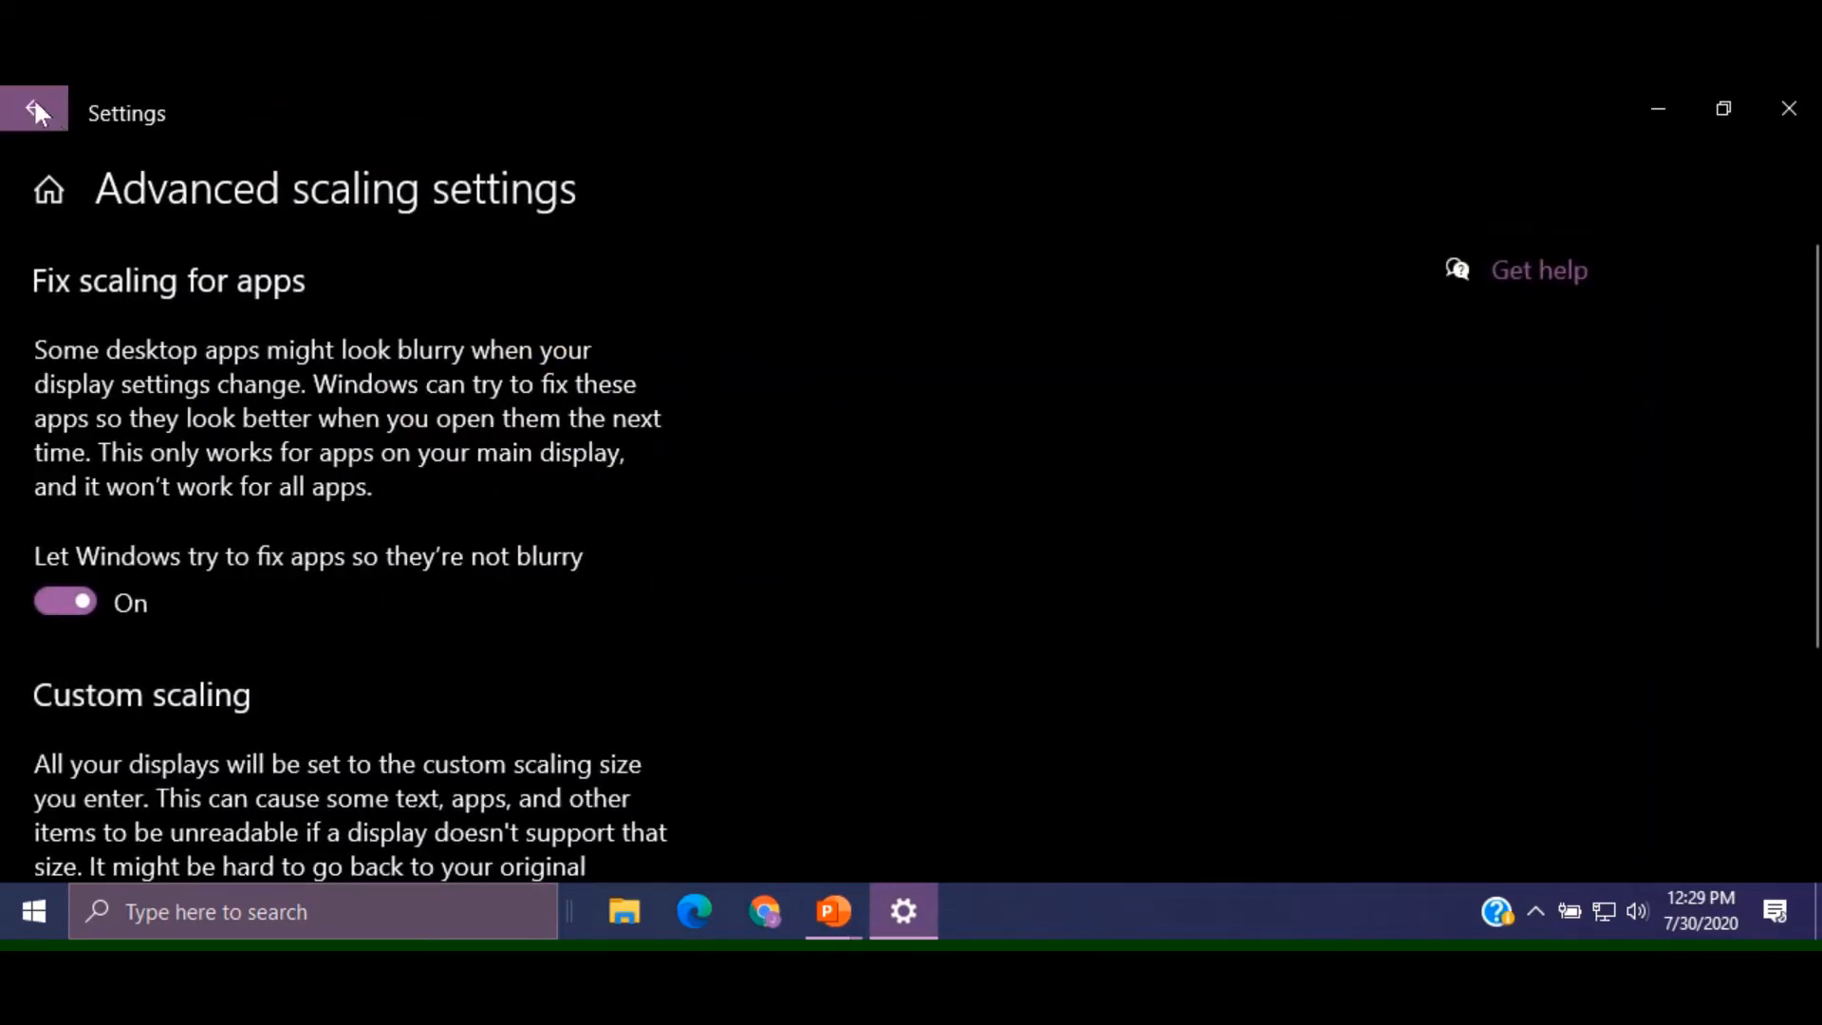
{"action": "scroll", "coordinate": [601, 485], "scroll_direction": "down", "scroll_amount": 3}
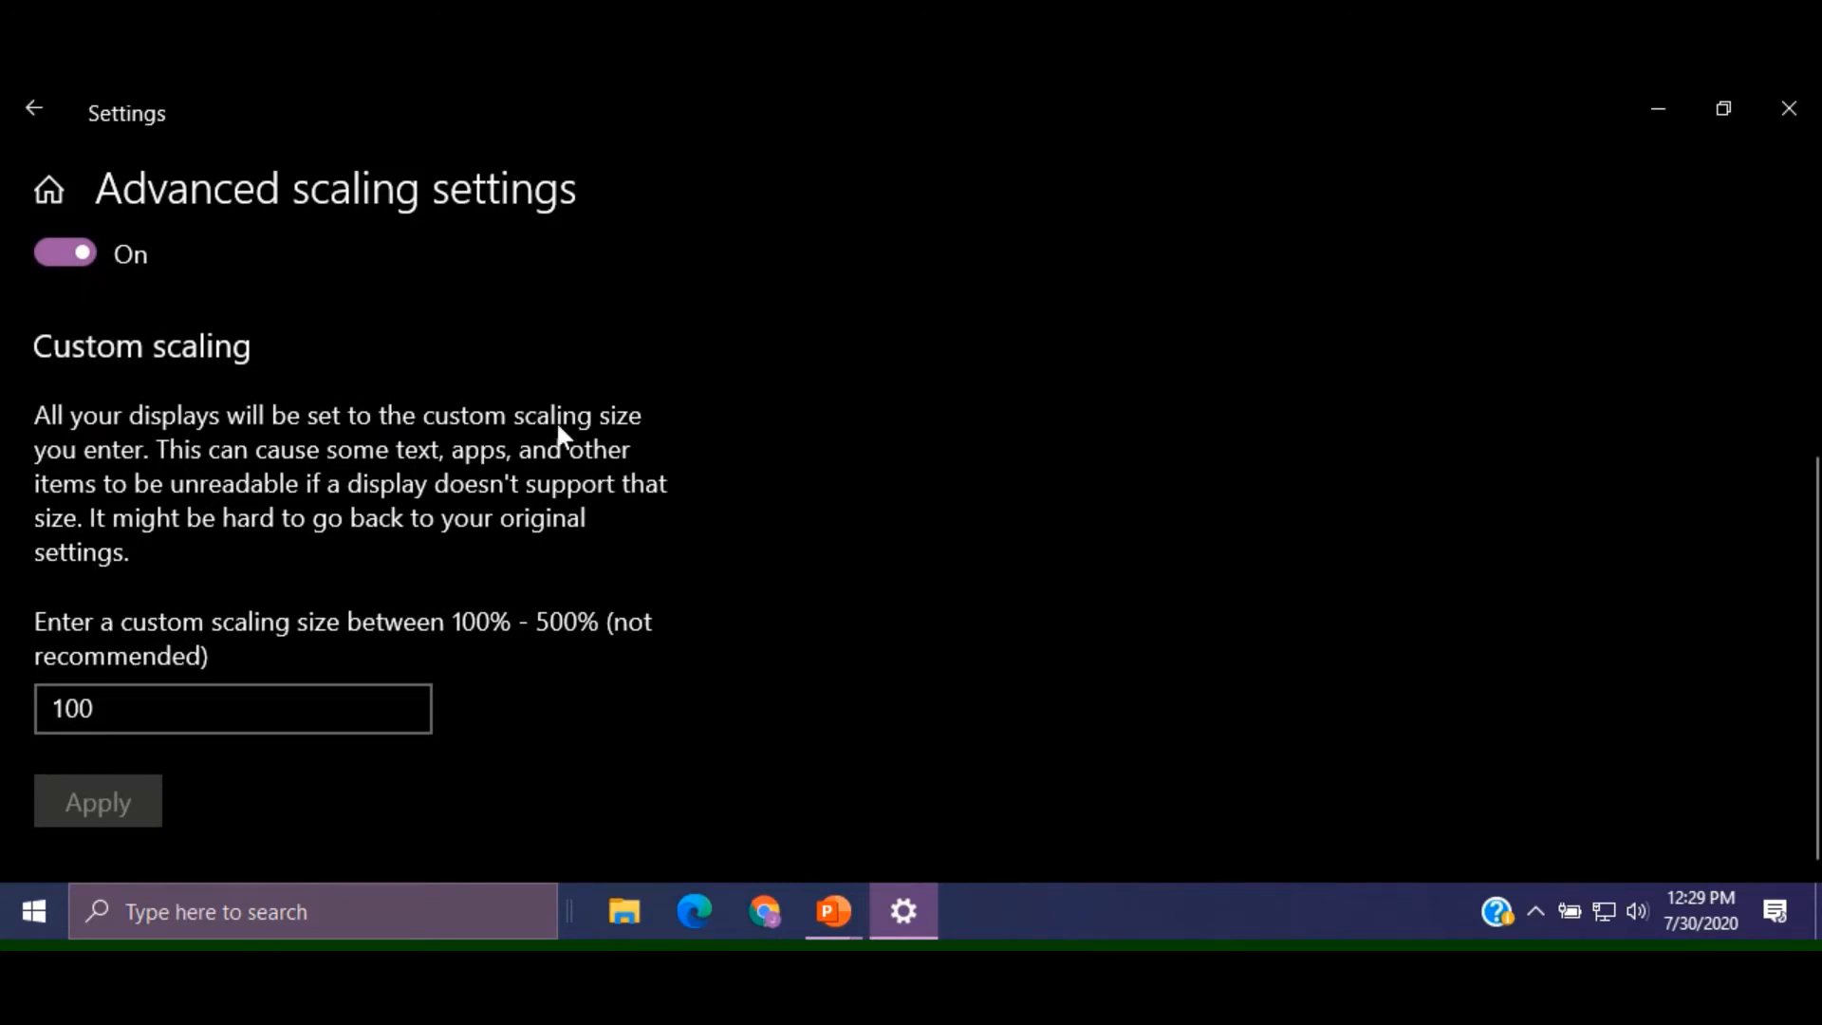
{"action": "scroll", "coordinate": [561, 427], "scroll_direction": "up", "scroll_amount": 3}
{"action": "left_click", "coordinate": [38, 105]}
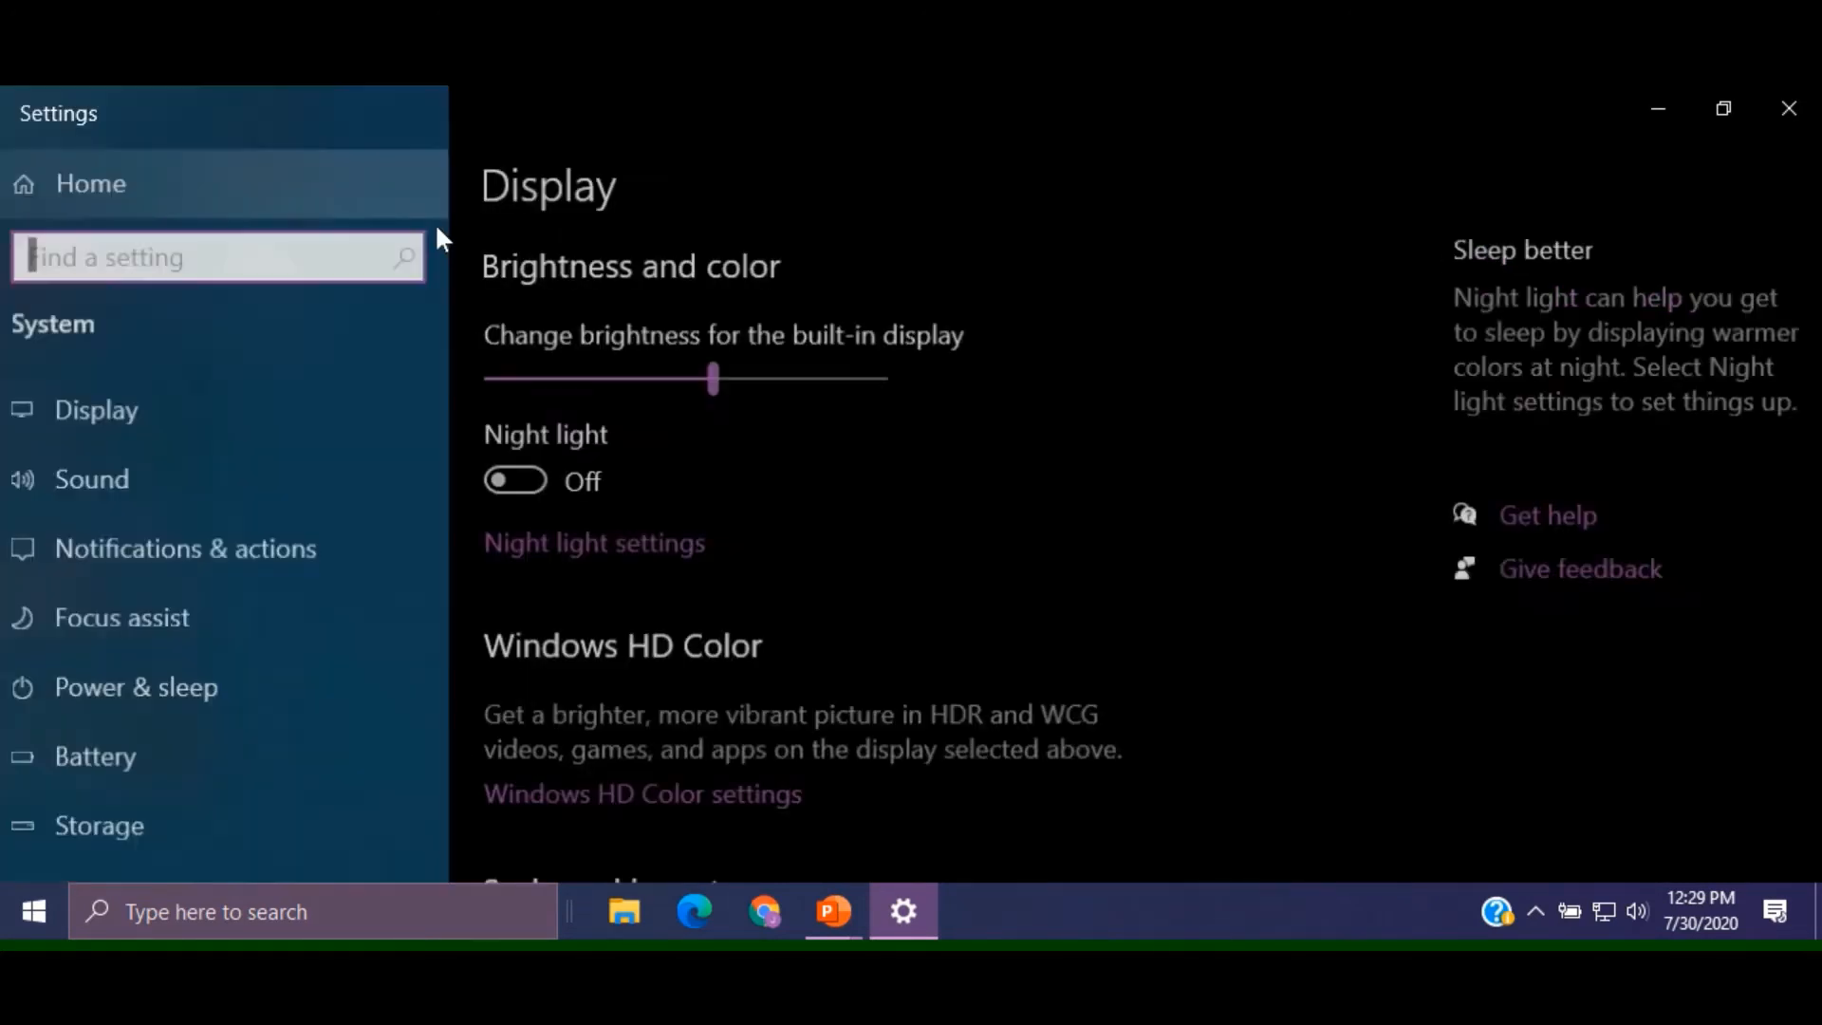
View the available display resolutions and dismiss the list without choosing another one
{"action": "scroll", "coordinate": [1010, 593], "scroll_direction": "down", "scroll_amount": 4}
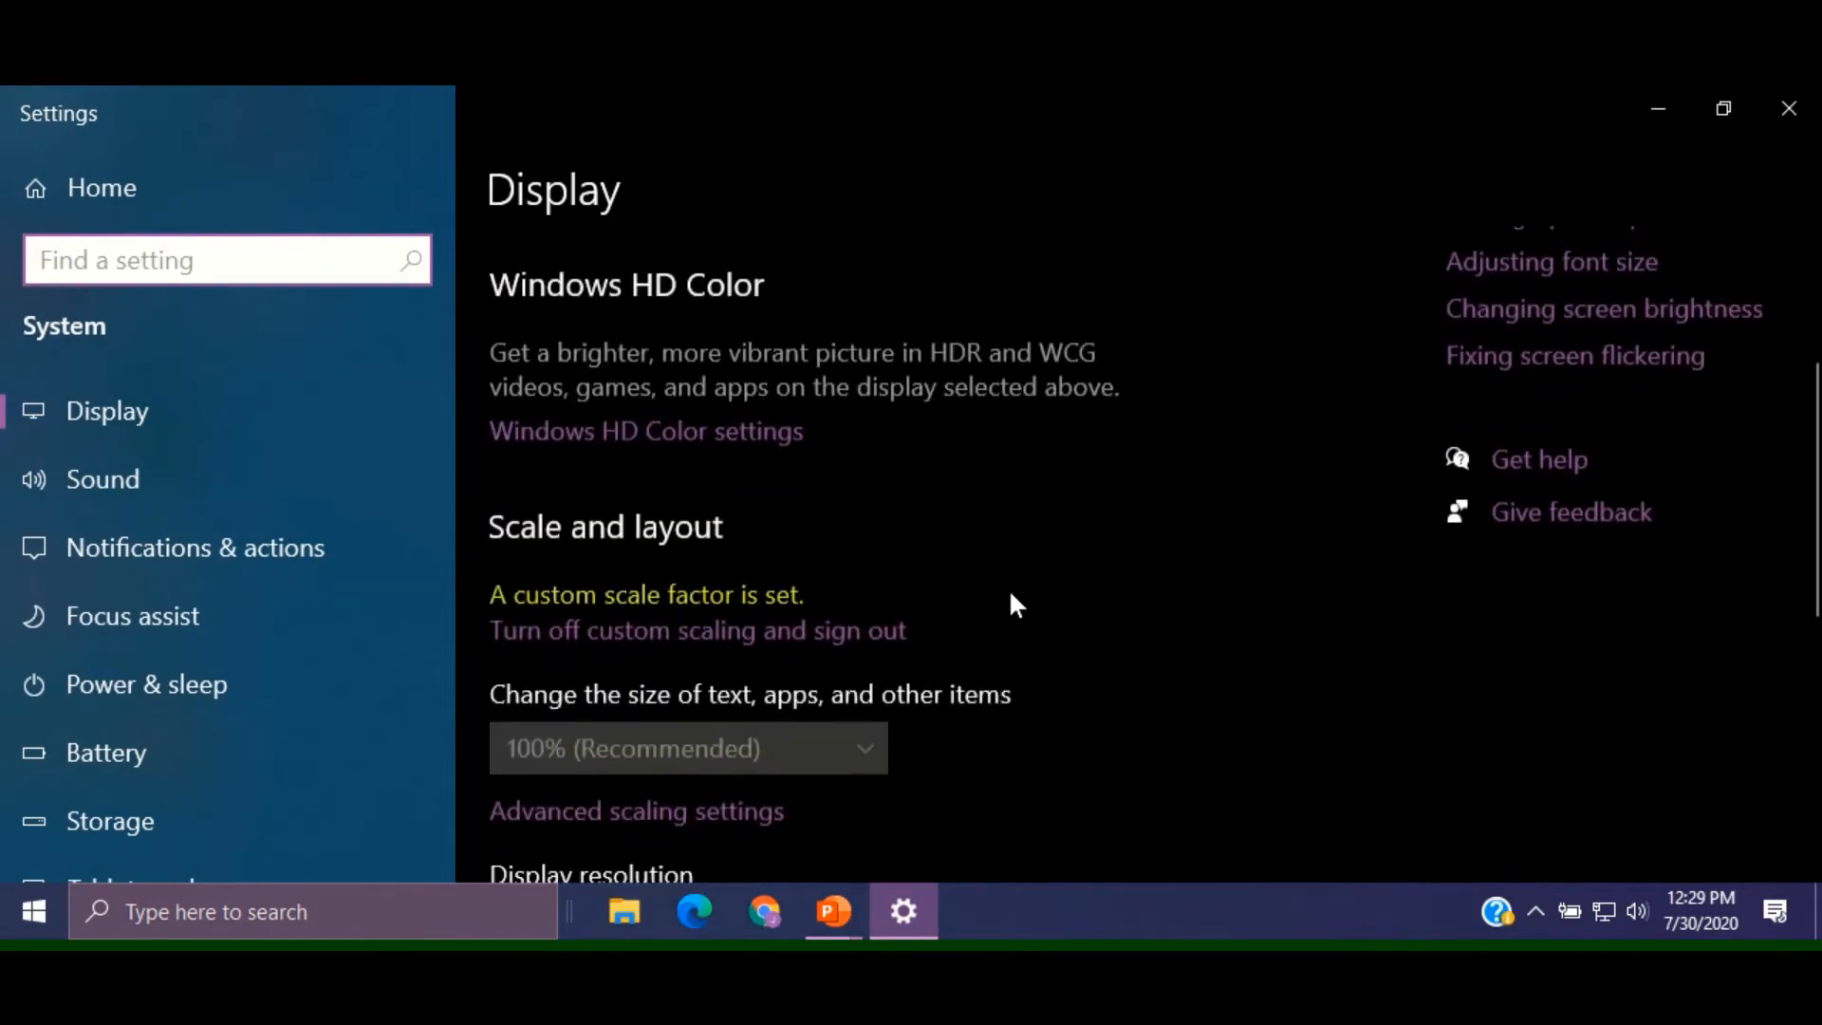
{"action": "scroll", "coordinate": [1106, 606], "scroll_direction": "down", "scroll_amount": 4}
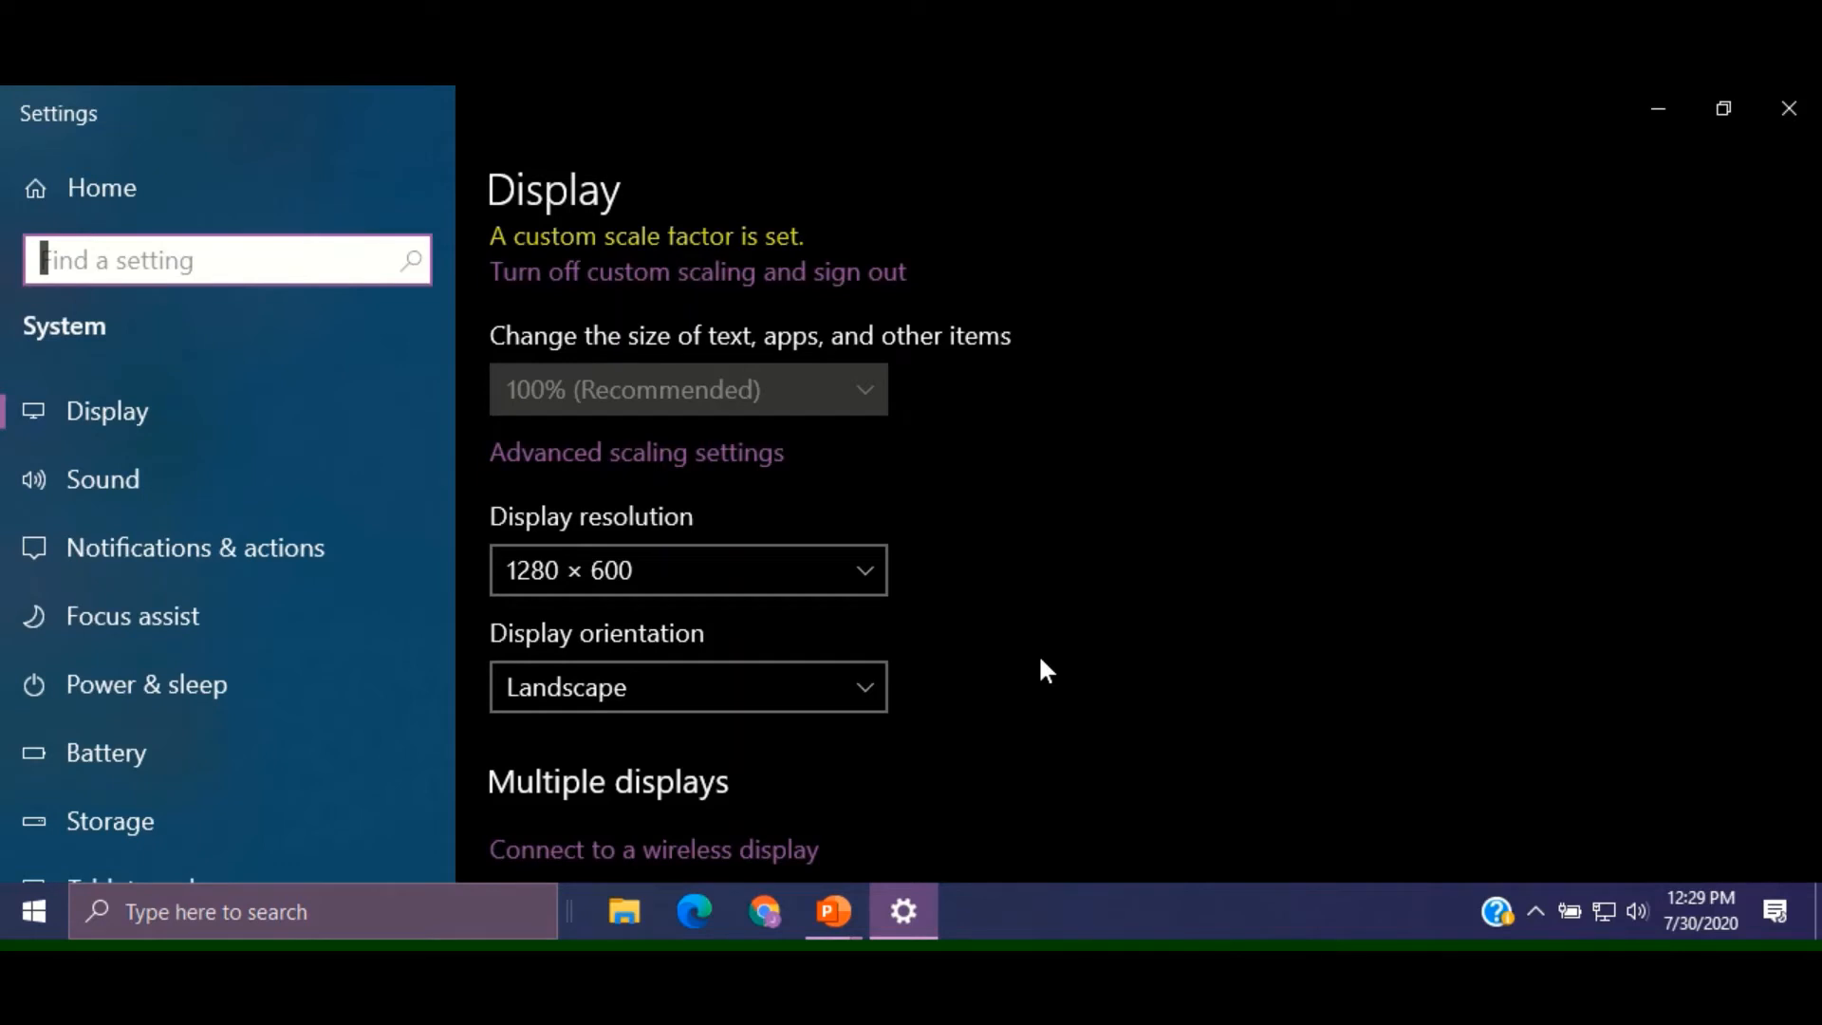
{"action": "left_click", "coordinate": [857, 566]}
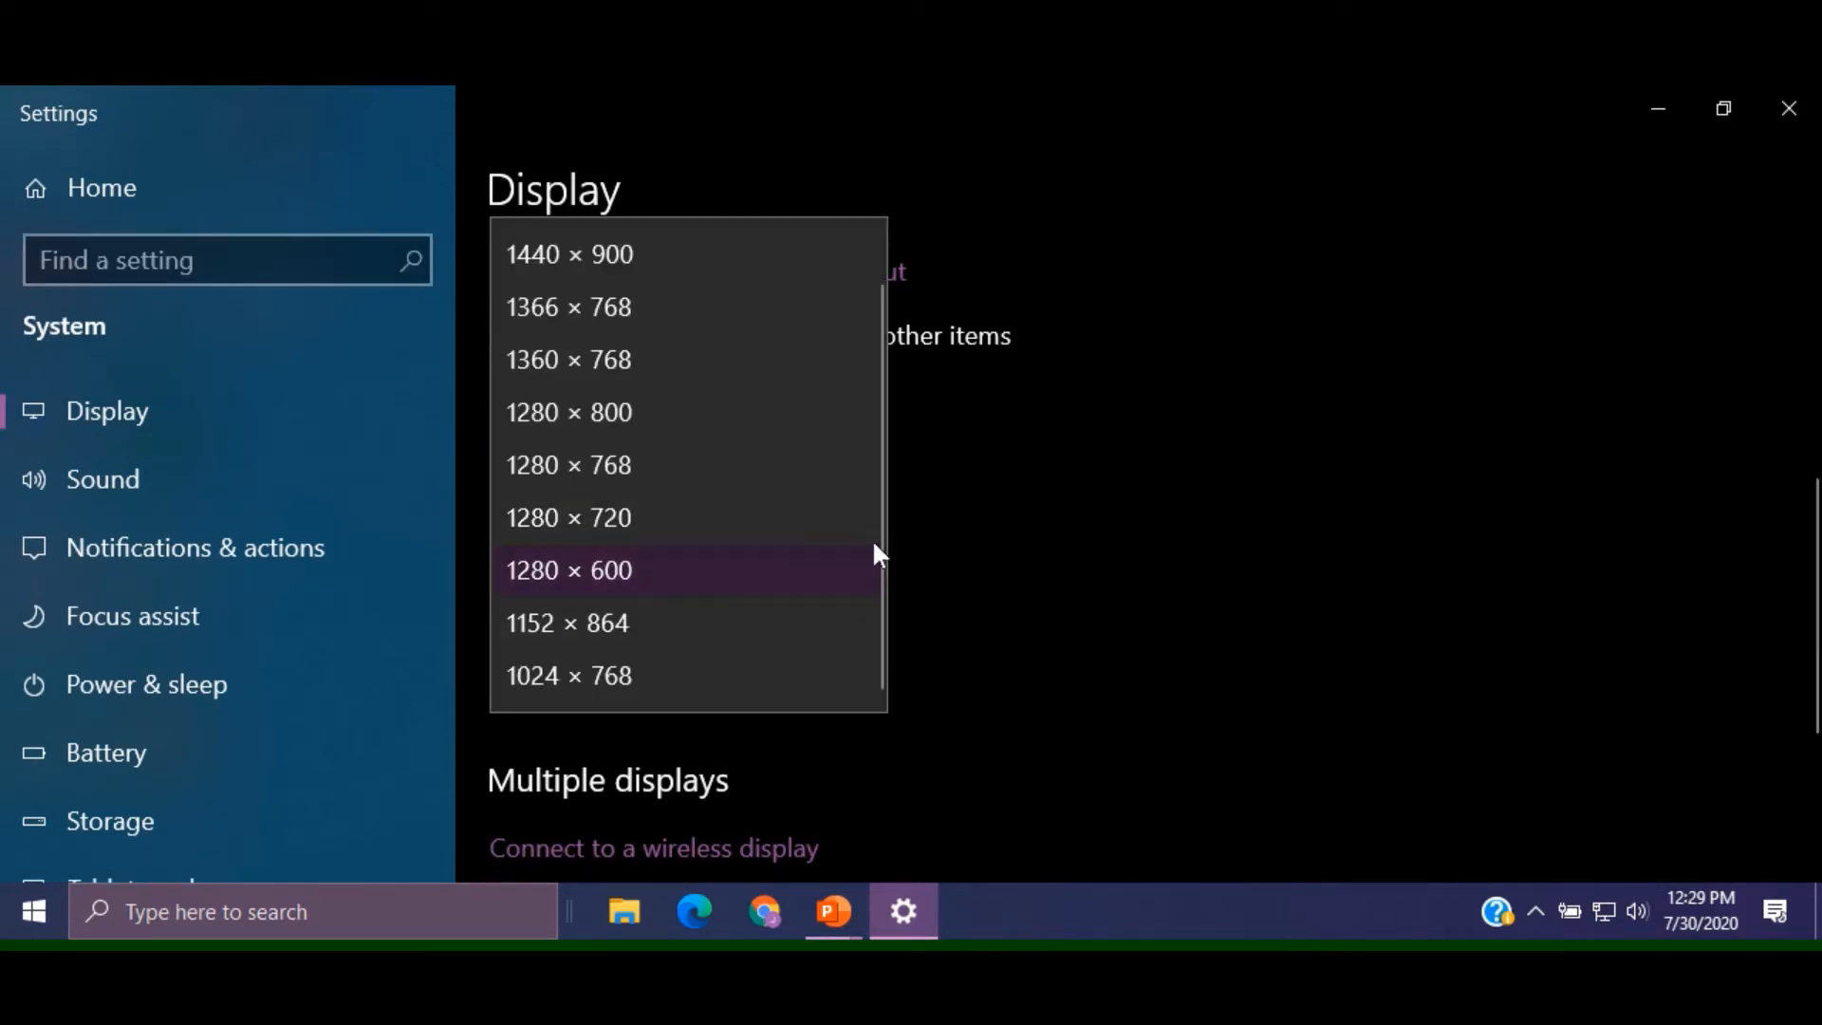
{"action": "left_click_drag", "start_coordinate": [873, 539], "coordinate": [874, 453]}
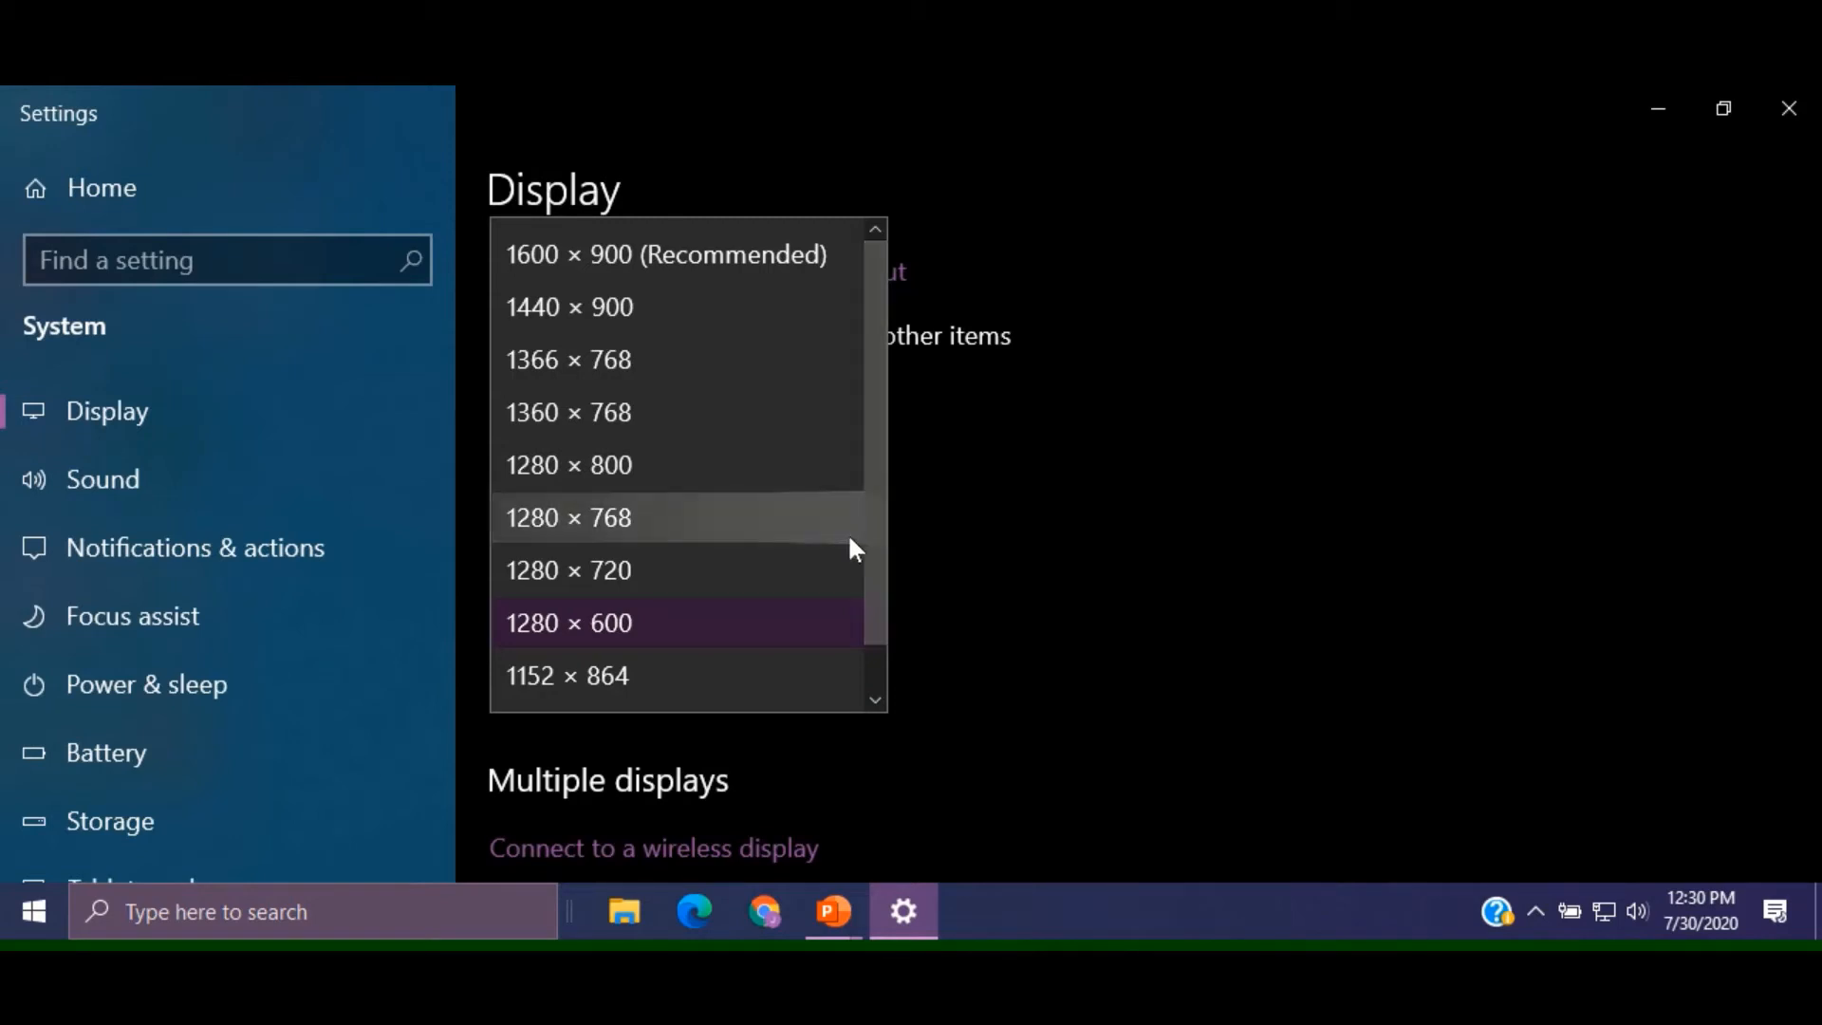
{"action": "left_click", "coordinate": [947, 641]}
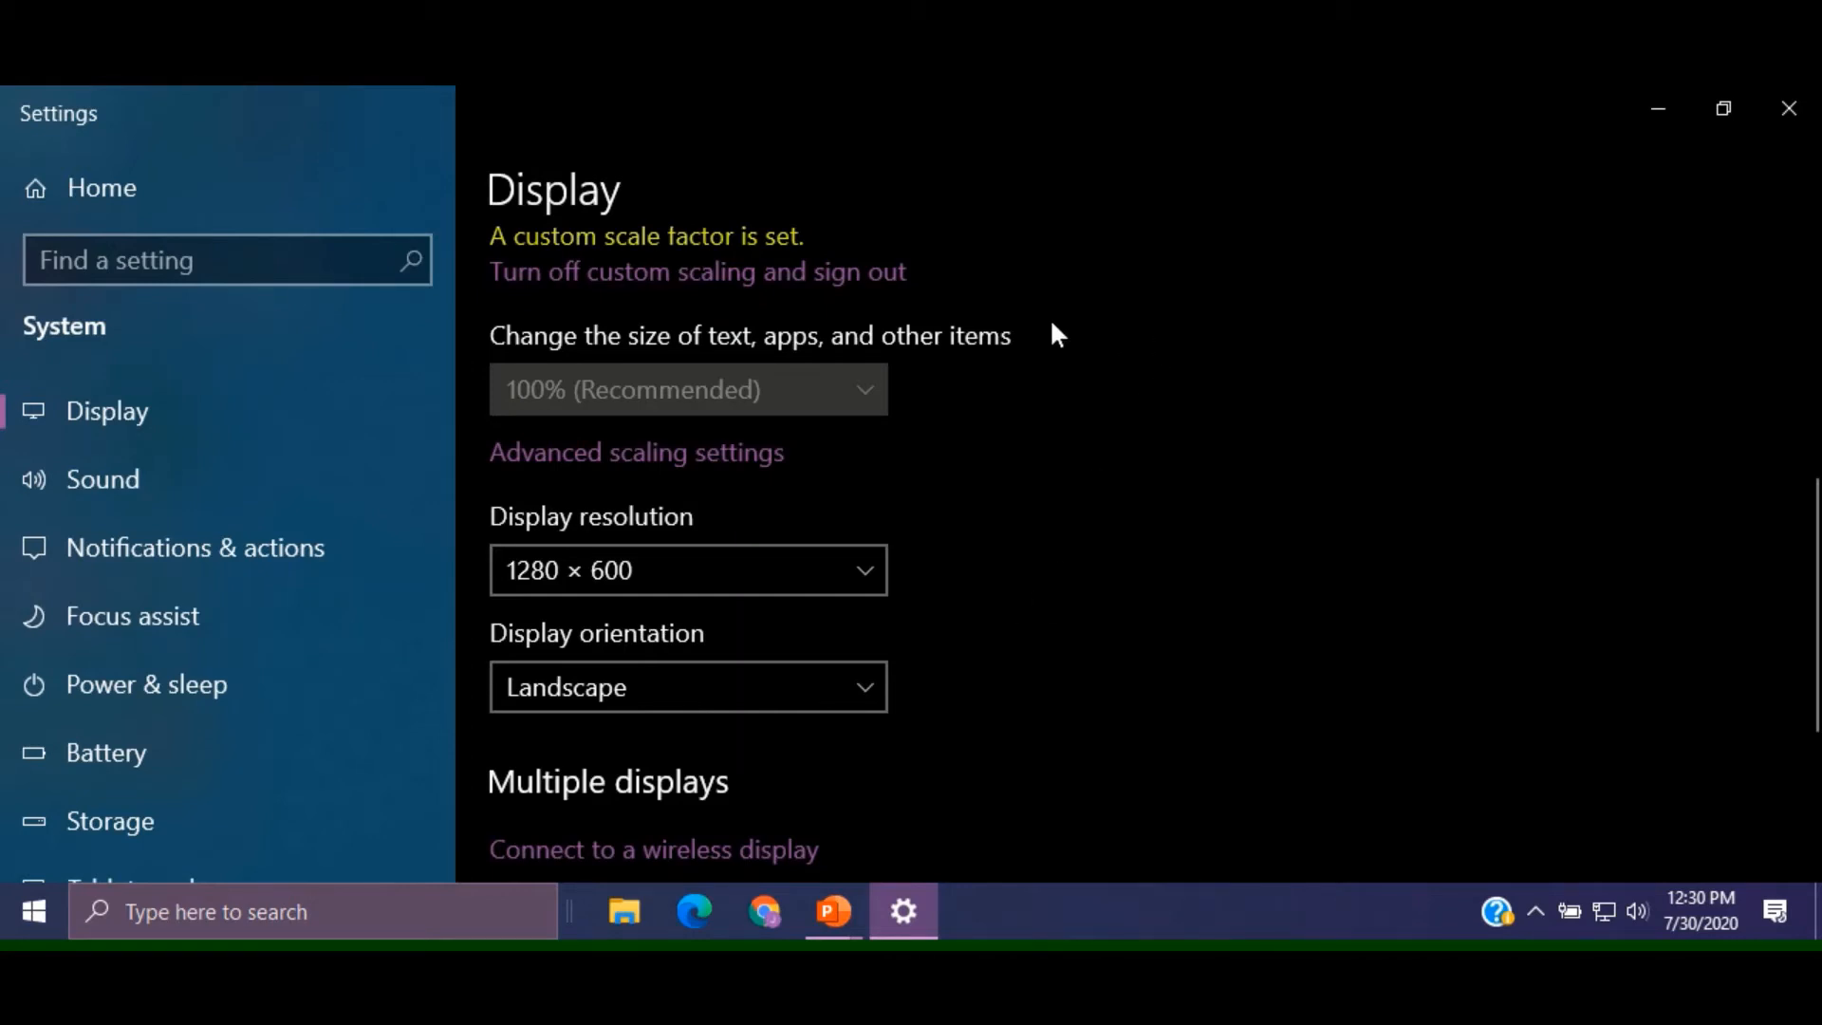
Close the display settings and open the Personalization settings from the desktop
{"action": "left_click", "coordinate": [1783, 111]}
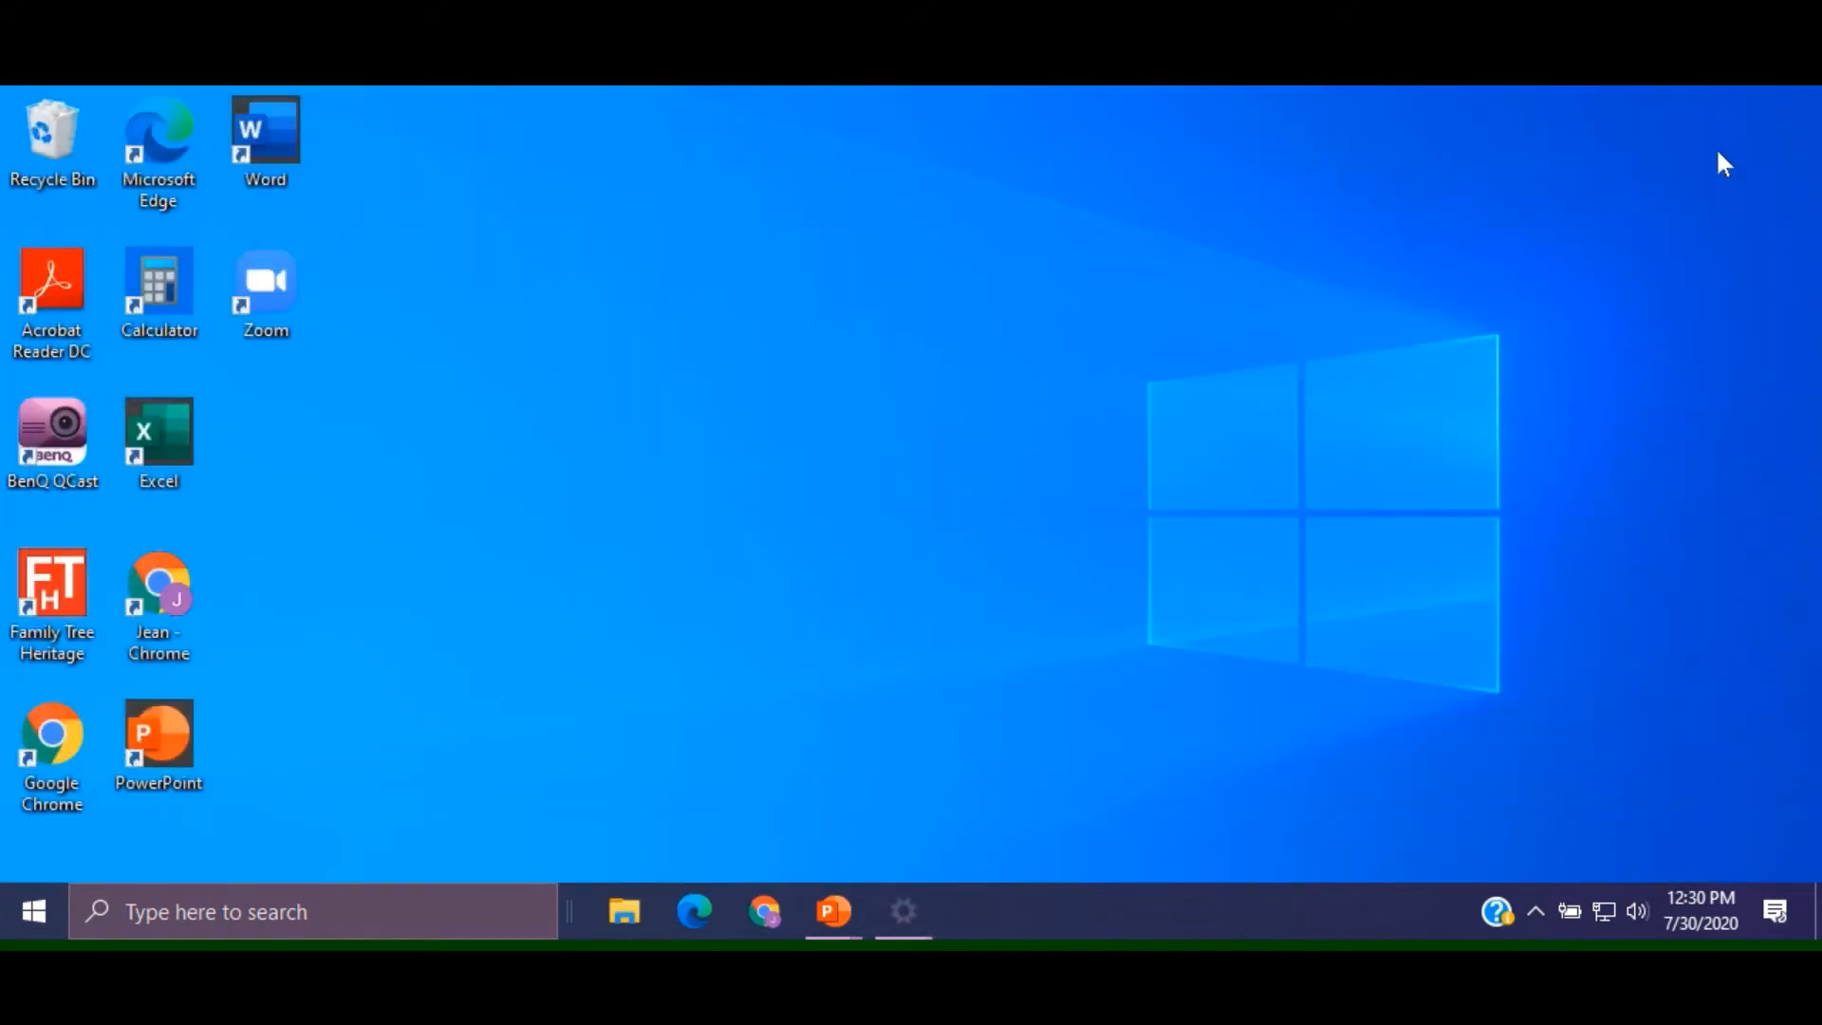
{"action": "right_click", "coordinate": [804, 323]}
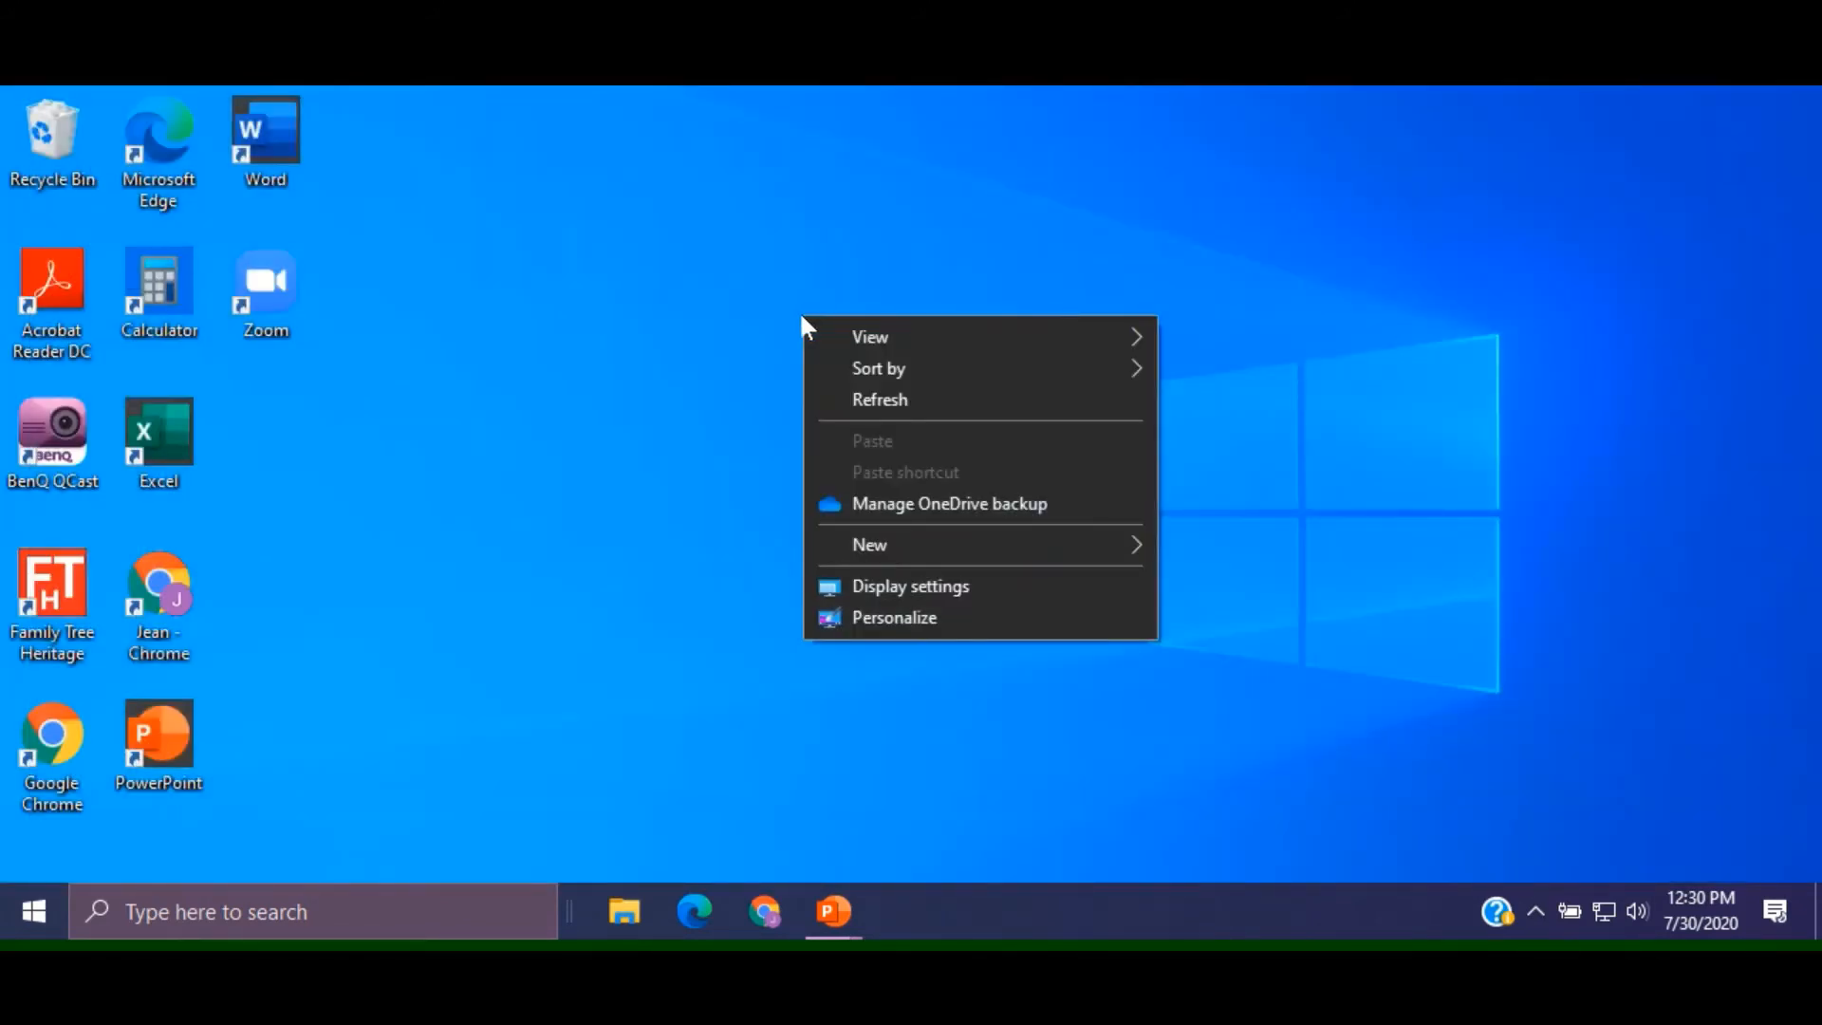
{"action": "left_click", "coordinate": [884, 619]}
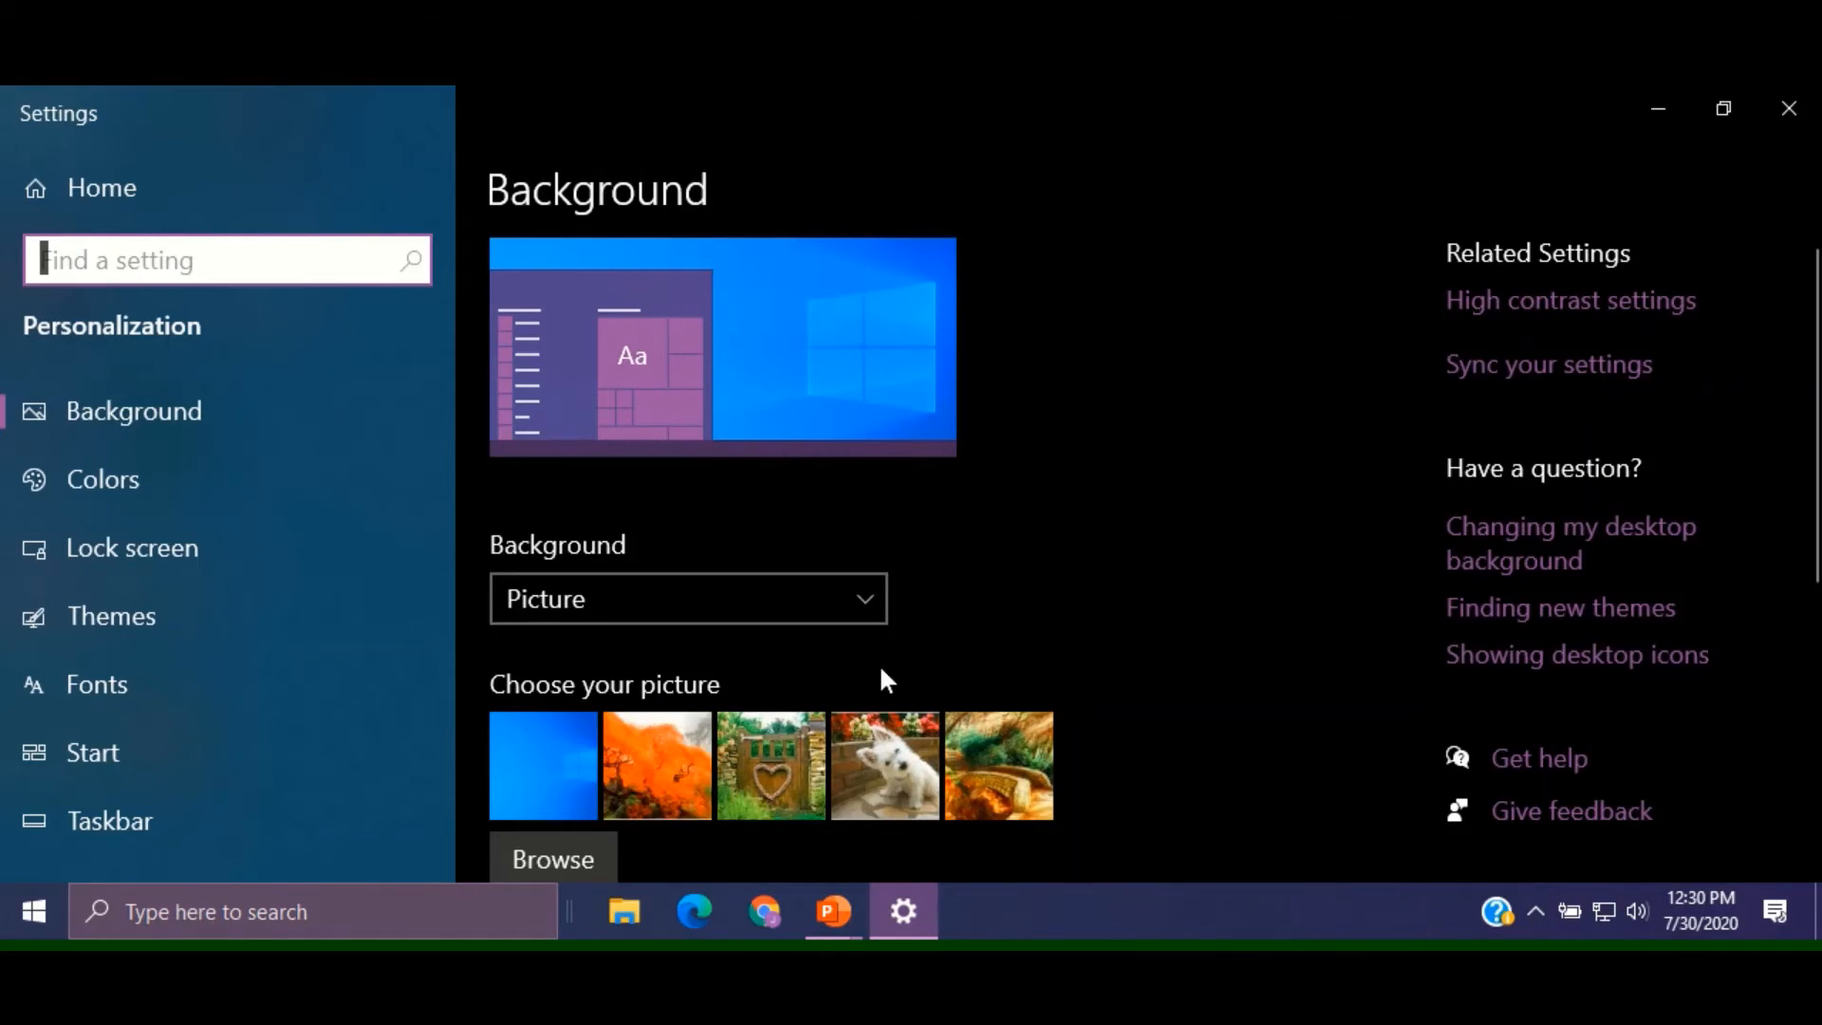
Change the desktop background to a solid color and choose Gold
{"action": "left_click", "coordinate": [862, 598]}
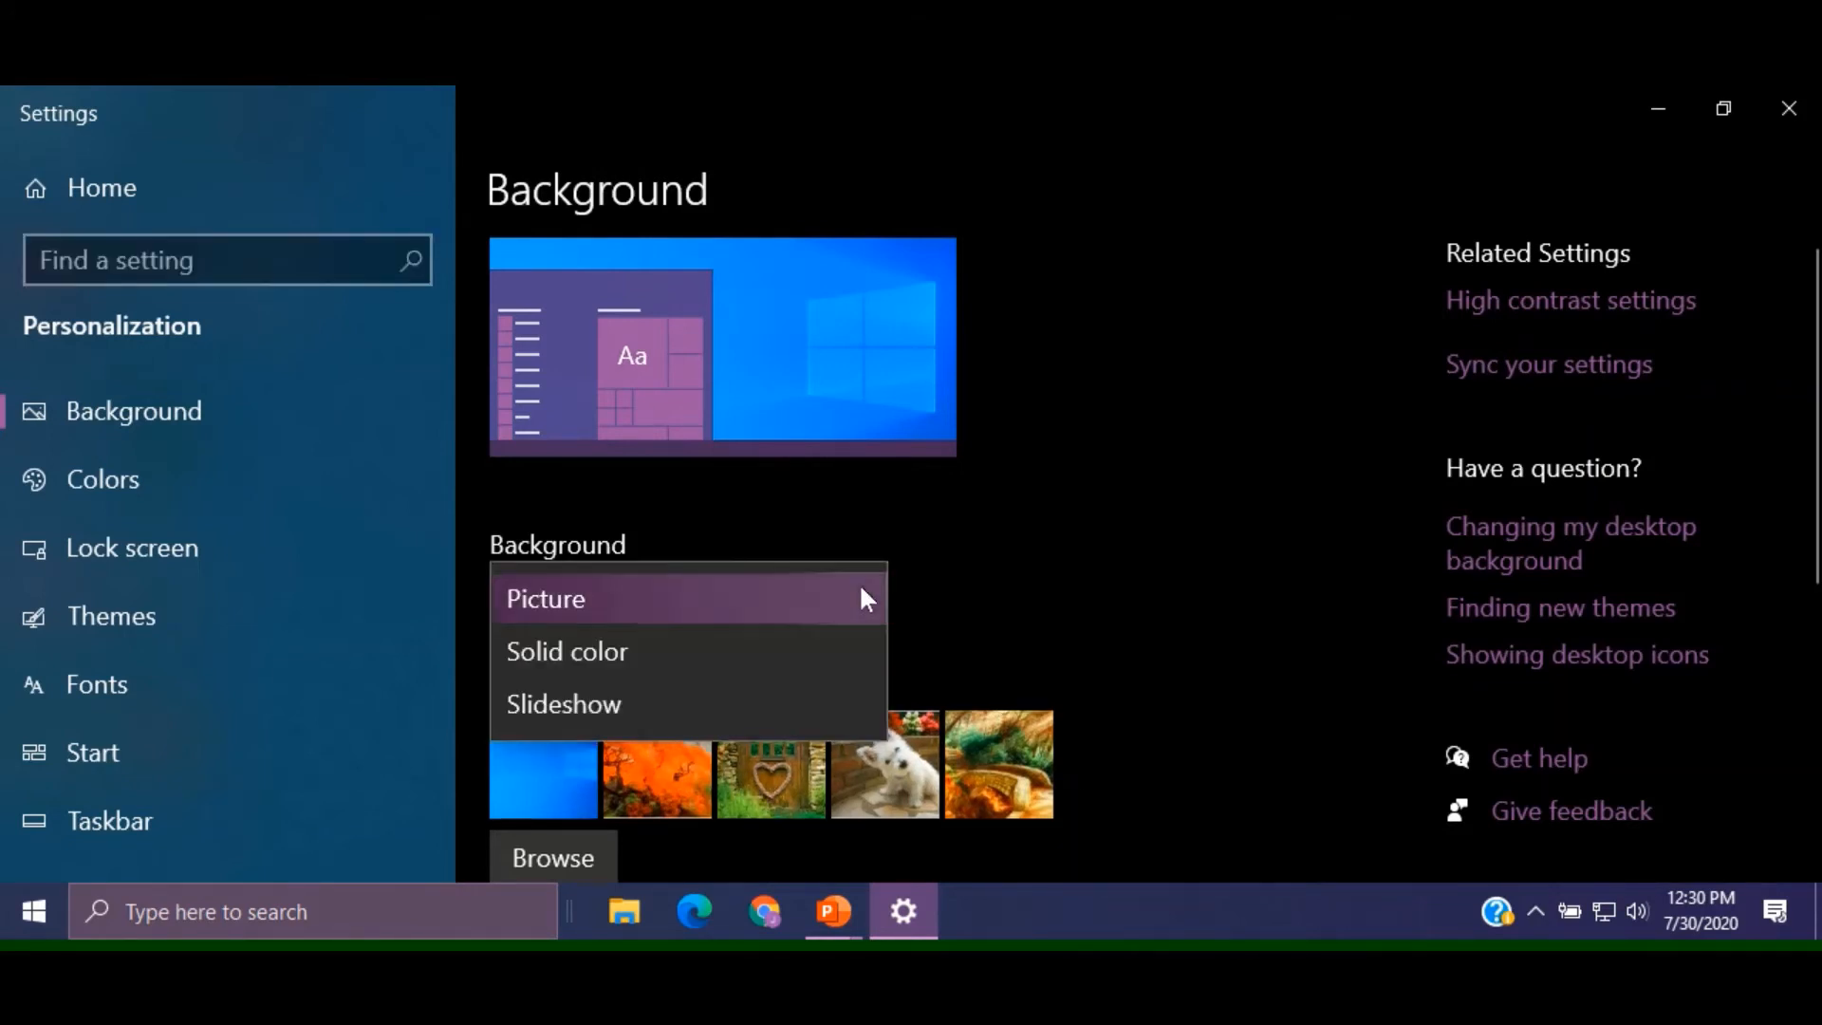
{"action": "left_click", "coordinate": [637, 636]}
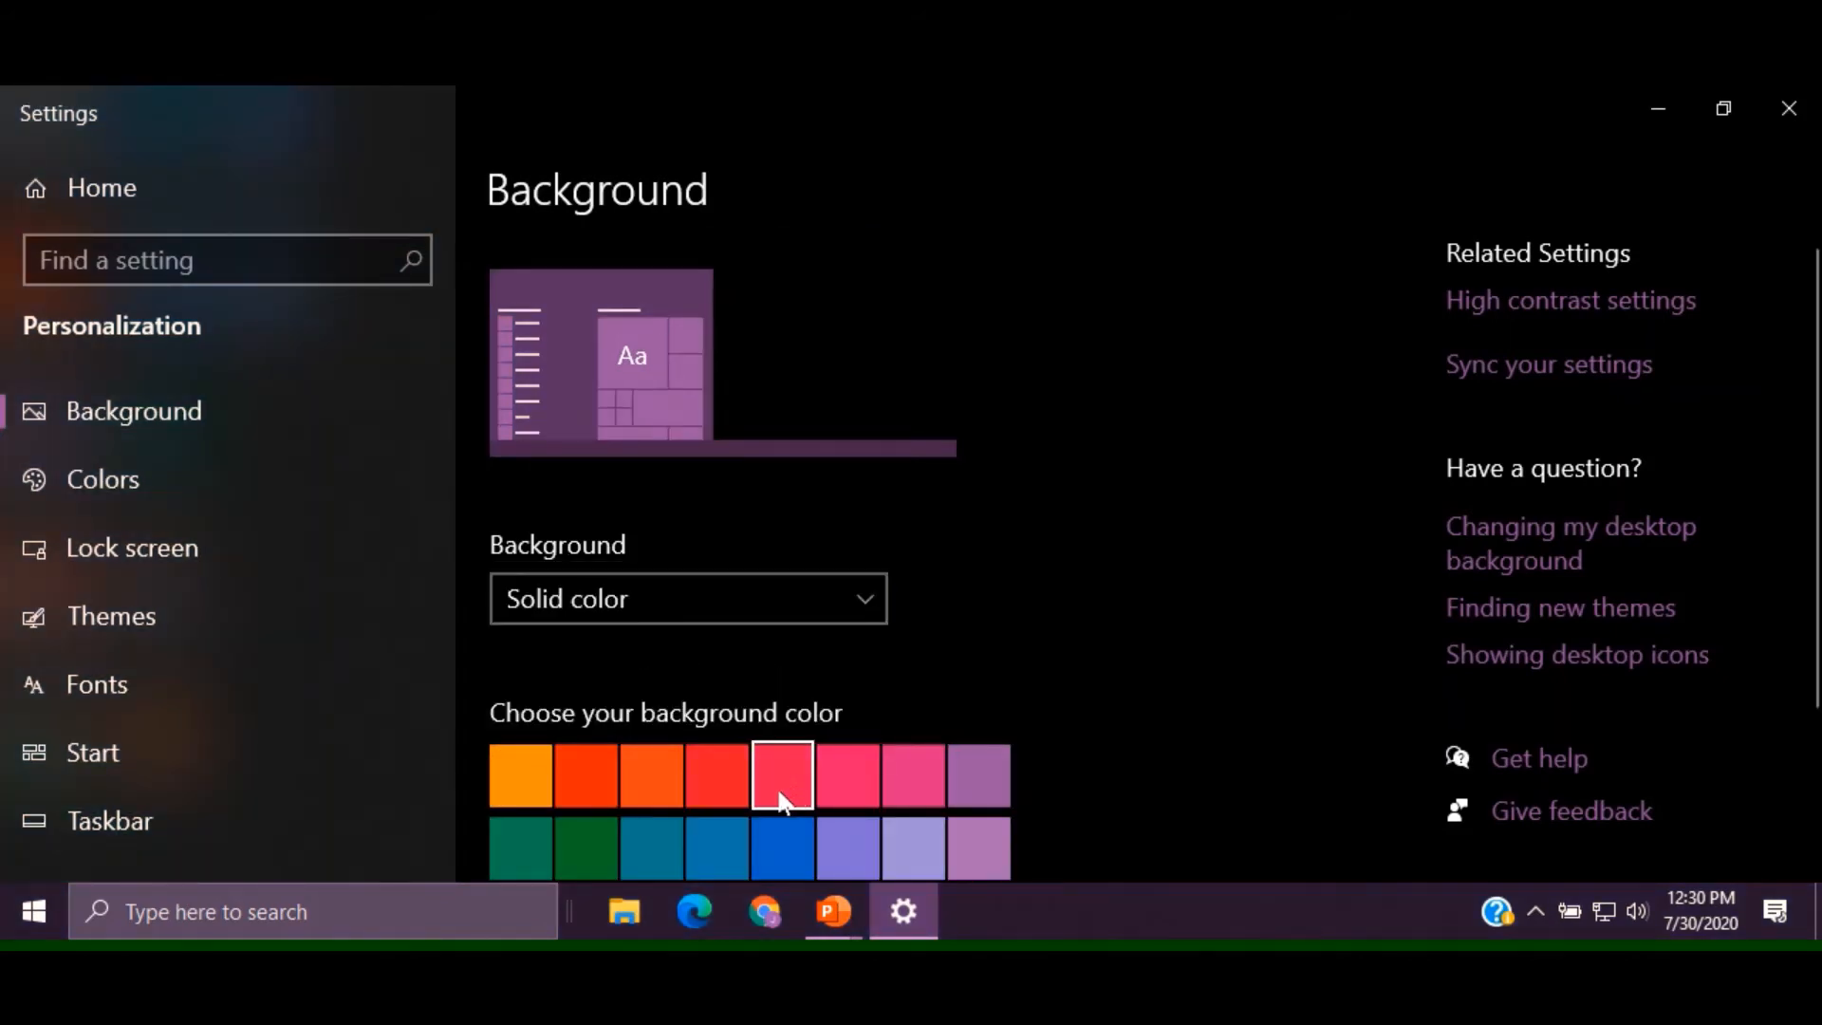
{"action": "left_click", "coordinate": [527, 785]}
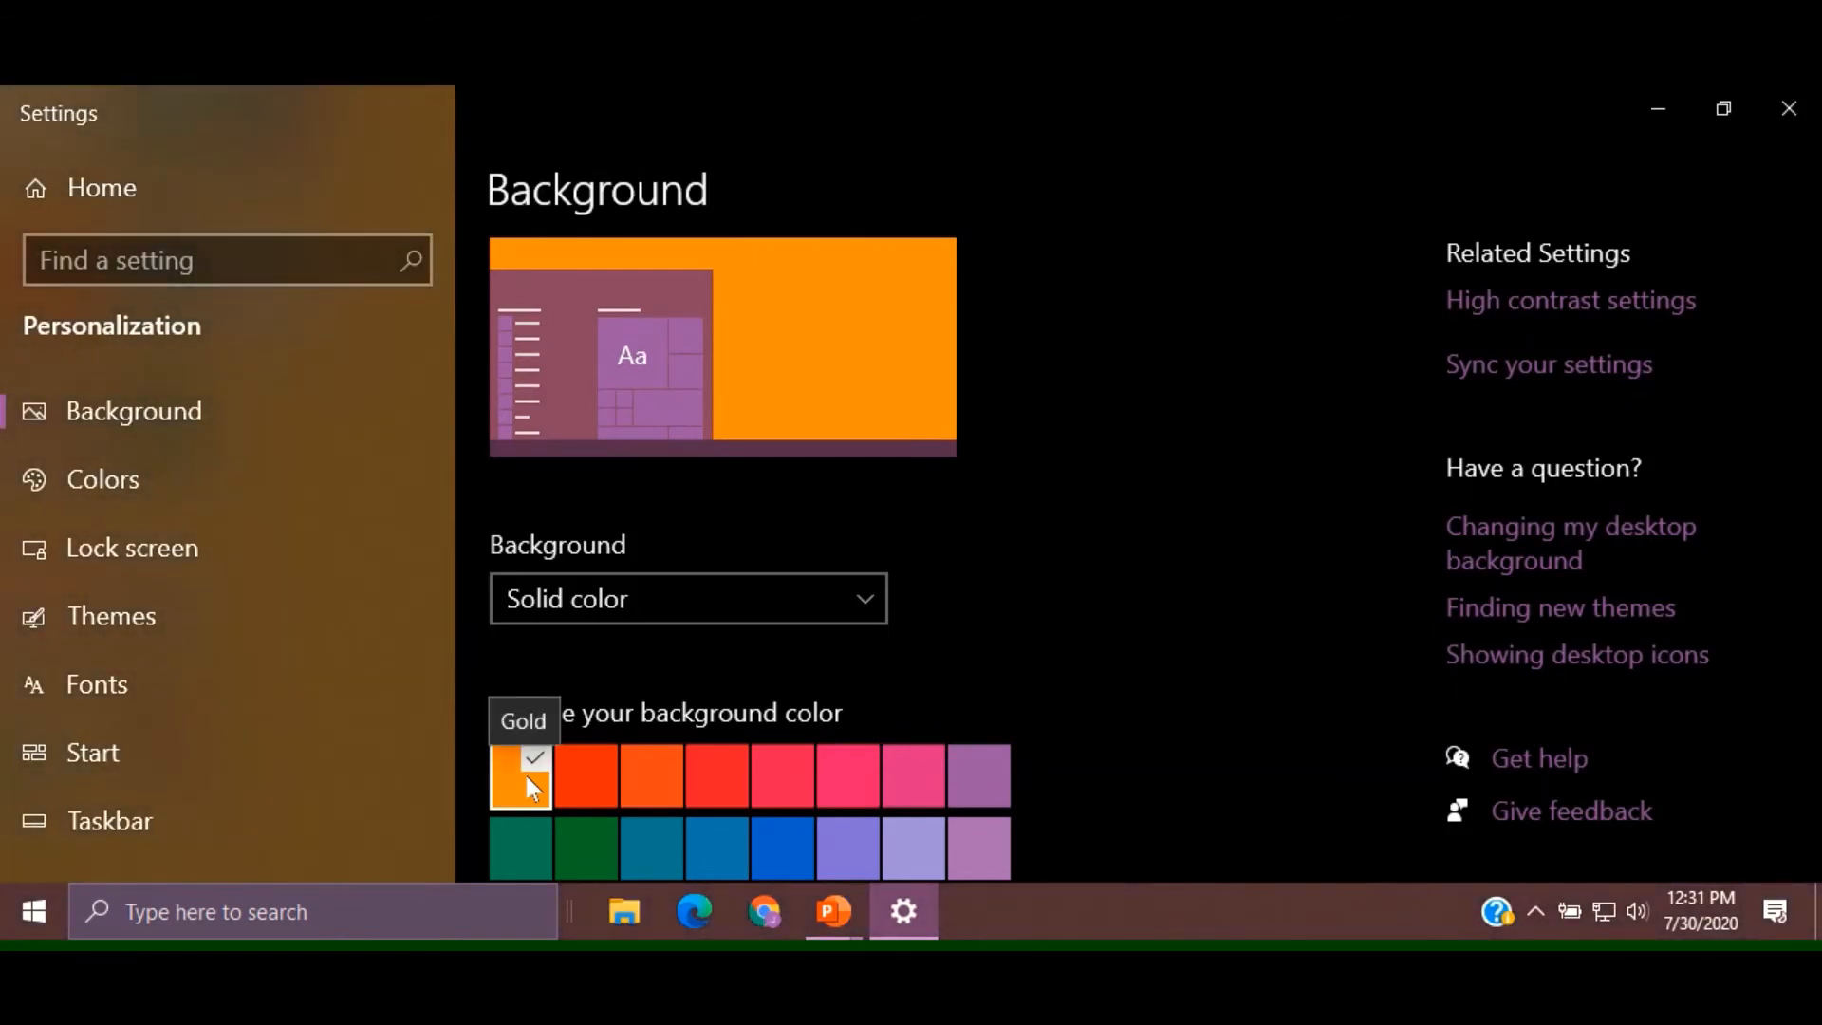
Set the desktop background to a picture and choose the one of the white dog
{"action": "left_click", "coordinate": [867, 590]}
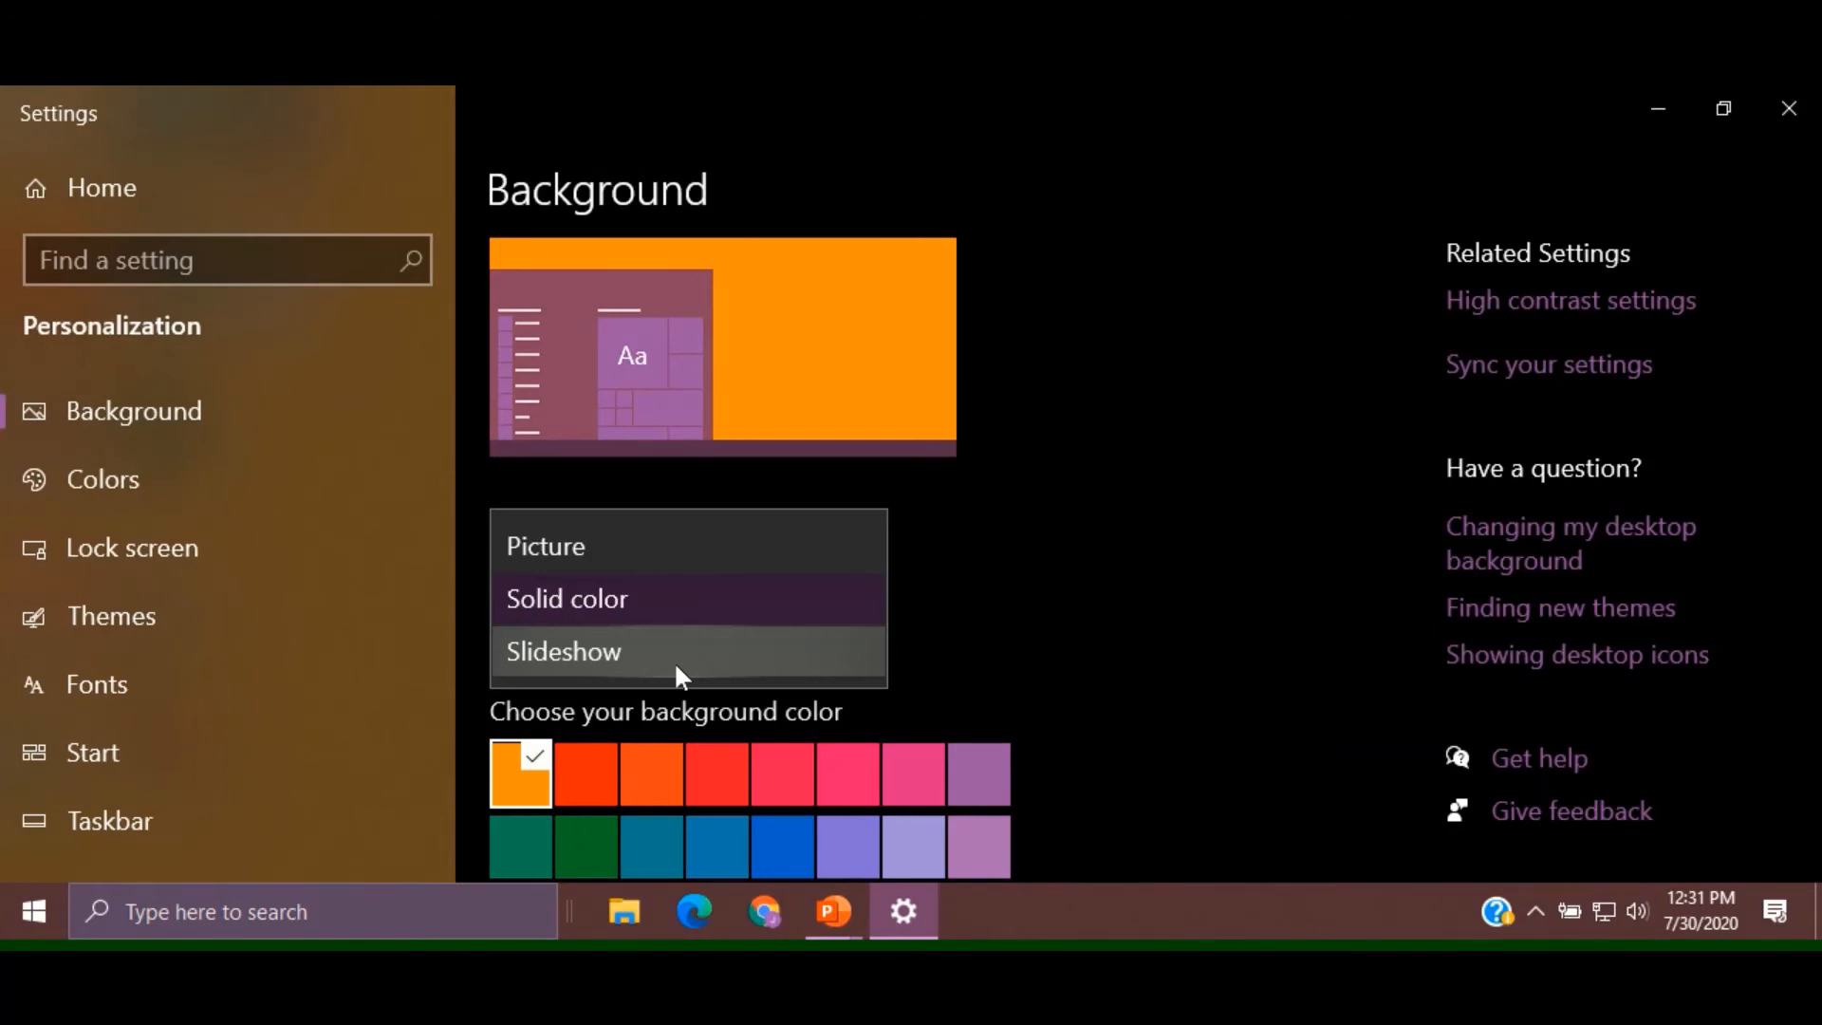
{"action": "left_click", "coordinate": [615, 549]}
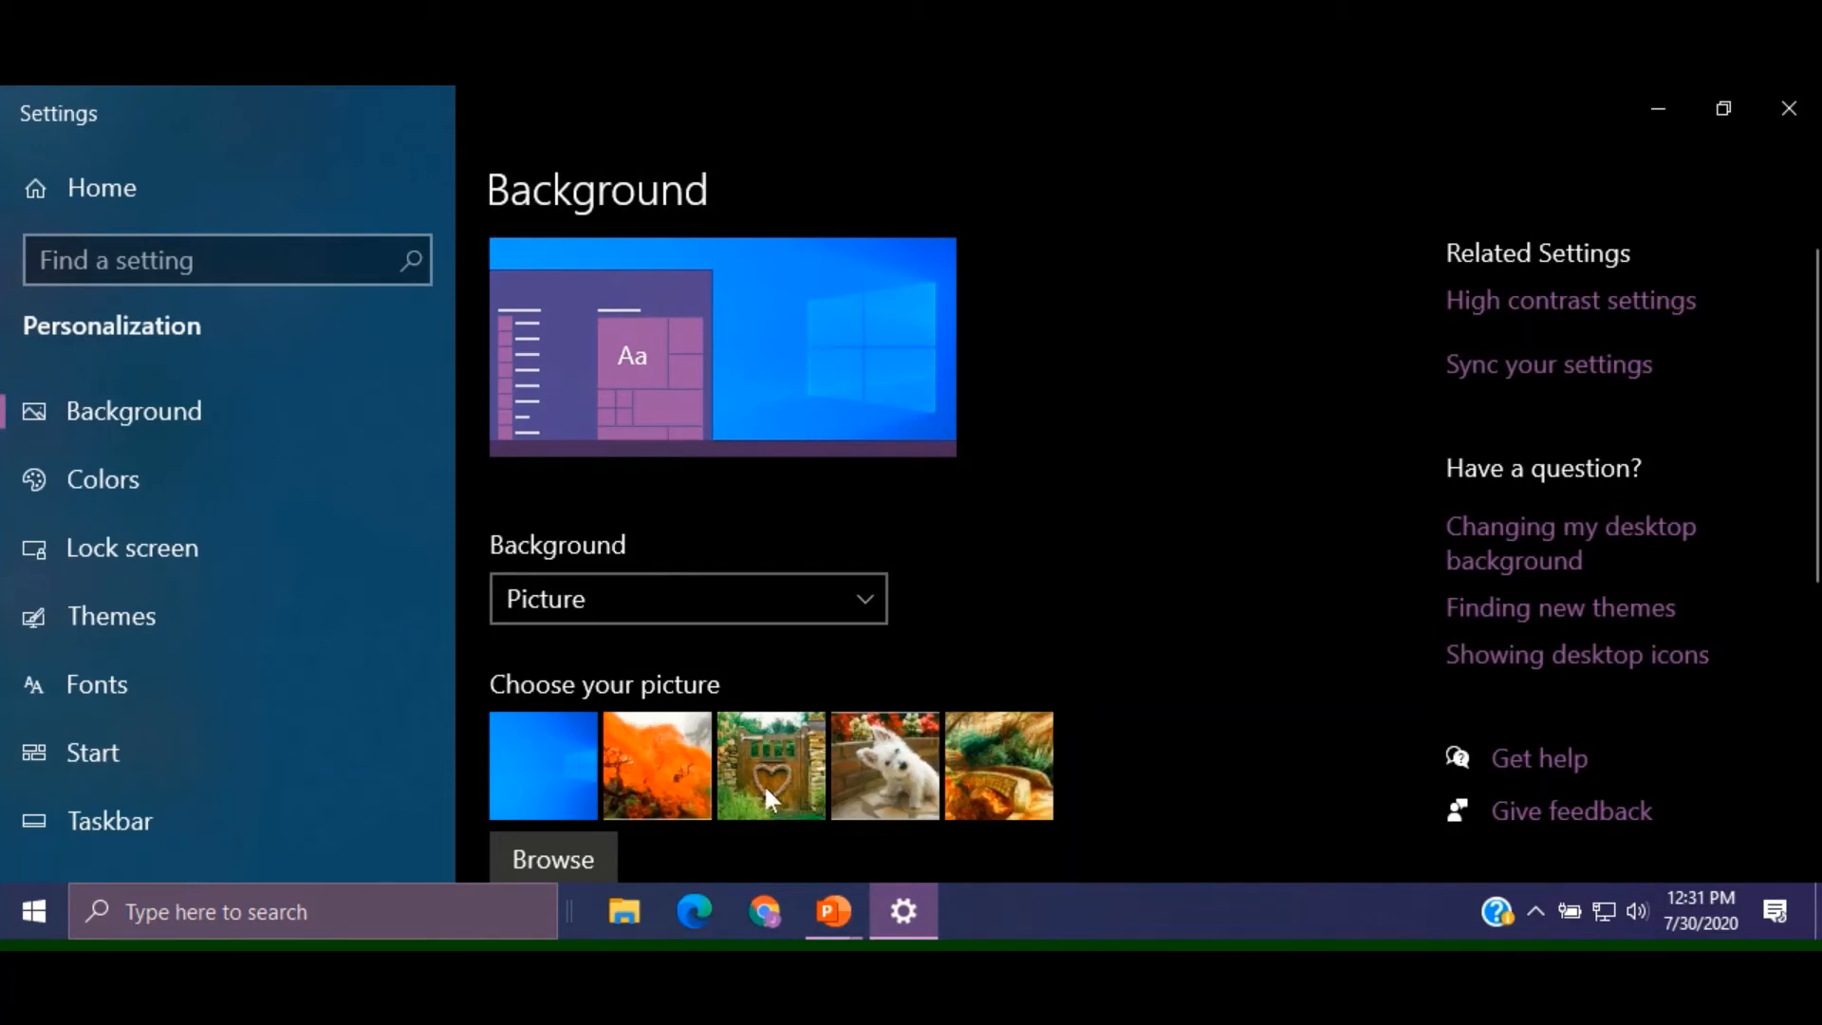
{"action": "left_click", "coordinate": [885, 761]}
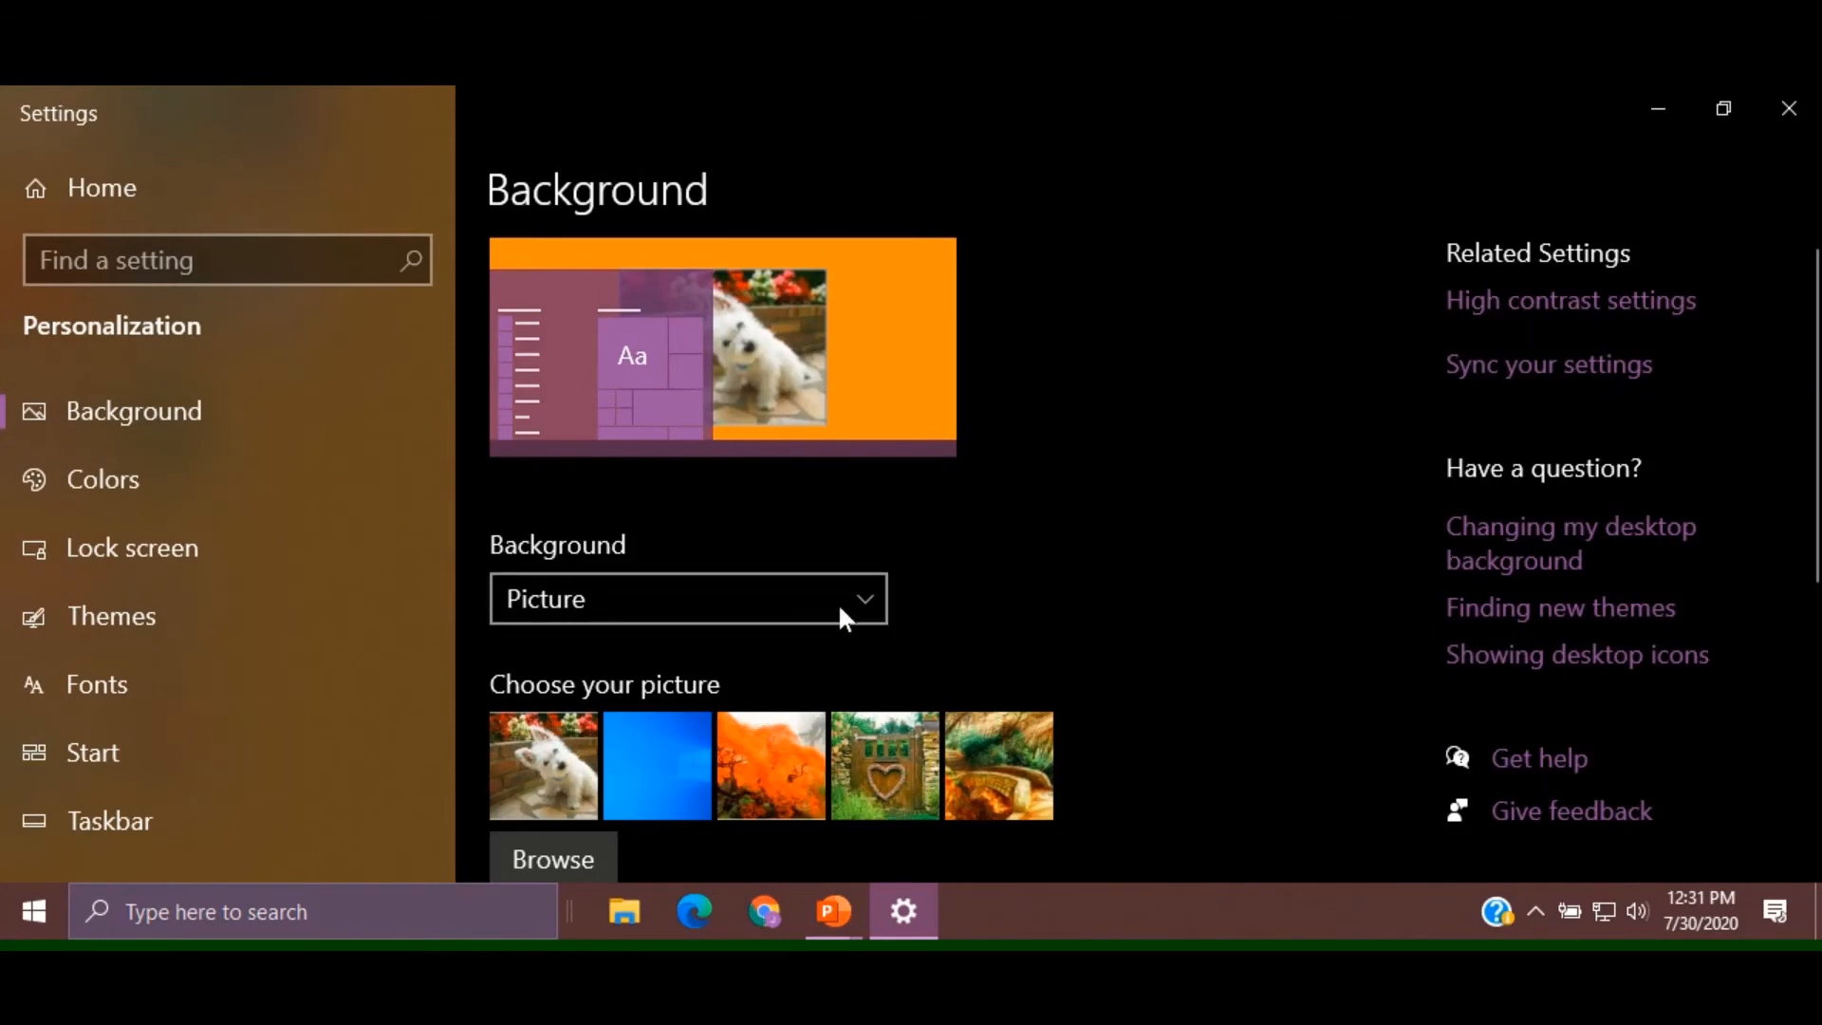
Switch the background type to Solid color and choose black as the background color
{"action": "left_click", "coordinate": [865, 596]}
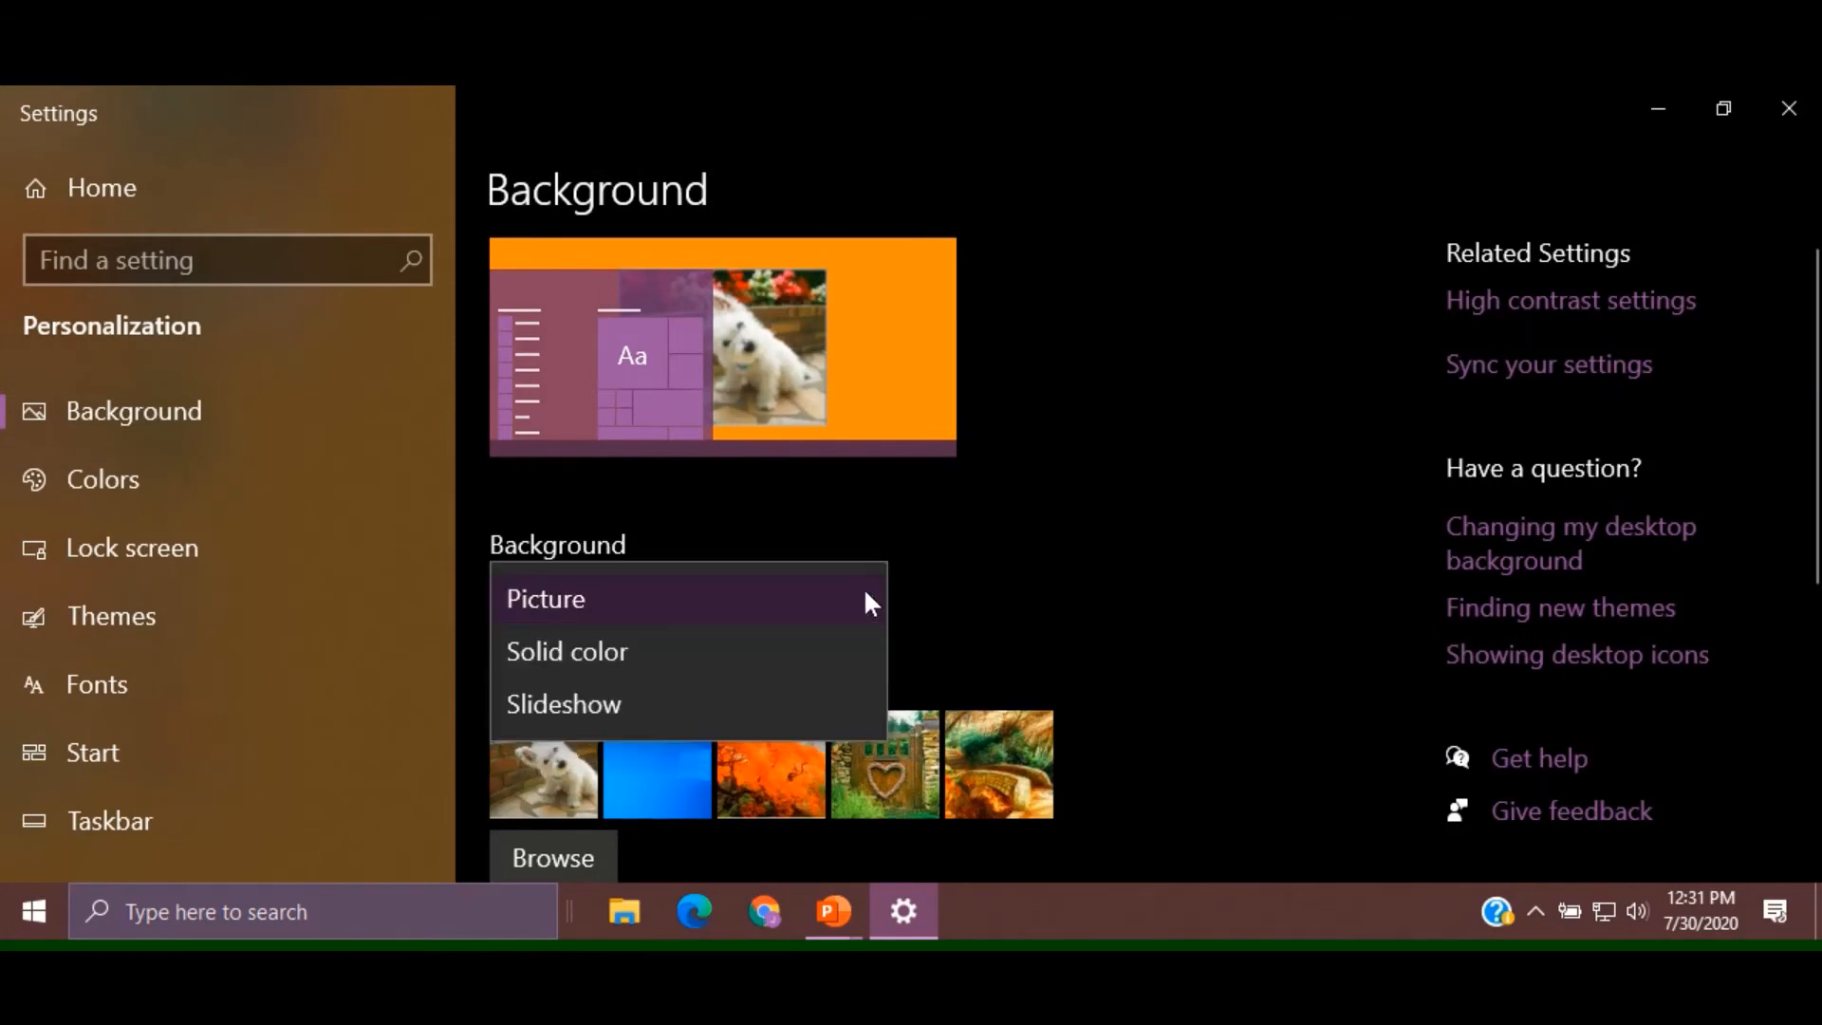
{"action": "left_click", "coordinate": [790, 658]}
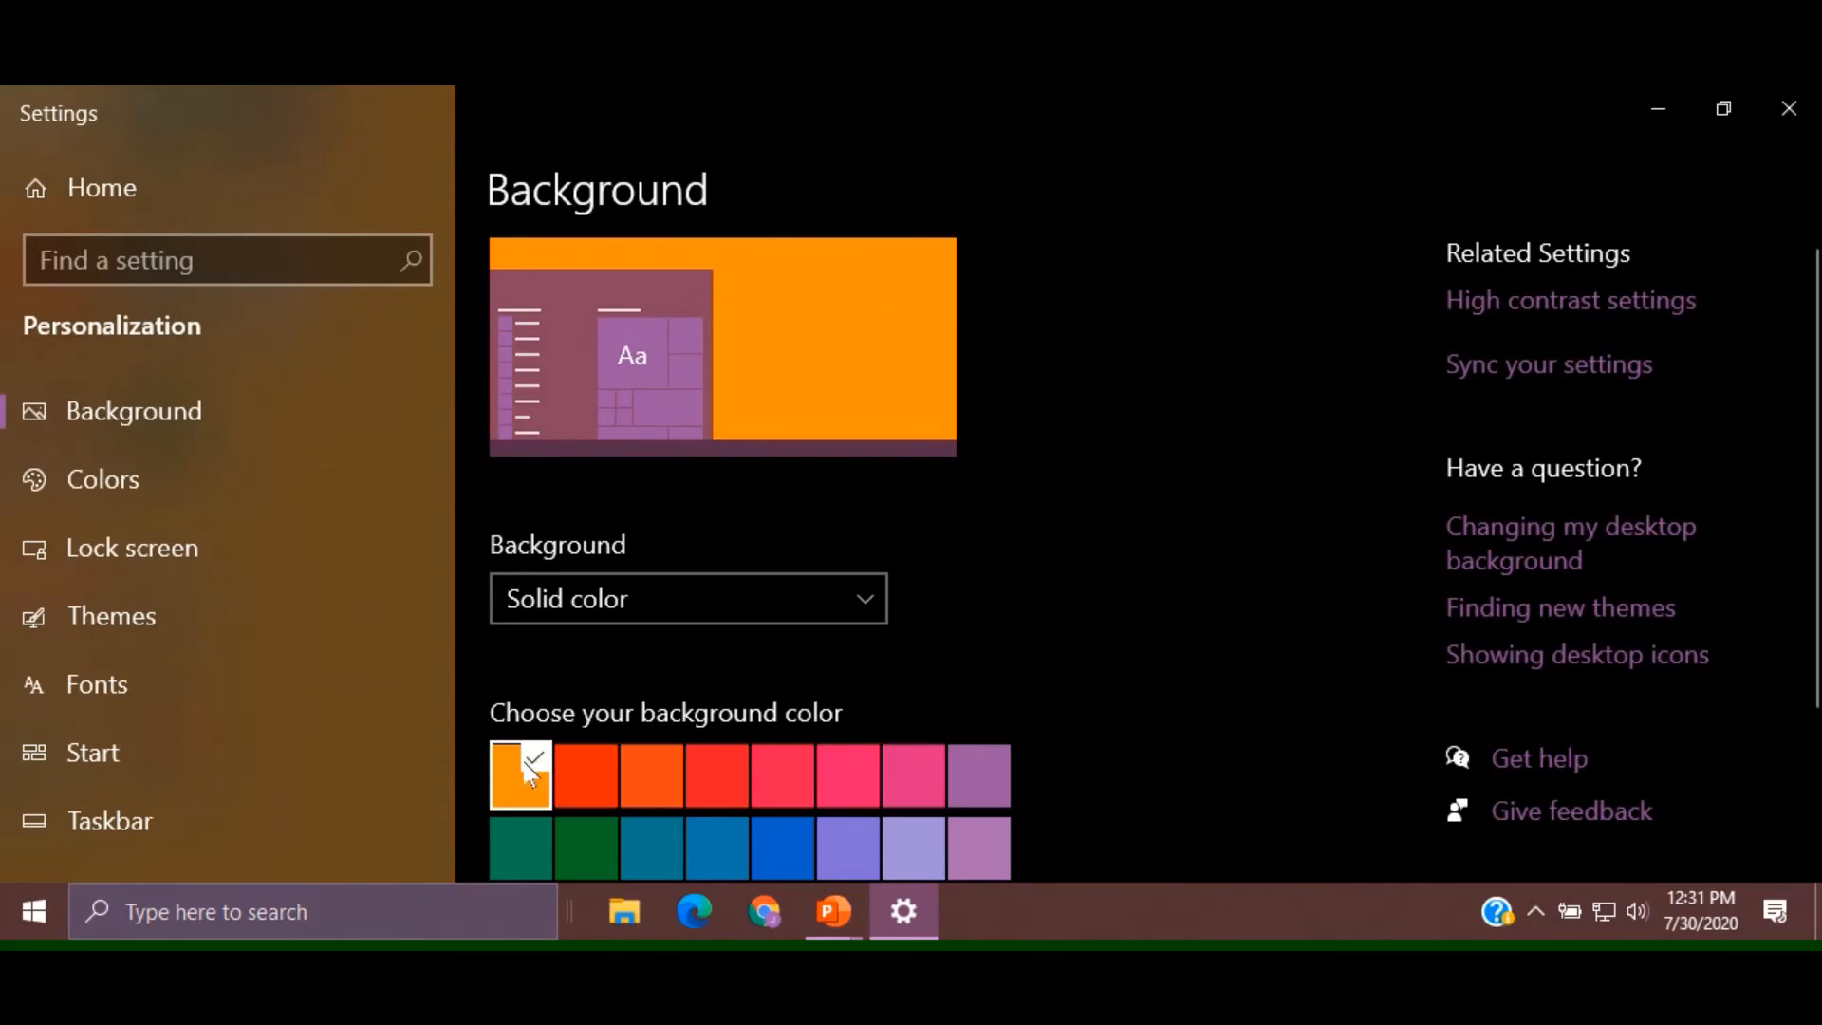
{"action": "scroll", "coordinate": [944, 738], "scroll_direction": "down", "scroll_amount": 3}
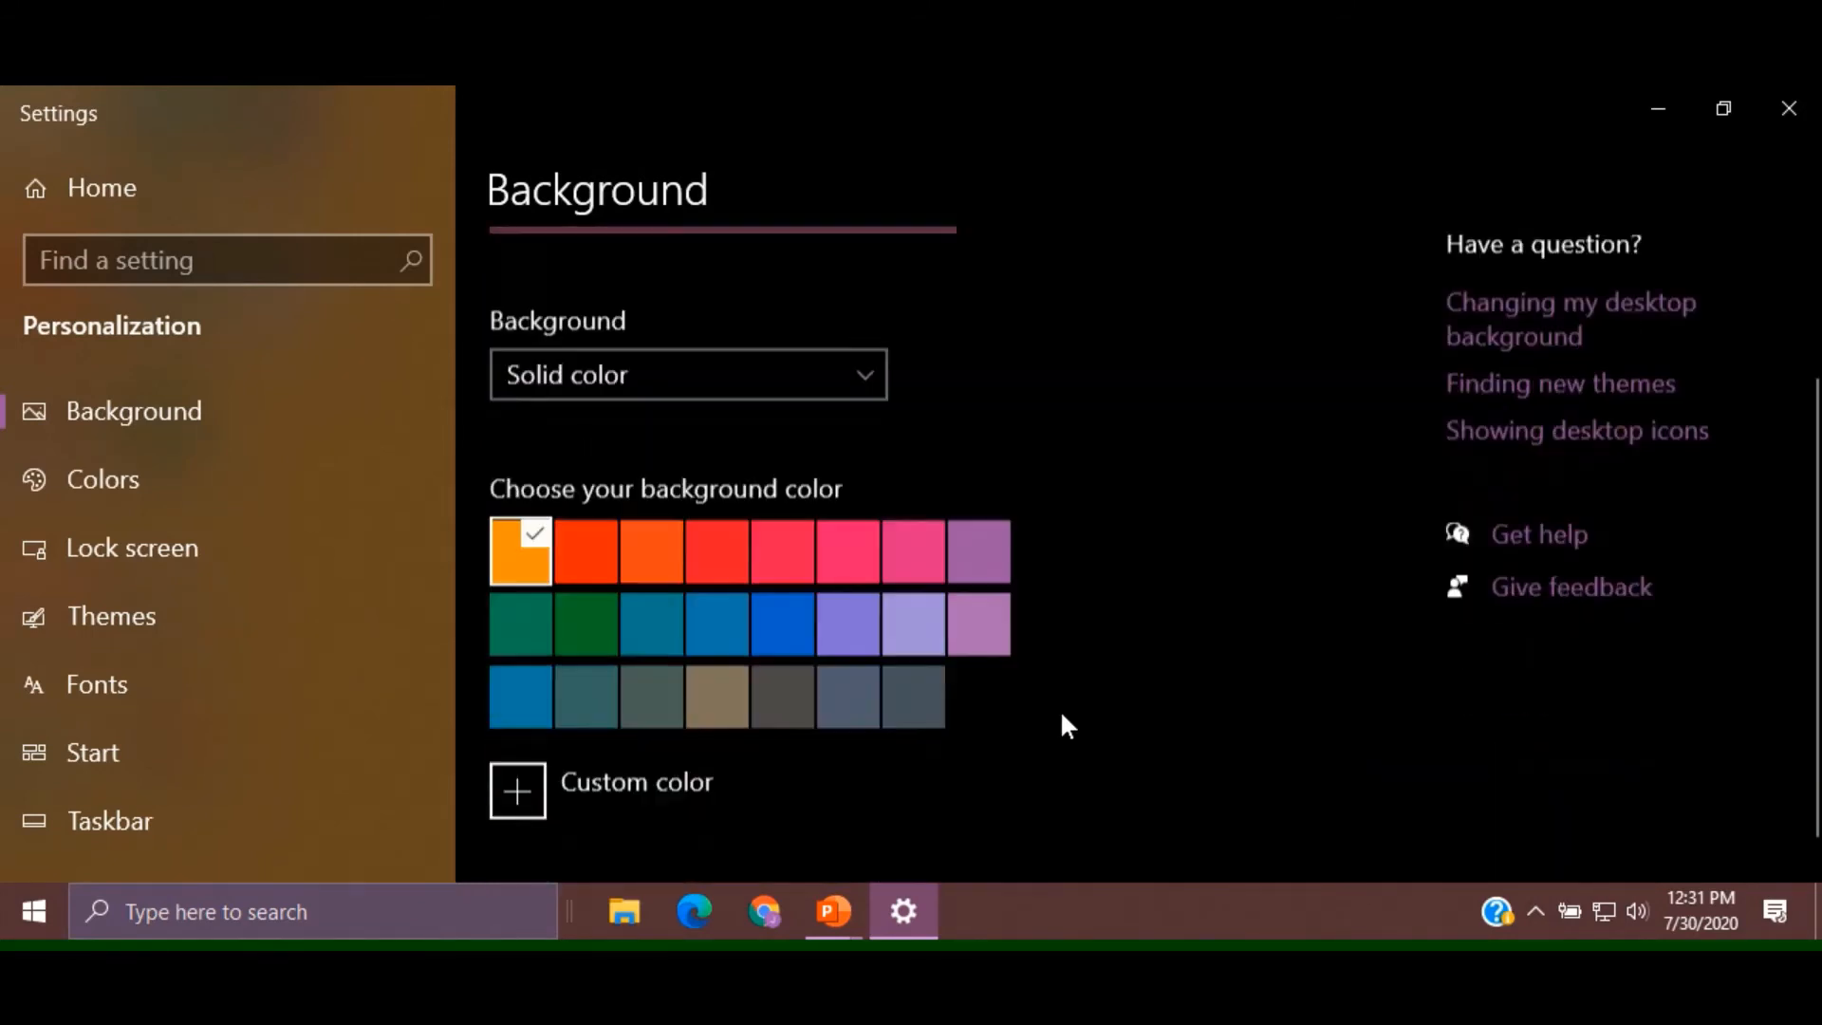
{"action": "left_click", "coordinate": [996, 700]}
{"action": "scroll", "coordinate": [971, 535], "scroll_direction": "up", "scroll_amount": 3}
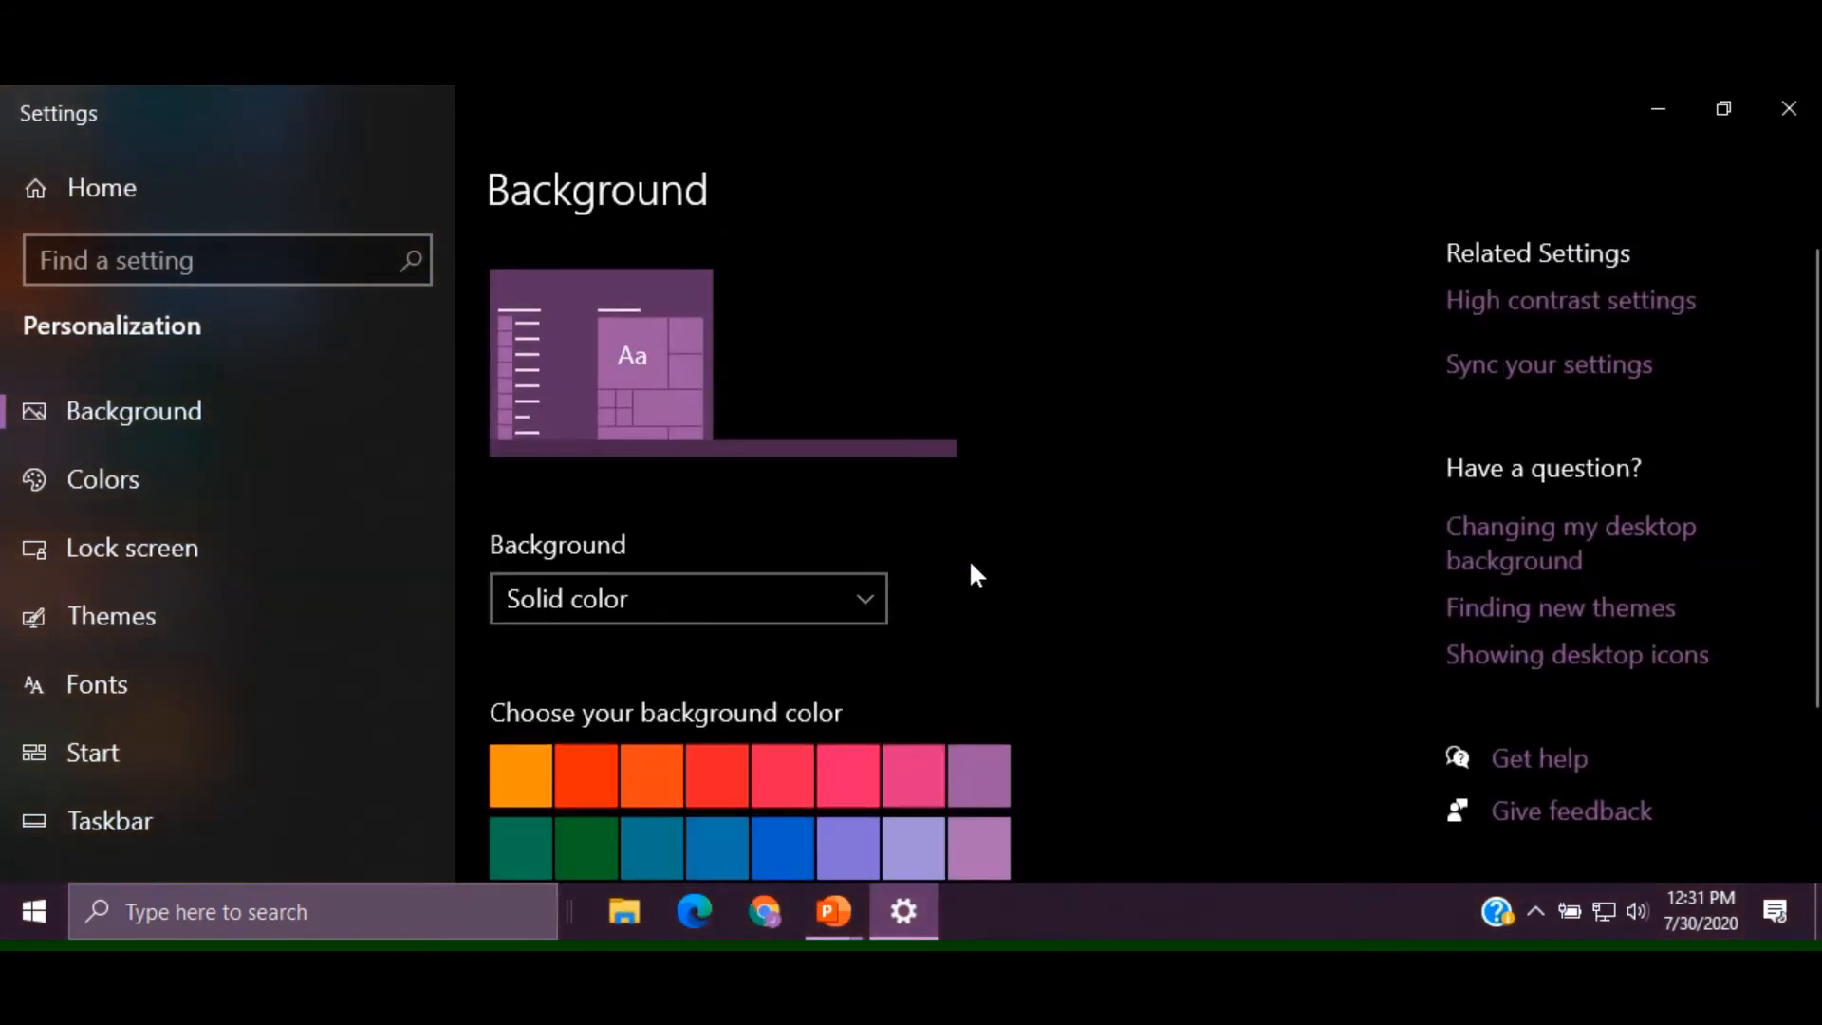
Switch the desktop background type to Picture and review the picture, fit and background color options
{"action": "left_click", "coordinate": [869, 600]}
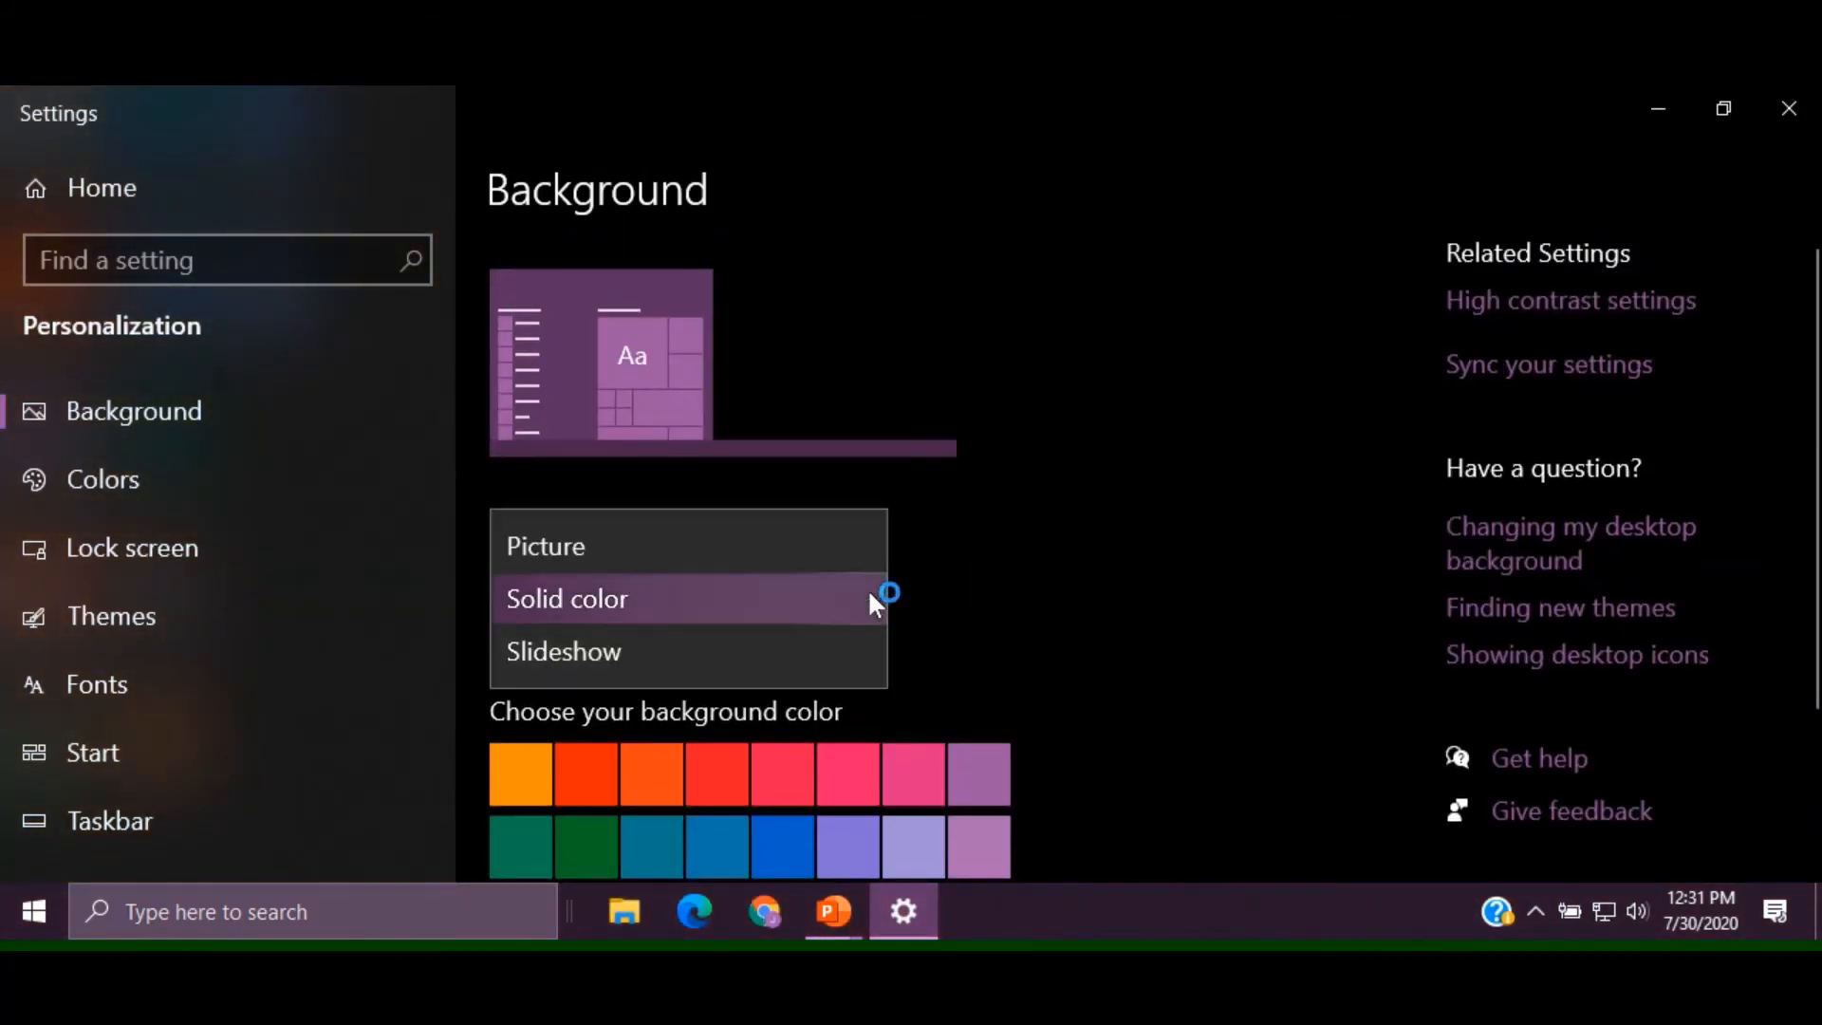
{"action": "left_click", "coordinate": [827, 547]}
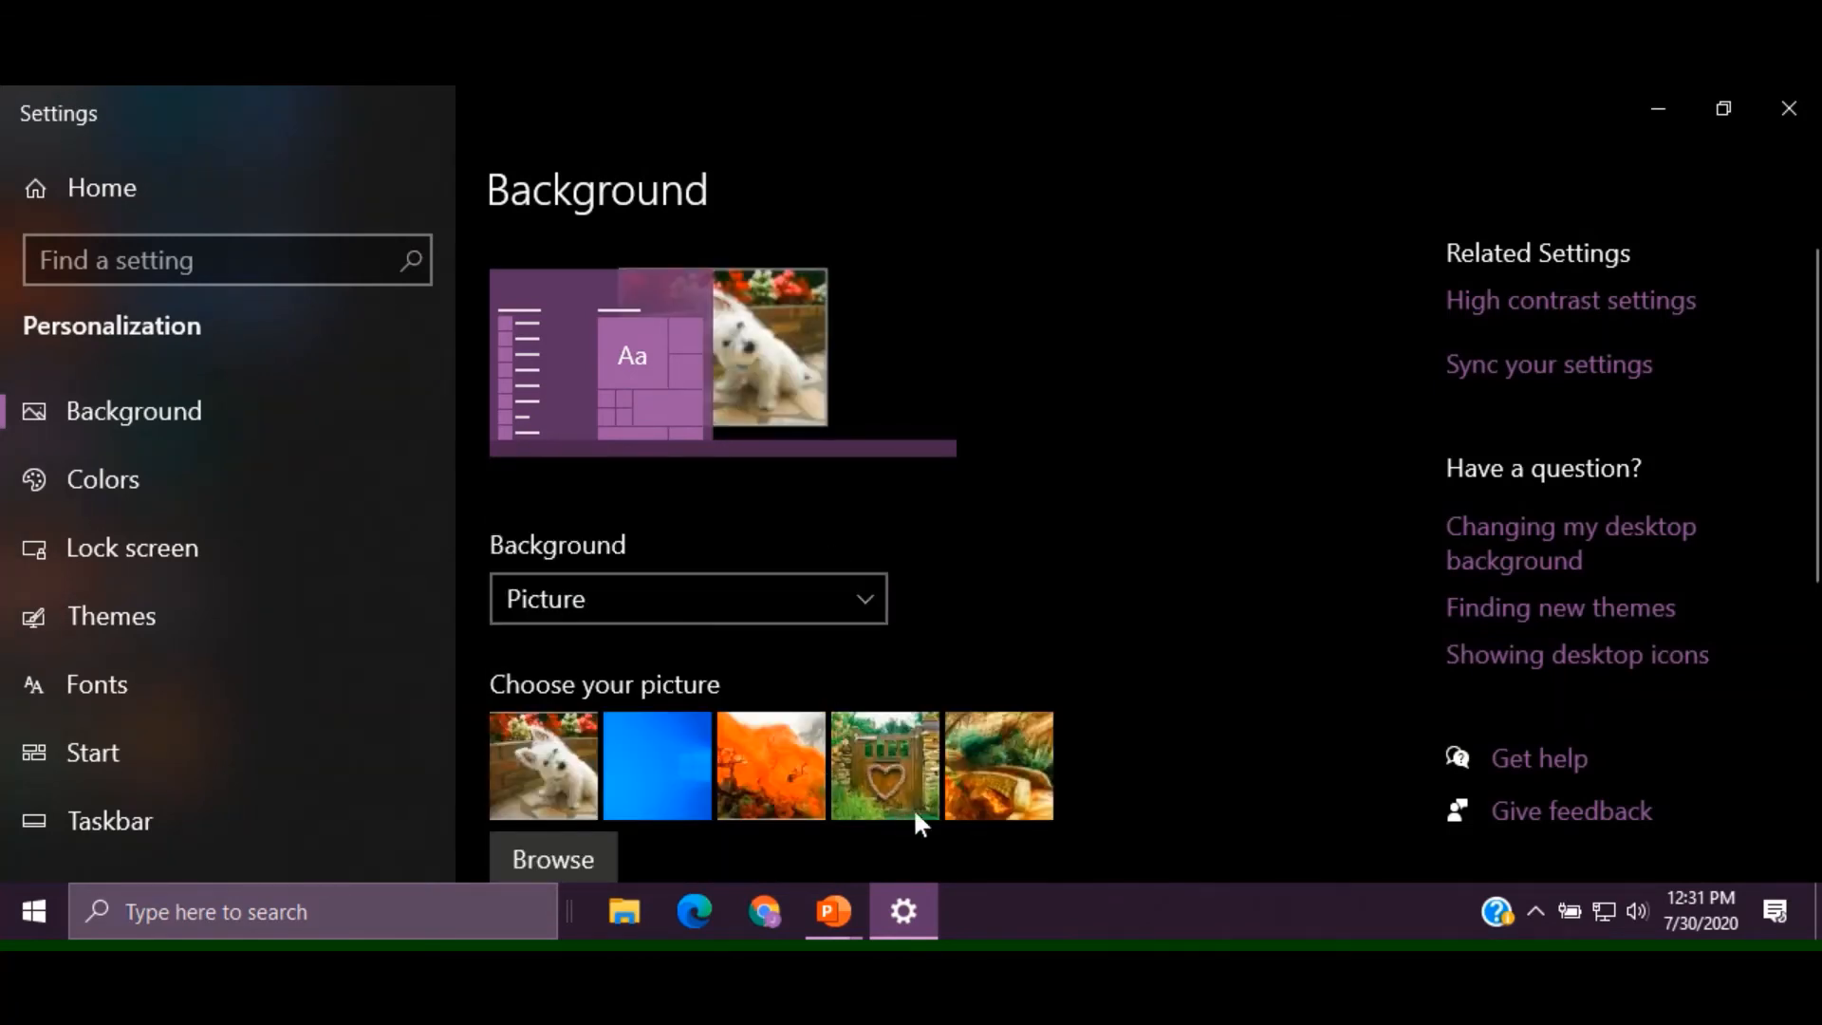
{"action": "scroll", "coordinate": [1102, 725], "scroll_direction": "down", "scroll_amount": 3}
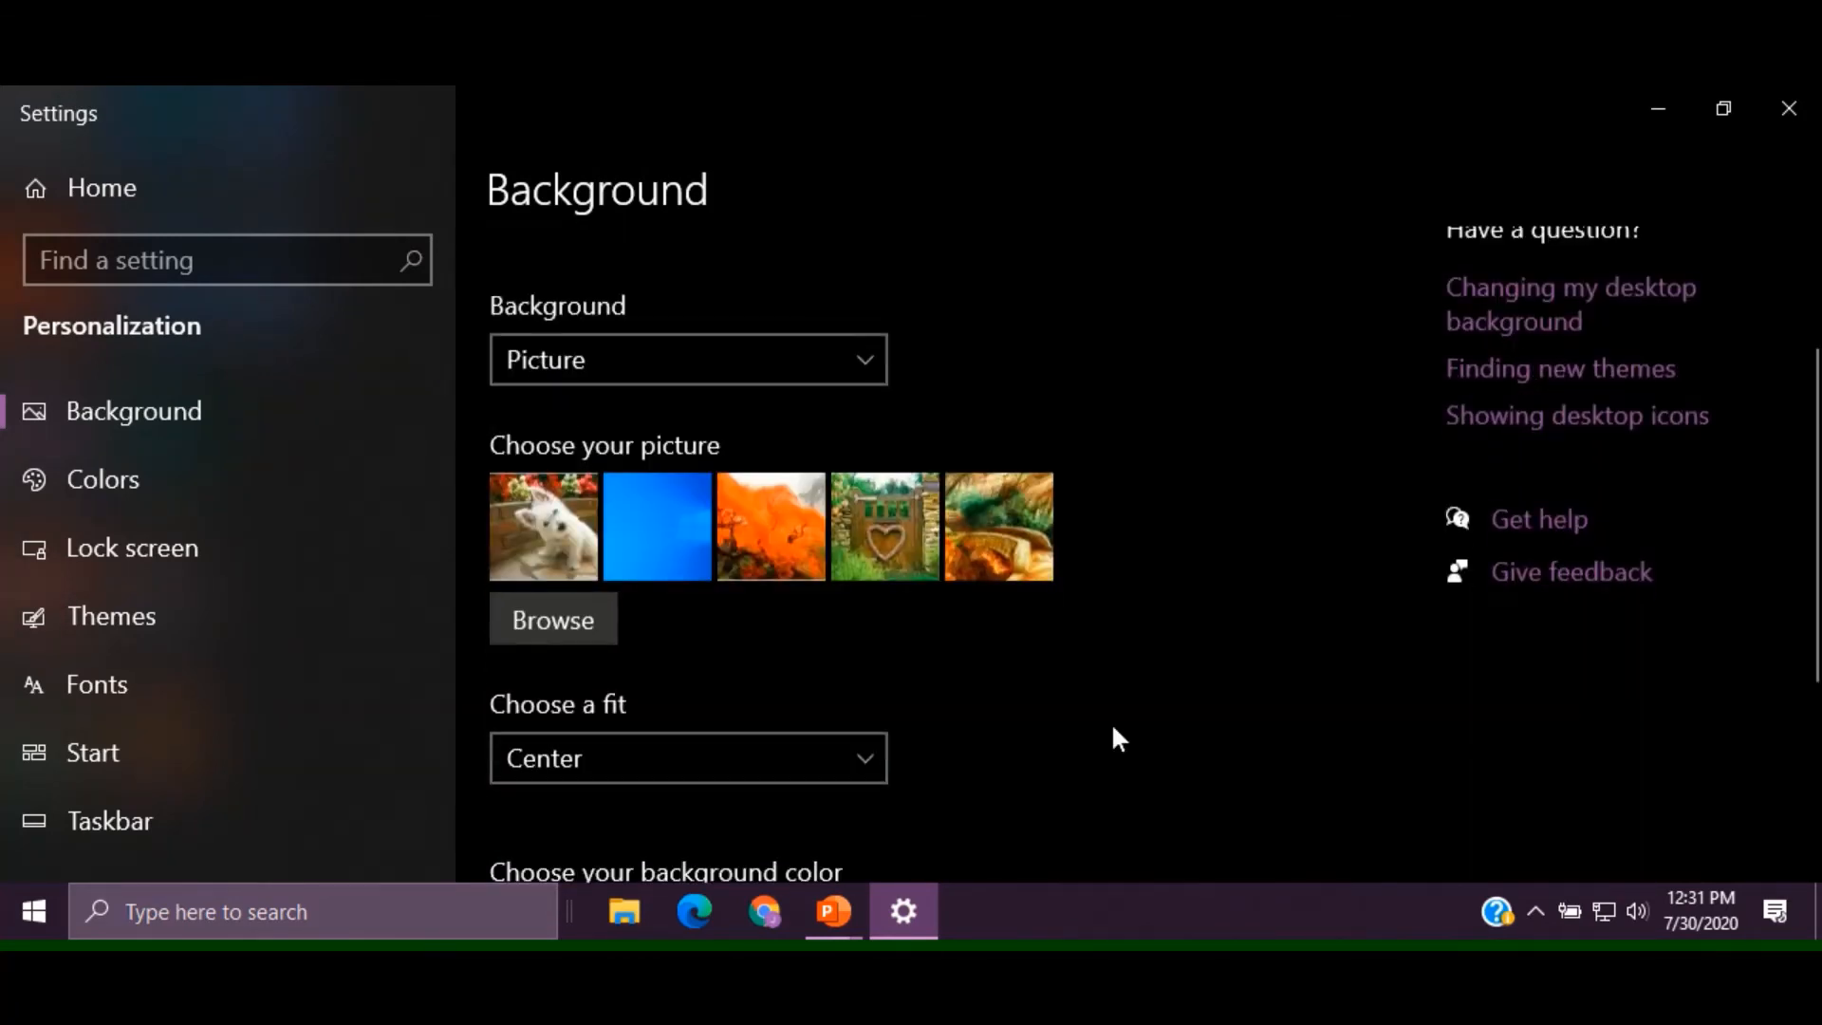
{"action": "scroll", "coordinate": [1113, 728], "scroll_direction": "down", "scroll_amount": 3}
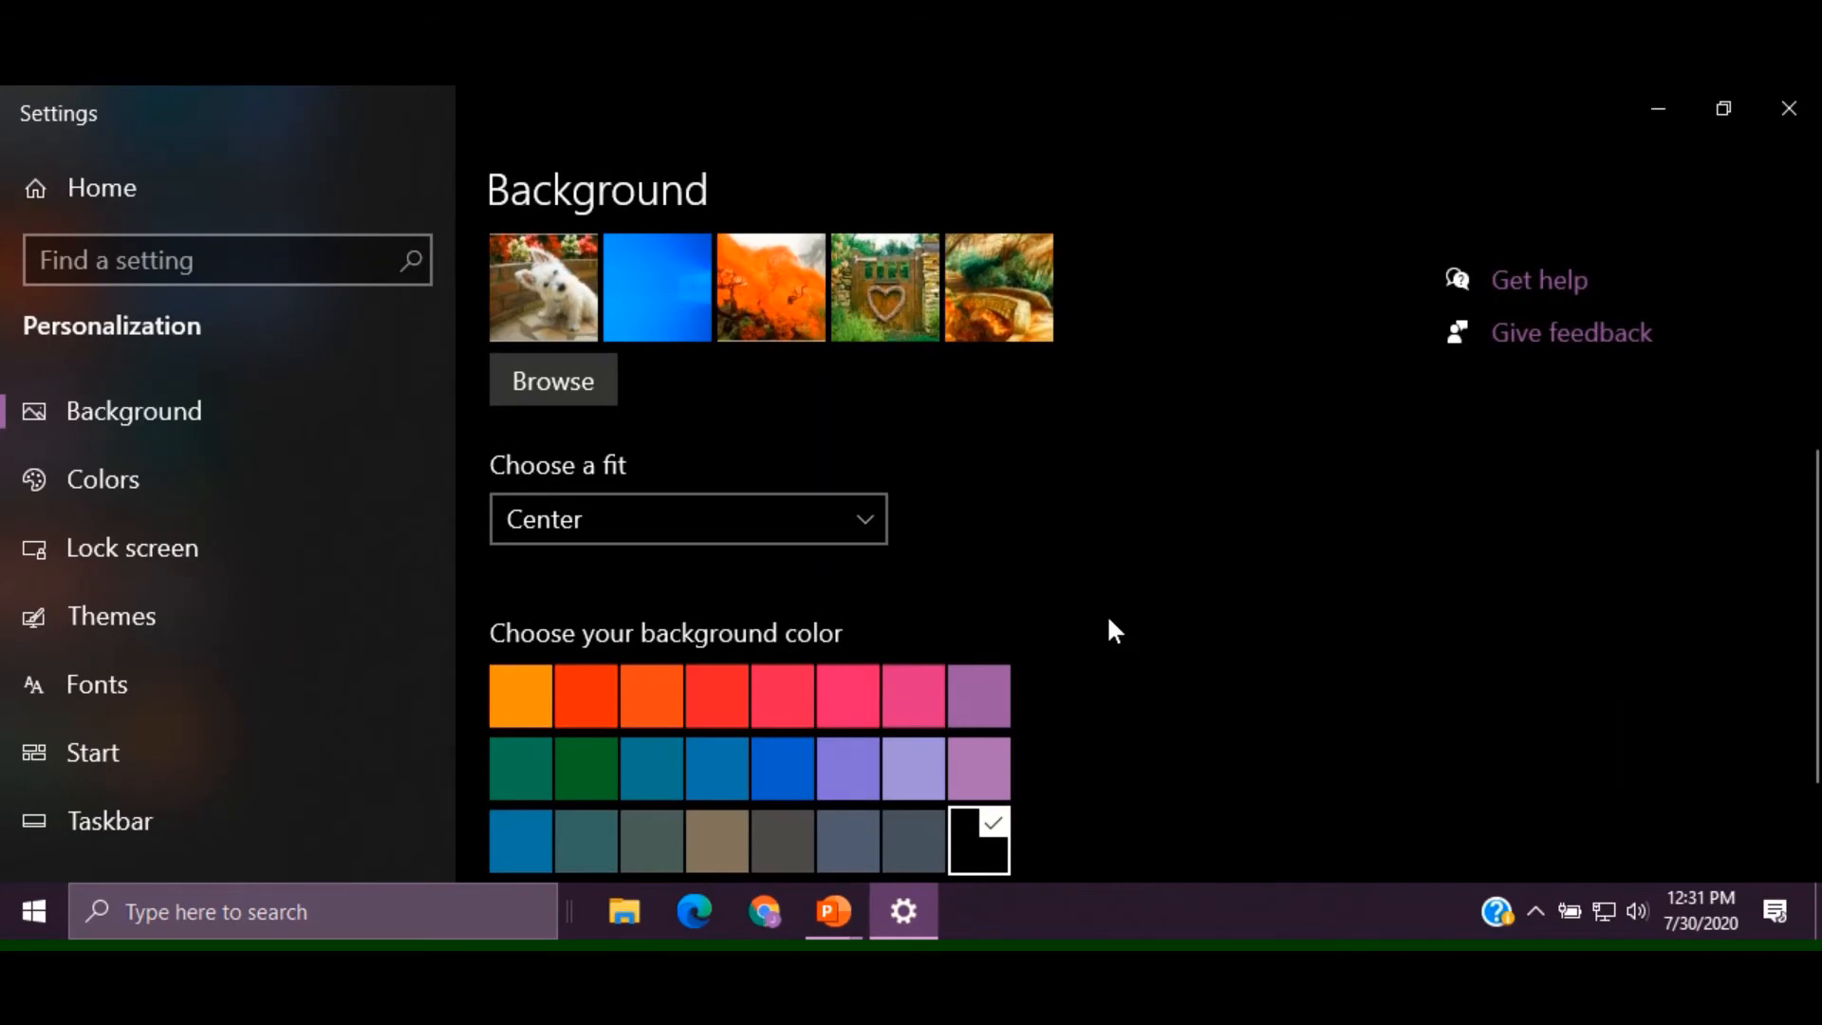
{"action": "scroll", "coordinate": [1106, 613], "scroll_direction": "up", "scroll_amount": 6}
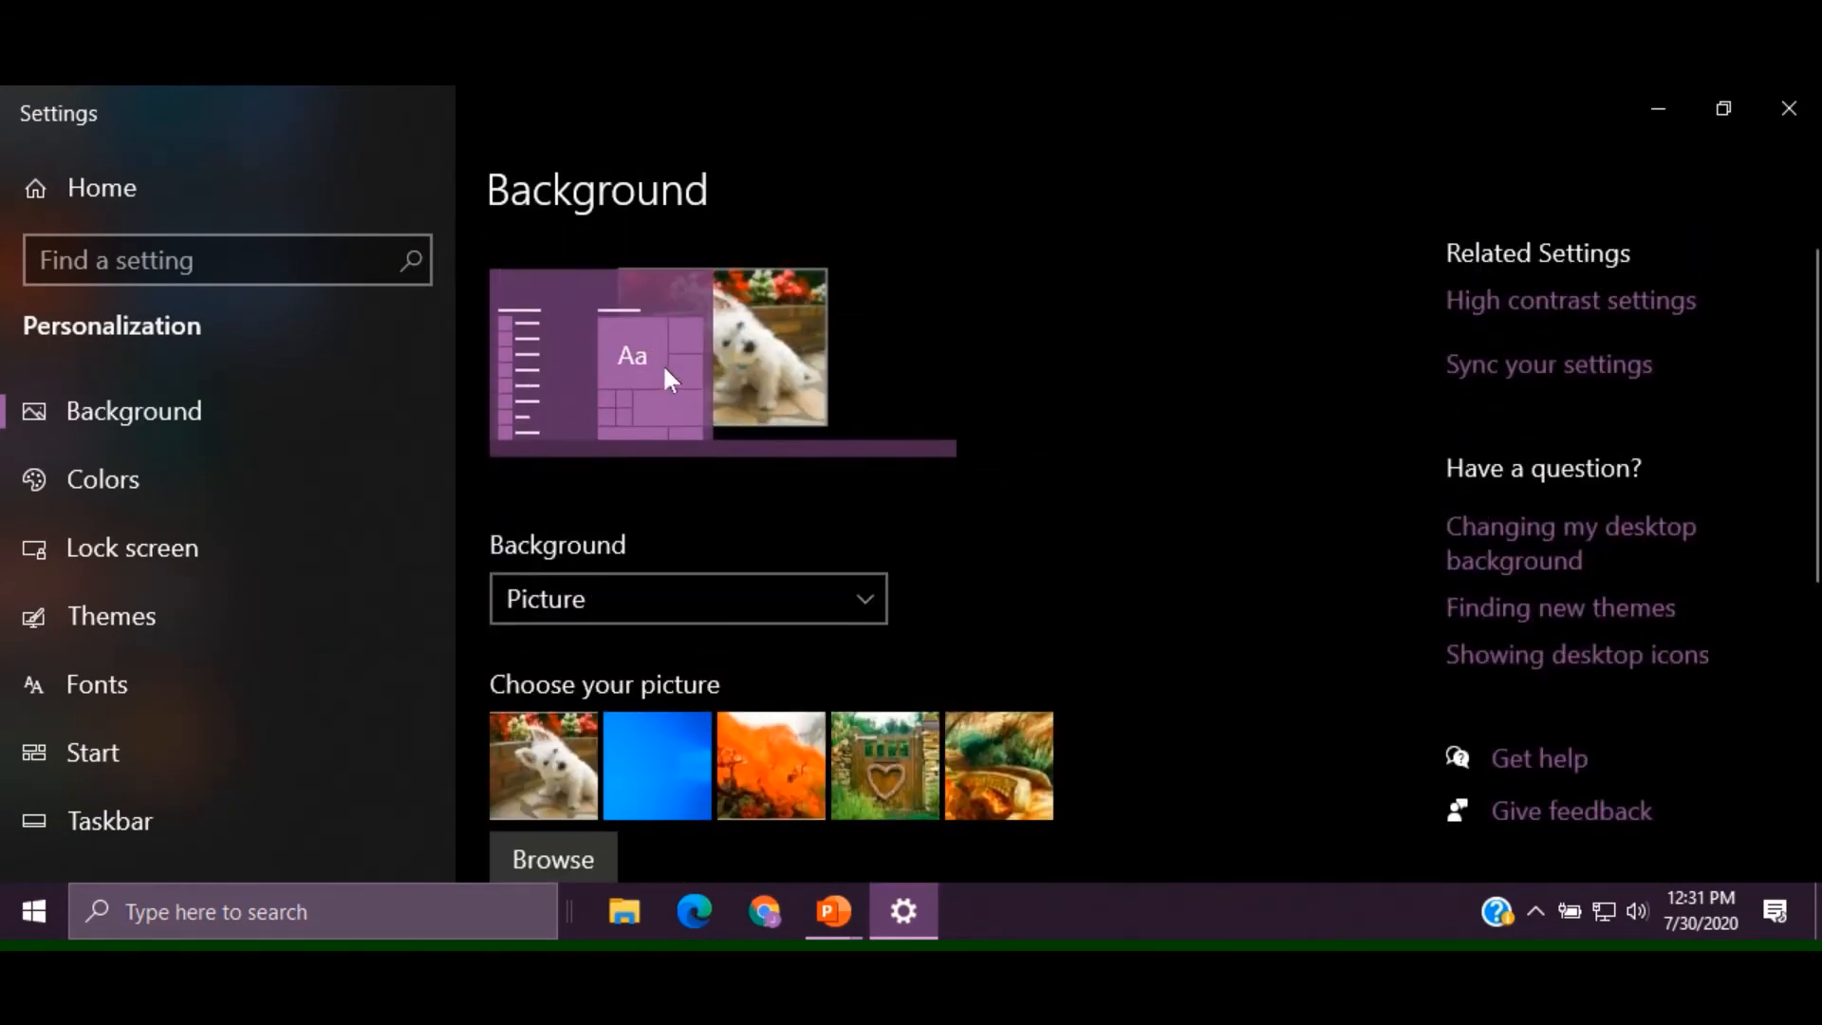
Set the fit of the white dog background picture to Fill and check the preview
{"action": "scroll", "coordinate": [888, 683], "scroll_direction": "down", "scroll_amount": 3}
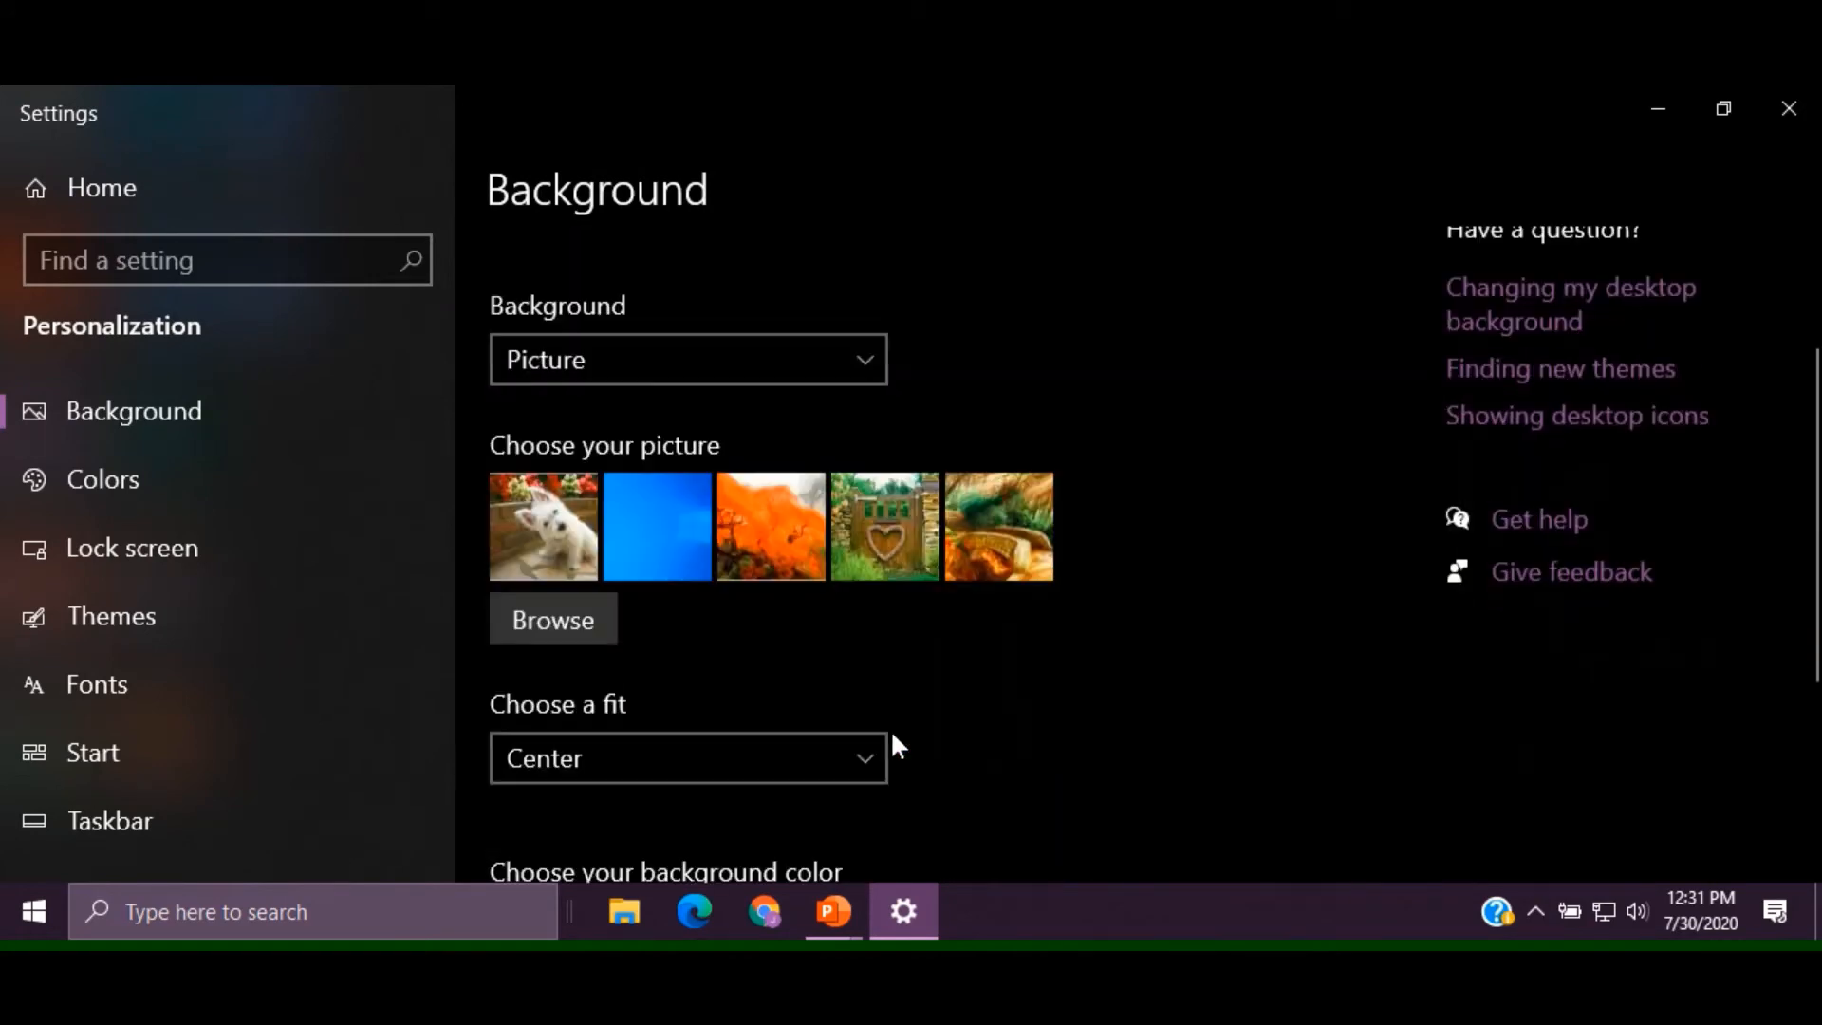
{"action": "left_click", "coordinate": [865, 764]}
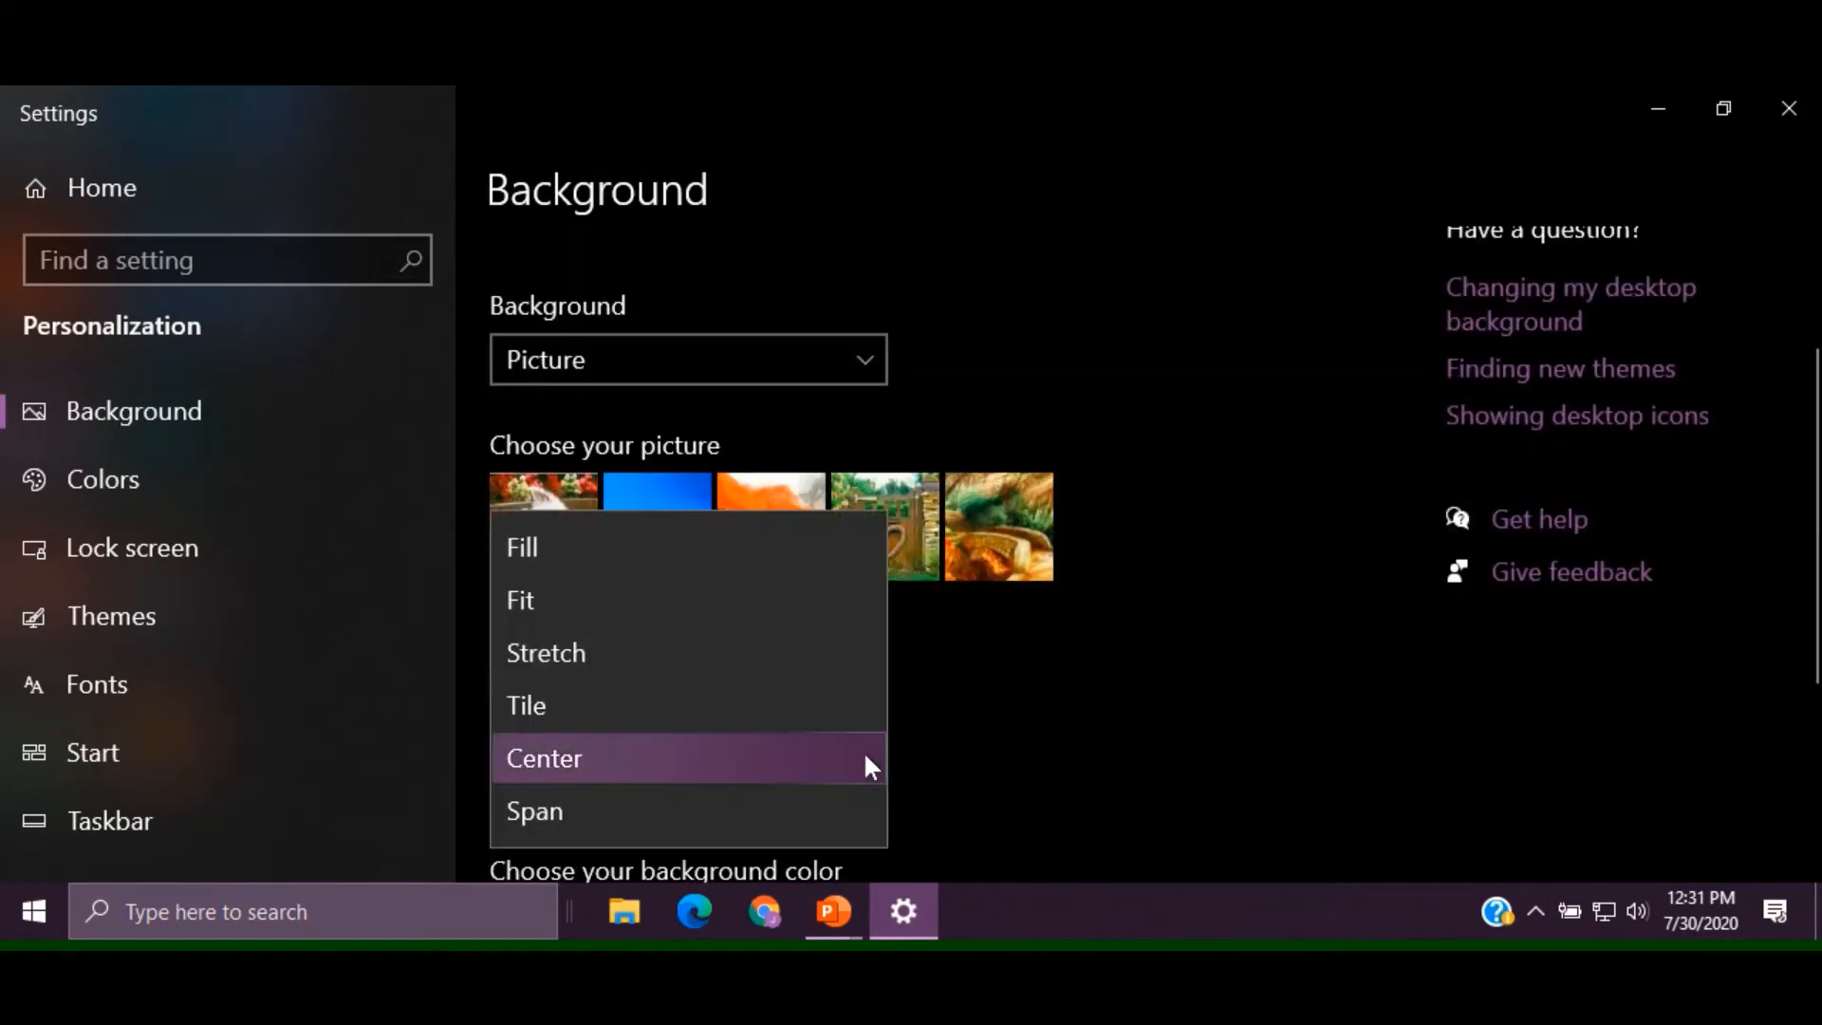
{"action": "left_click", "coordinate": [827, 544]}
{"action": "scroll", "coordinate": [954, 597], "scroll_direction": "up", "scroll_amount": 3}
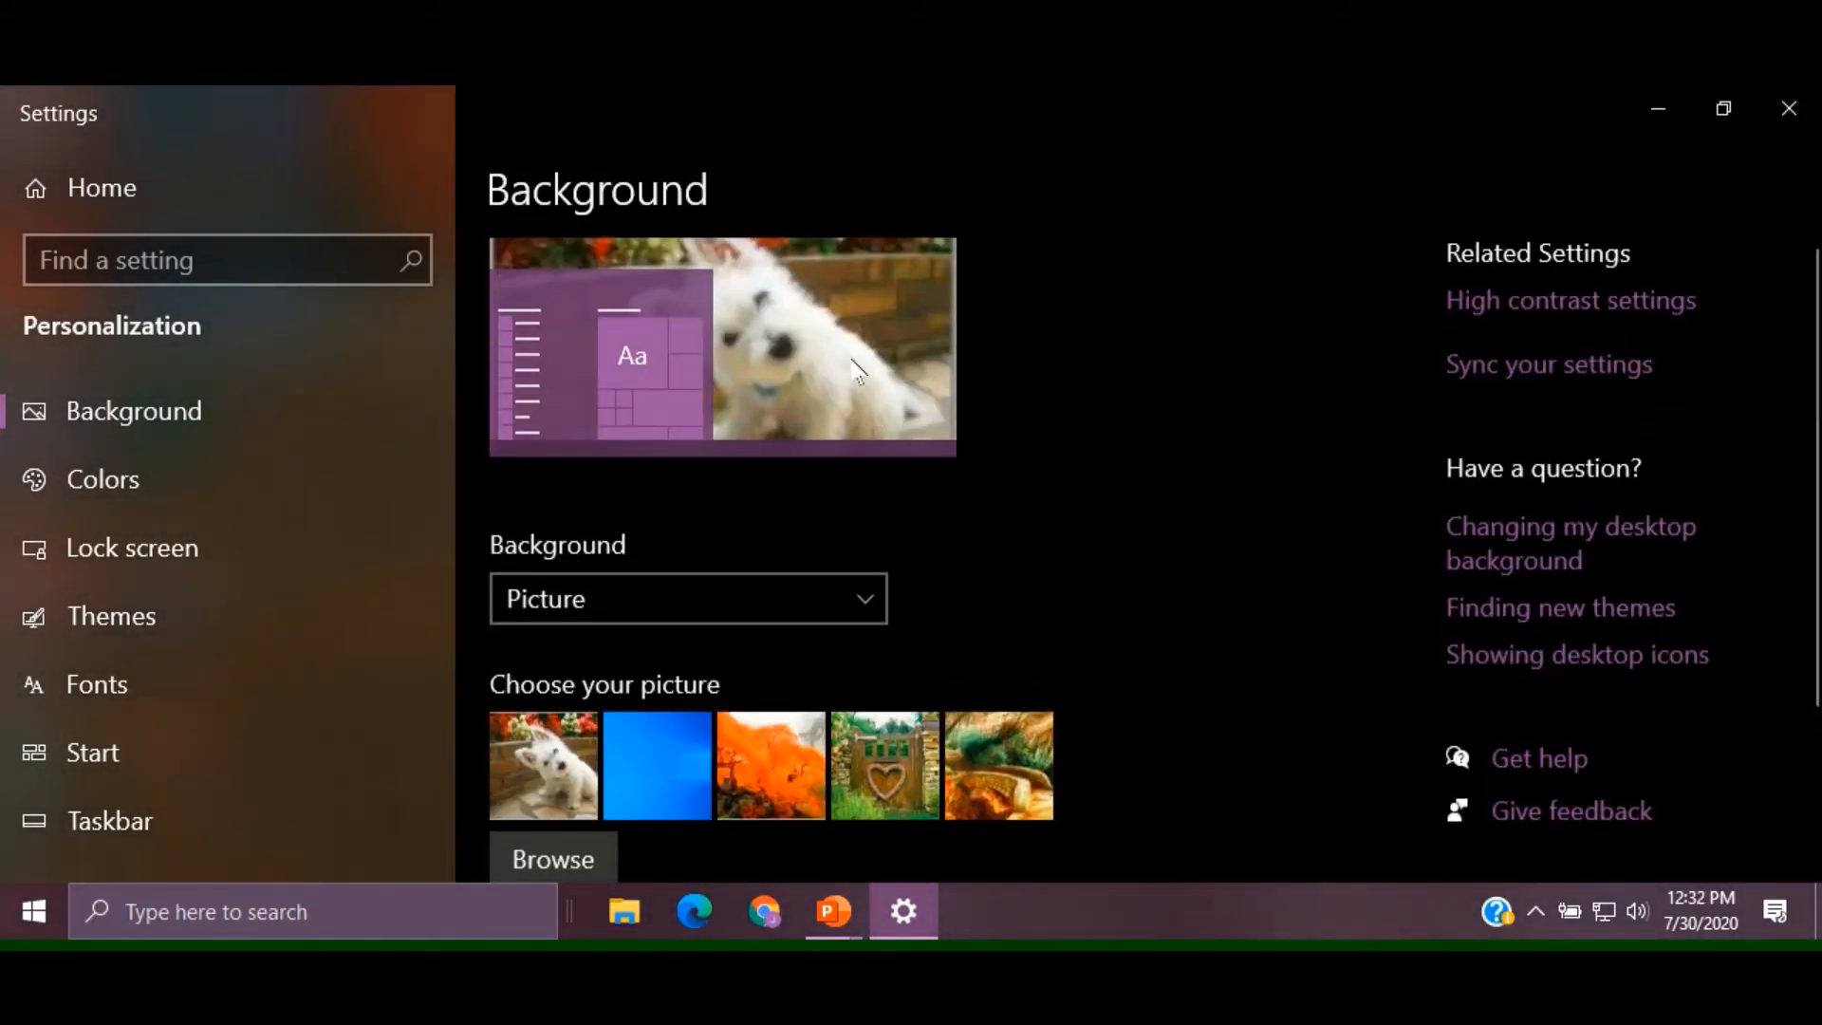
Change the background picture's fit to Stretch and check how the preview looks
{"action": "scroll", "coordinate": [1181, 592], "scroll_direction": "down", "scroll_amount": 3}
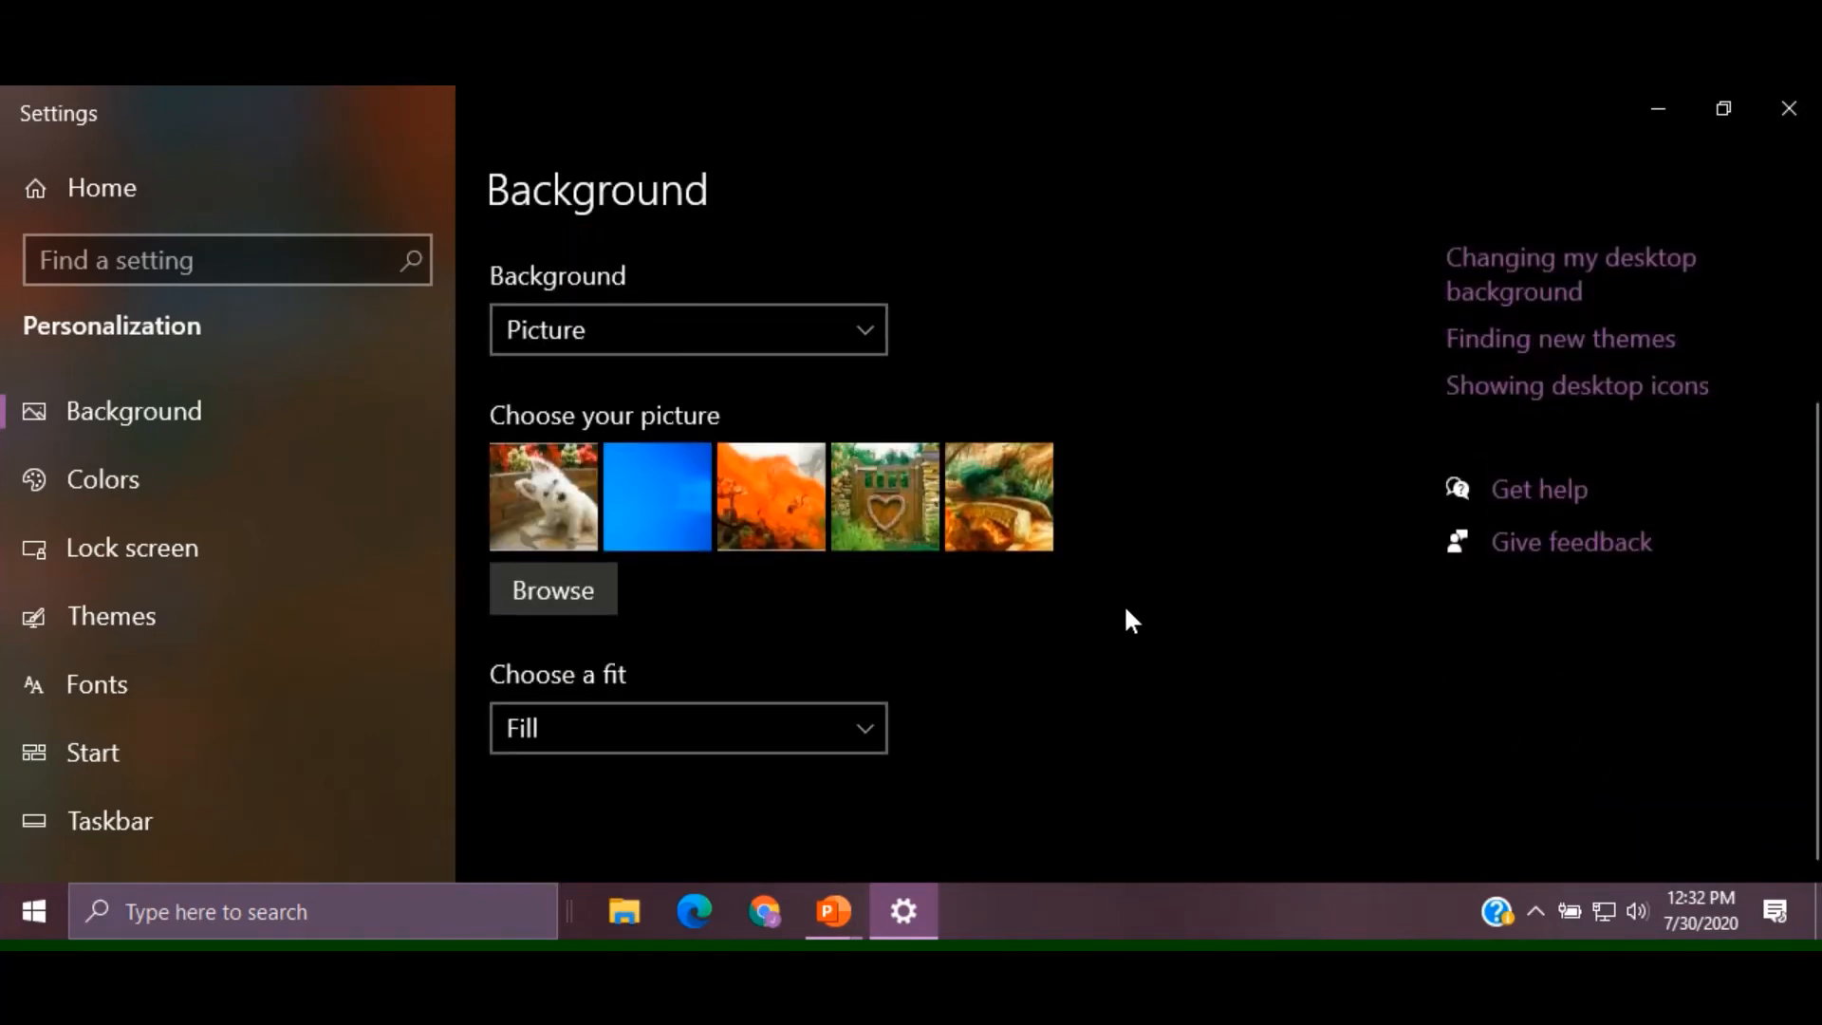
{"action": "left_click", "coordinate": [863, 726]}
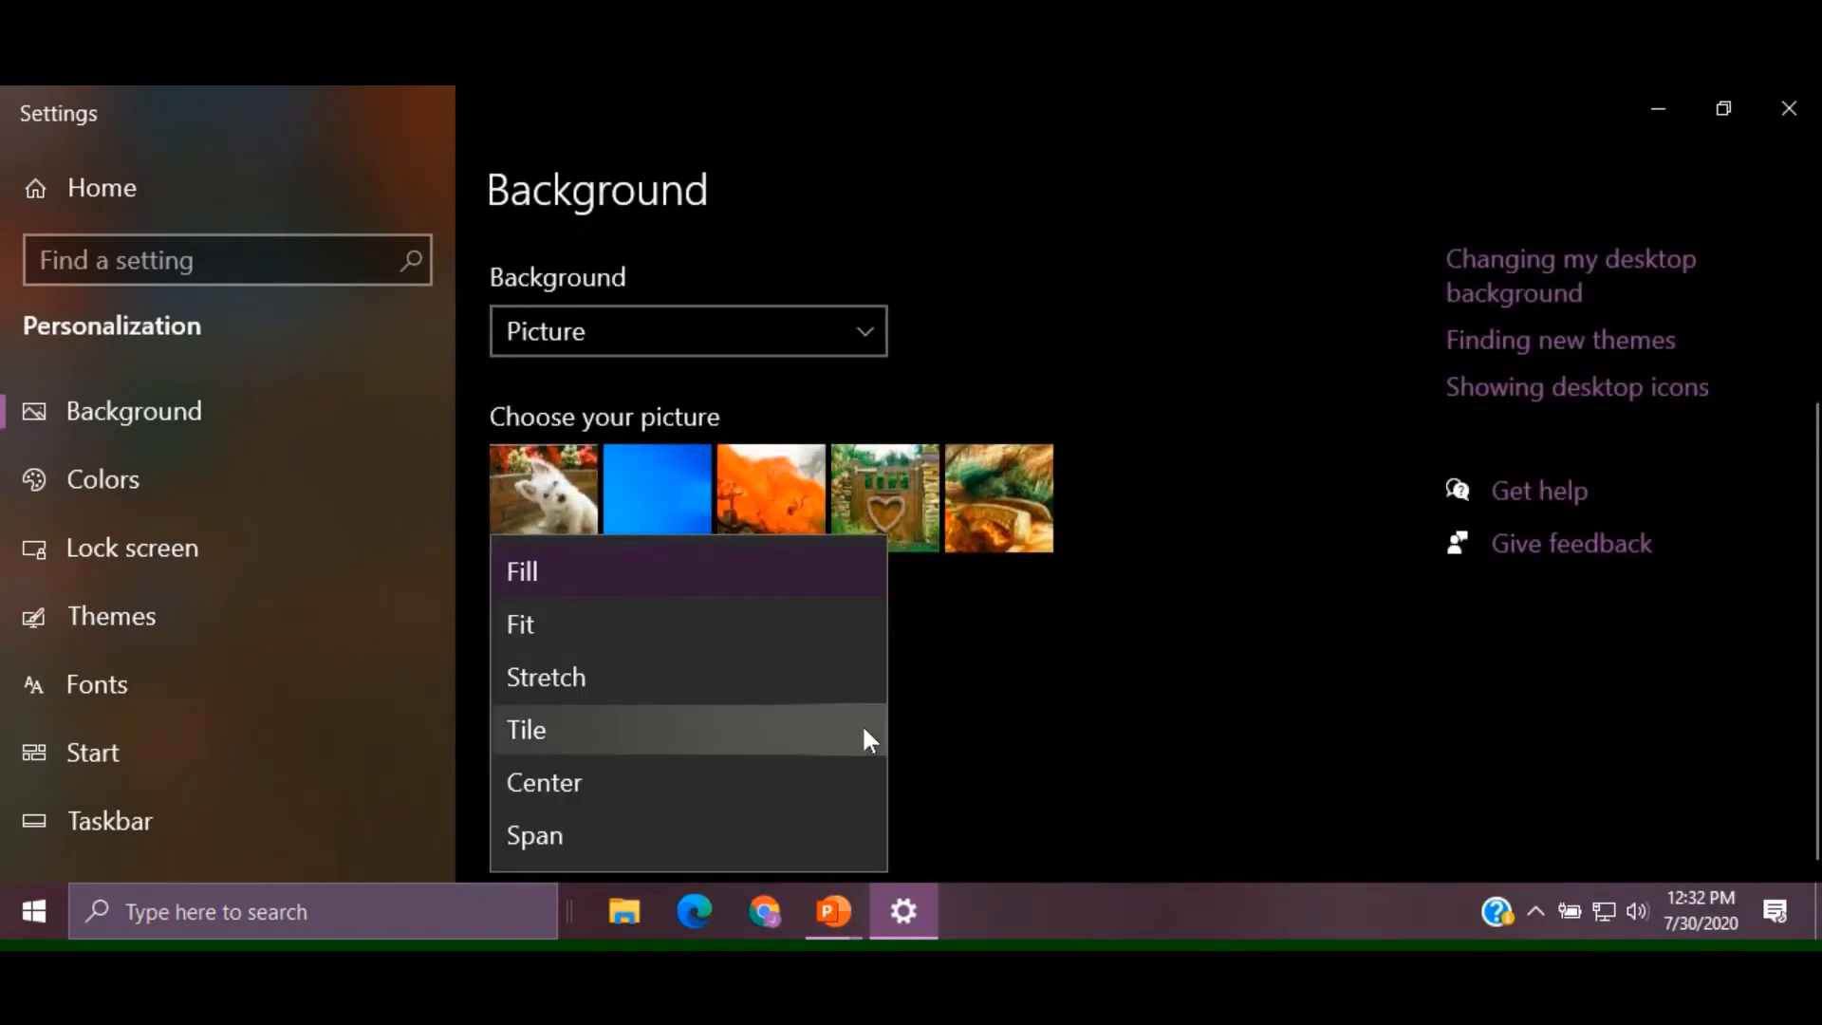
{"action": "left_click", "coordinate": [828, 677]}
{"action": "scroll", "coordinate": [907, 504], "scroll_direction": "up", "scroll_amount": 3}
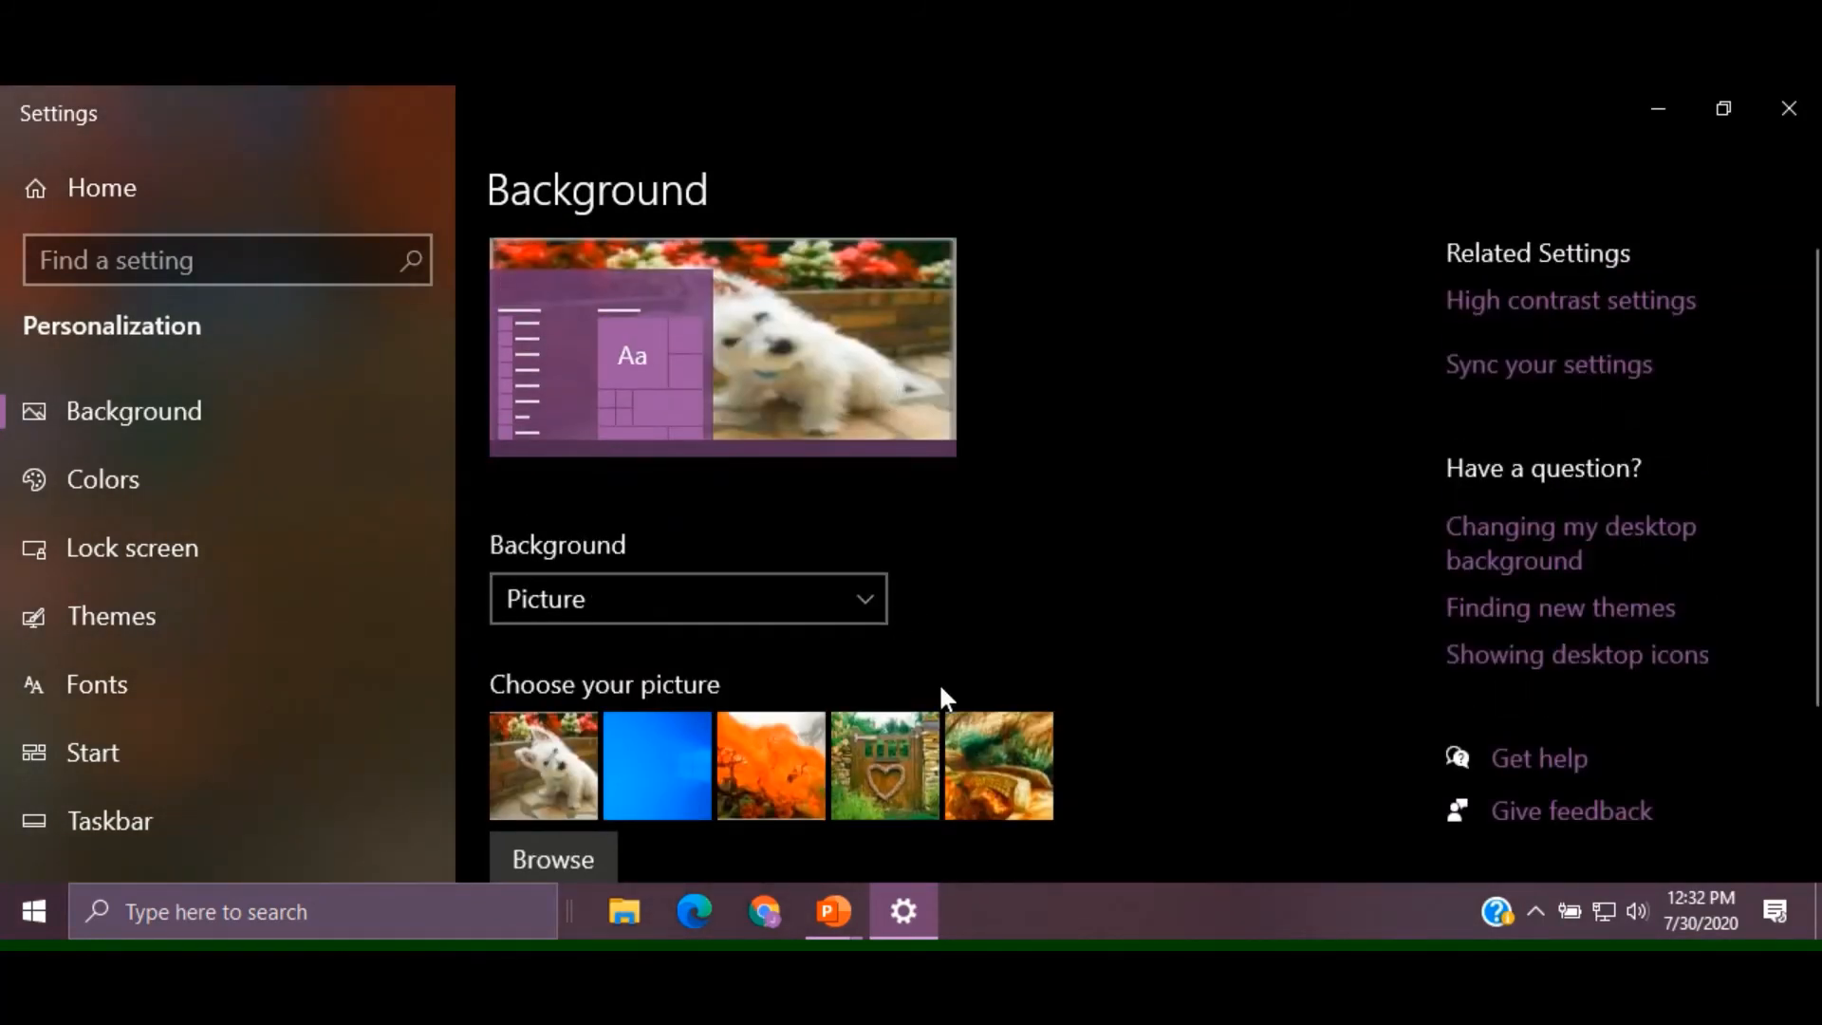
Set the background picture's fit back to Center and review the background color choices
{"action": "scroll", "coordinate": [1079, 696], "scroll_direction": "down", "scroll_amount": 3}
{"action": "left_click", "coordinate": [864, 723]}
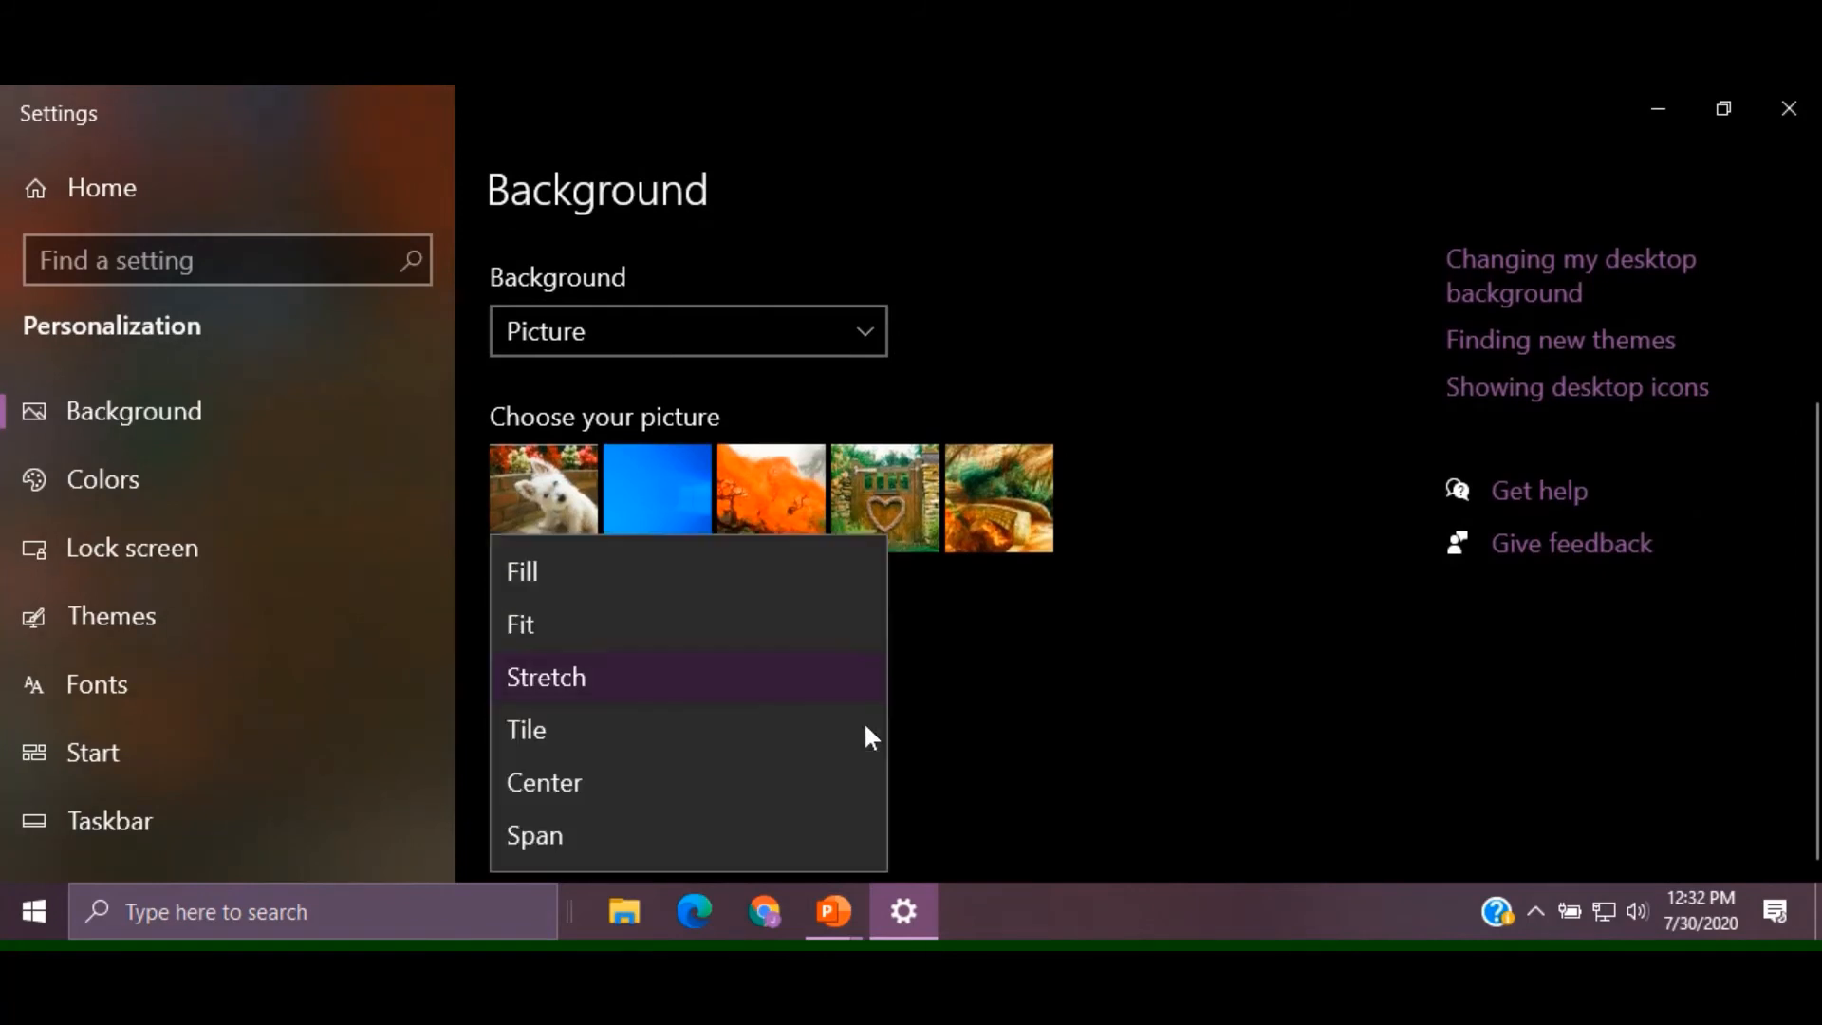
{"action": "left_click", "coordinate": [810, 780]}
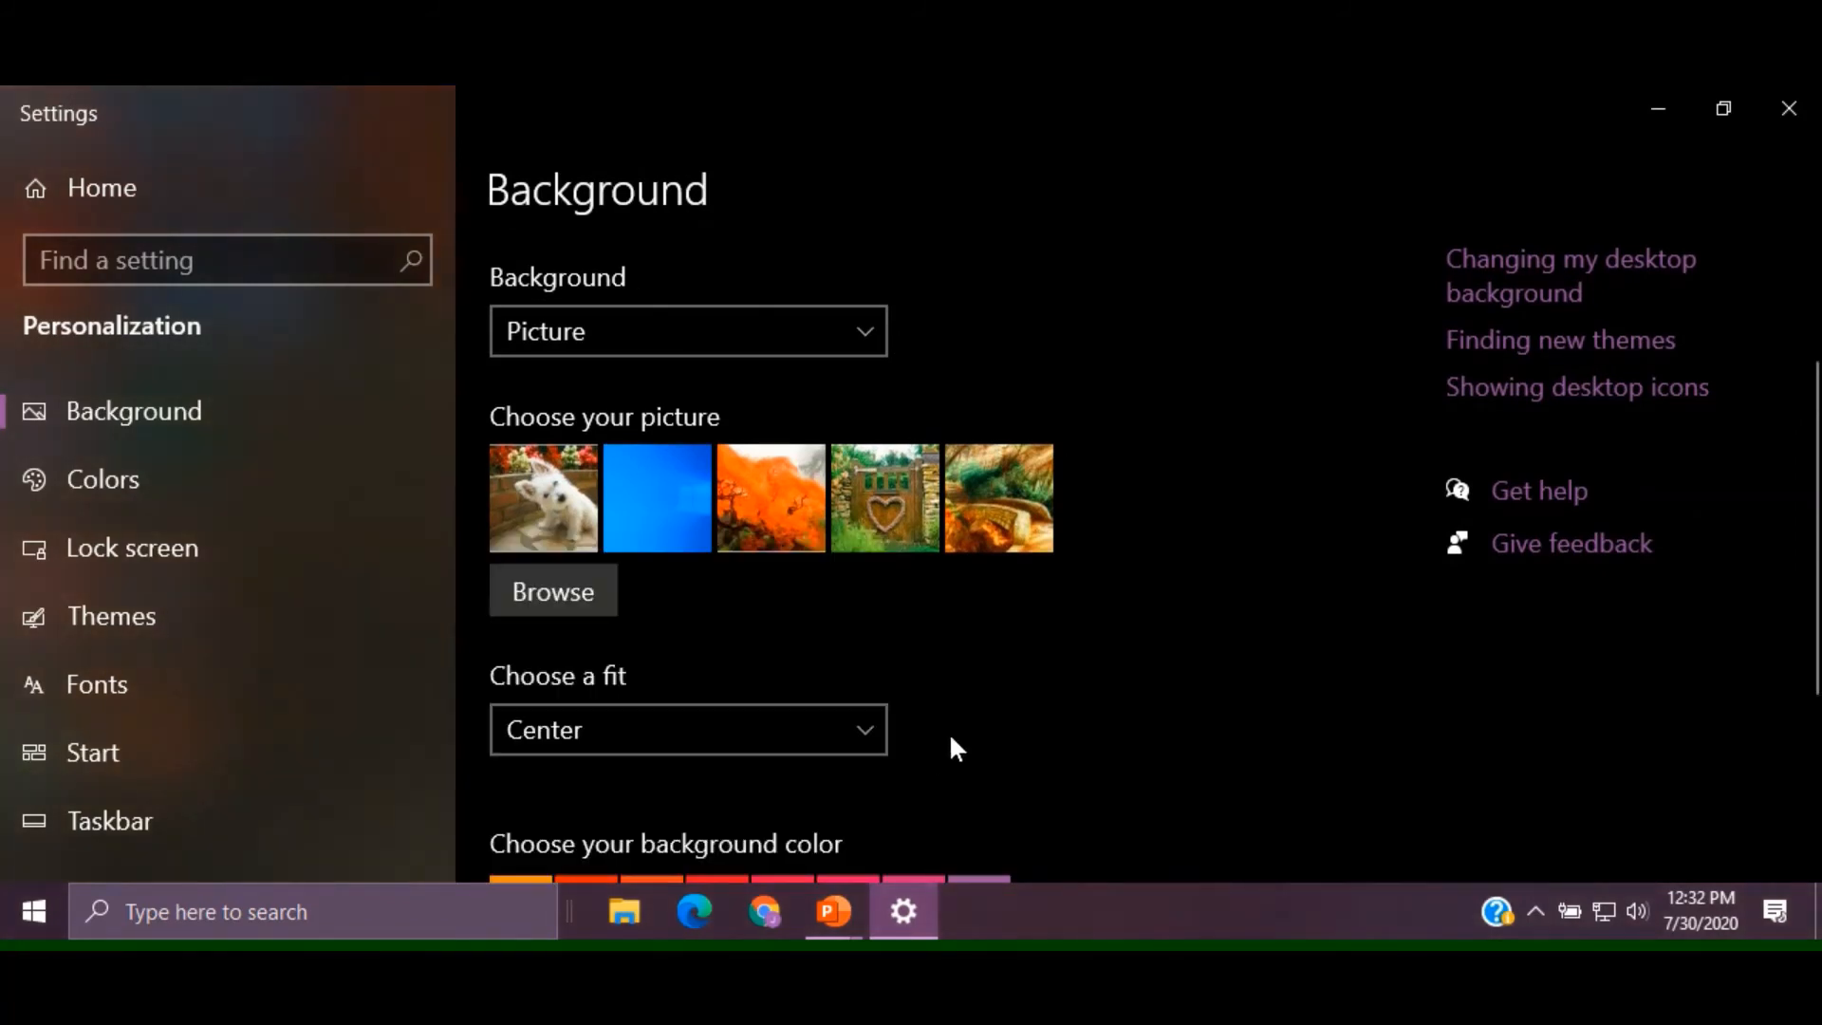
{"action": "scroll", "coordinate": [955, 749], "scroll_direction": "down", "scroll_amount": 4}
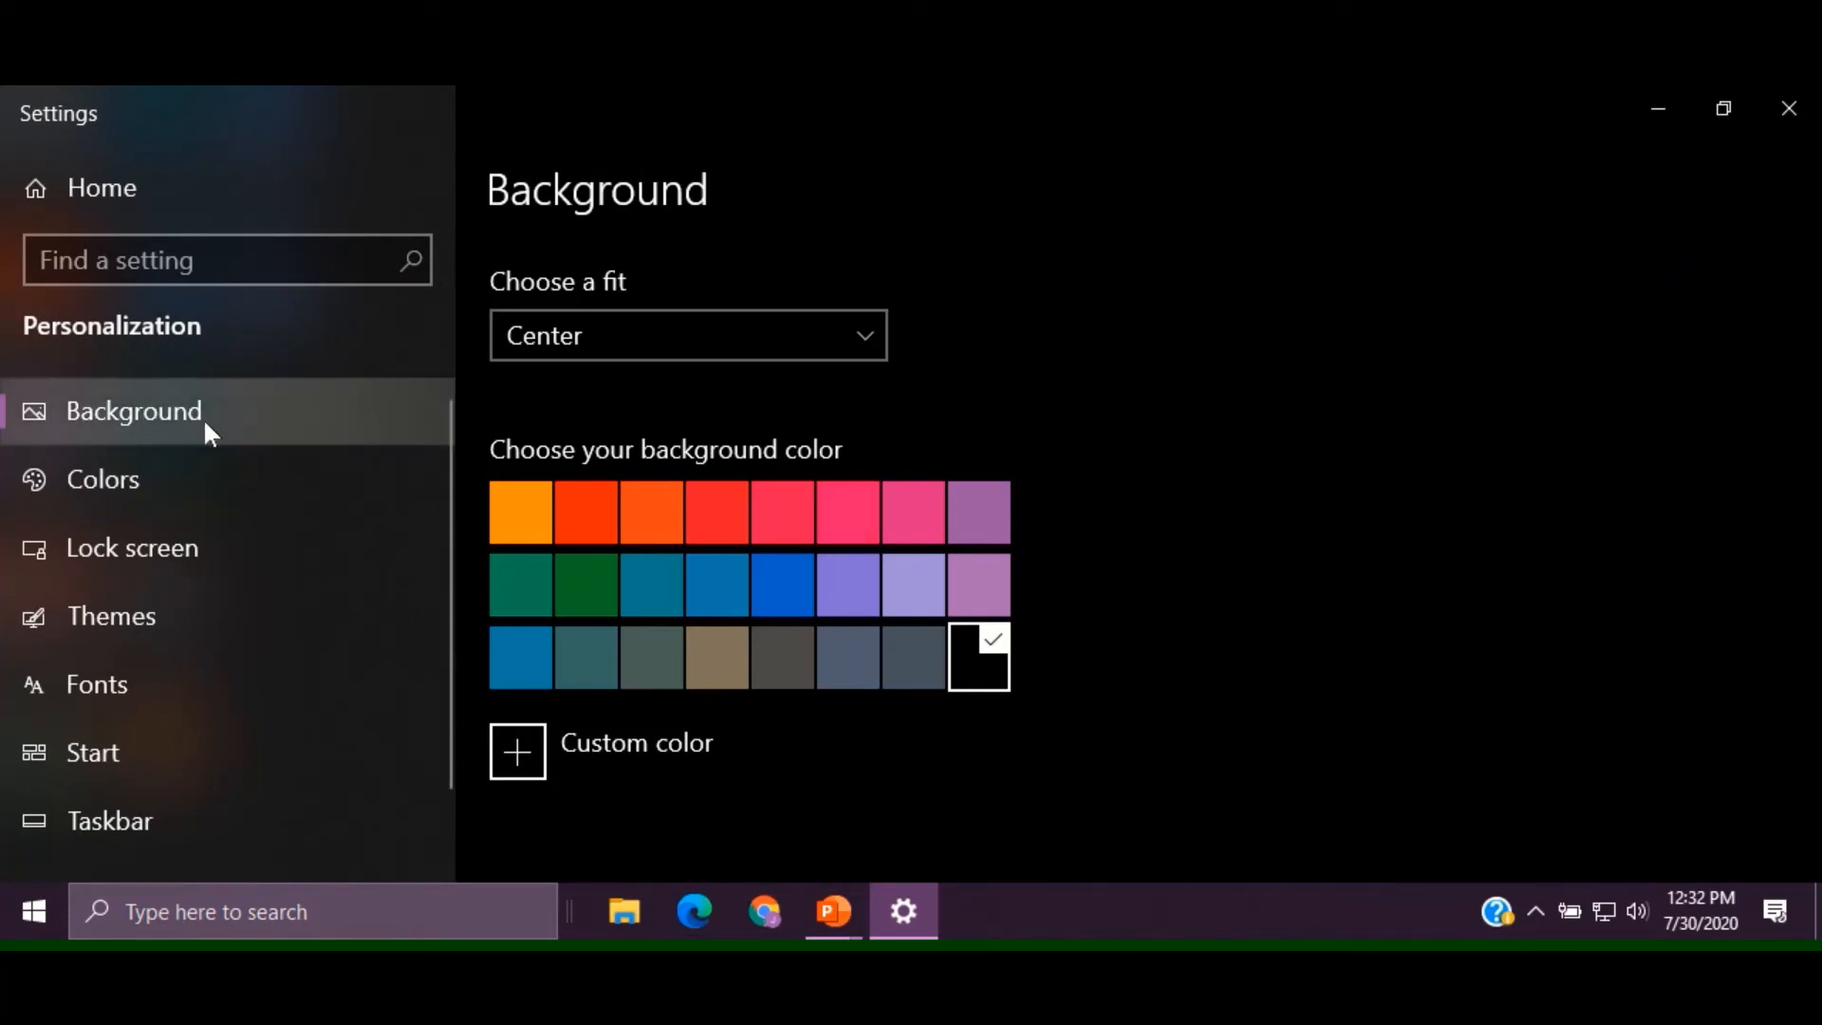
Open the Colors settings, try the Light color mode and return it to Dark
{"action": "left_click", "coordinate": [180, 475]}
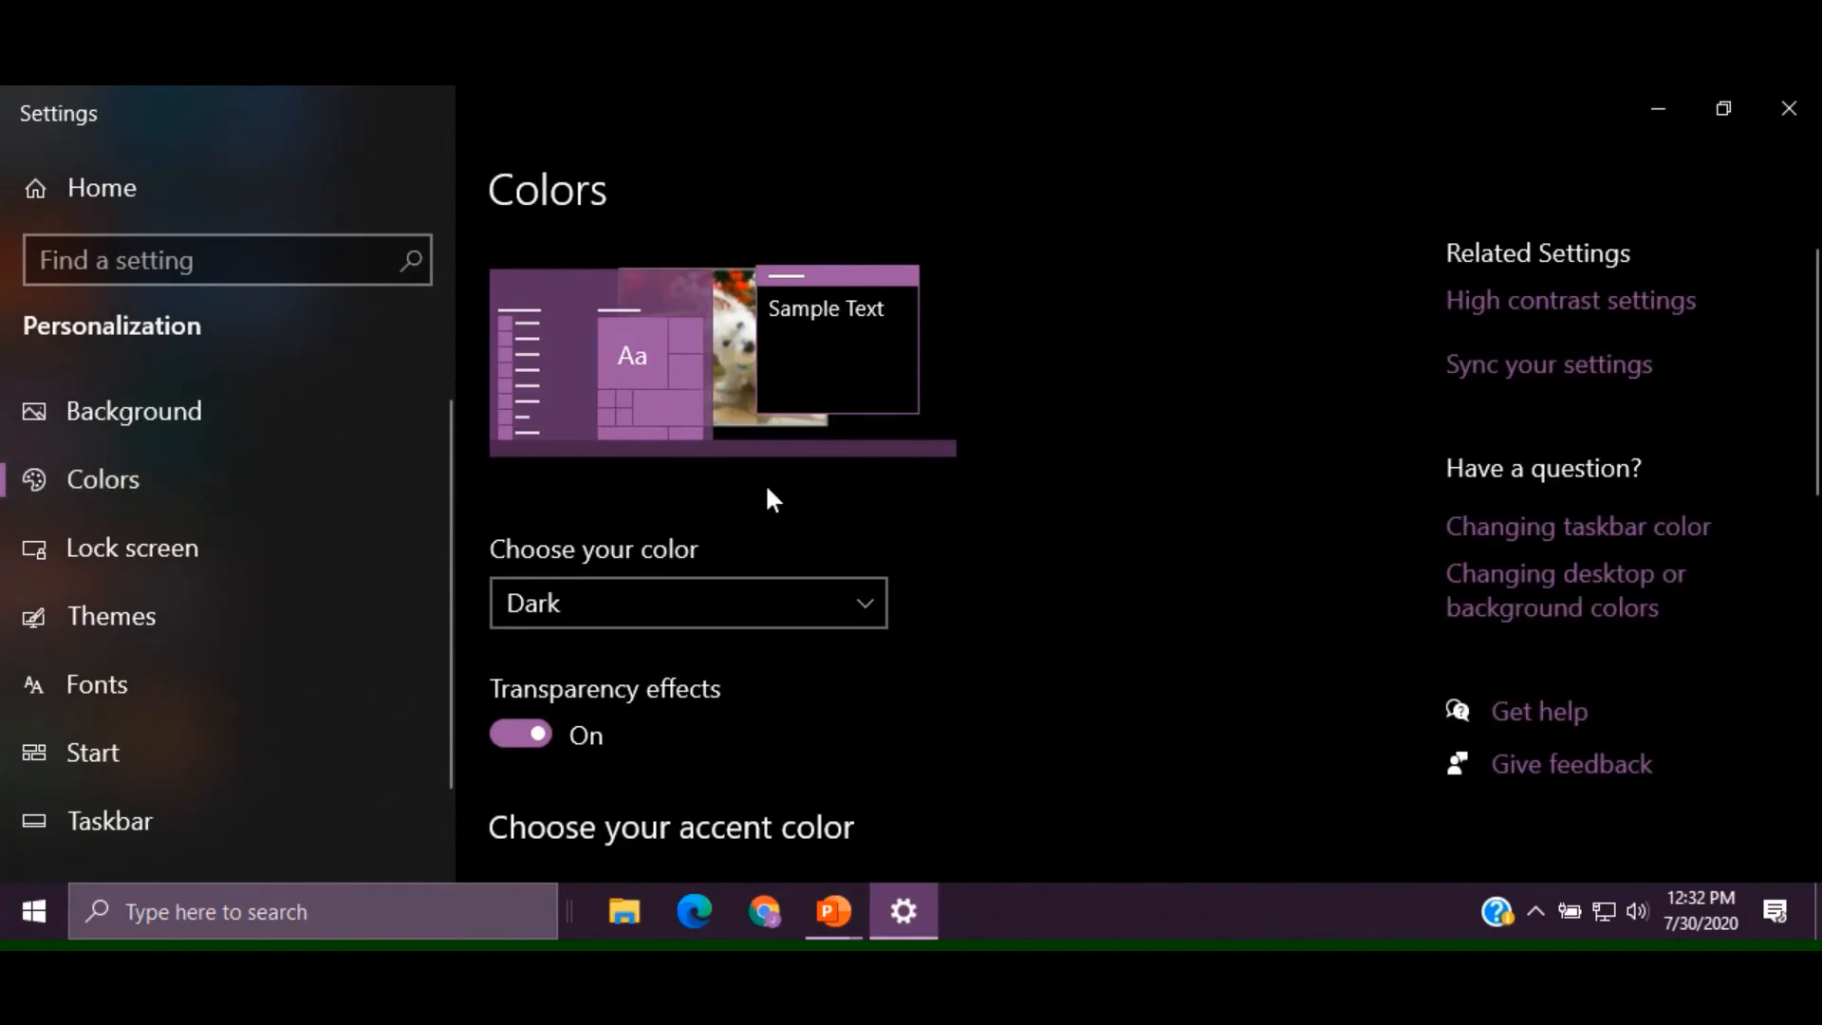
{"action": "left_click", "coordinate": [862, 603]}
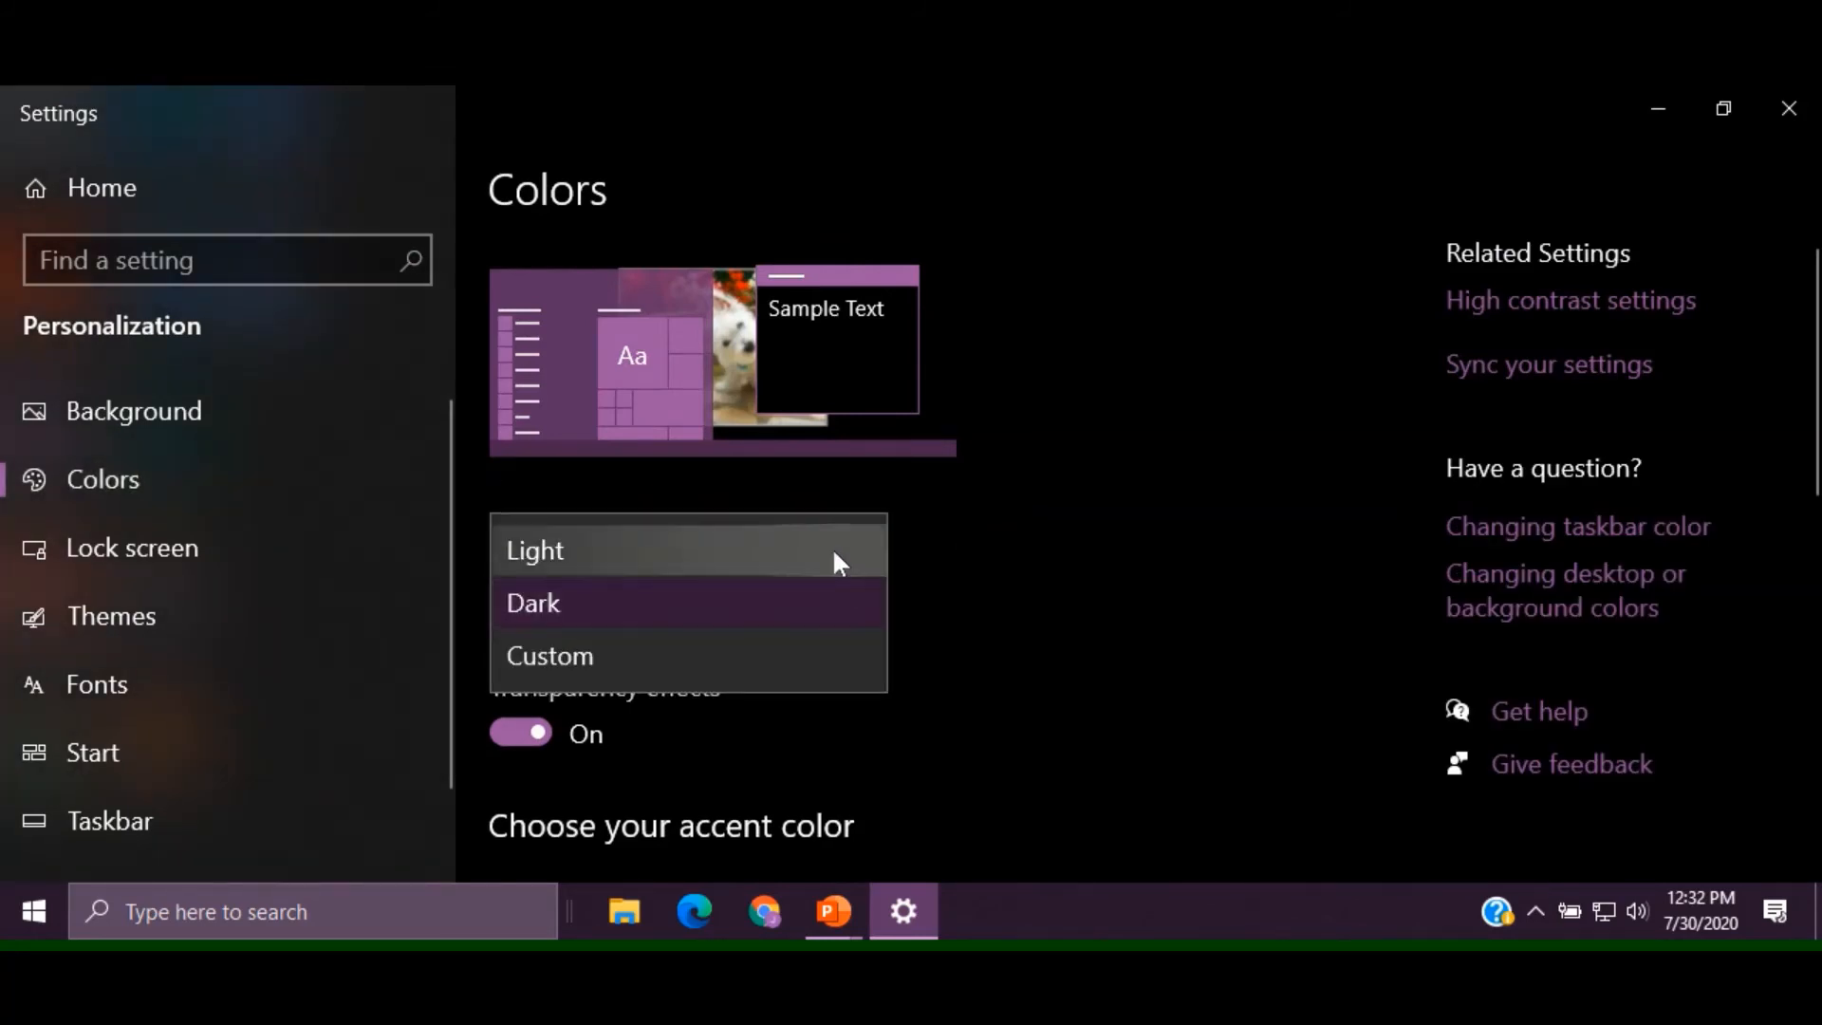
{"action": "left_click", "coordinate": [835, 560]}
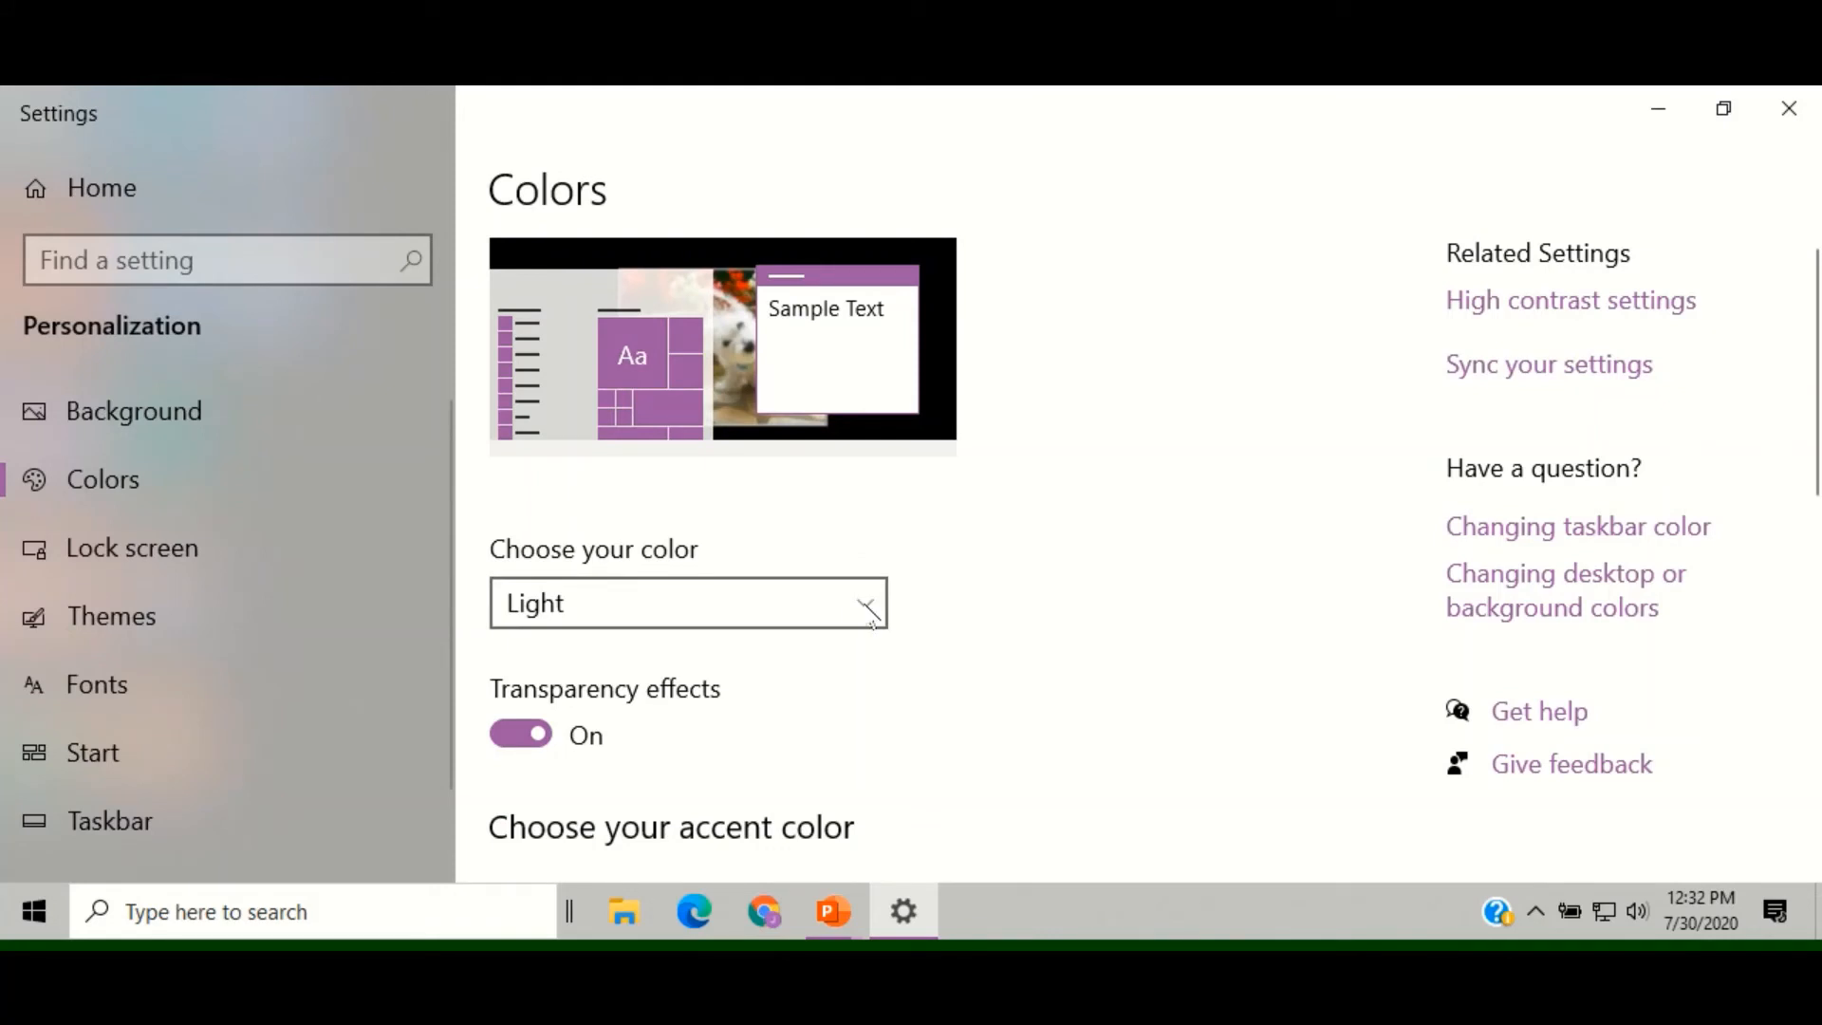
{"action": "left_click", "coordinate": [869, 612]}
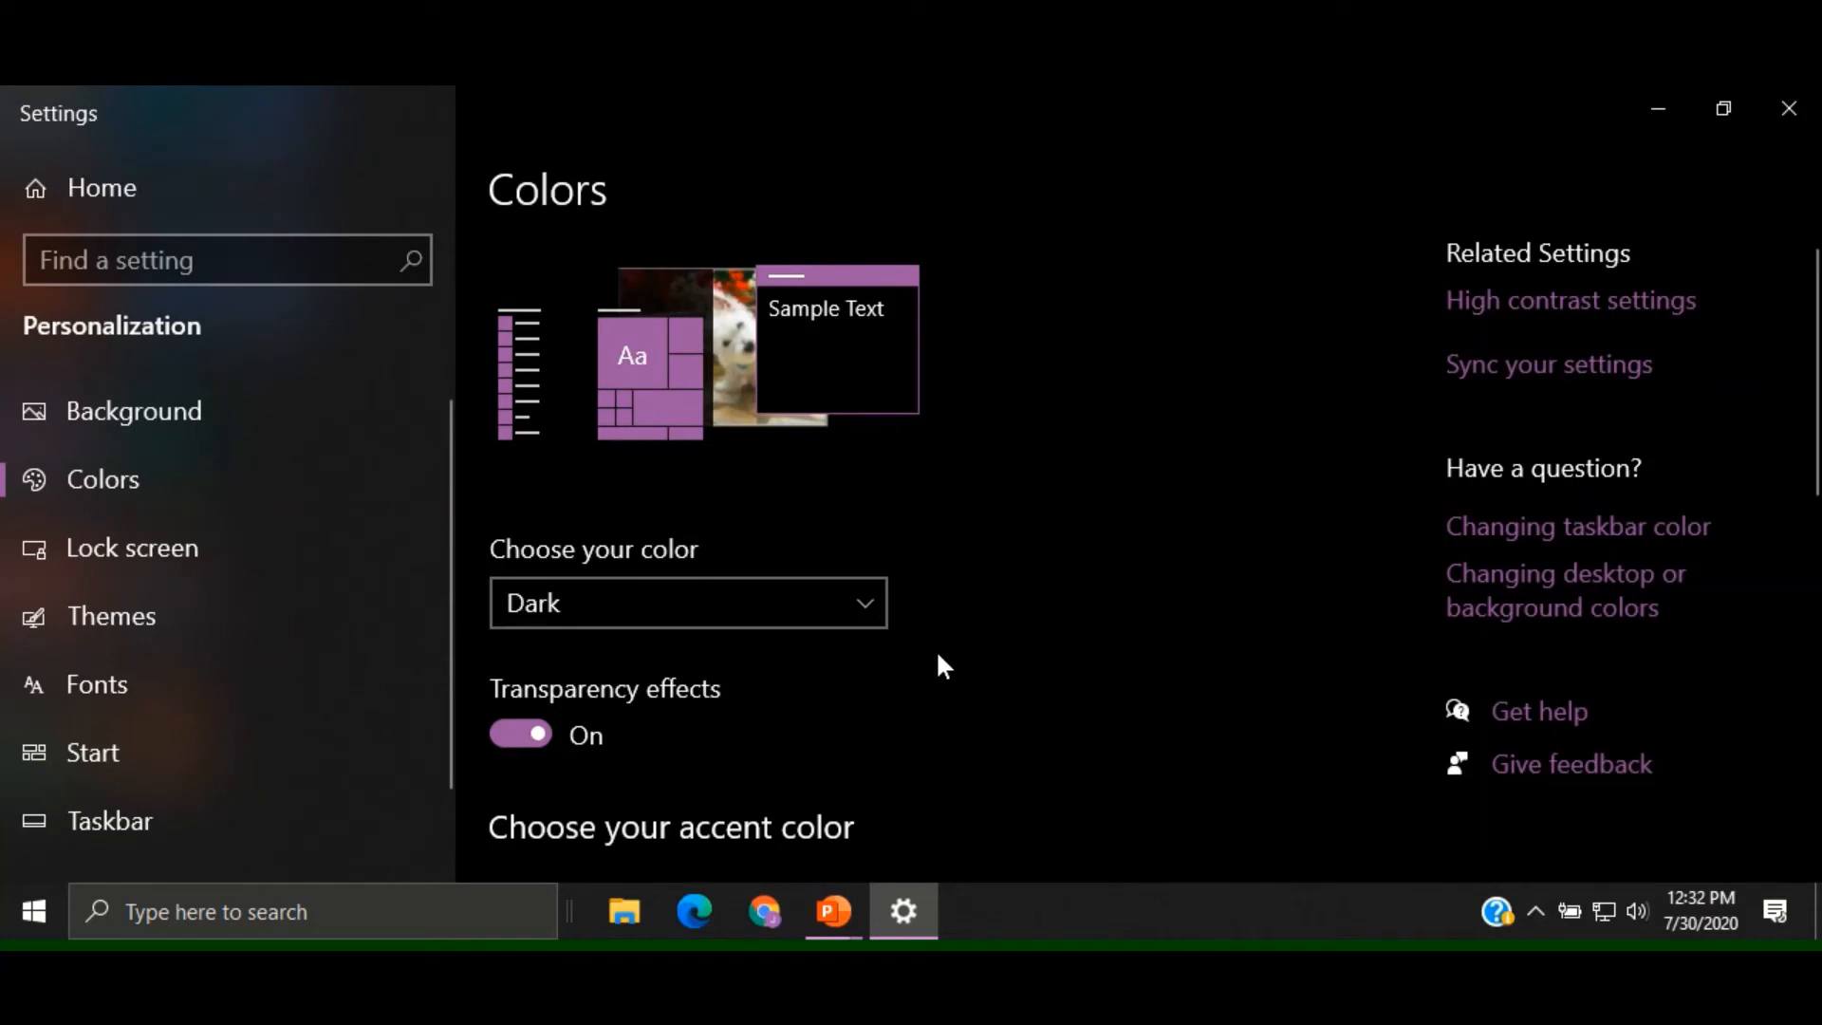
Review the accent color options, turn on the accent color for Start, taskbar, and action center, and check the preview
{"action": "scroll", "coordinate": [1050, 694], "scroll_direction": "down", "scroll_amount": 4}
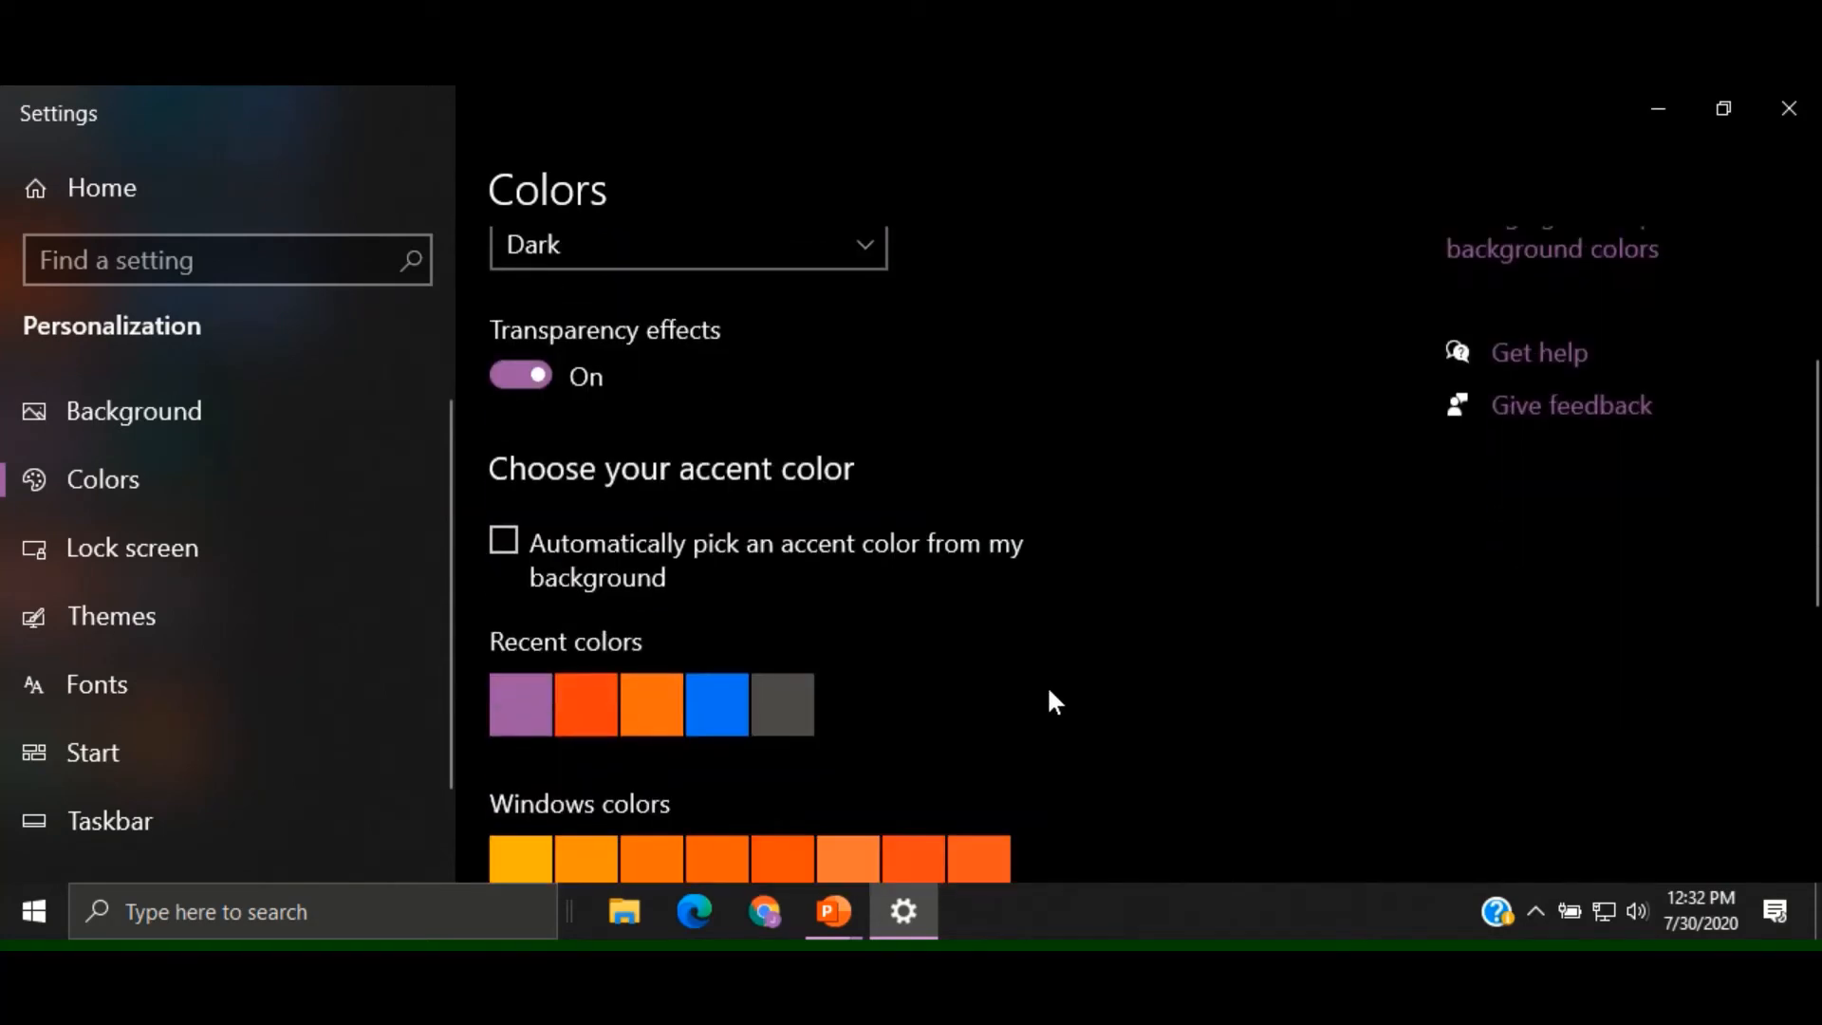
{"action": "scroll", "coordinate": [1082, 674], "scroll_direction": "down", "scroll_amount": 5}
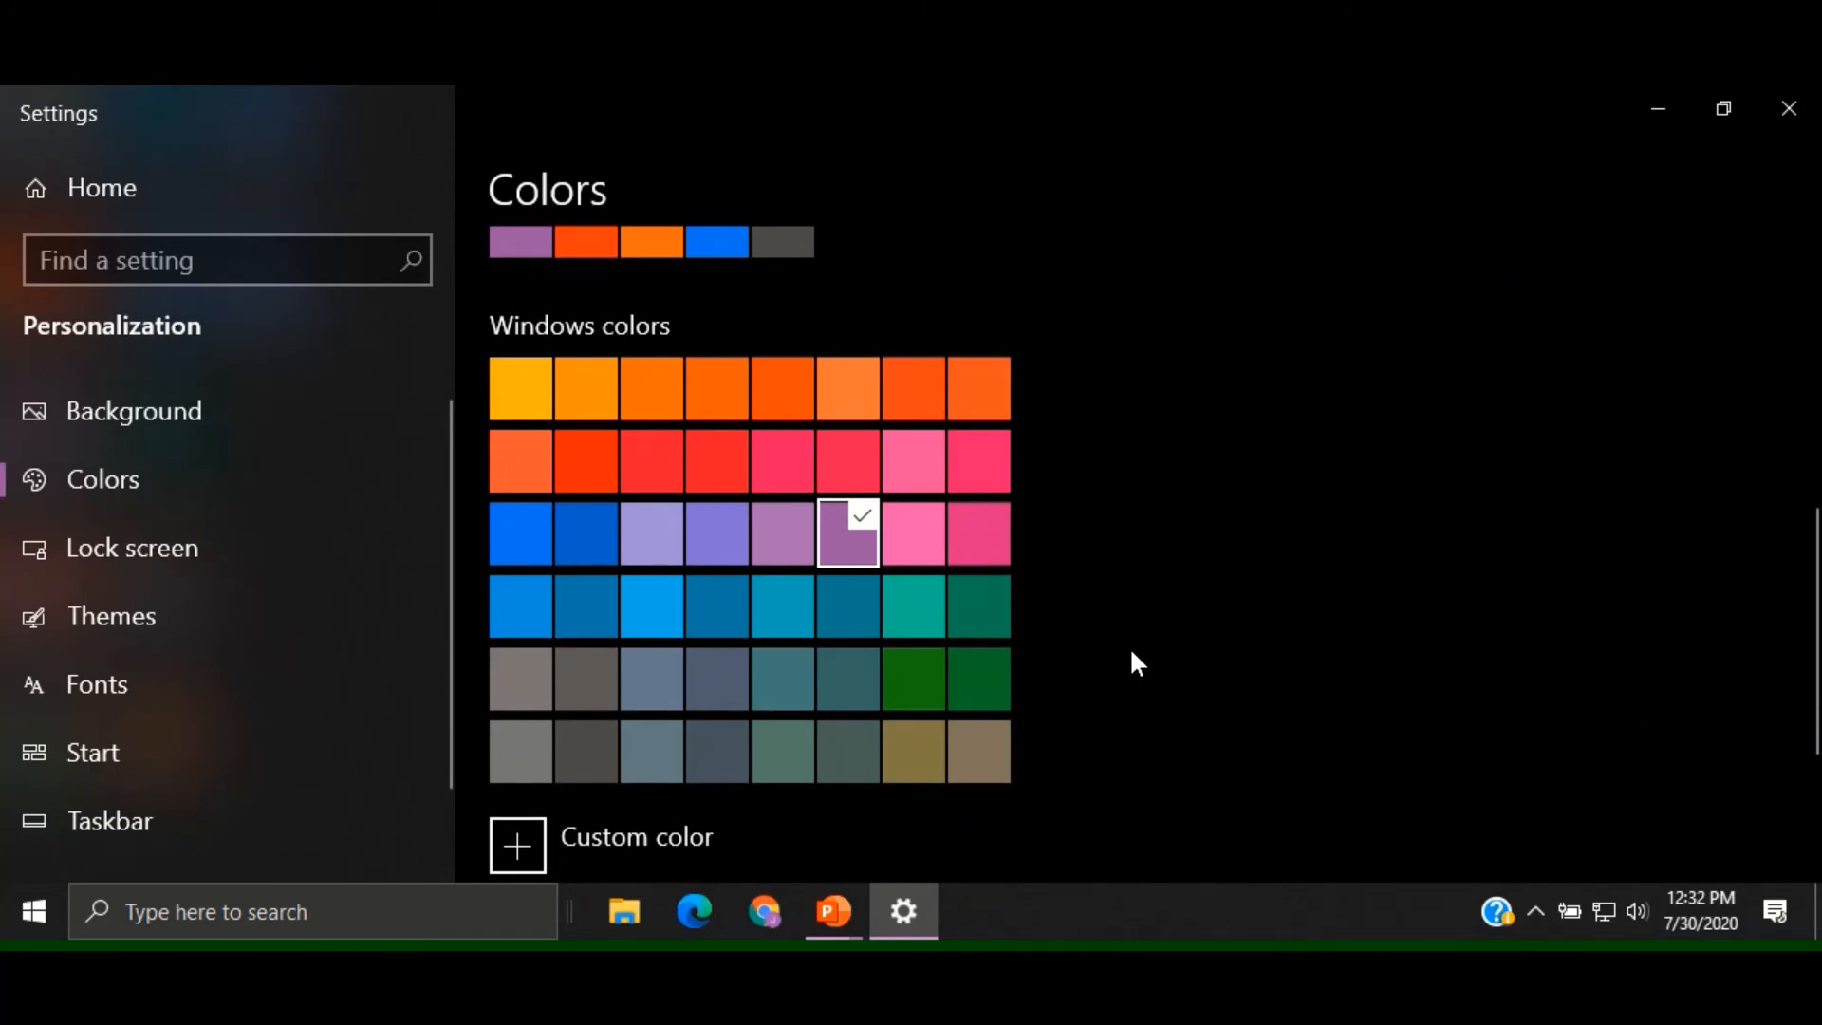
{"action": "scroll", "coordinate": [1131, 652], "scroll_direction": "down", "scroll_amount": 3}
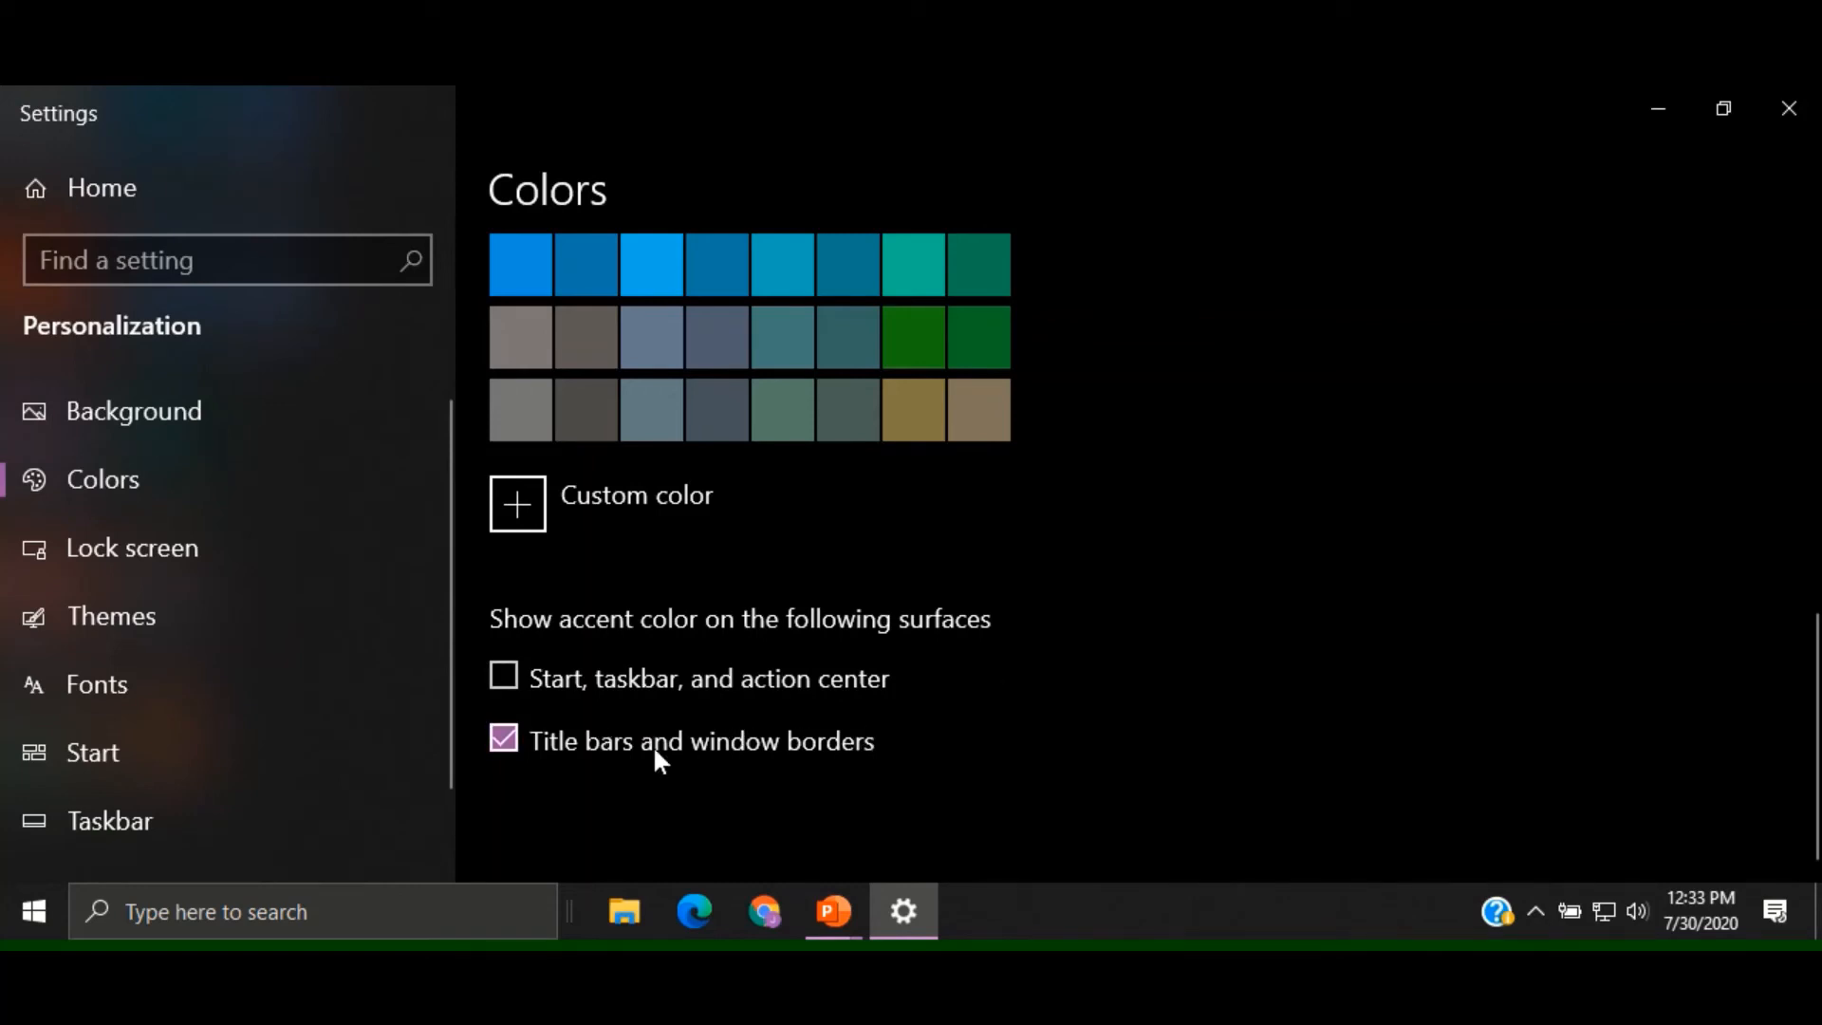
{"action": "scroll", "coordinate": [1059, 645], "scroll_direction": "up", "scroll_amount": 10}
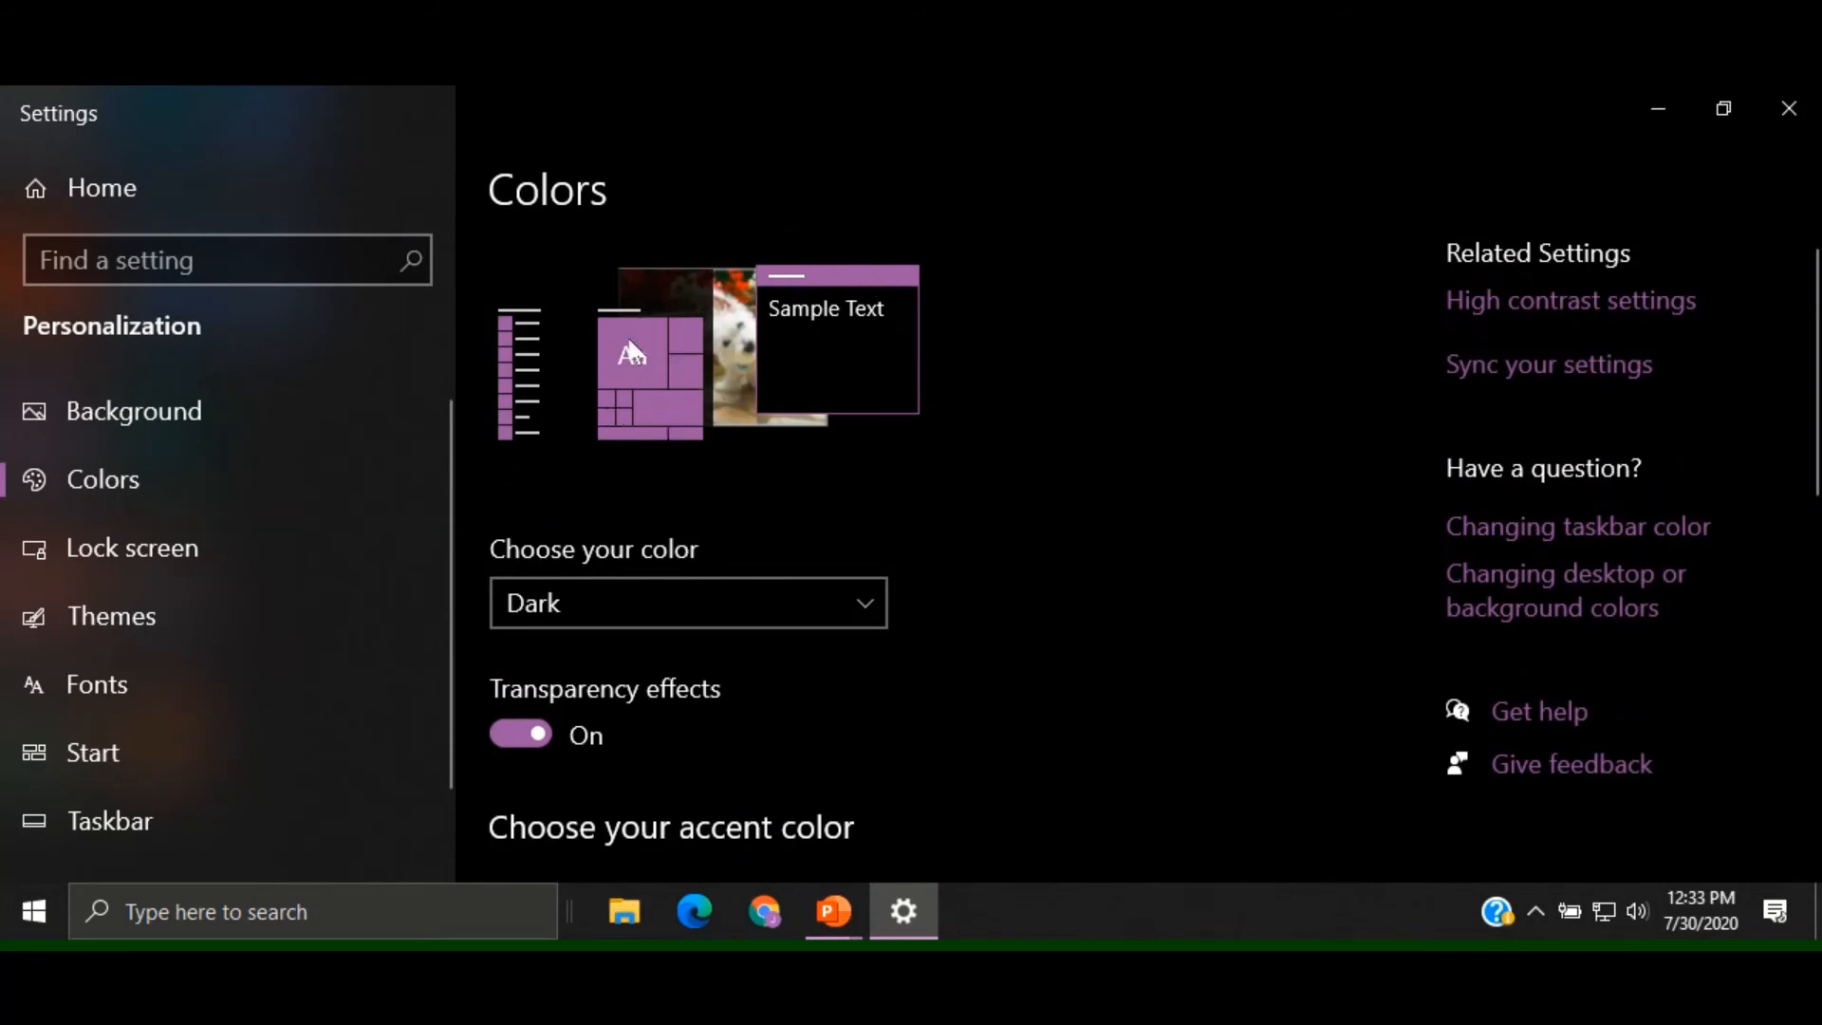
{"action": "scroll", "coordinate": [1024, 559], "scroll_direction": "down", "scroll_amount": 10}
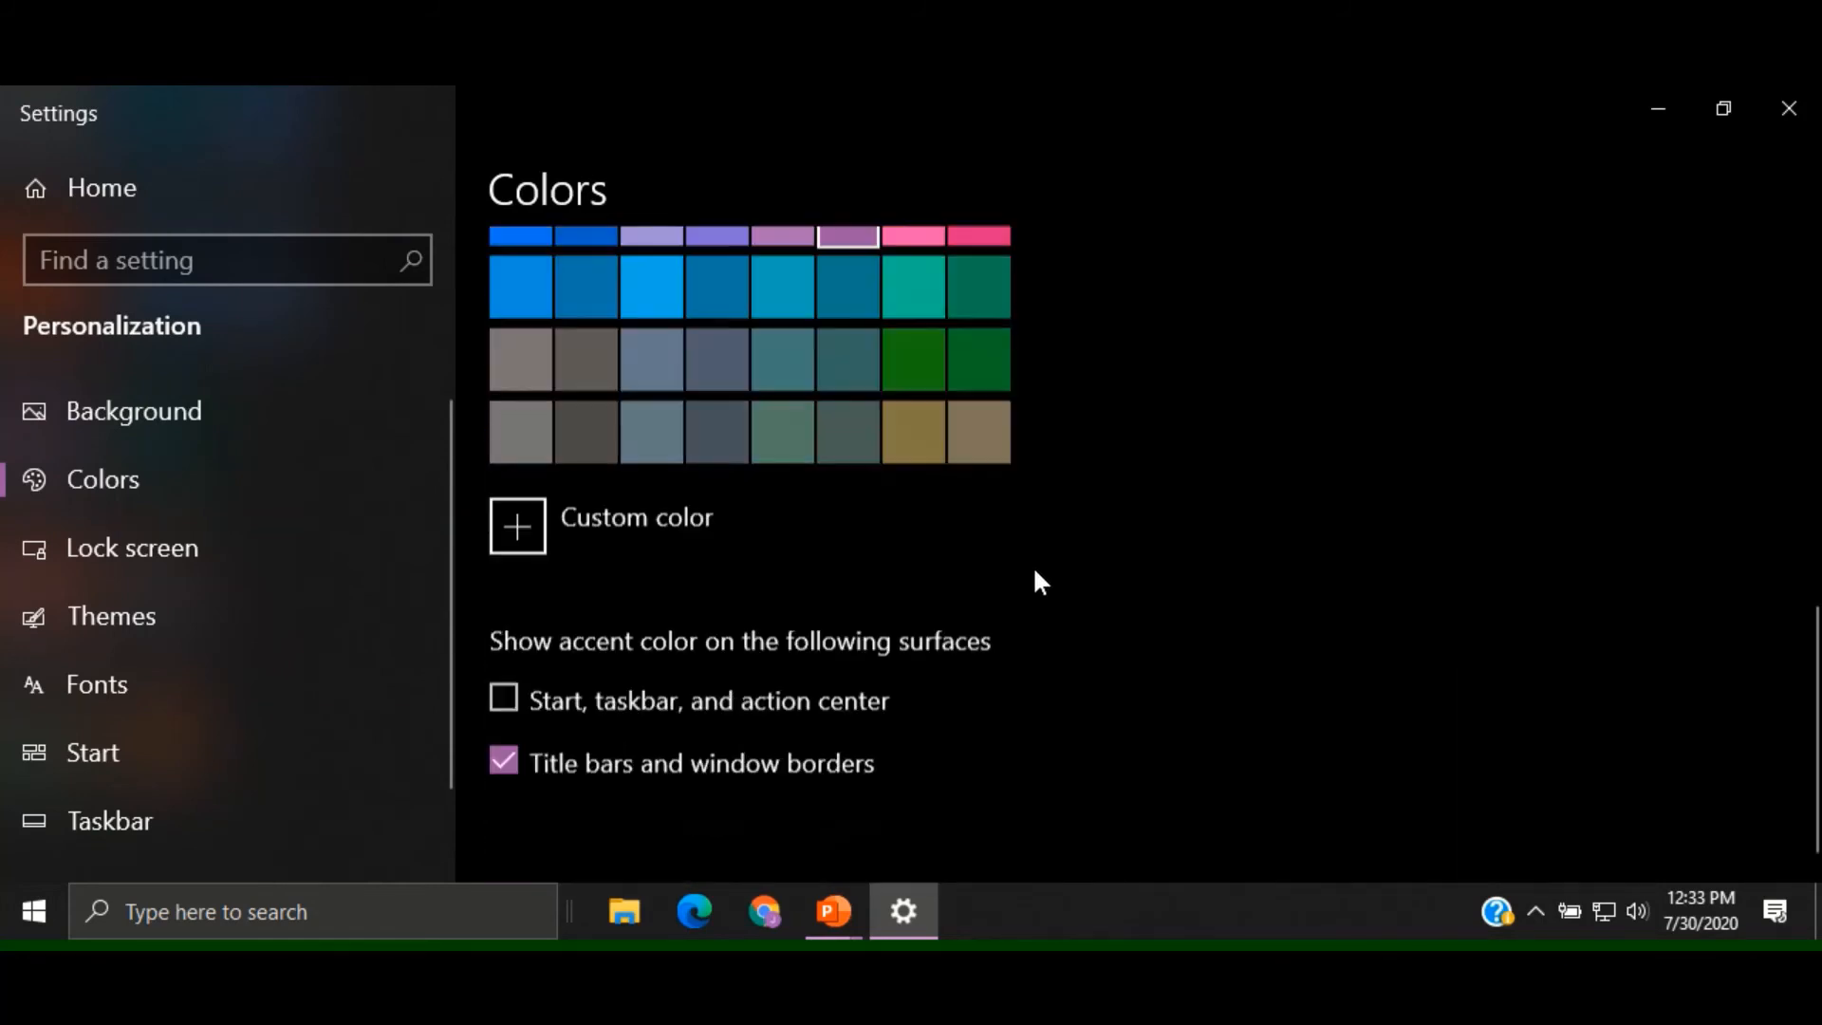
{"action": "left_click", "coordinate": [502, 679]}
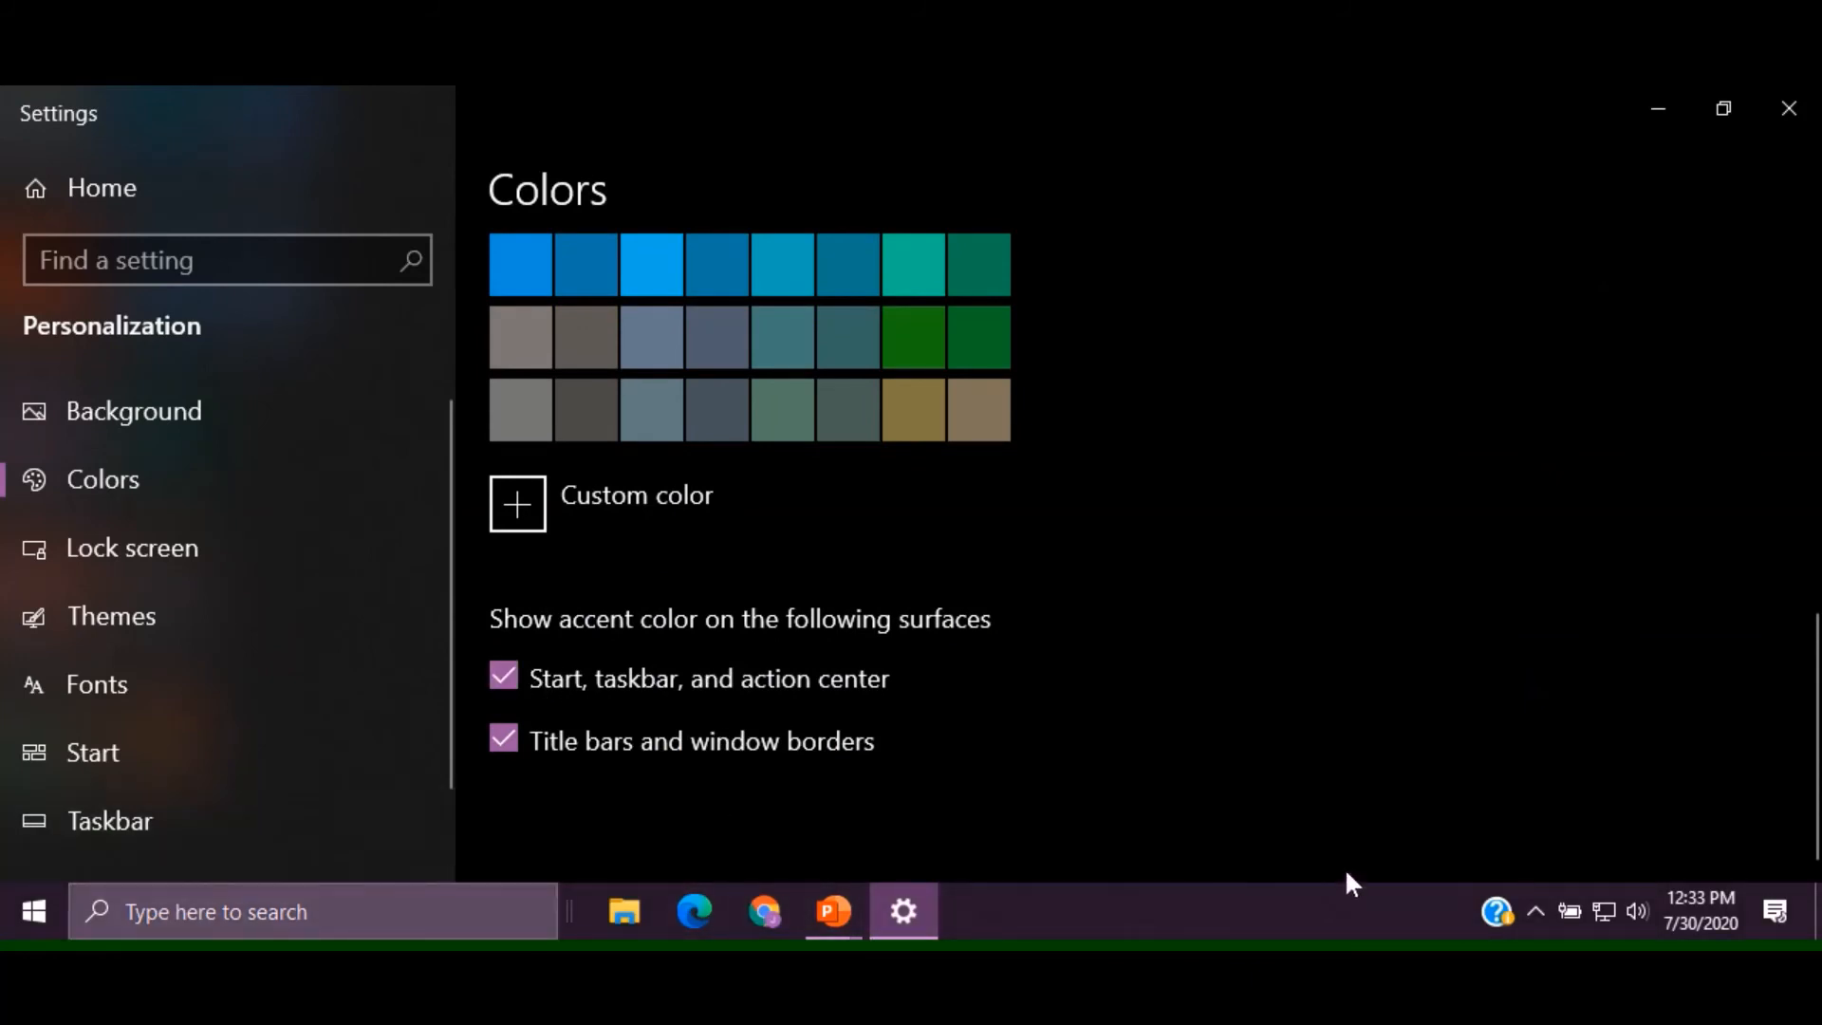
{"action": "scroll", "coordinate": [1238, 636], "scroll_direction": "up", "scroll_amount": 5}
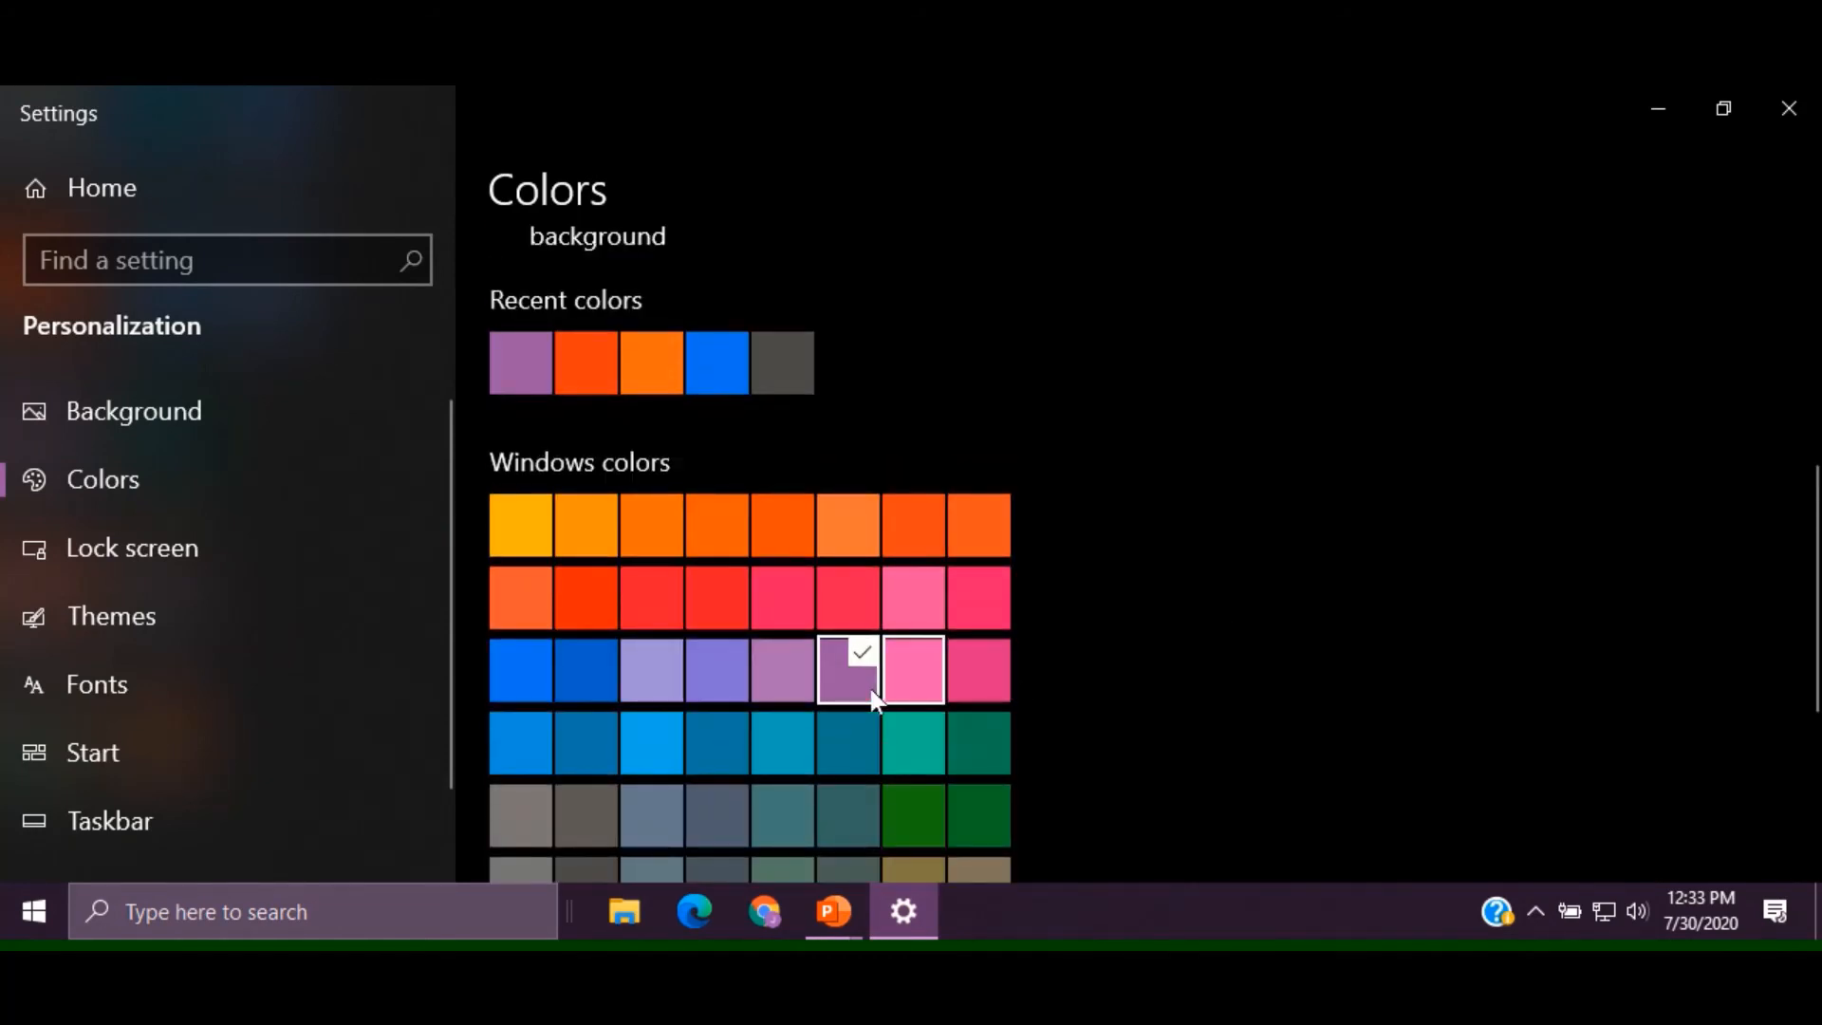
{"action": "scroll", "coordinate": [943, 435], "scroll_direction": "up", "scroll_amount": 5}
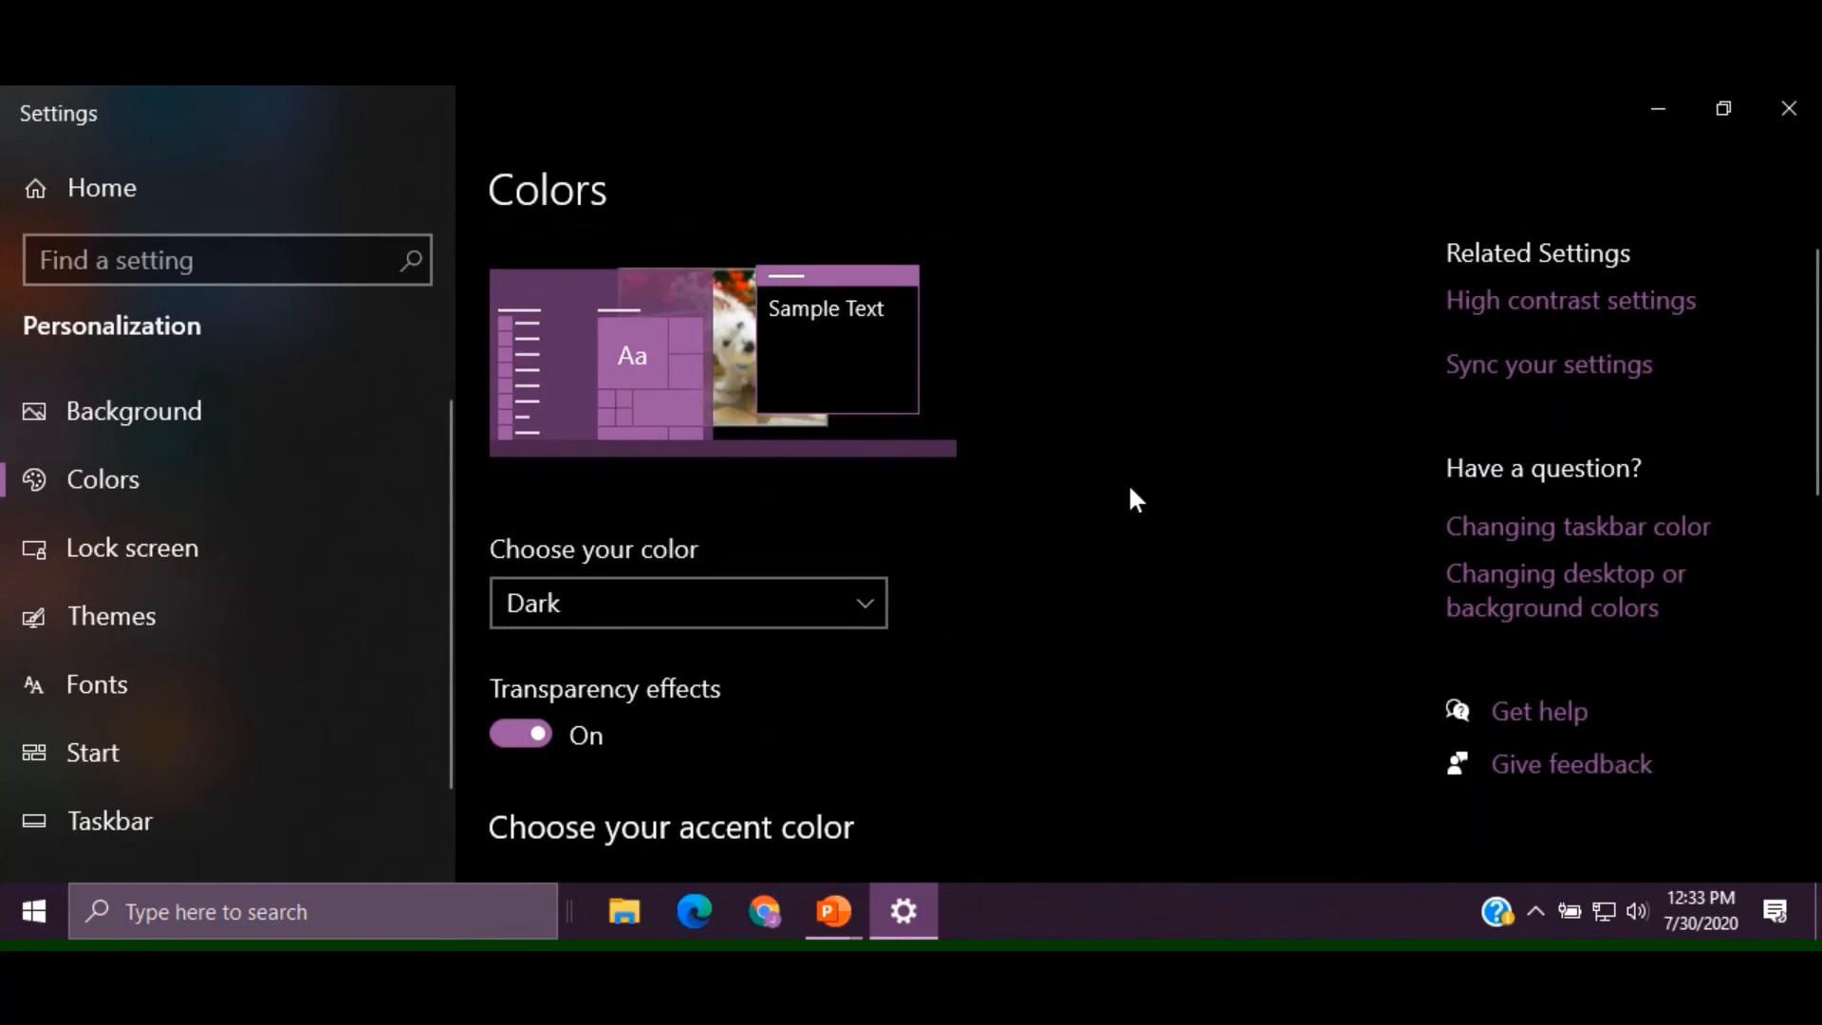
Open the Lock screen settings, choose the beach cave picture as the background and check its preview
{"action": "left_click", "coordinate": [121, 549]}
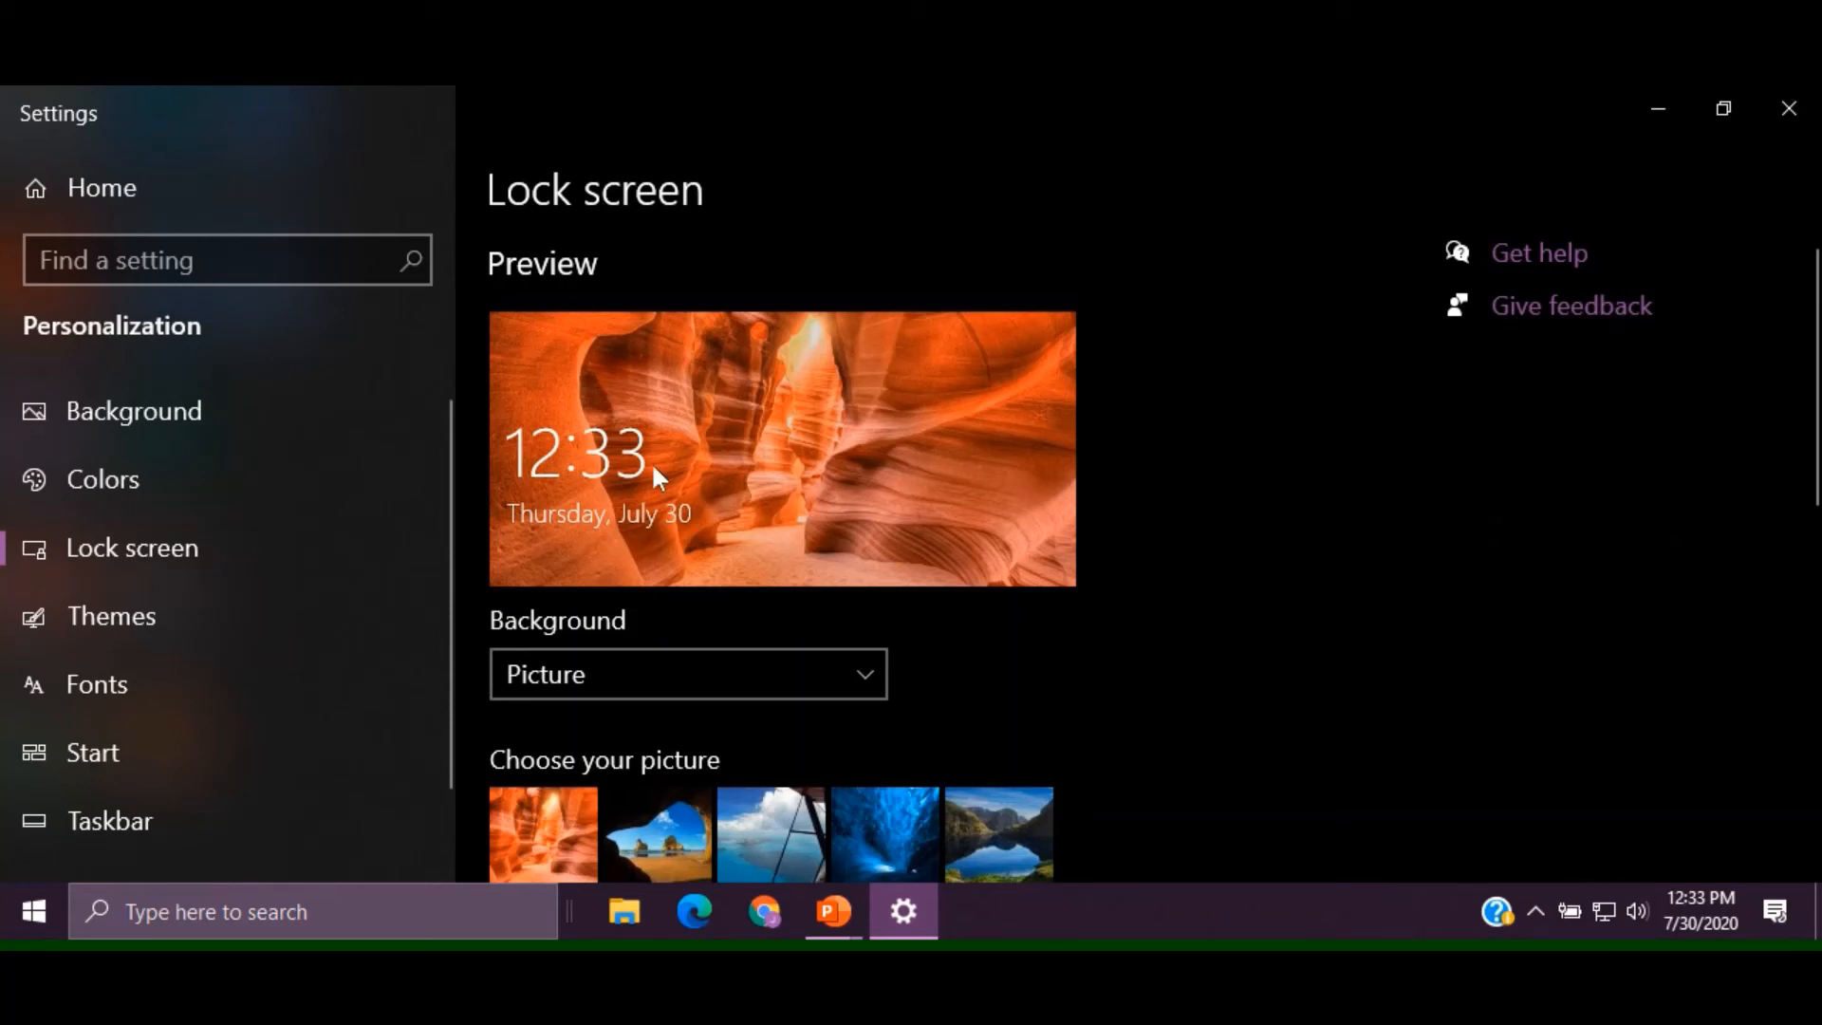
{"action": "scroll", "coordinate": [1188, 505], "scroll_direction": "down", "scroll_amount": 4}
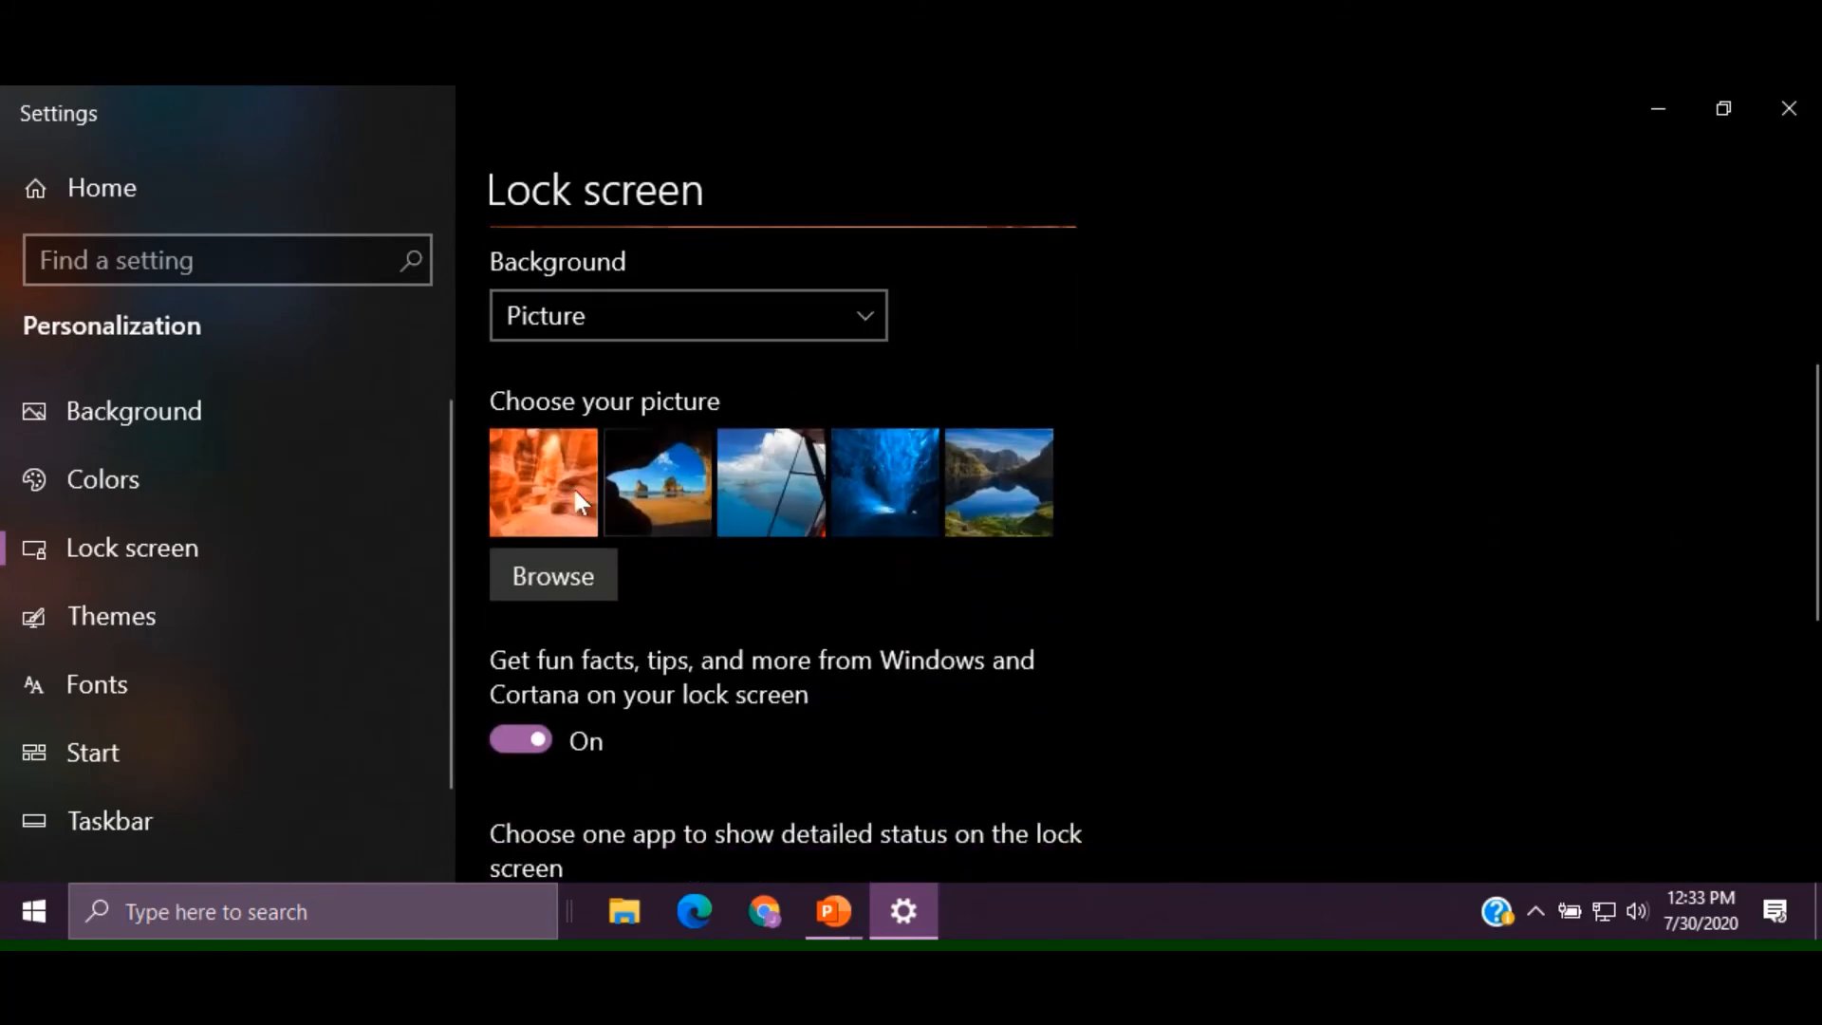
{"action": "left_click", "coordinate": [637, 477]}
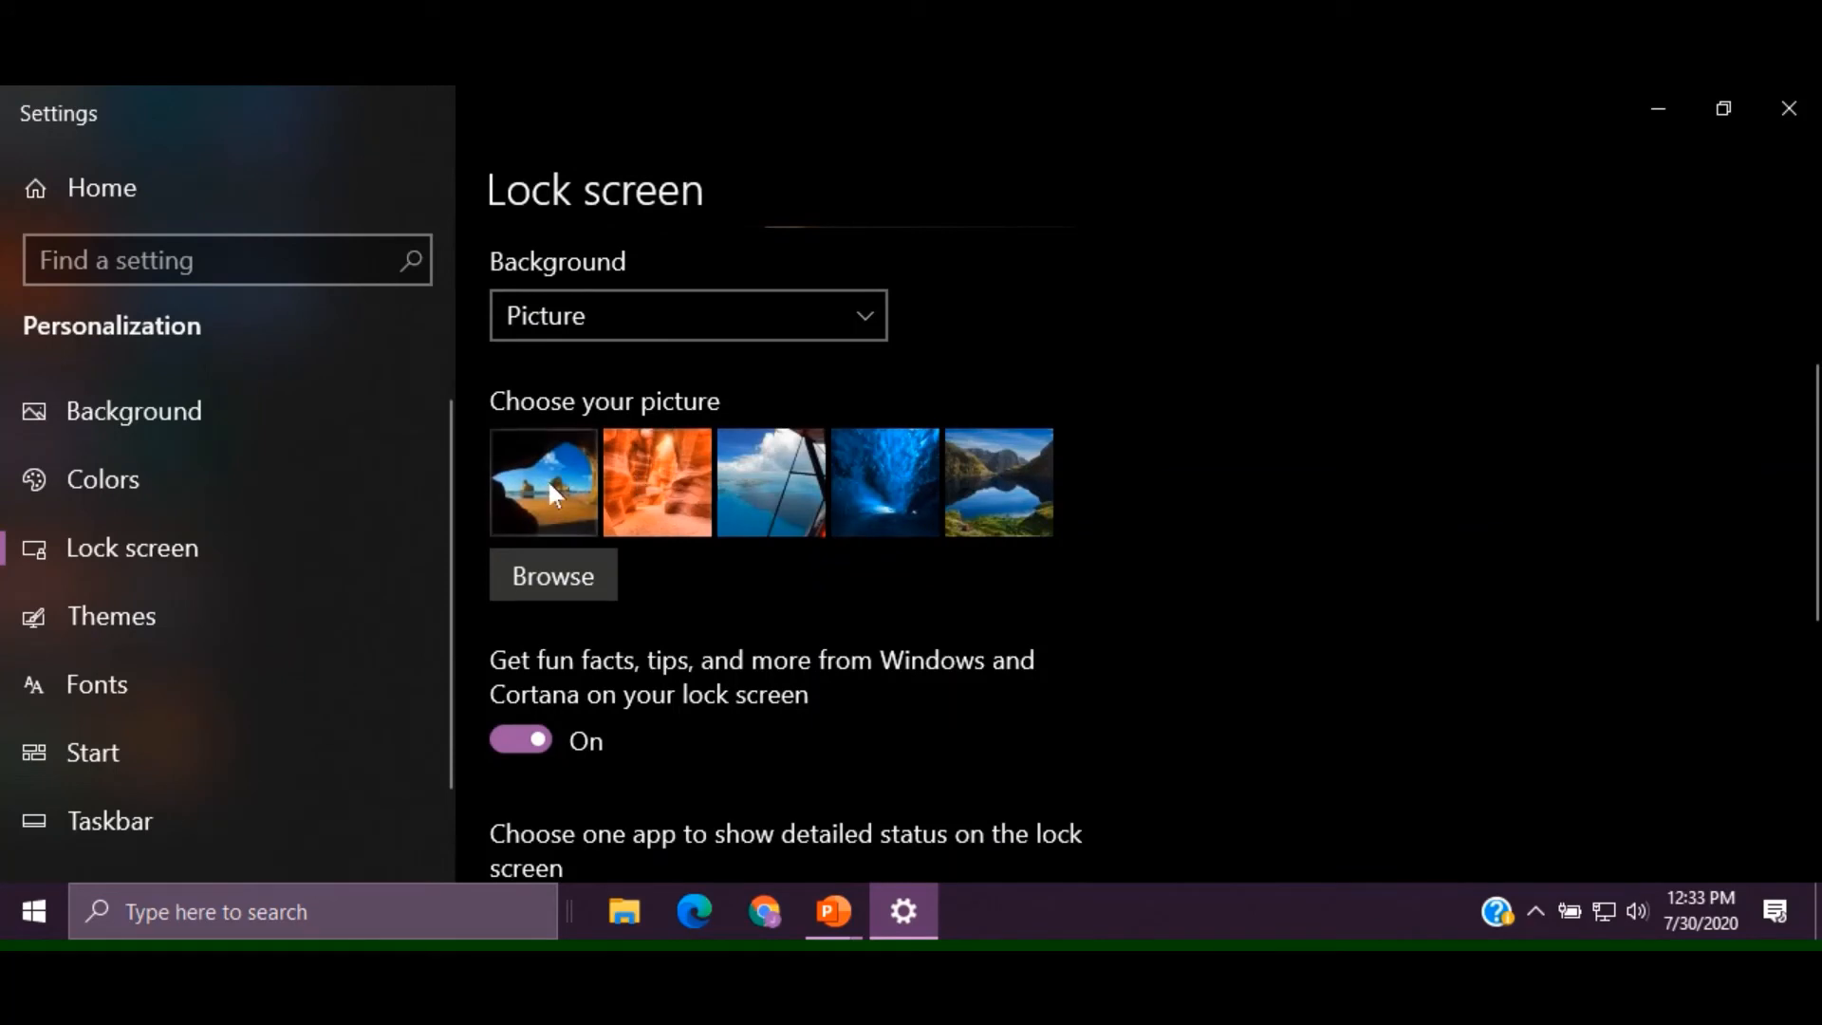
{"action": "scroll", "coordinate": [1055, 455], "scroll_direction": "up", "scroll_amount": 3}
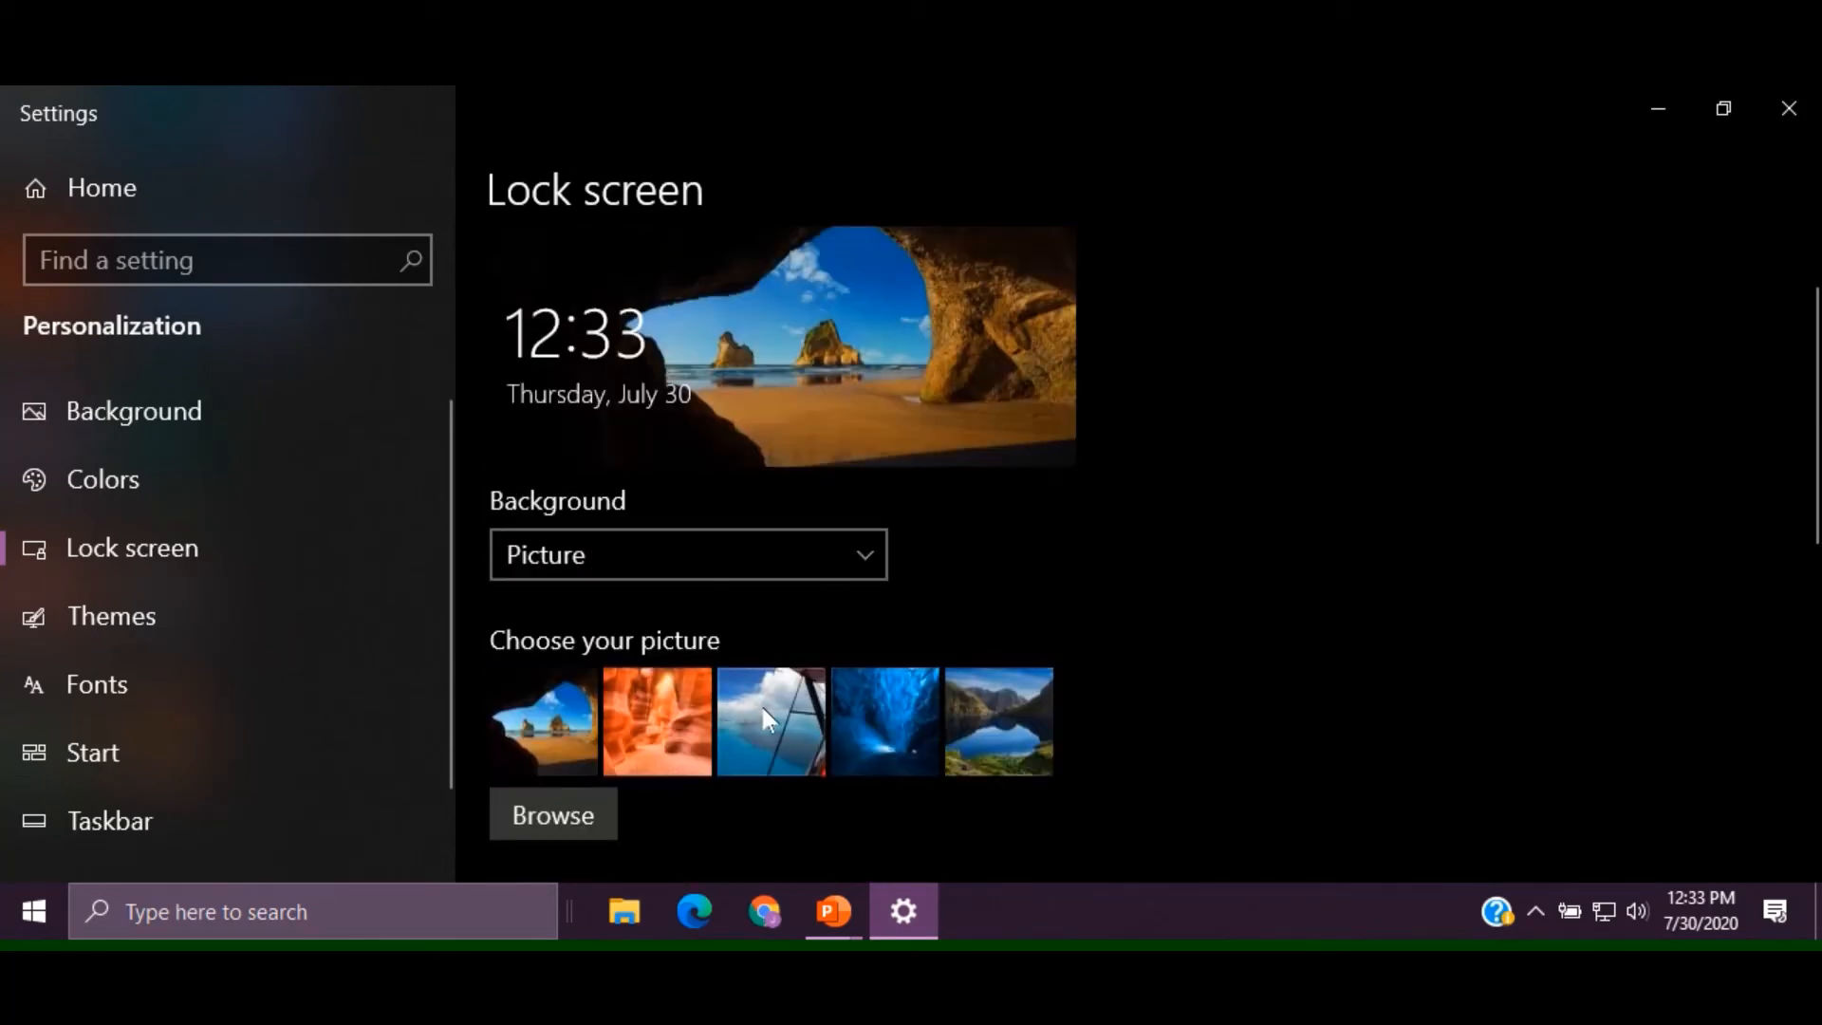
Try the airplane wing, blue ice cave and mountain lake lock screen pictures, and return to the orange canyon picture
{"action": "left_click", "coordinate": [760, 703]}
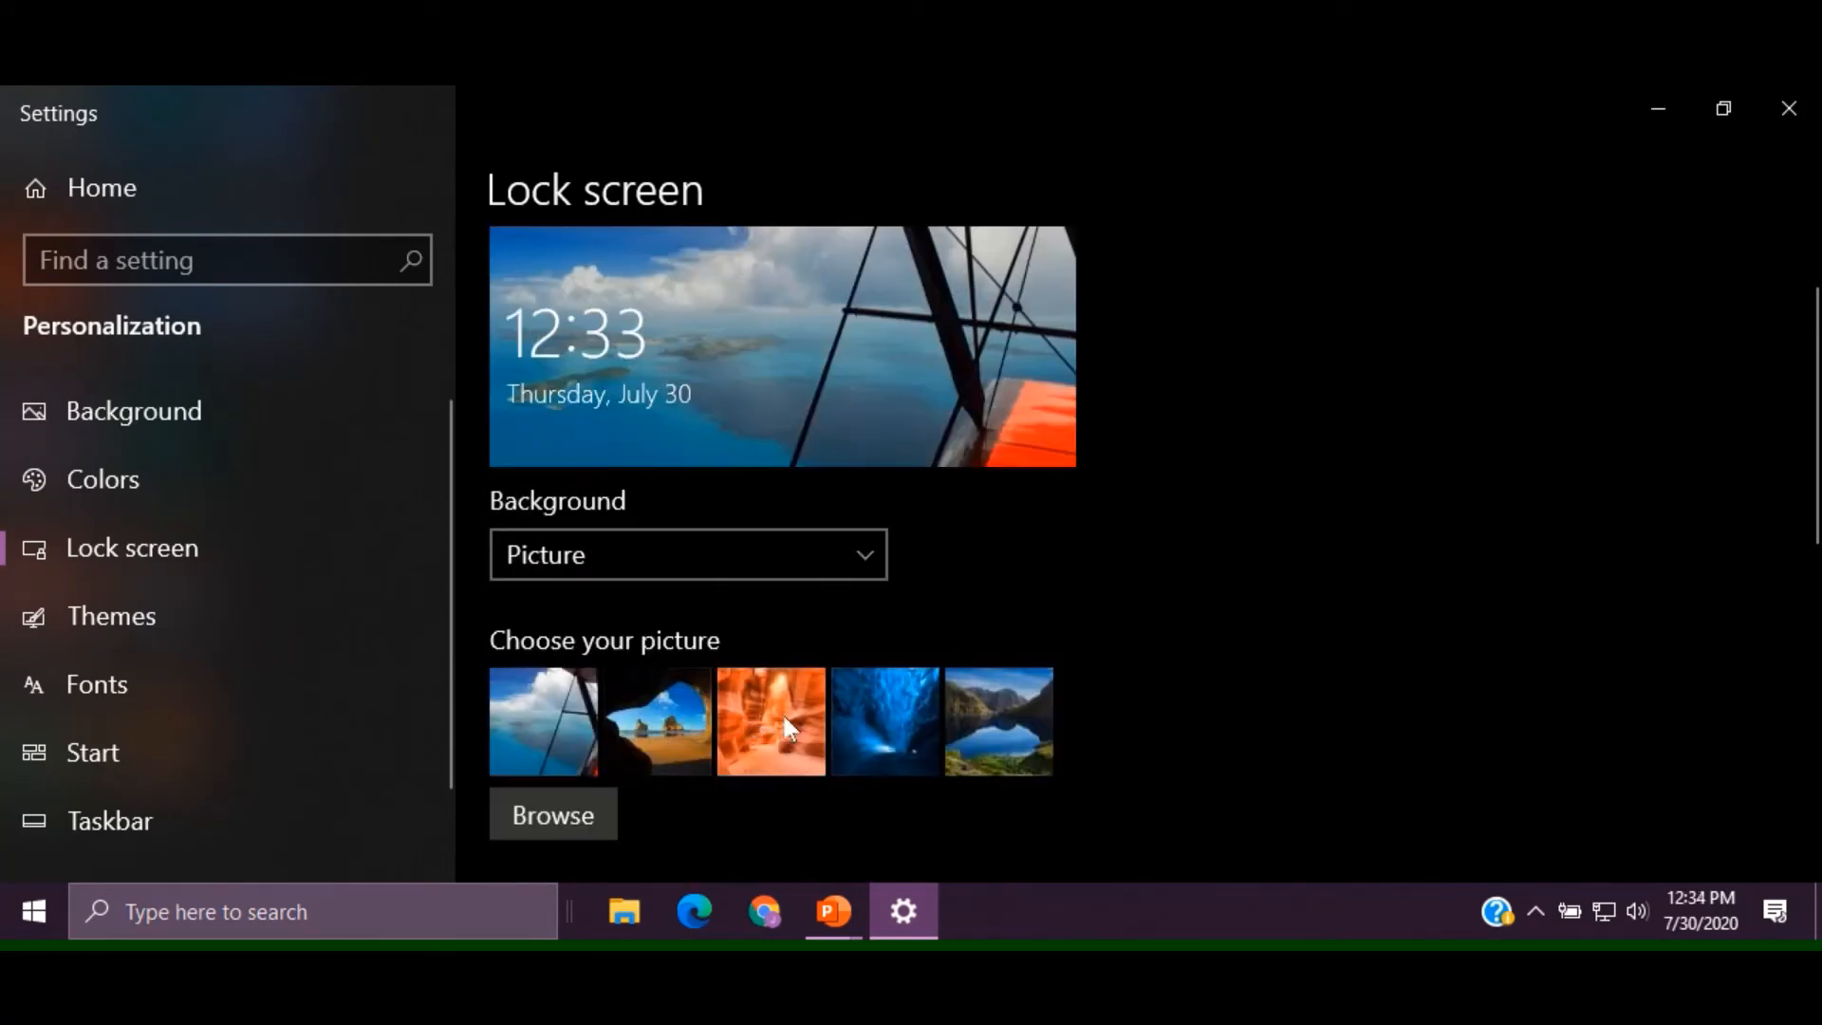
{"action": "left_click", "coordinate": [860, 702]}
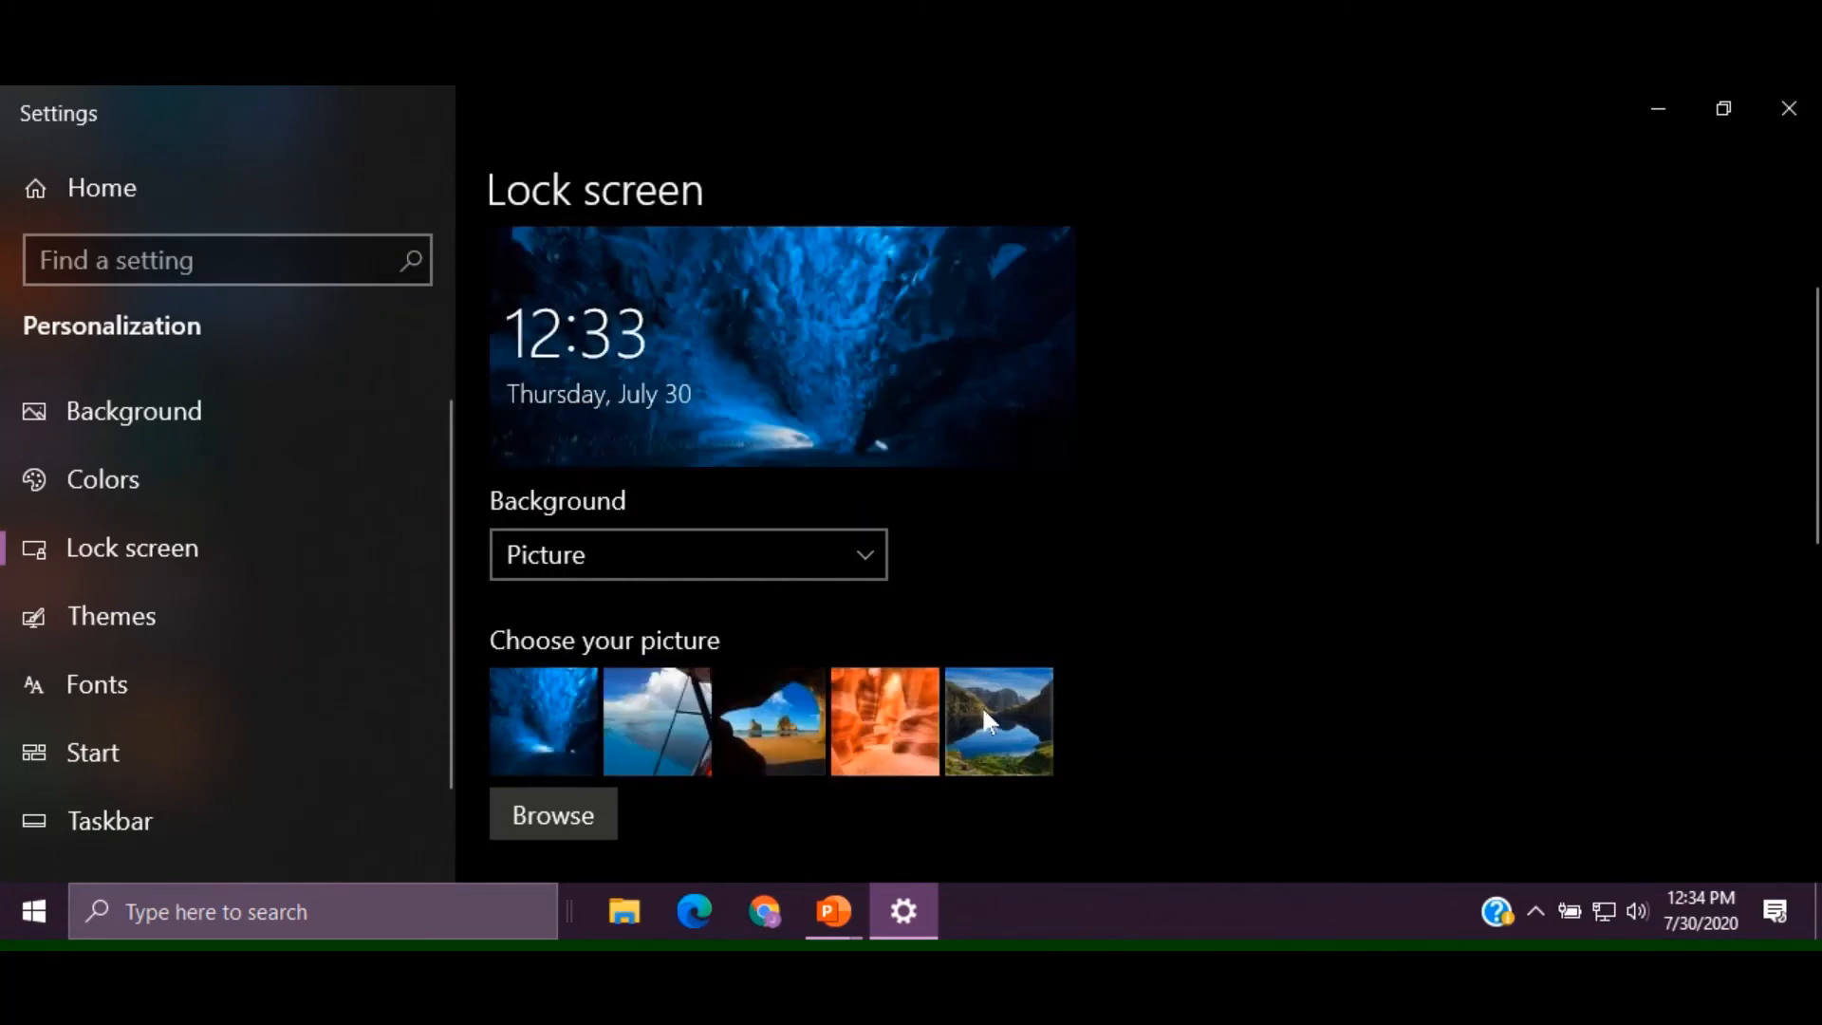
{"action": "left_click", "coordinate": [981, 703]}
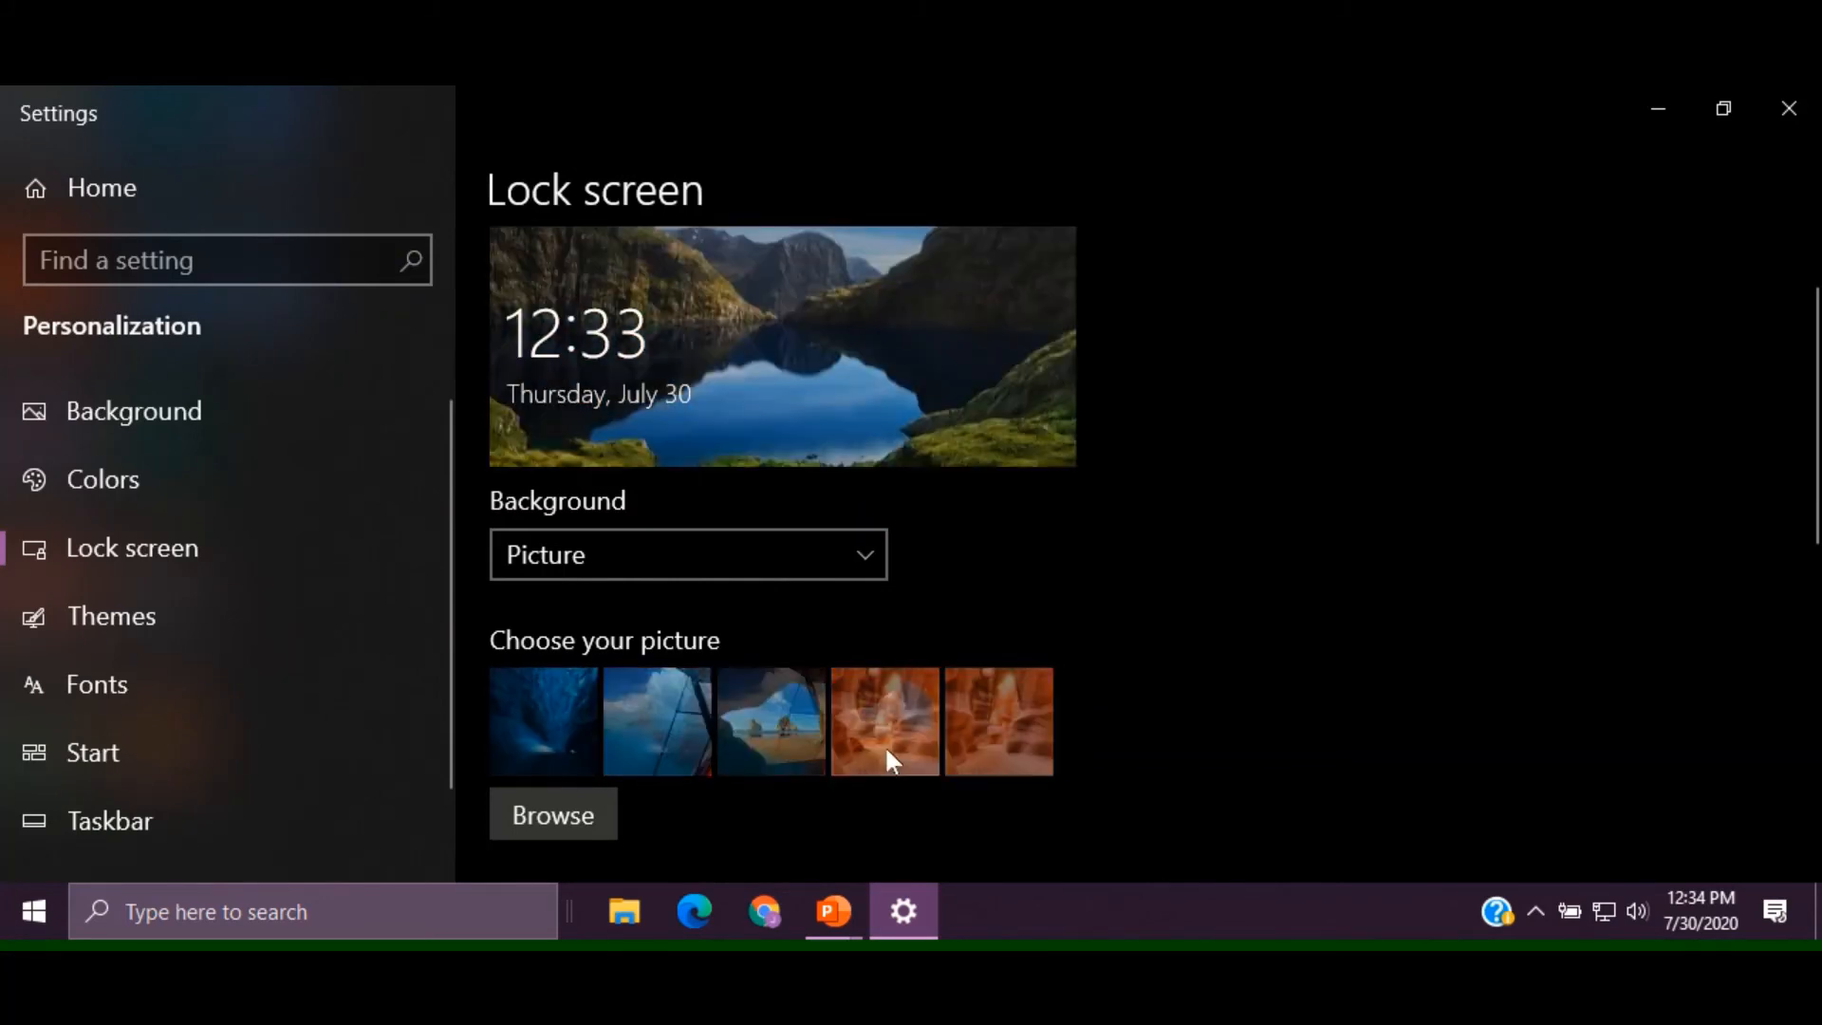
{"action": "left_click", "coordinate": [987, 716]}
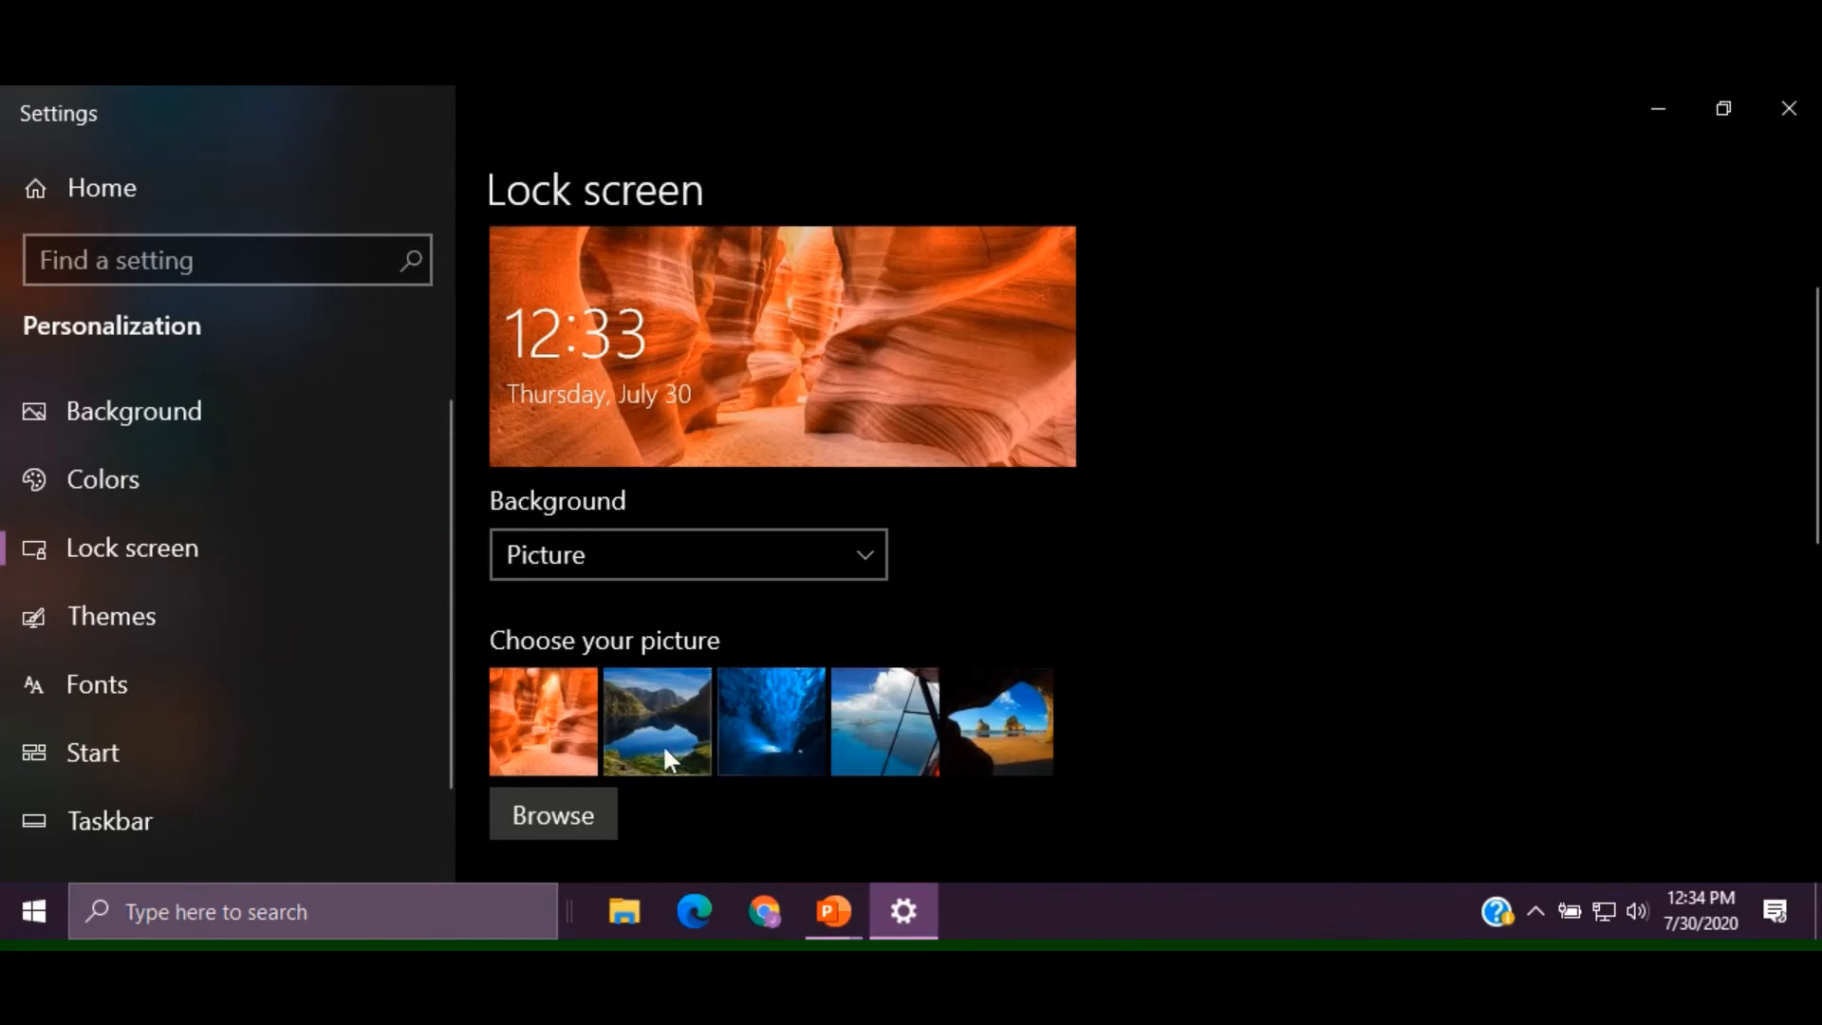
Browse the Pictures folder for a lock screen picture without choosing one, and review the remaining Lock screen options
{"action": "left_click", "coordinate": [538, 817]}
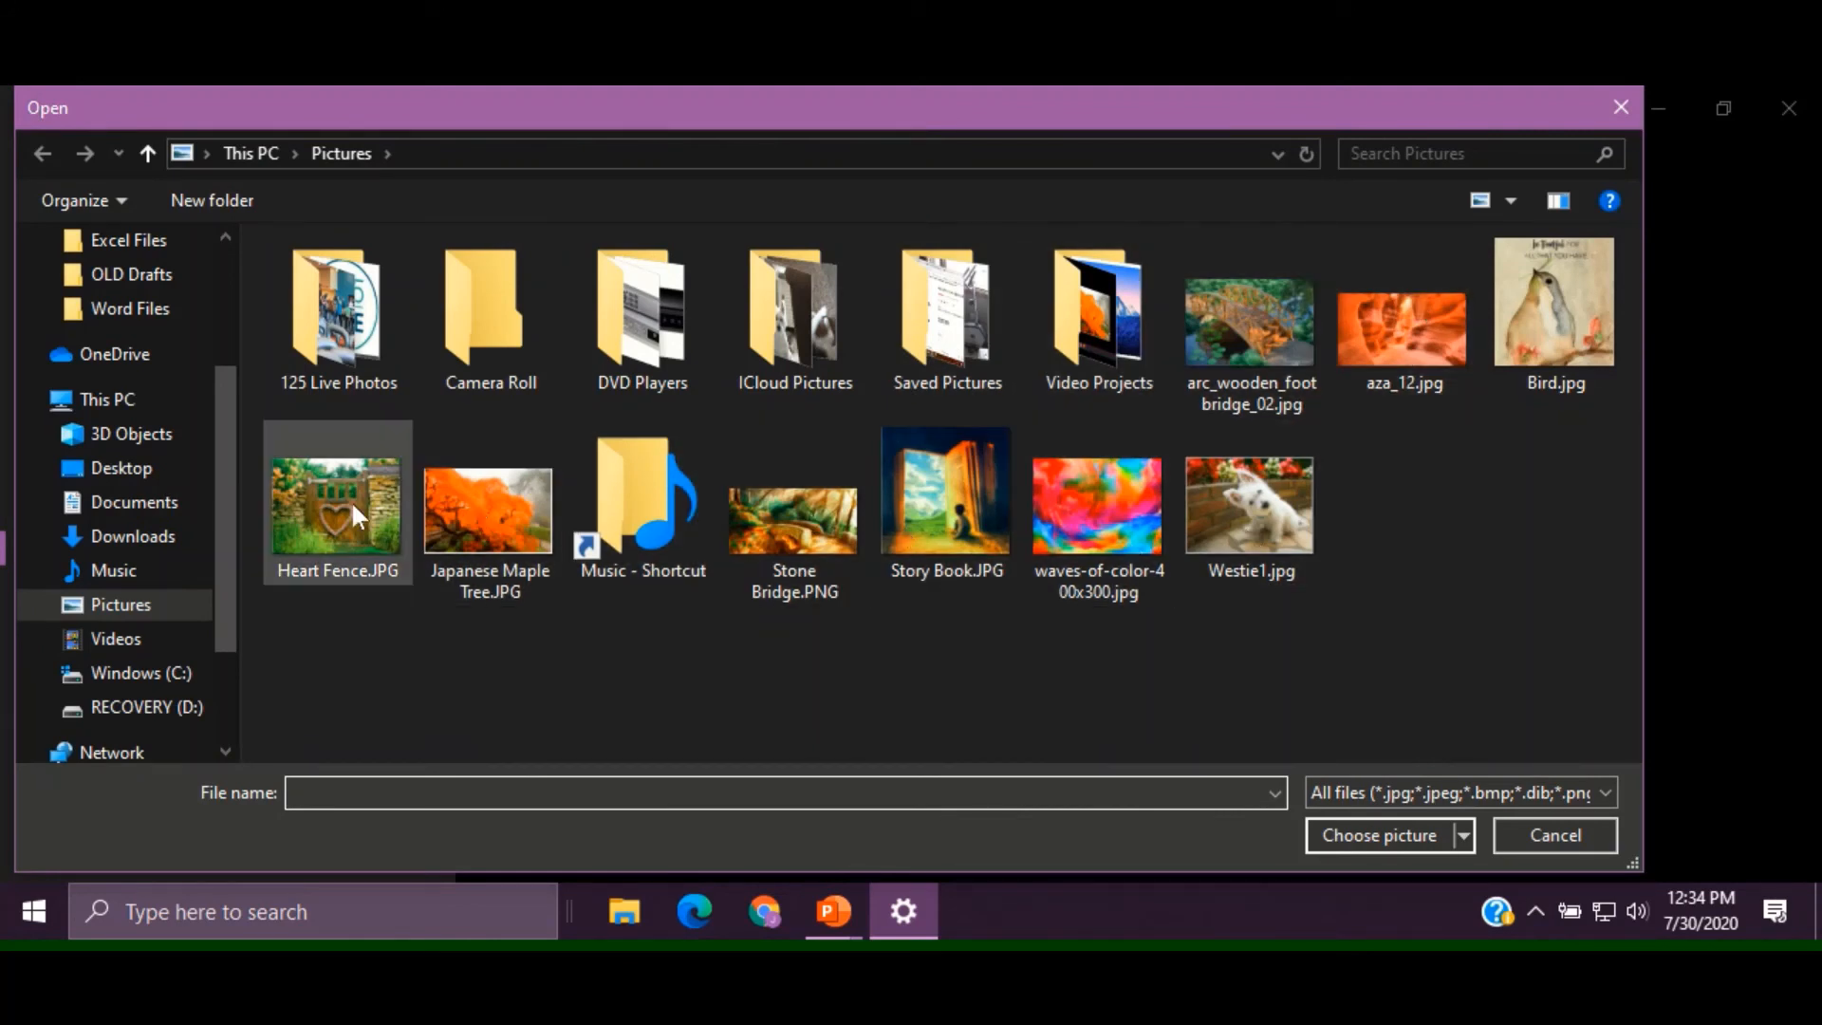
{"action": "left_click", "coordinate": [1617, 110]}
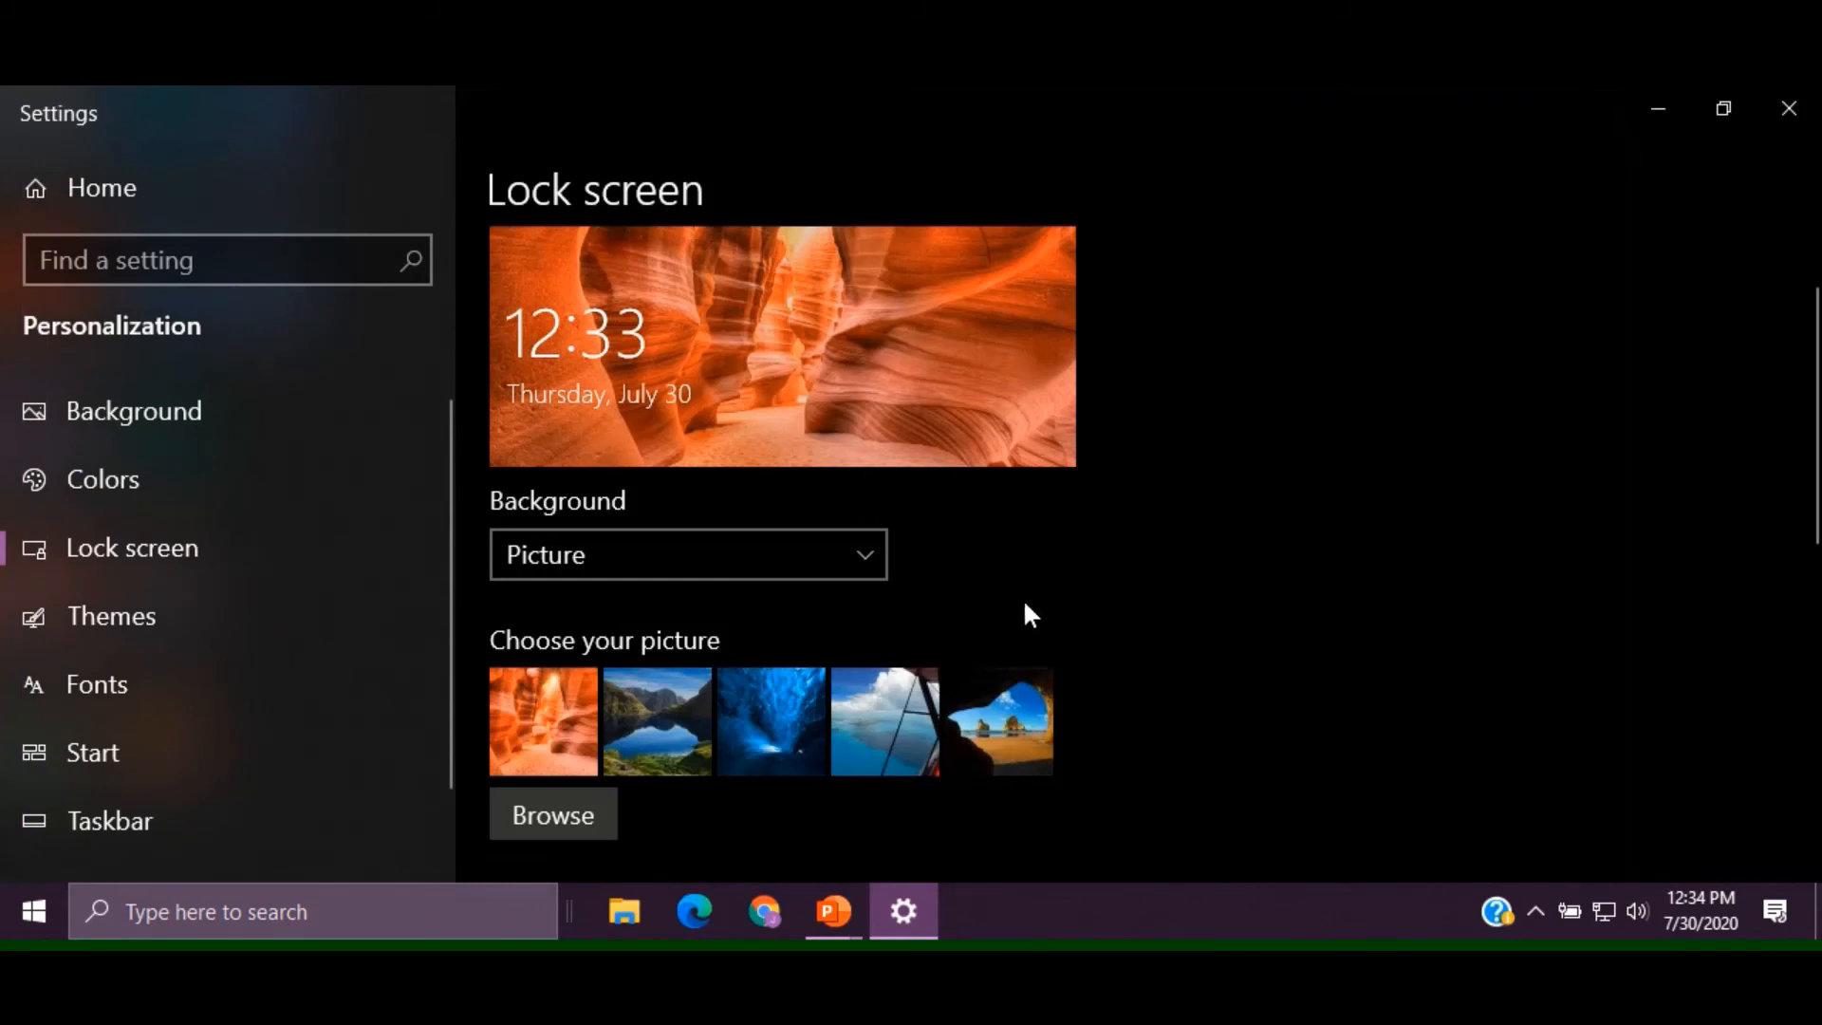
{"action": "scroll", "coordinate": [1025, 604], "scroll_direction": "down", "scroll_amount": 4}
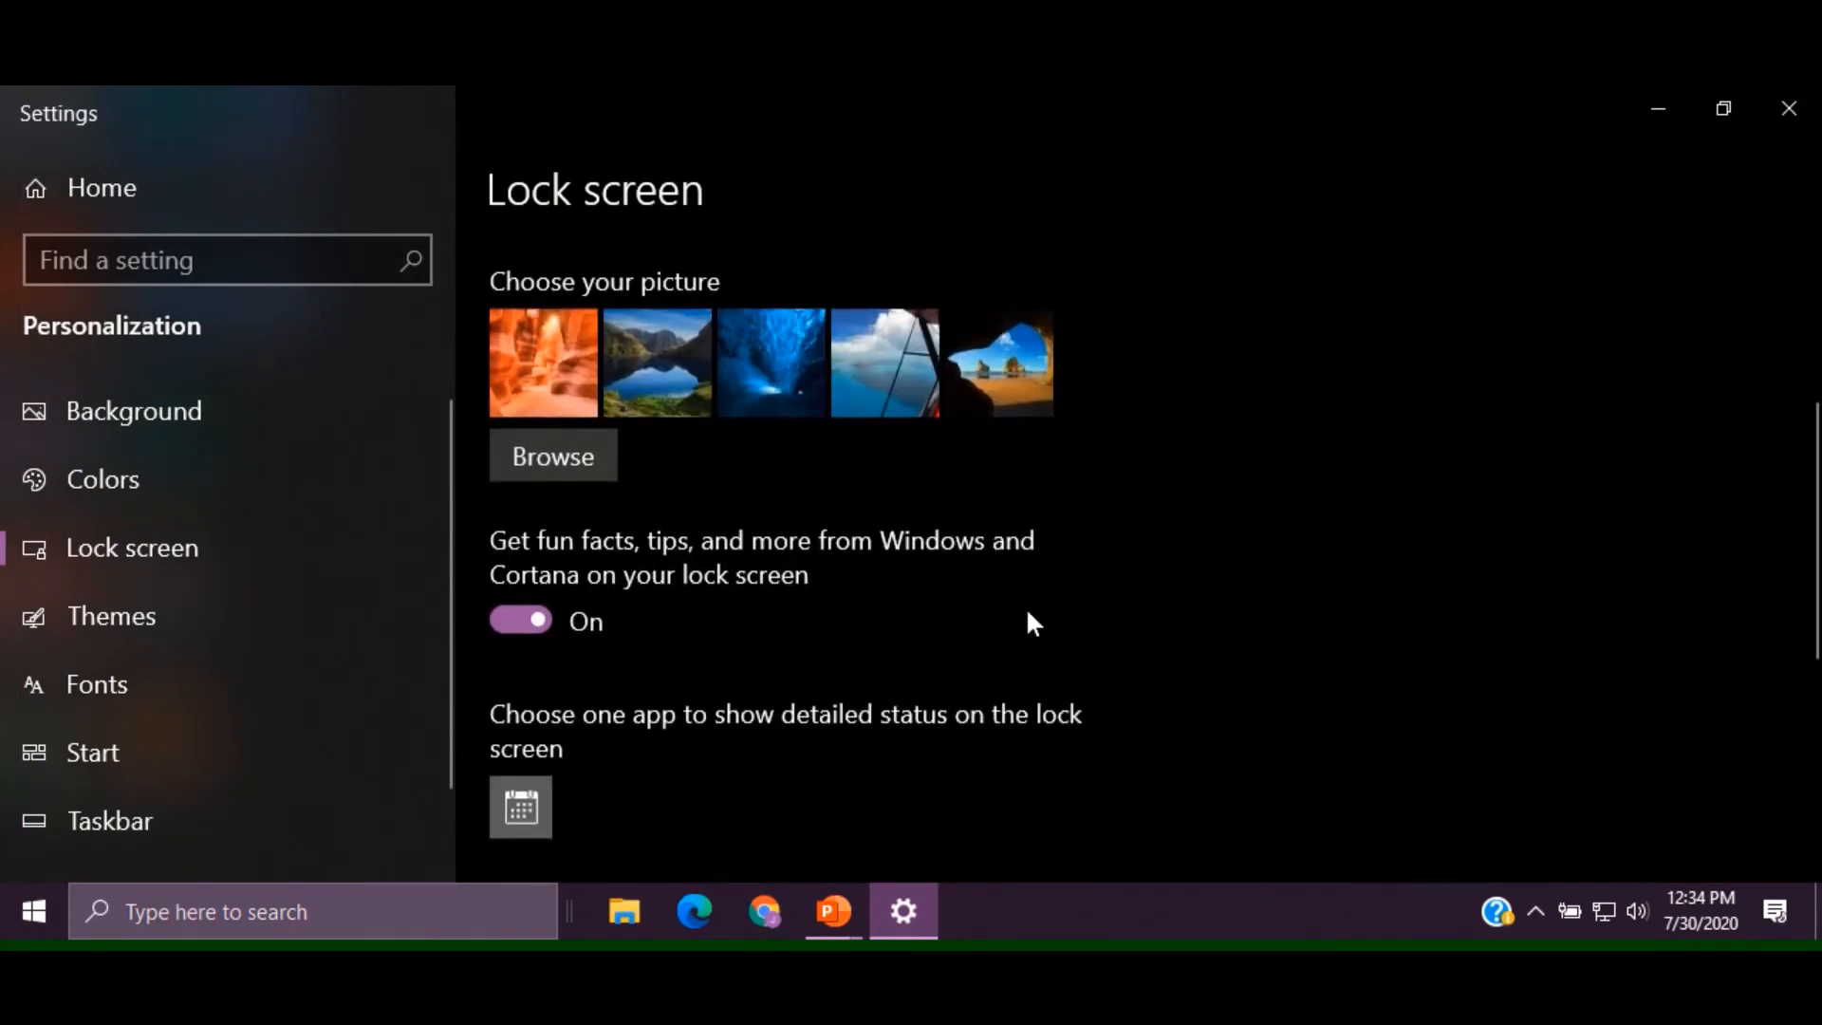
{"action": "scroll", "coordinate": [1110, 598], "scroll_direction": "down", "scroll_amount": 4}
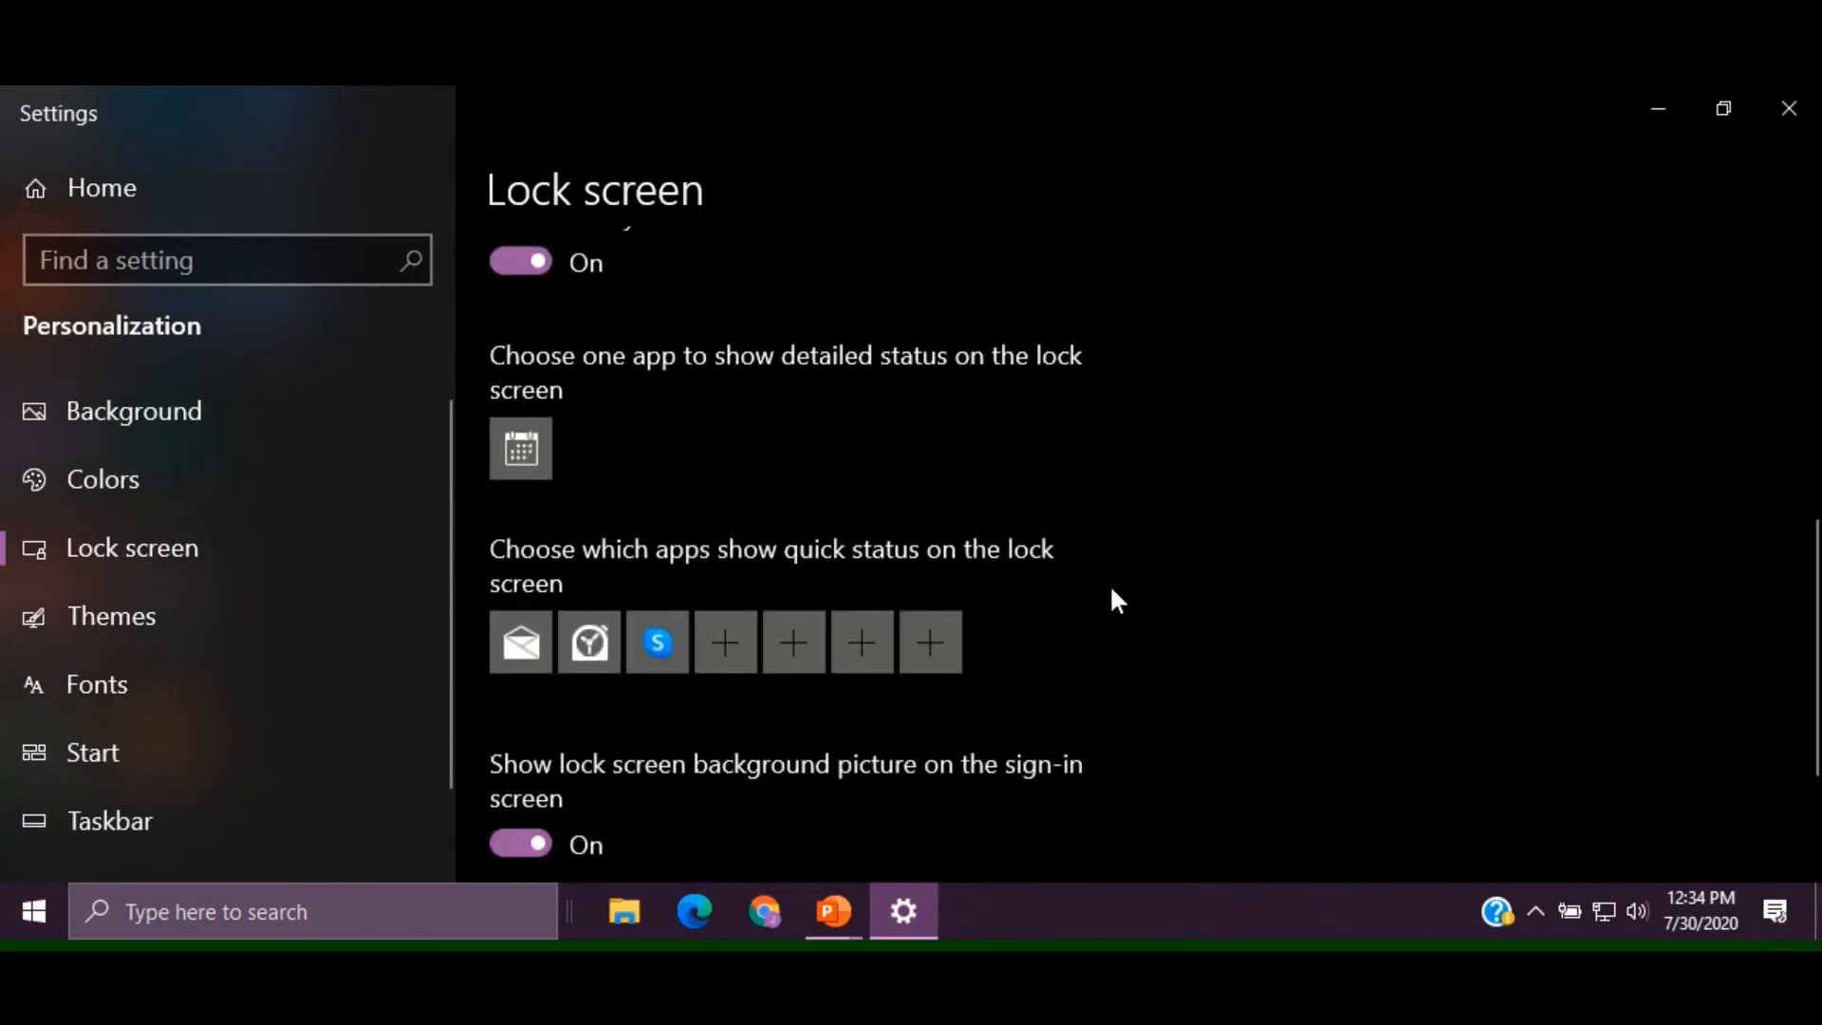
{"action": "scroll", "coordinate": [1116, 600], "scroll_direction": "down", "scroll_amount": 3}
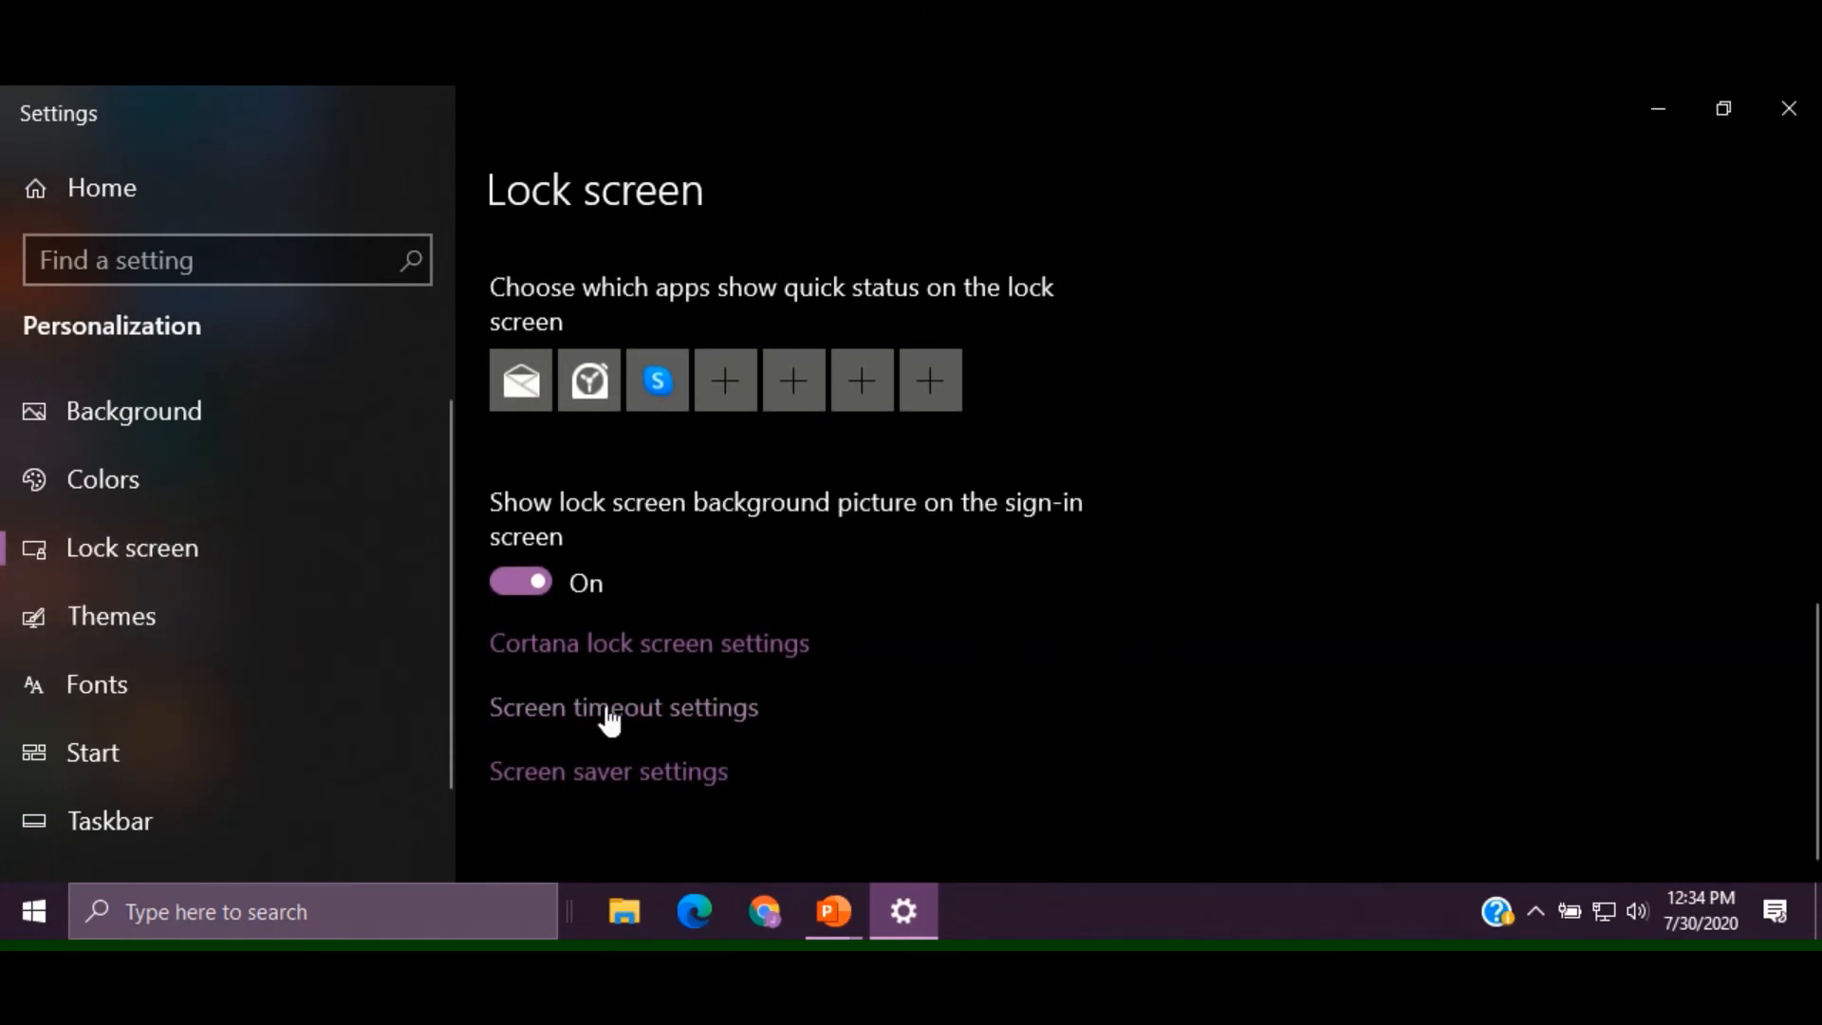
Open the screen timeout settings, review the screen and sleep times for battery and plugged-in power, and close Settings
{"action": "left_click", "coordinate": [659, 707]}
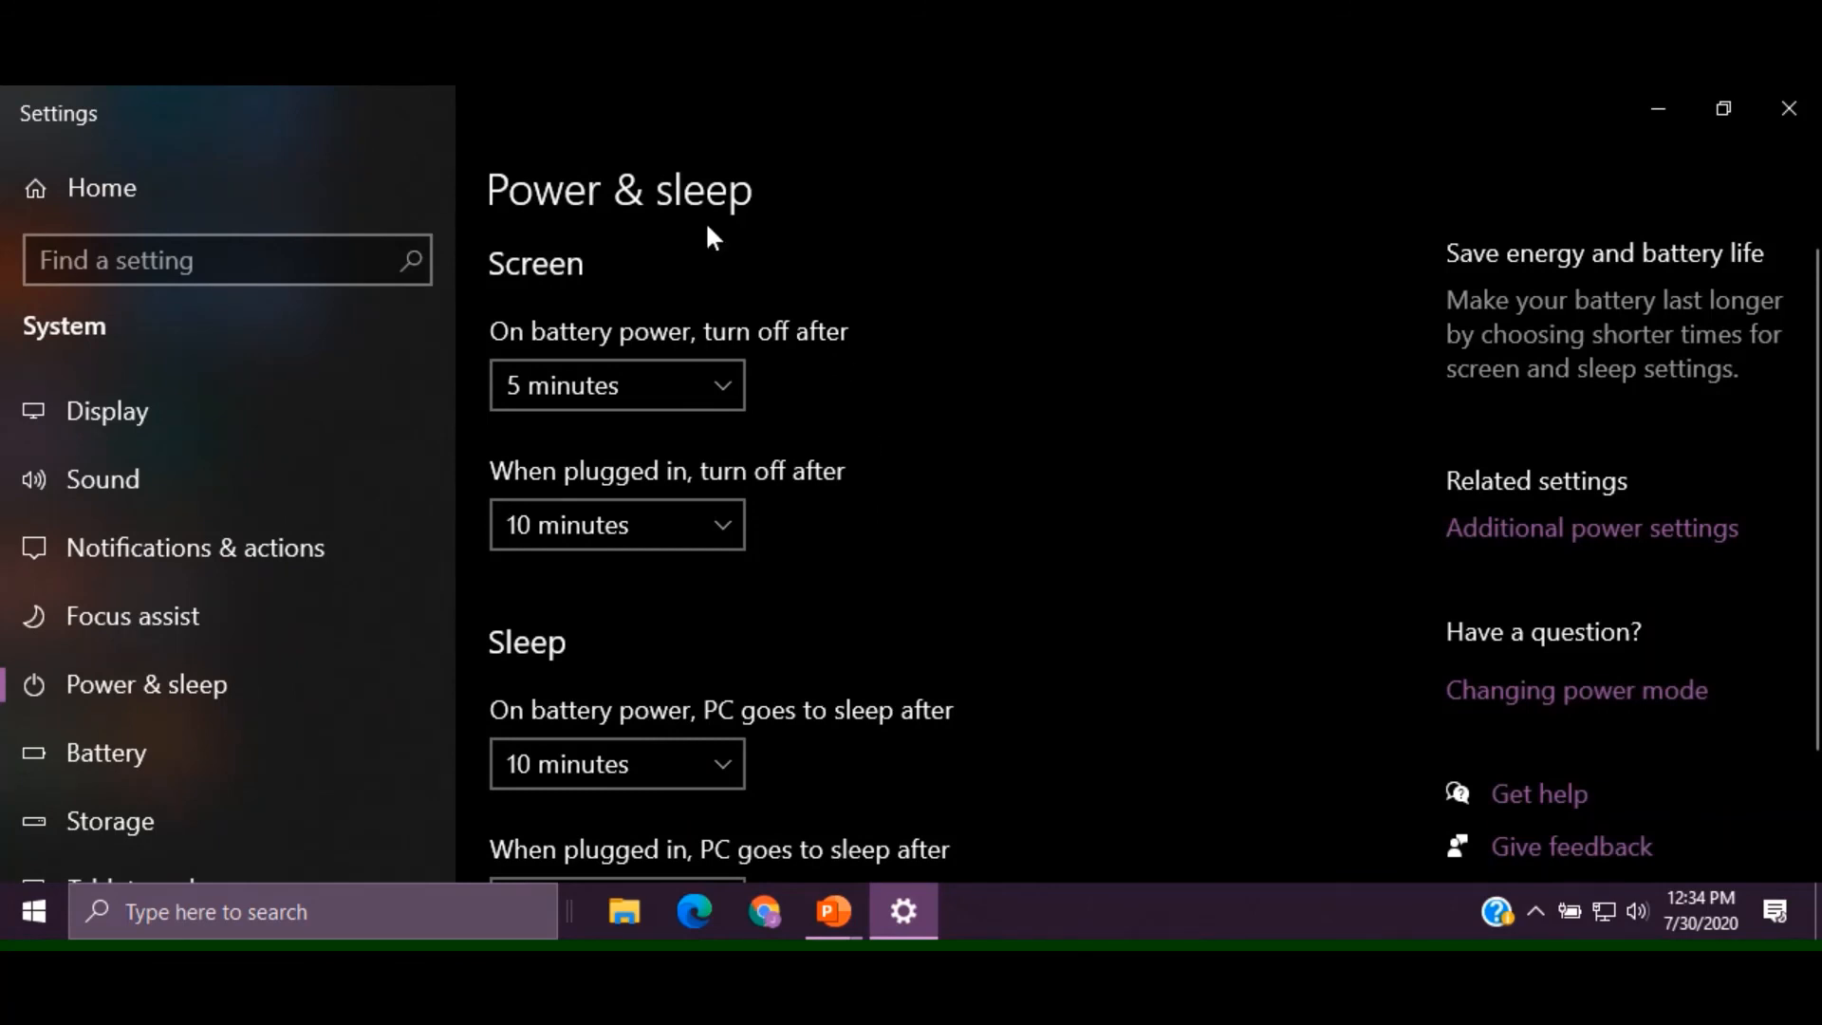
{"action": "scroll", "coordinate": [901, 520], "scroll_direction": "down", "scroll_amount": 2}
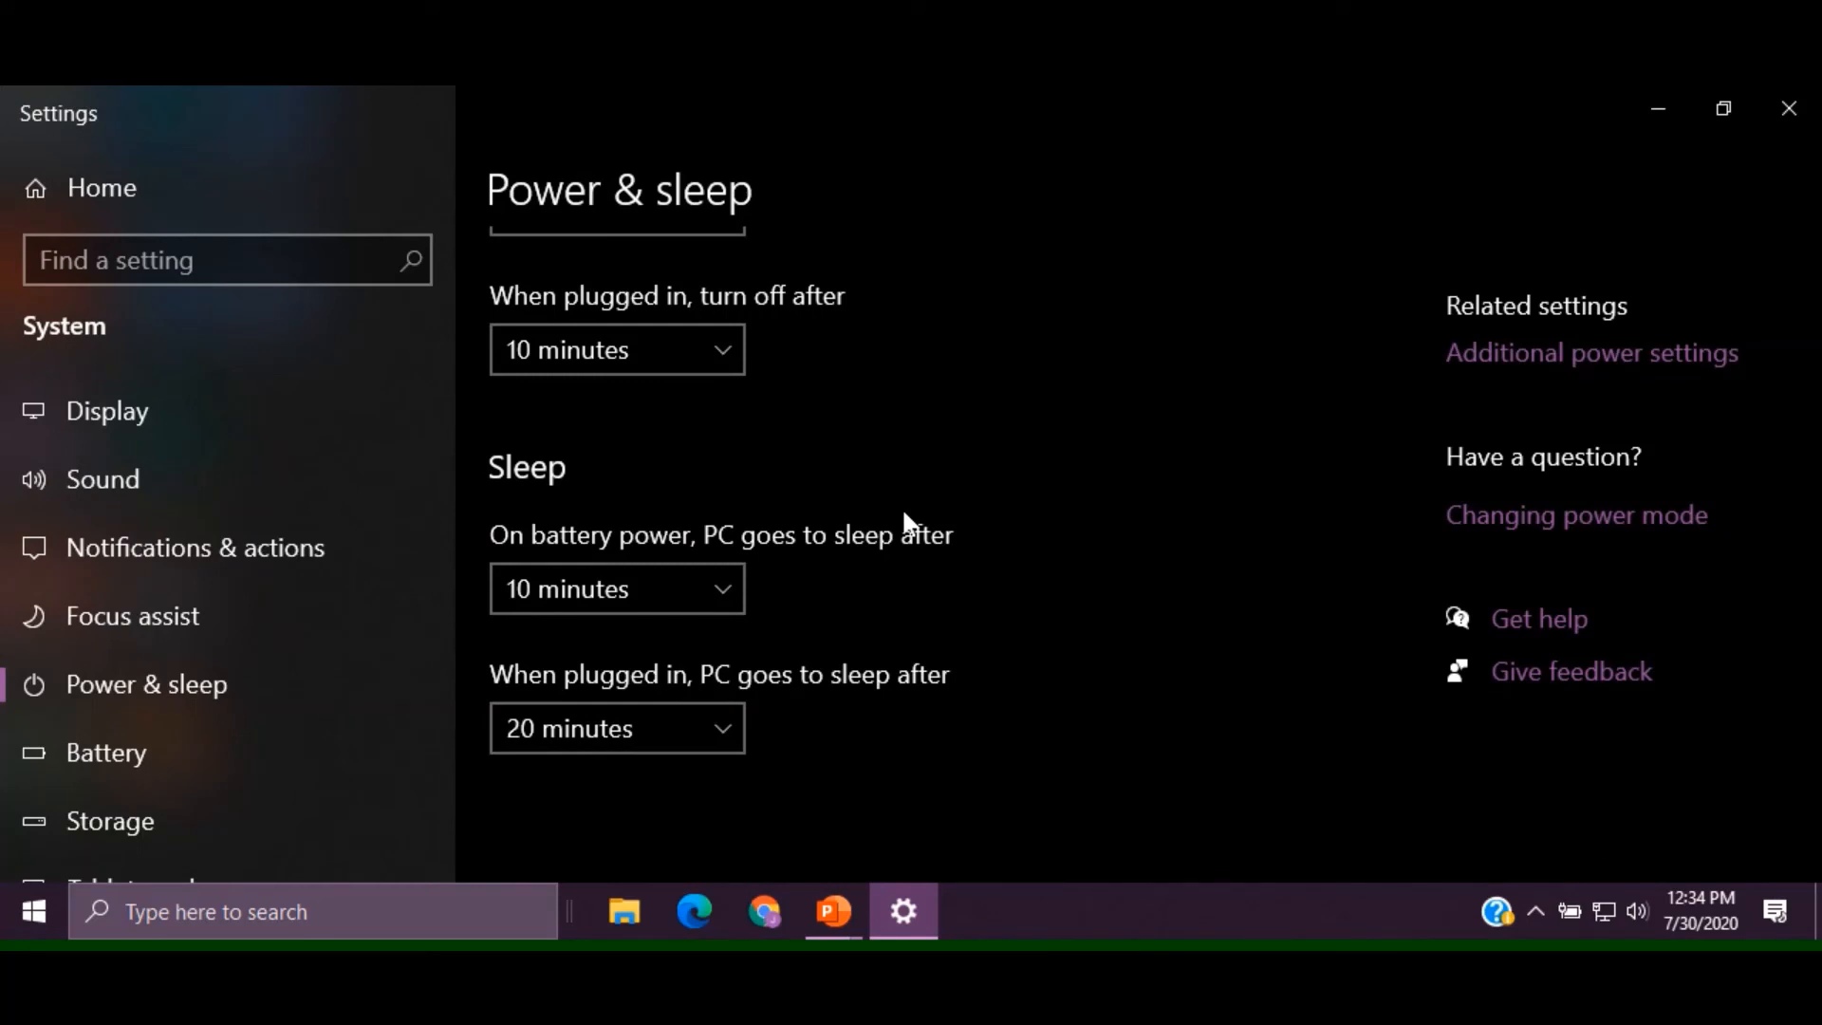
{"action": "scroll", "coordinate": [903, 513], "scroll_direction": "up", "scroll_amount": 2}
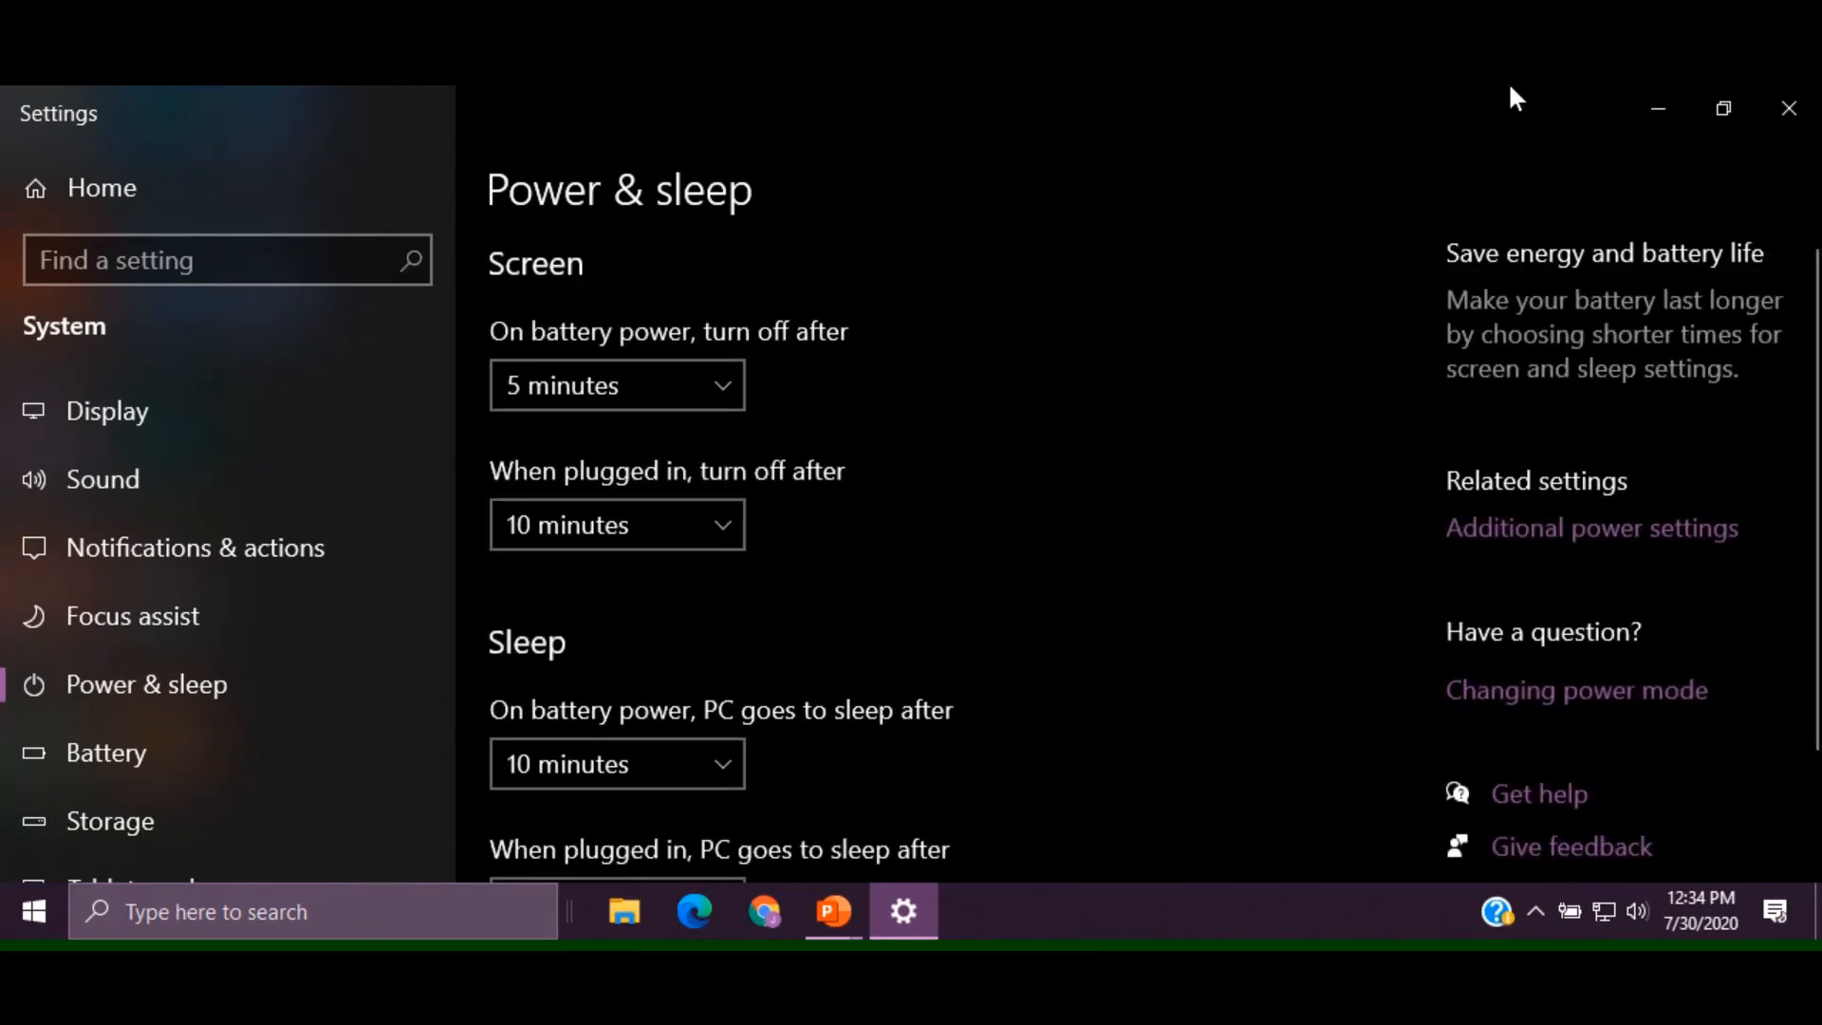
{"action": "left_click", "coordinate": [1782, 108]}
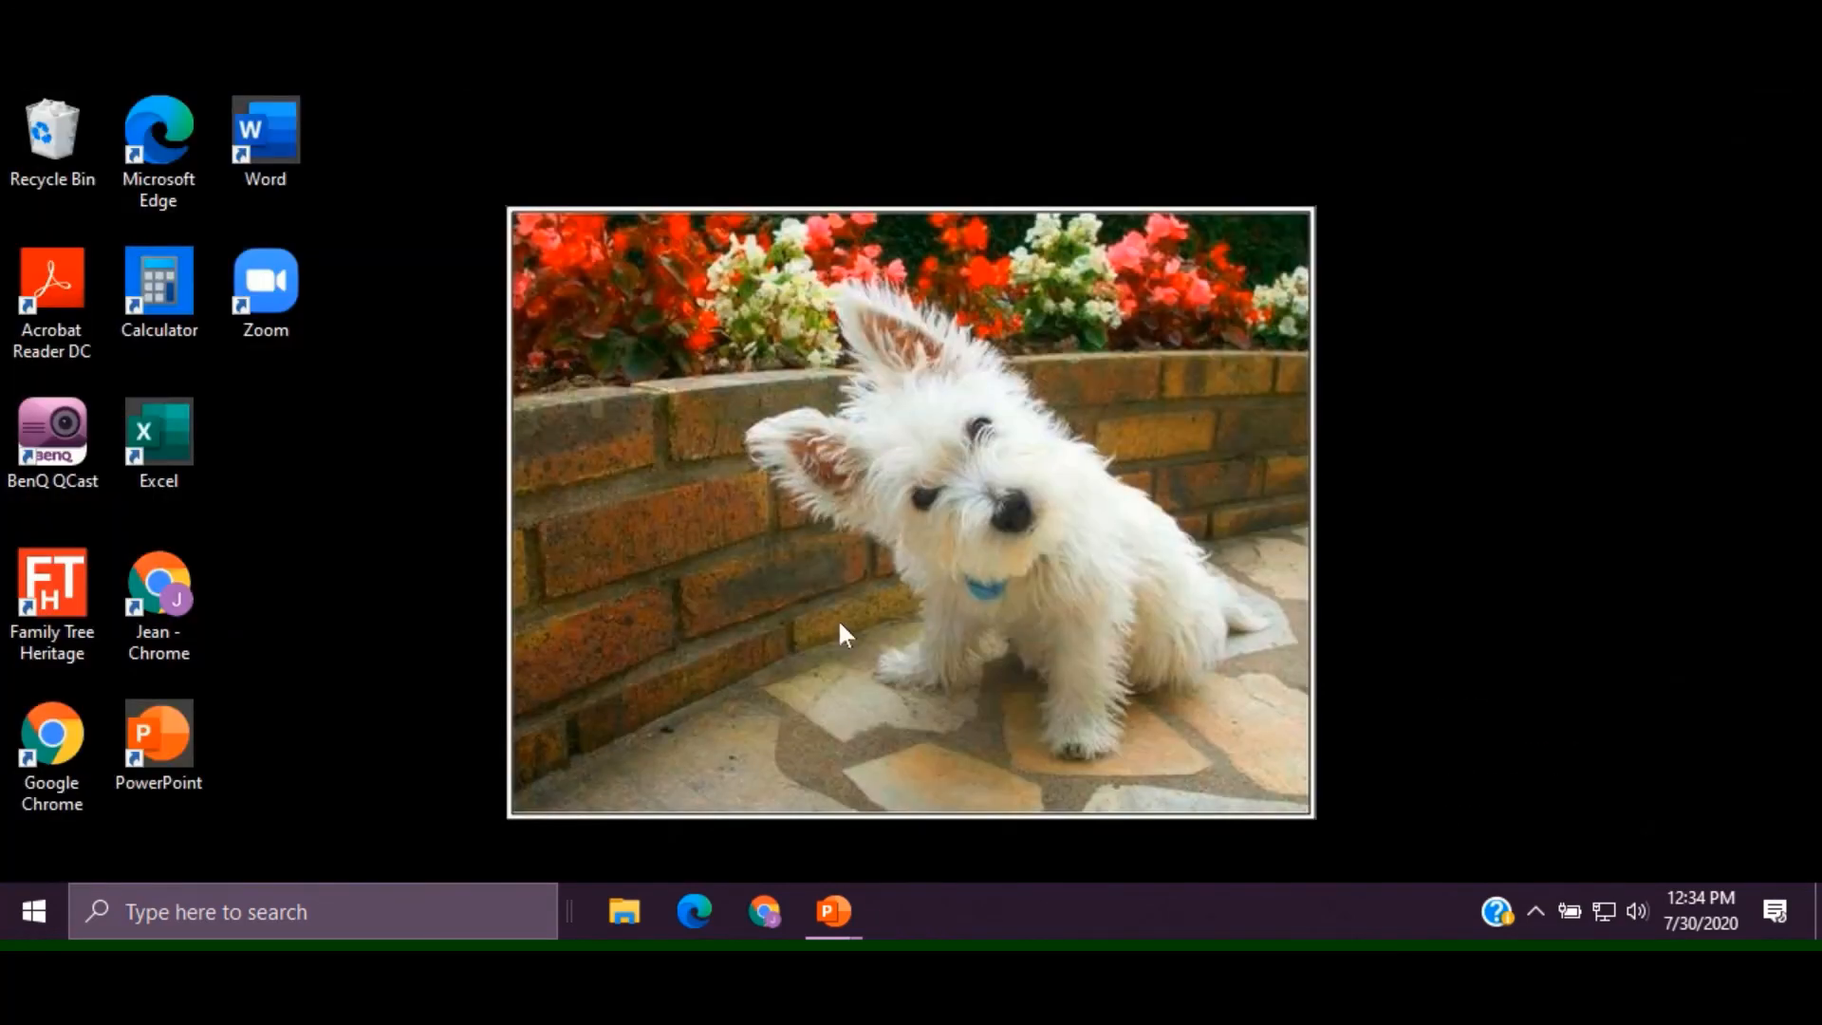
Reopen the desktop's personalization settings and review the background picture, fit and color options
{"action": "right_click", "coordinate": [863, 431]}
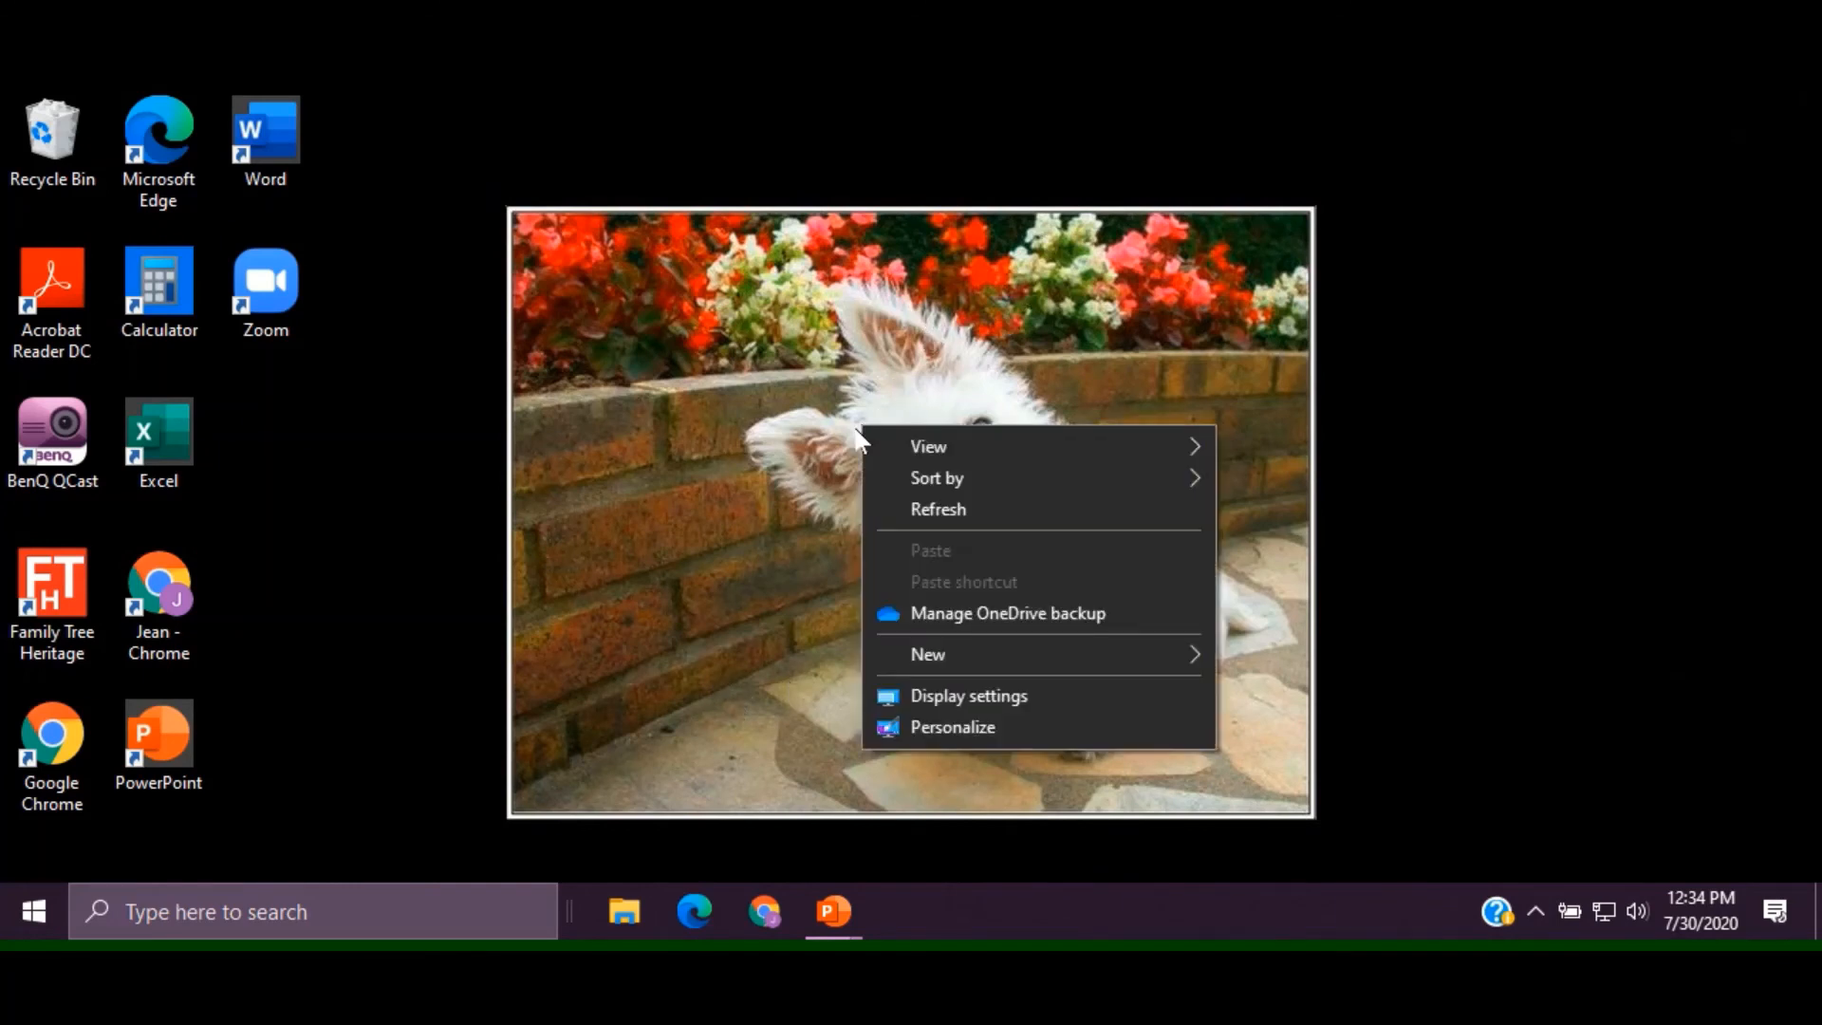
{"action": "left_click", "coordinate": [931, 726]}
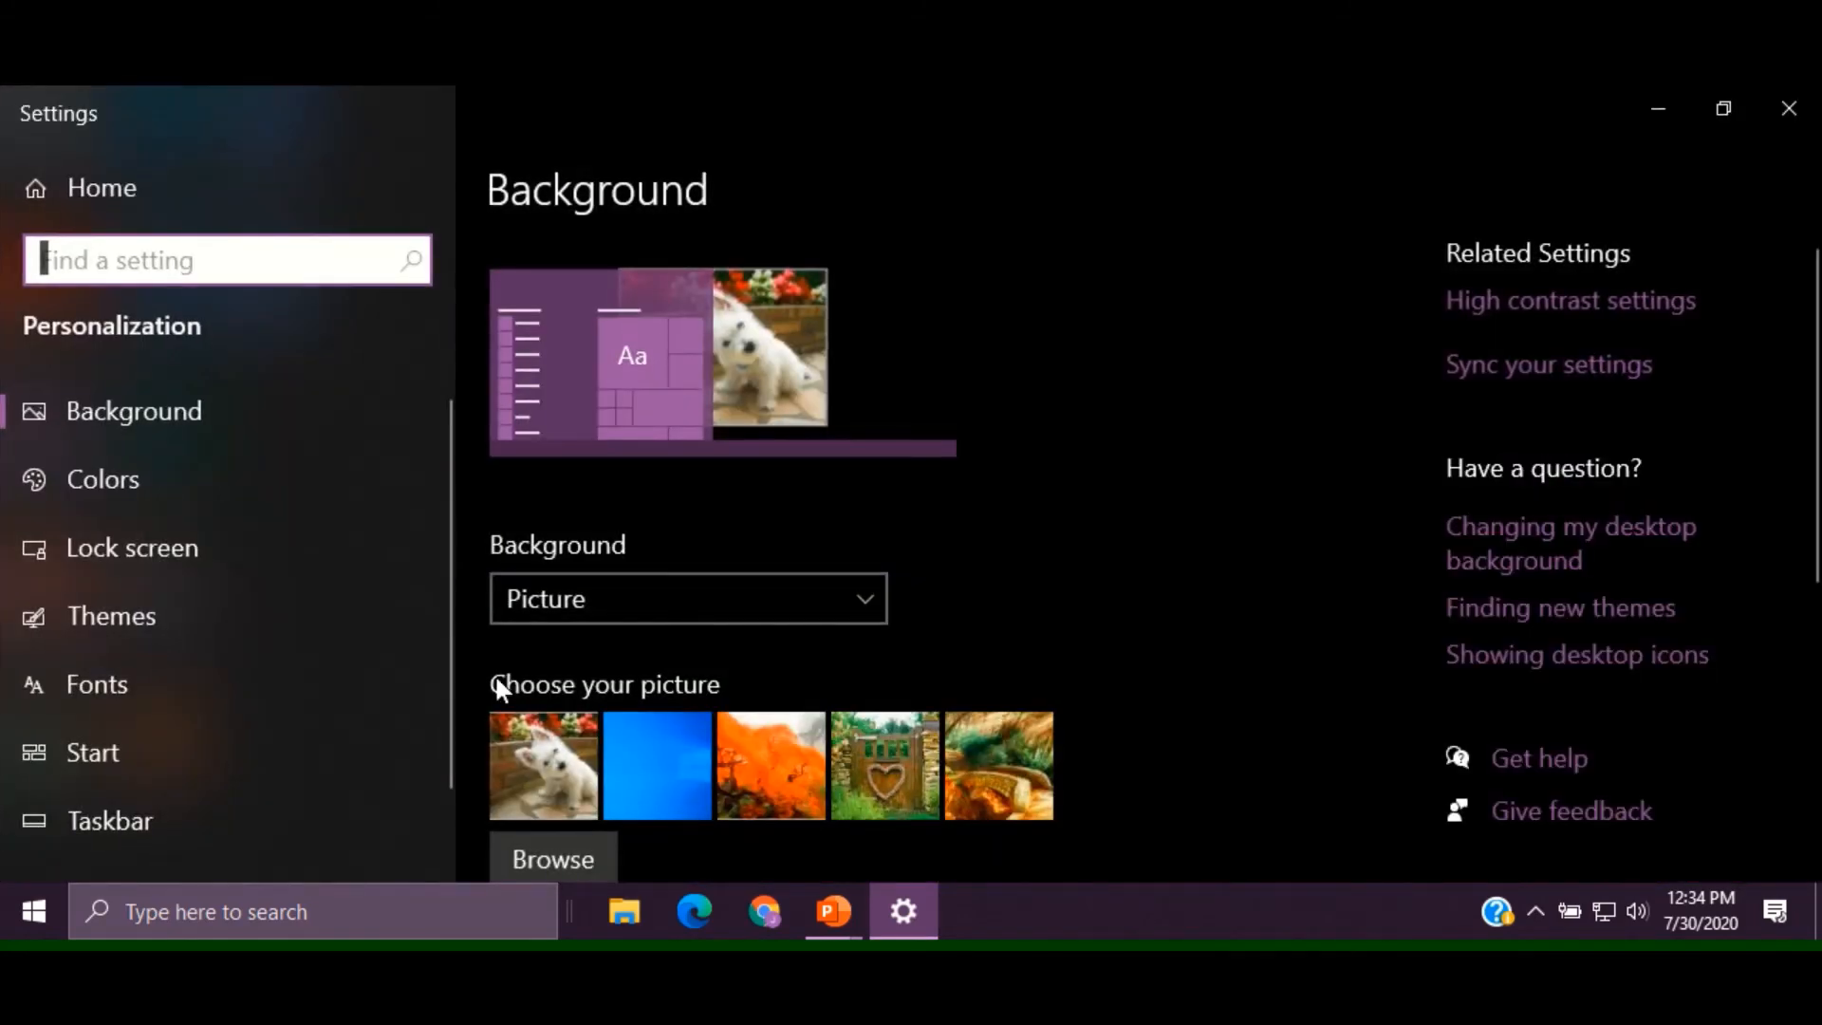
{"action": "scroll", "coordinate": [931, 628], "scroll_direction": "down", "scroll_amount": 6}
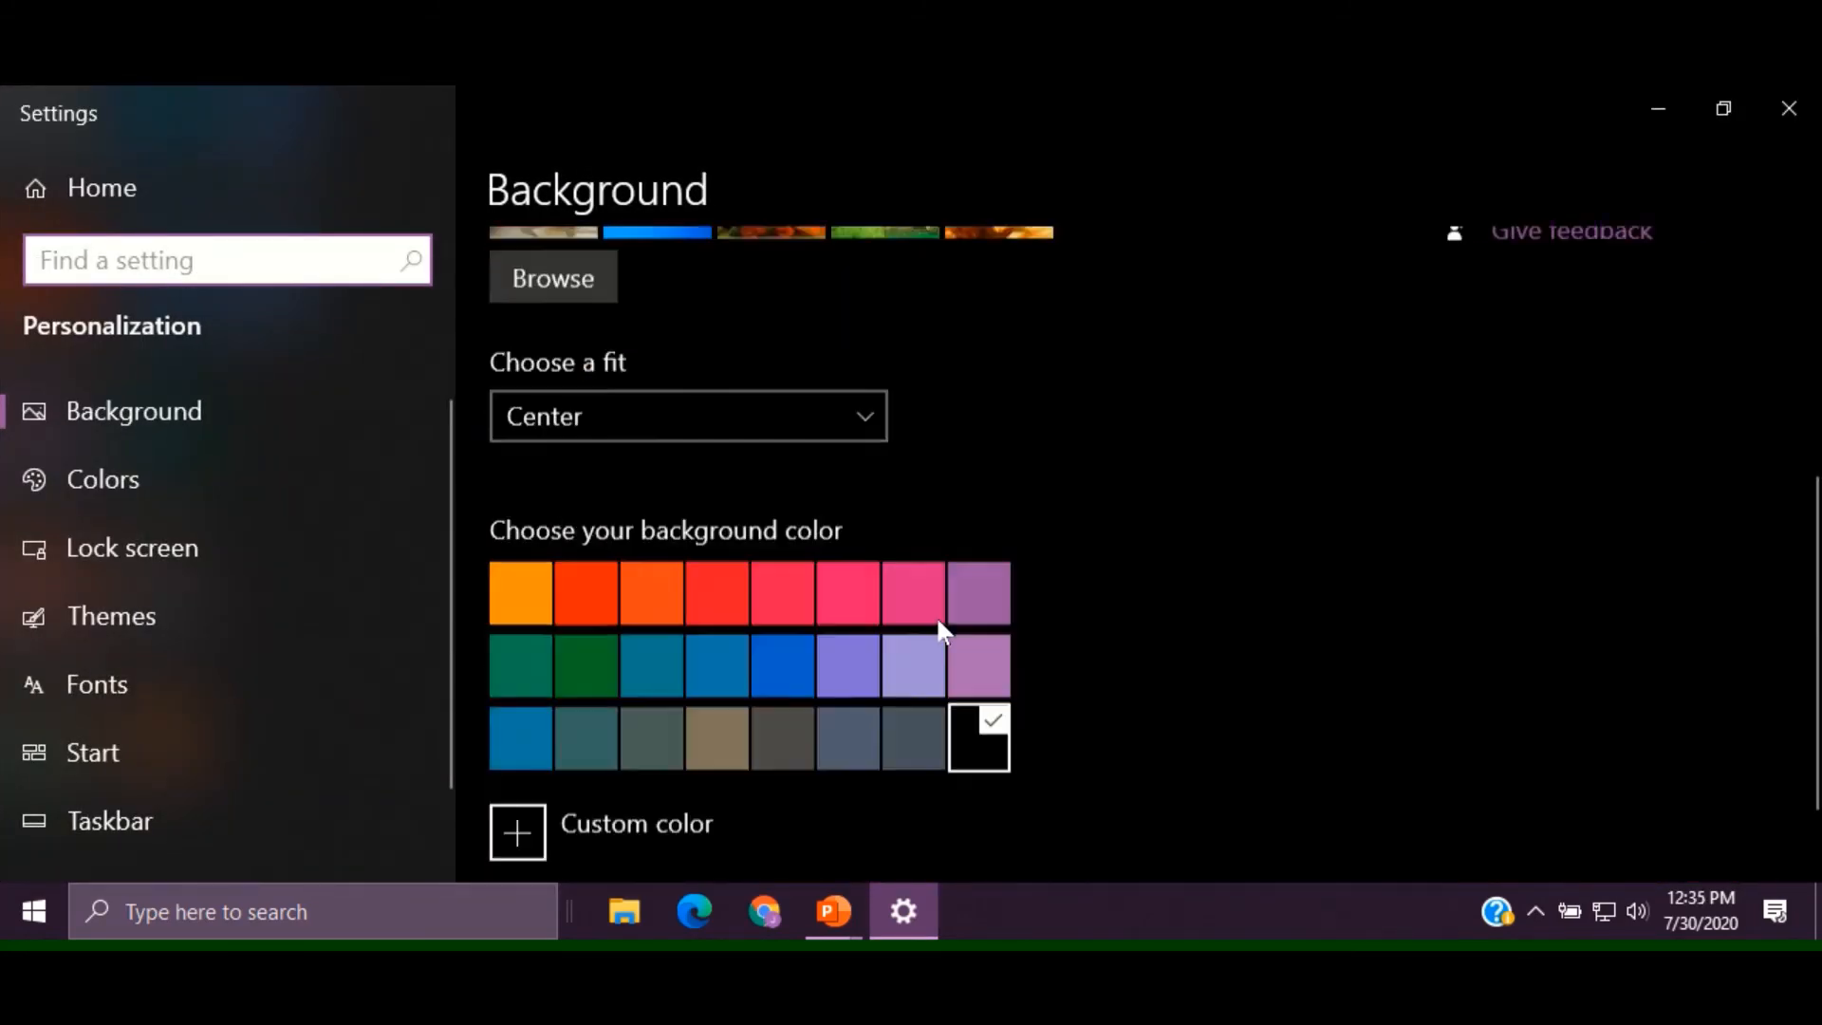
Review the current and available themes in the Themes settings, and look over the available fonts in the Fonts settings
{"action": "left_click", "coordinate": [118, 613]}
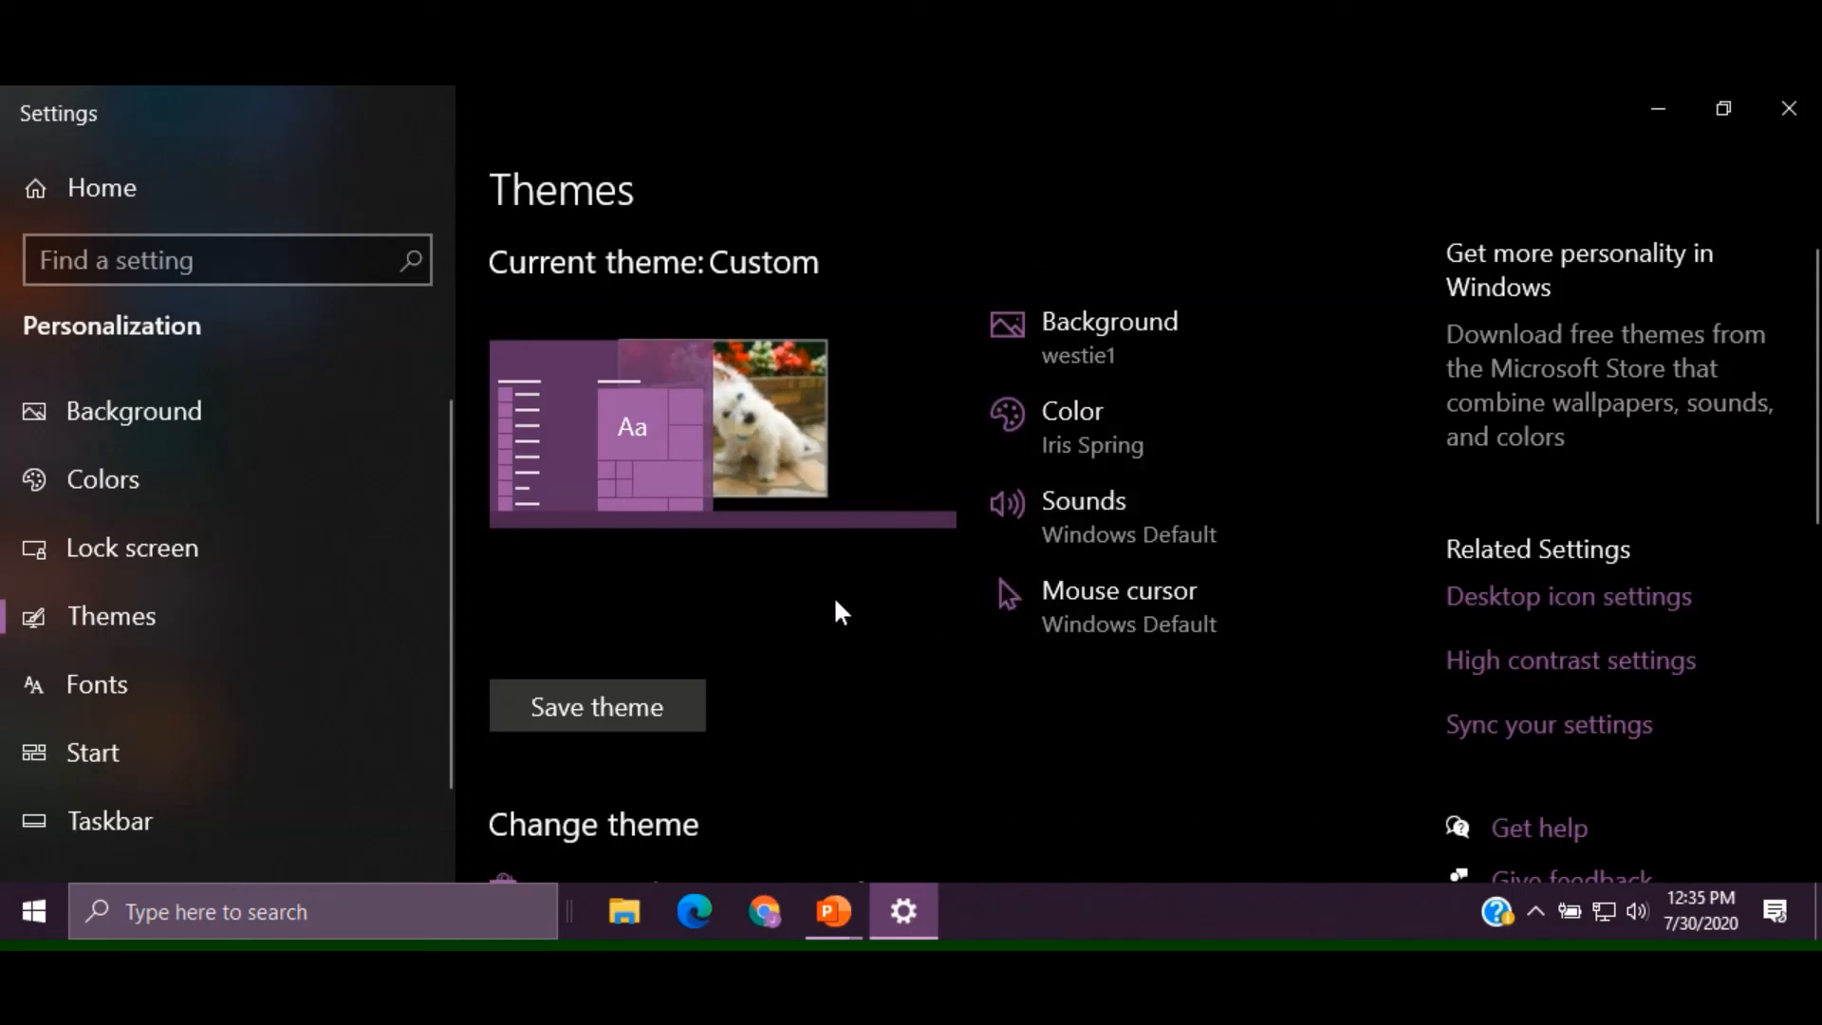
{"action": "scroll", "coordinate": [838, 610], "scroll_direction": "down", "scroll_amount": 3}
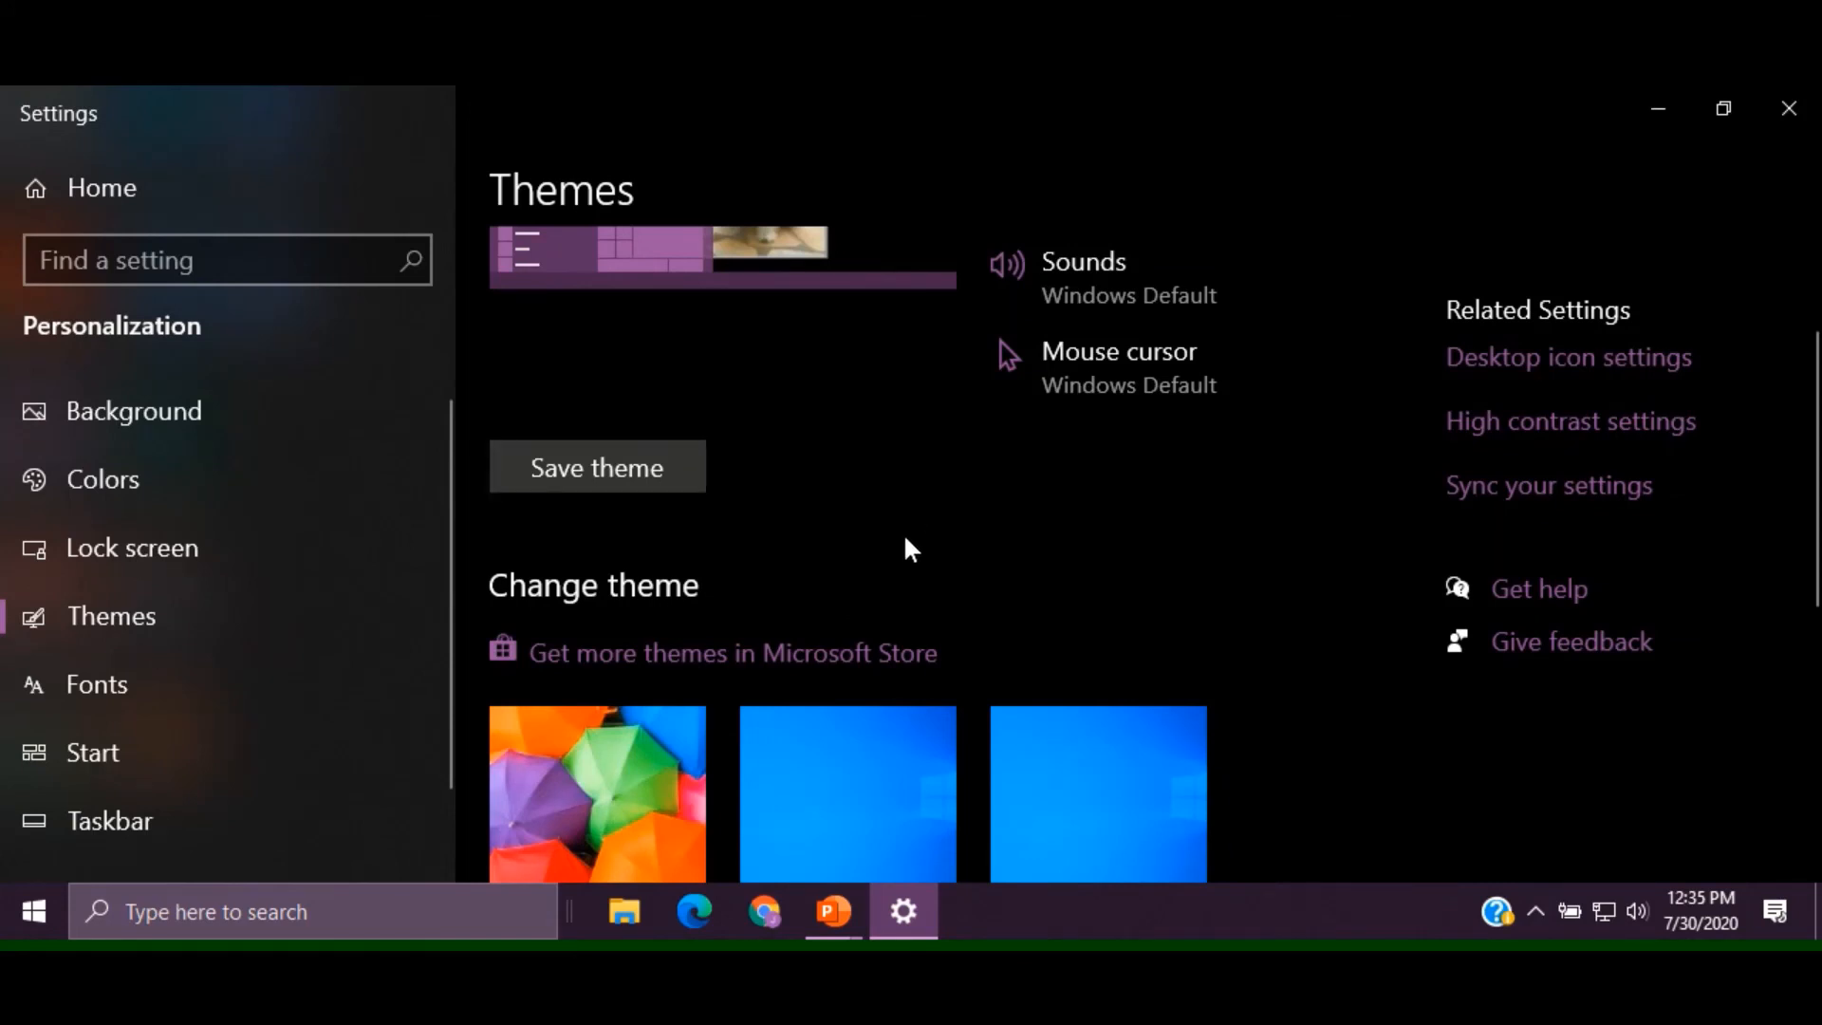
{"action": "scroll", "coordinate": [904, 549], "scroll_direction": "down", "scroll_amount": 2}
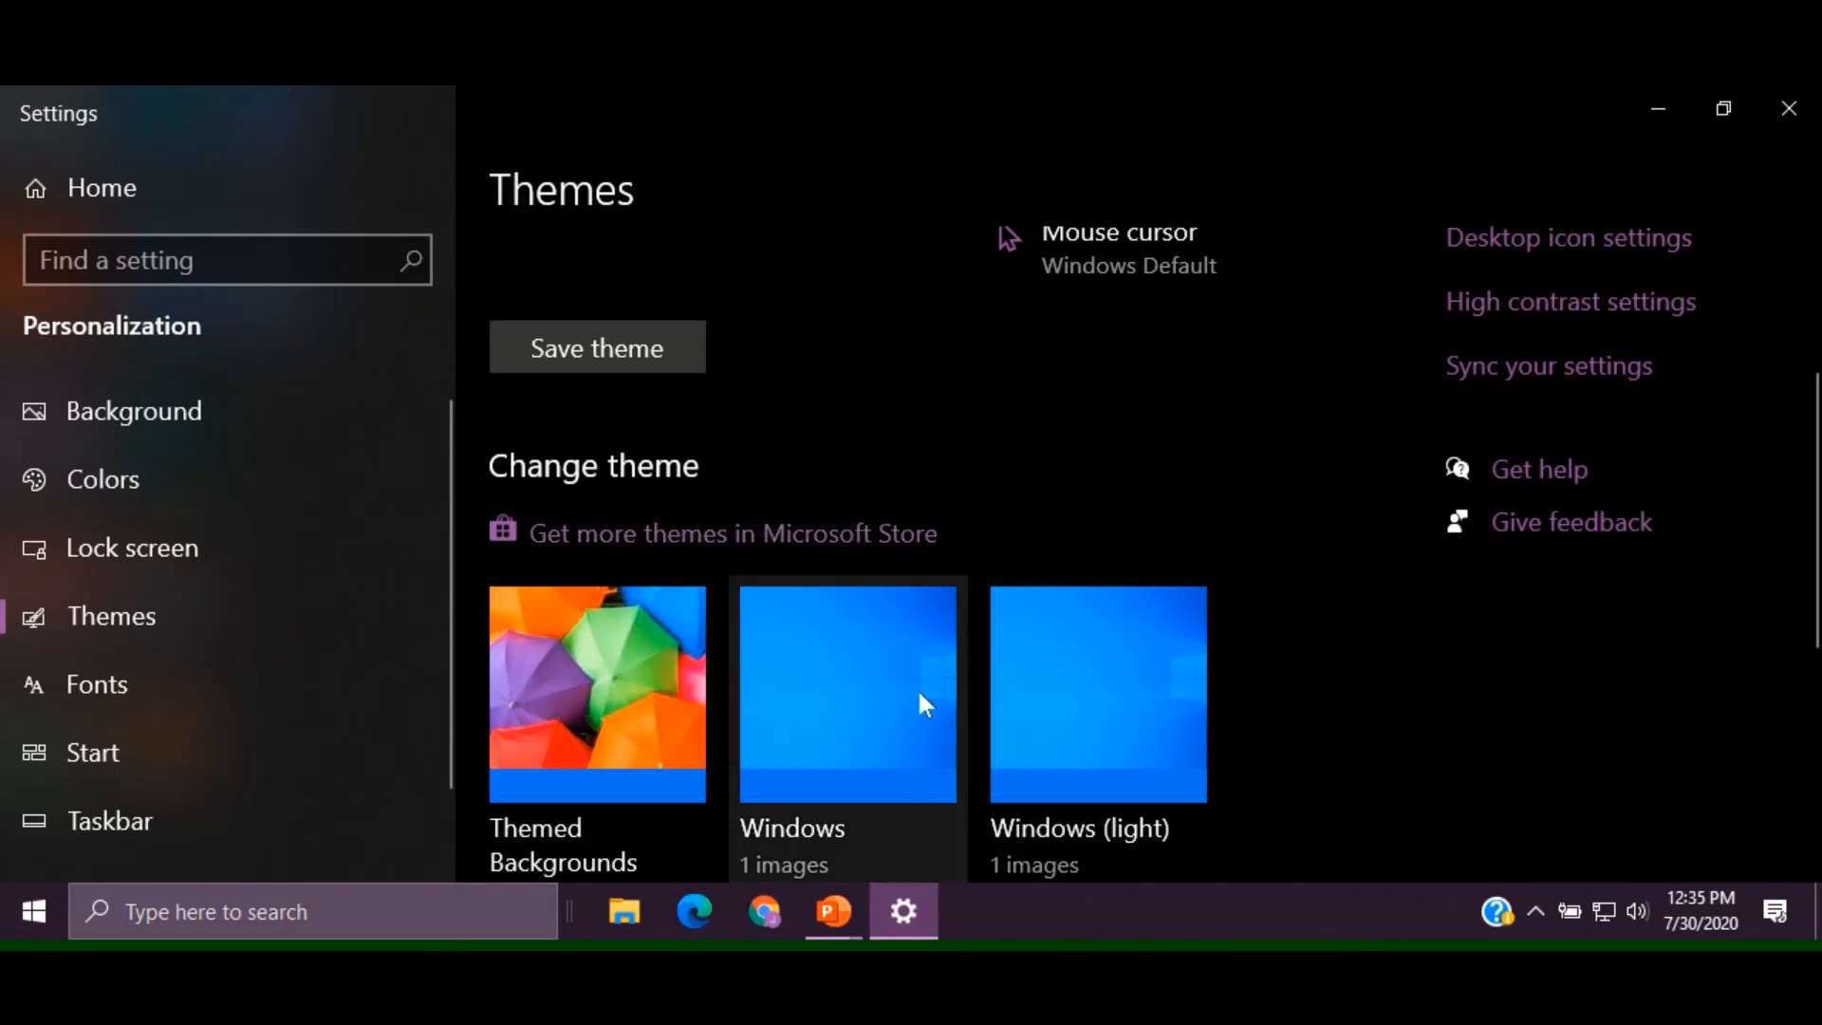
{"action": "scroll", "coordinate": [923, 704], "scroll_direction": "down", "scroll_amount": 5}
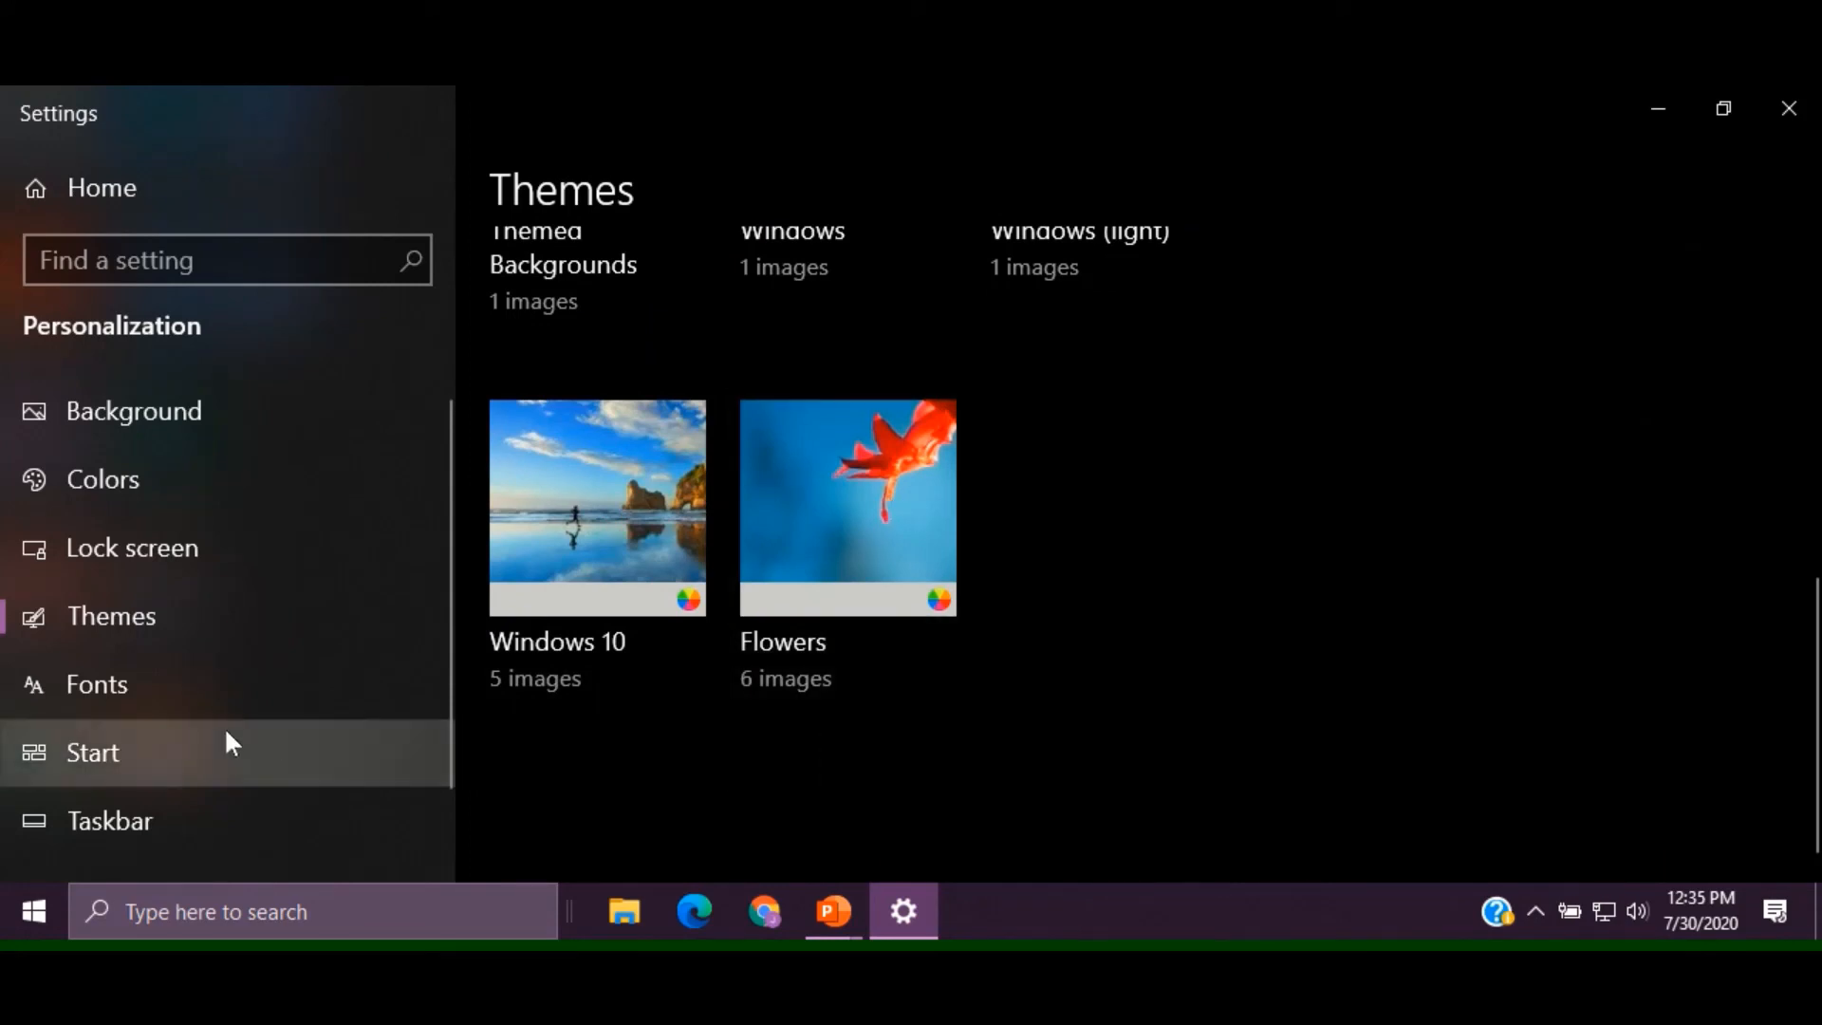
{"action": "left_click", "coordinate": [134, 681]}
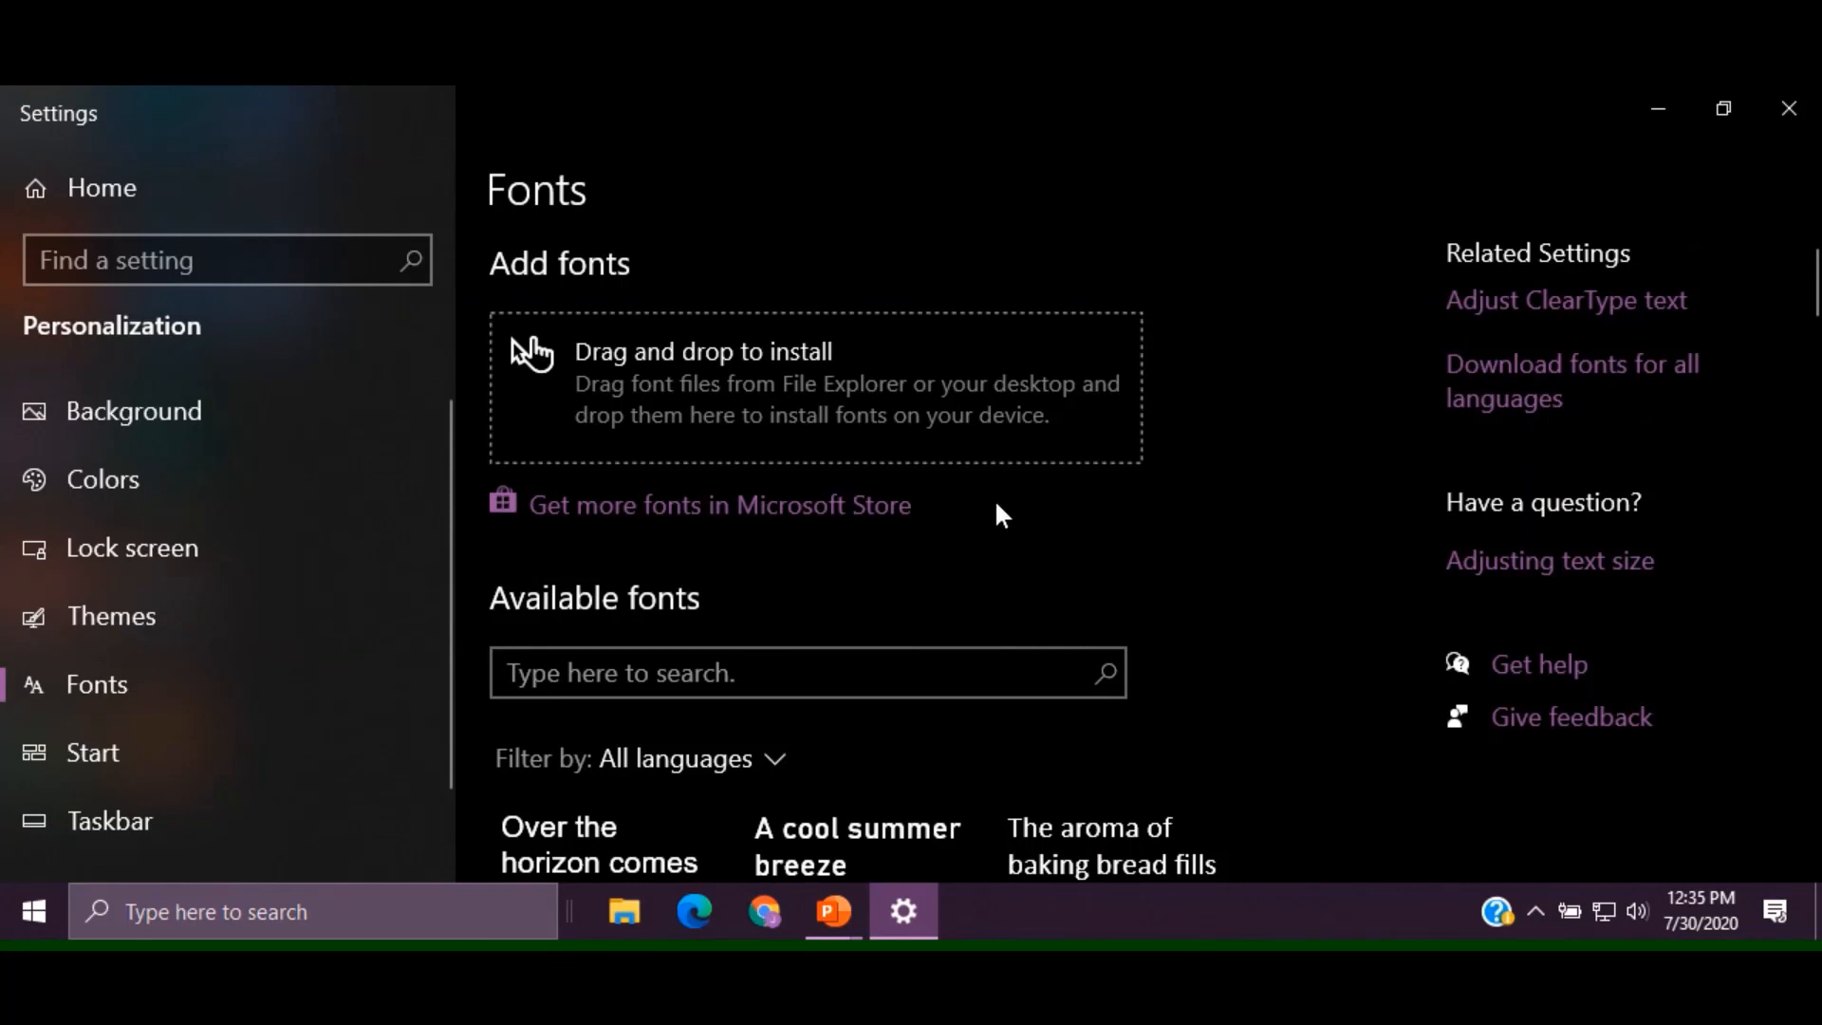
{"action": "scroll", "coordinate": [1006, 520], "scroll_direction": "down", "scroll_amount": 2}
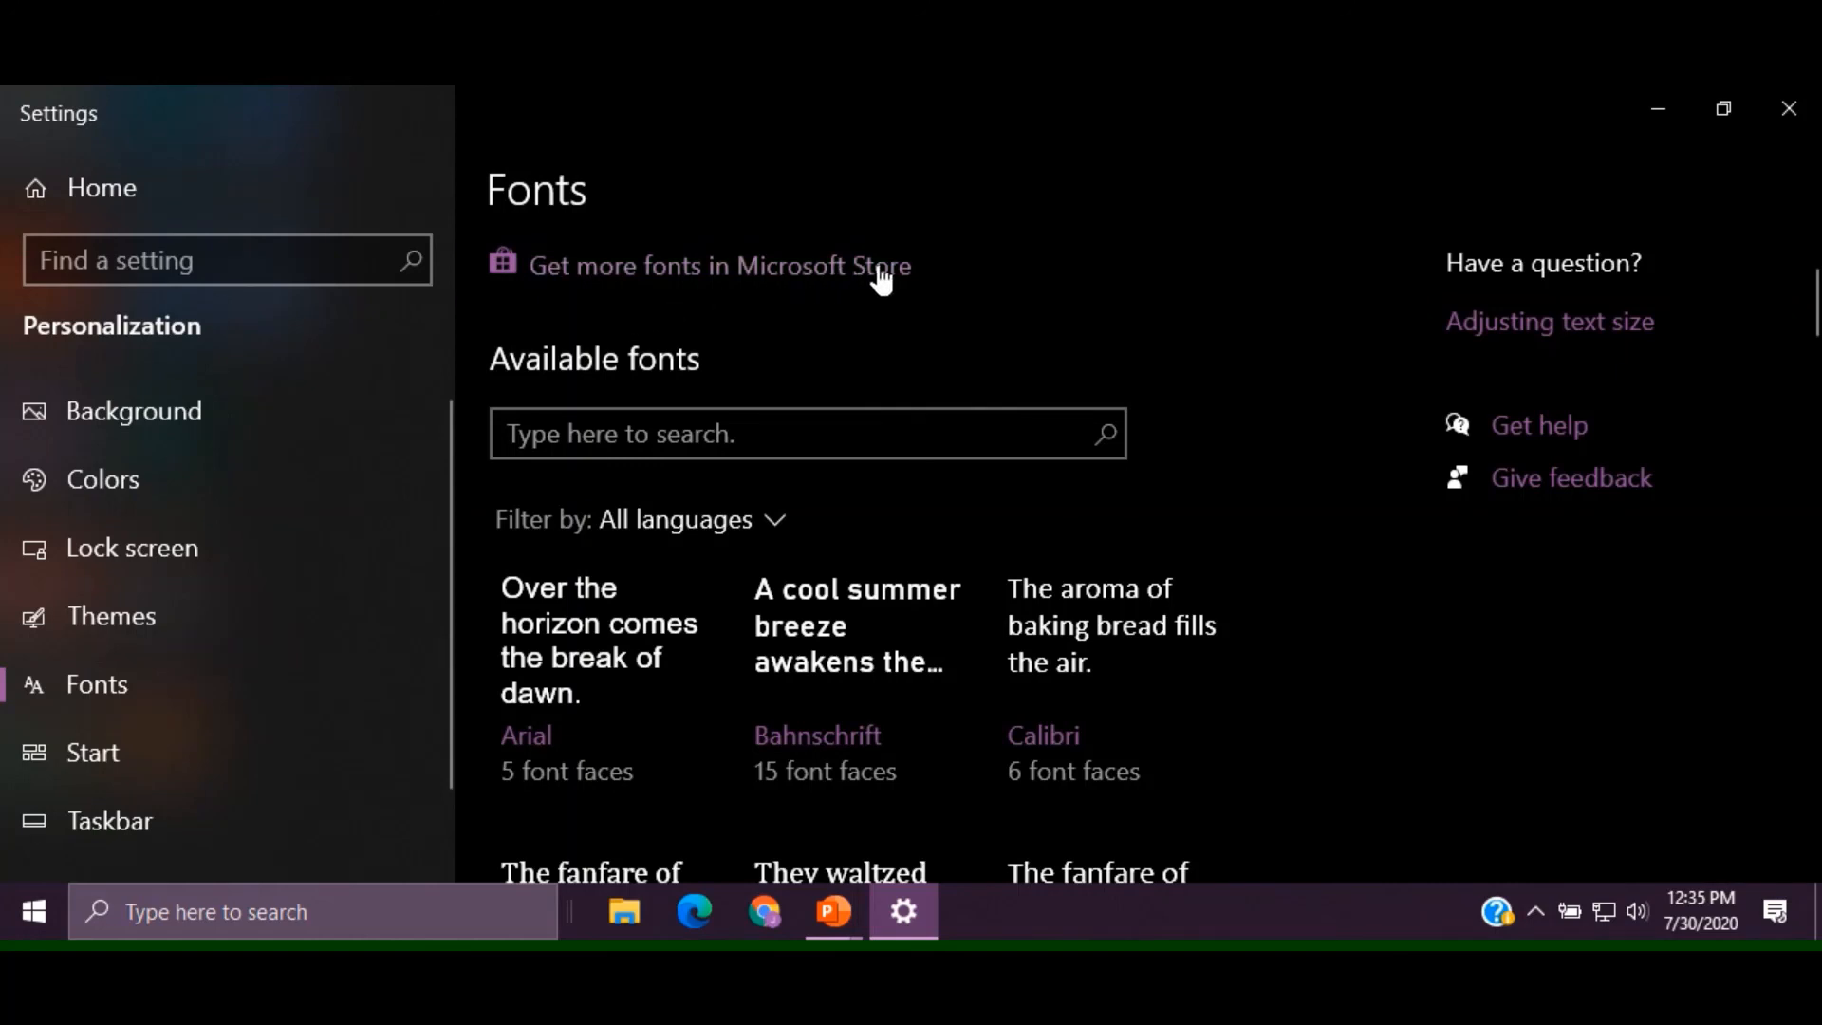
Open the Start settings and review the options for tiles, app list, suggestions, full screen and recently opened items
{"action": "left_click", "coordinate": [82, 748]}
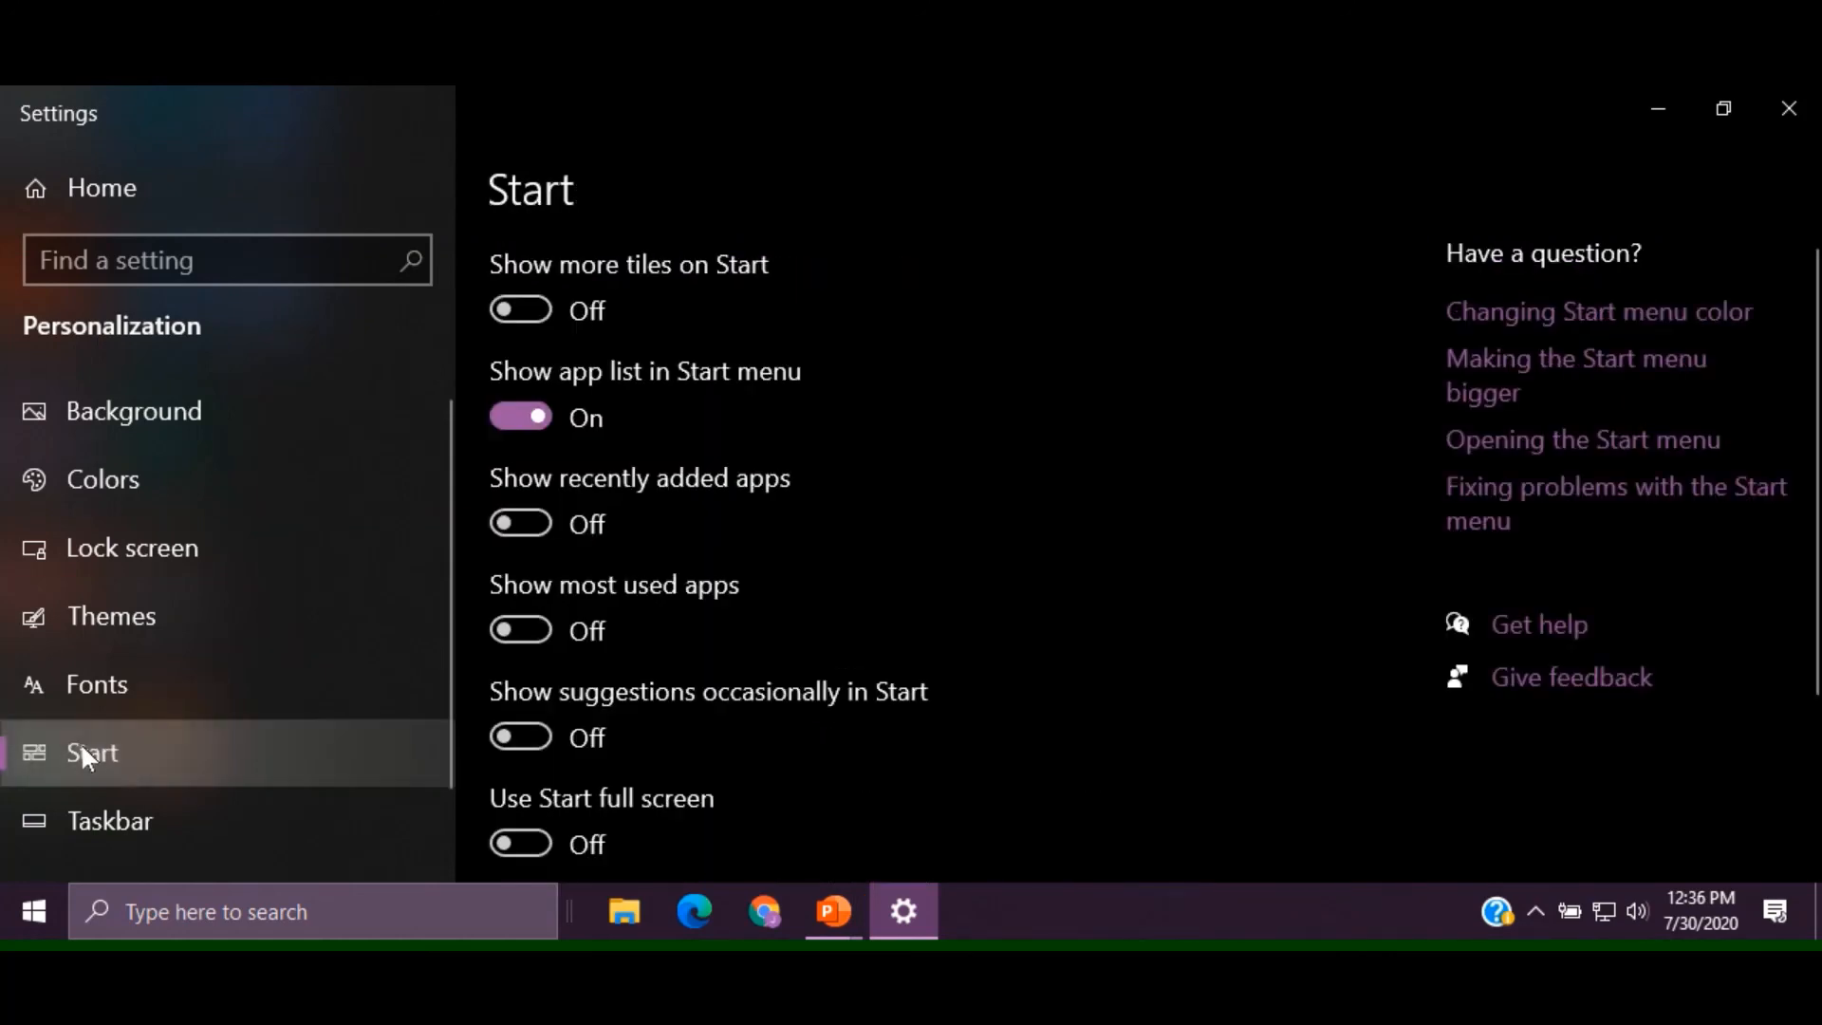
{"action": "scroll", "coordinate": [931, 410], "scroll_direction": "down", "scroll_amount": 3}
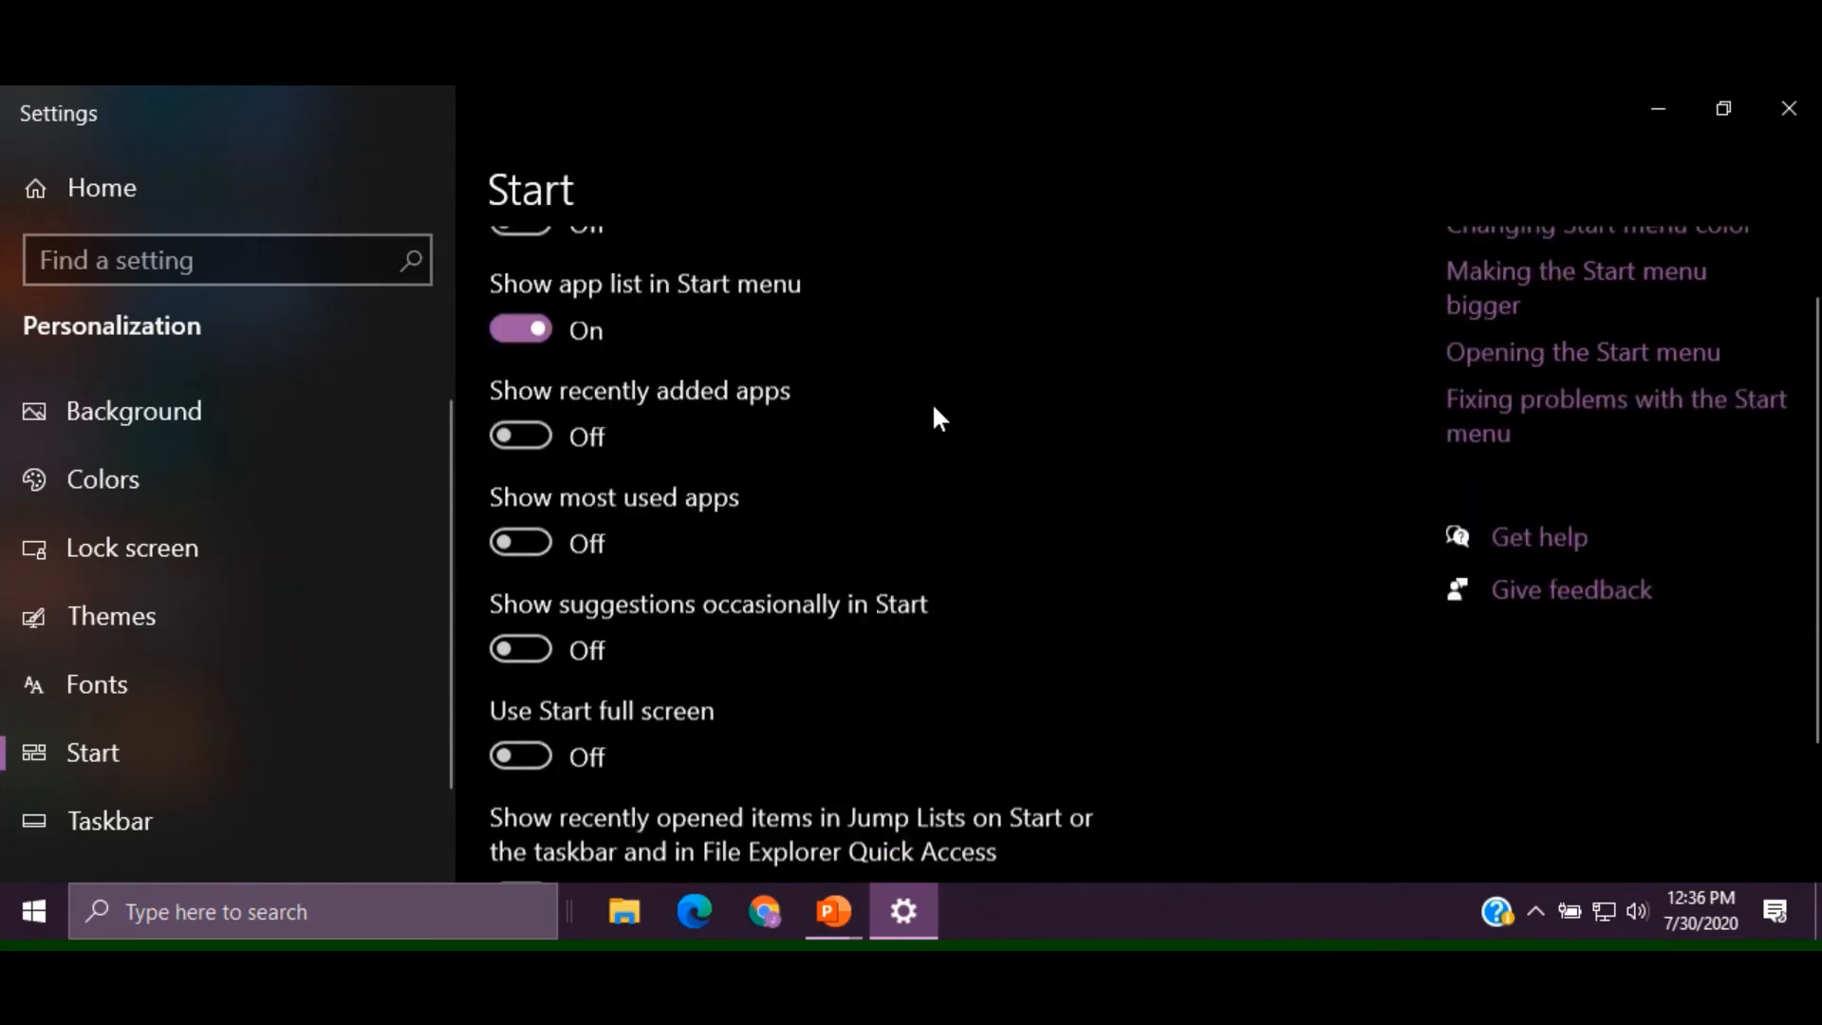
{"action": "scroll", "coordinate": [932, 410], "scroll_direction": "up", "scroll_amount": 1}
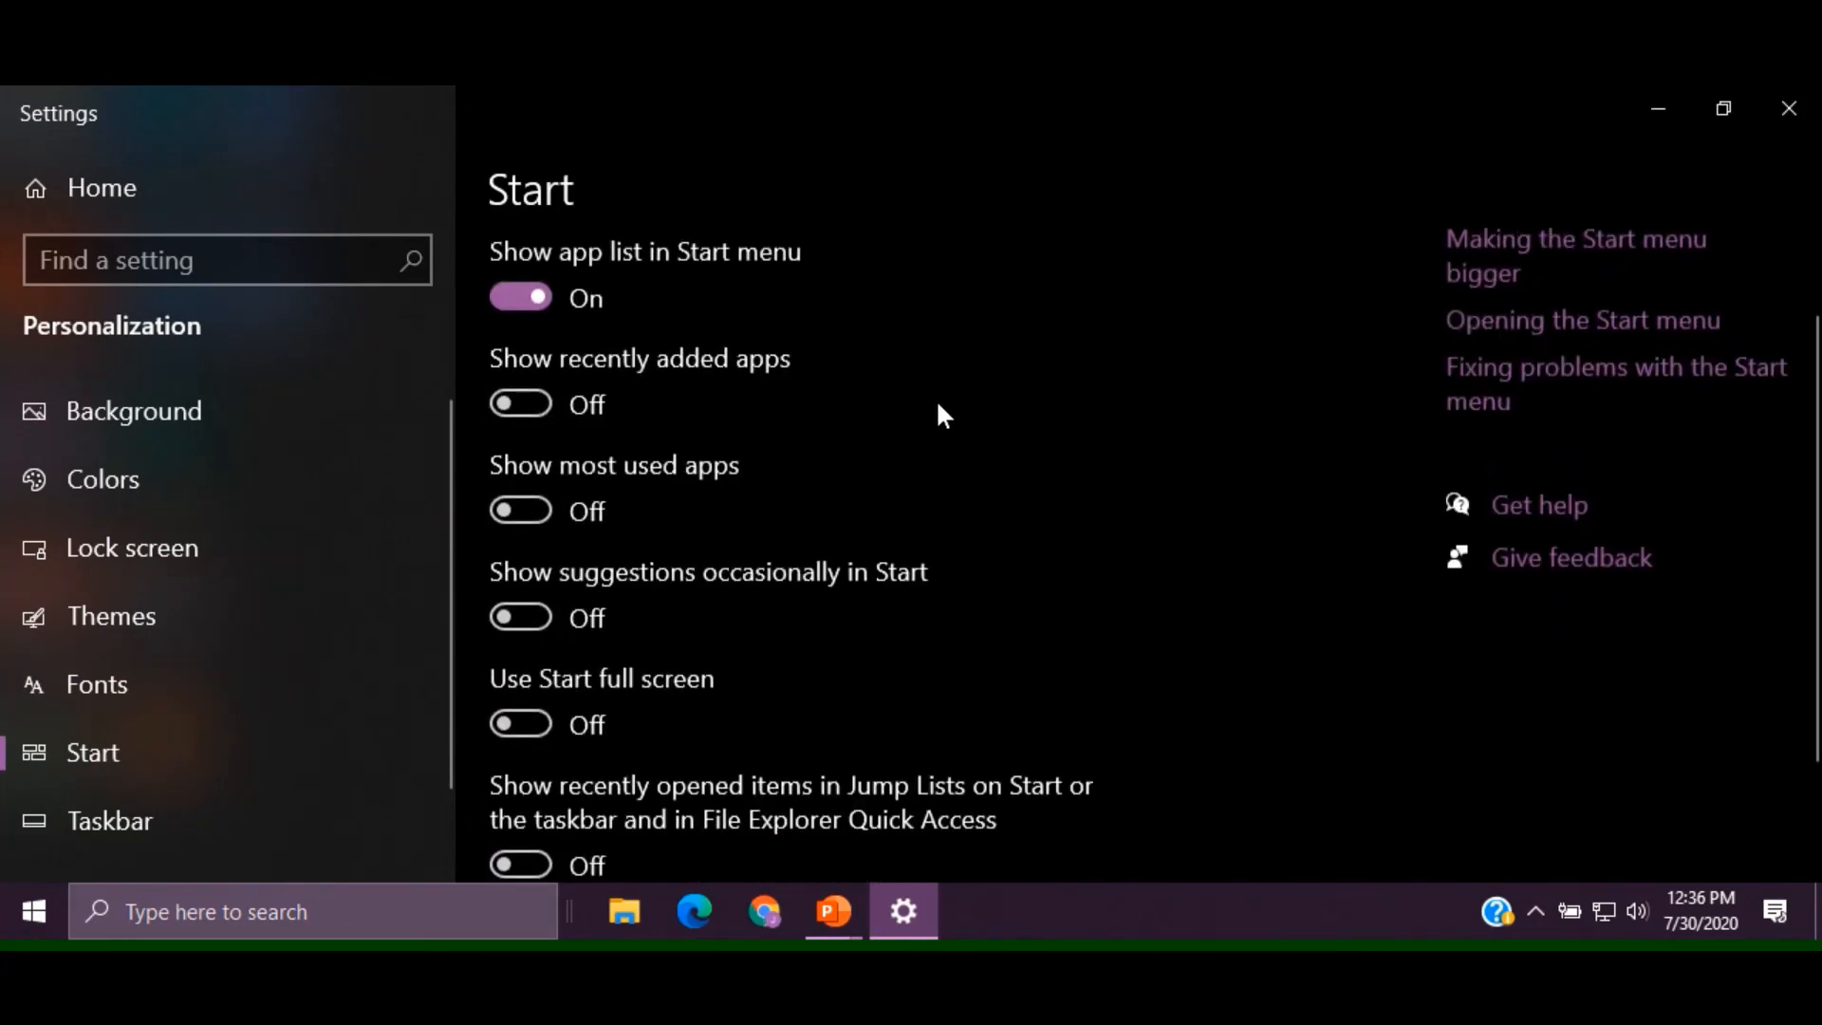
{"action": "scroll", "coordinate": [1041, 500], "scroll_direction": "down", "scroll_amount": 2}
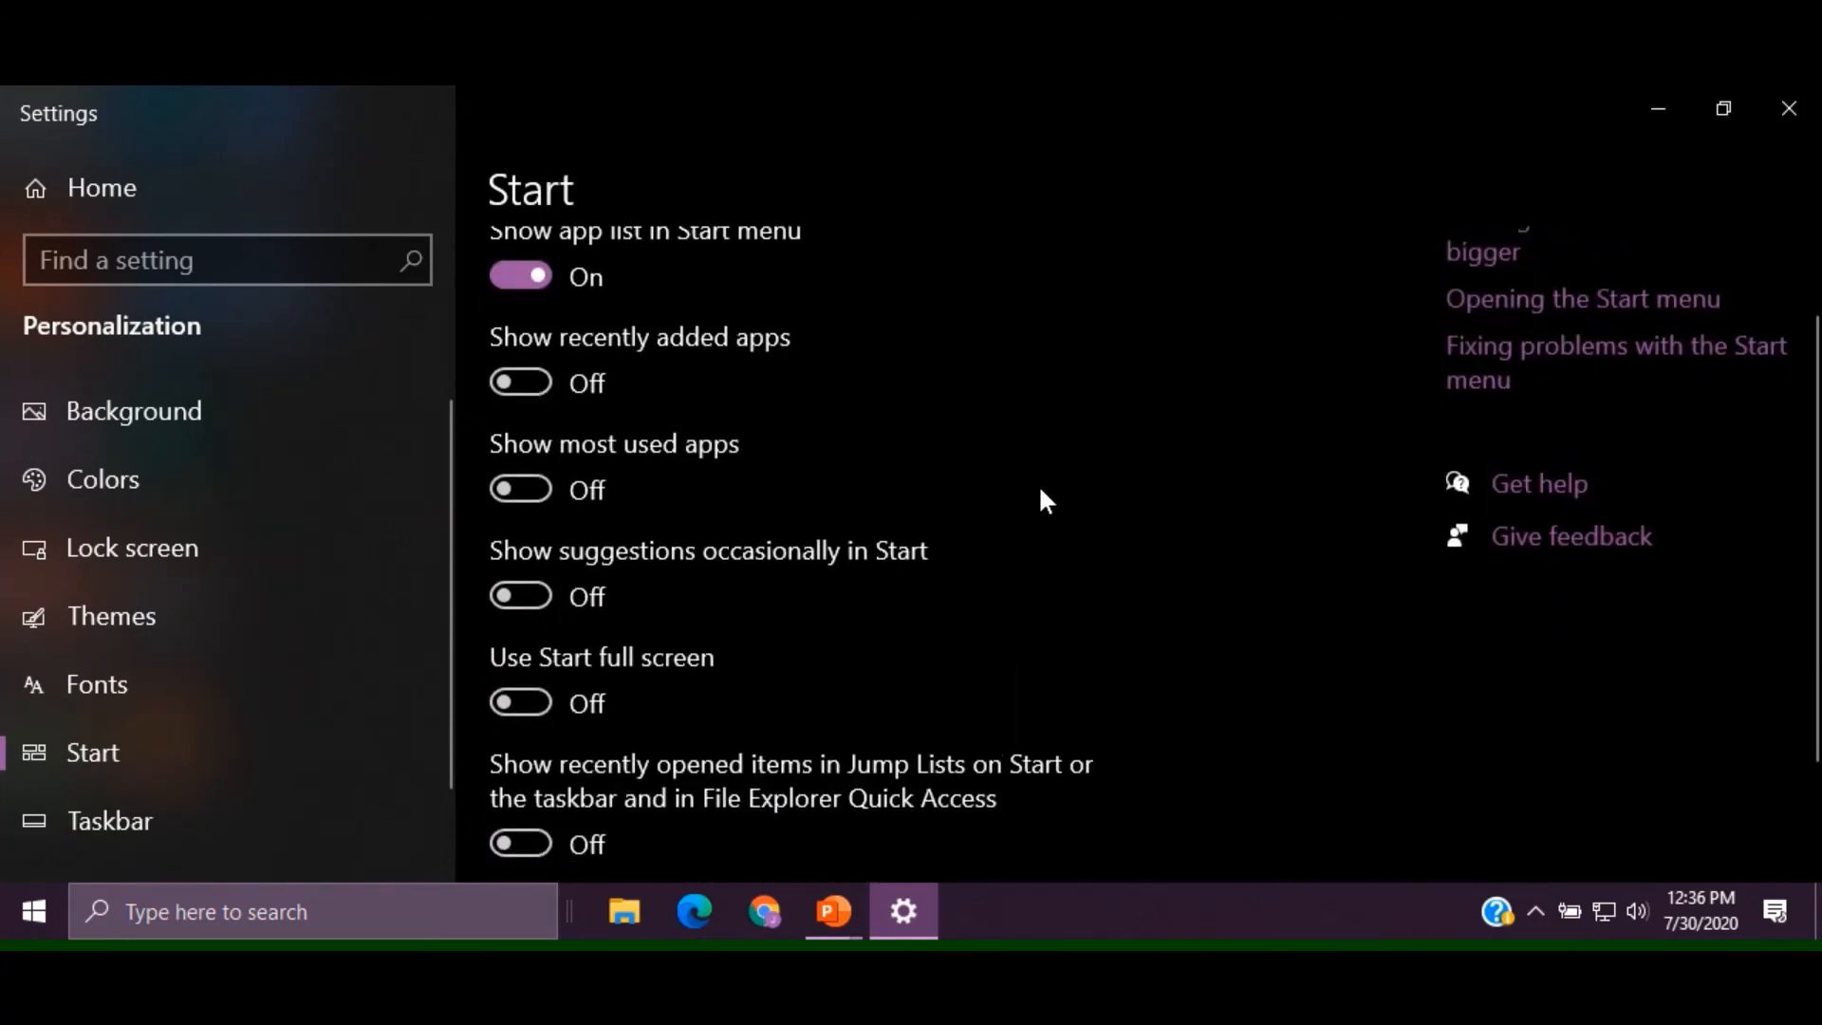
{"action": "scroll", "coordinate": [1044, 501], "scroll_direction": "up", "scroll_amount": 3}
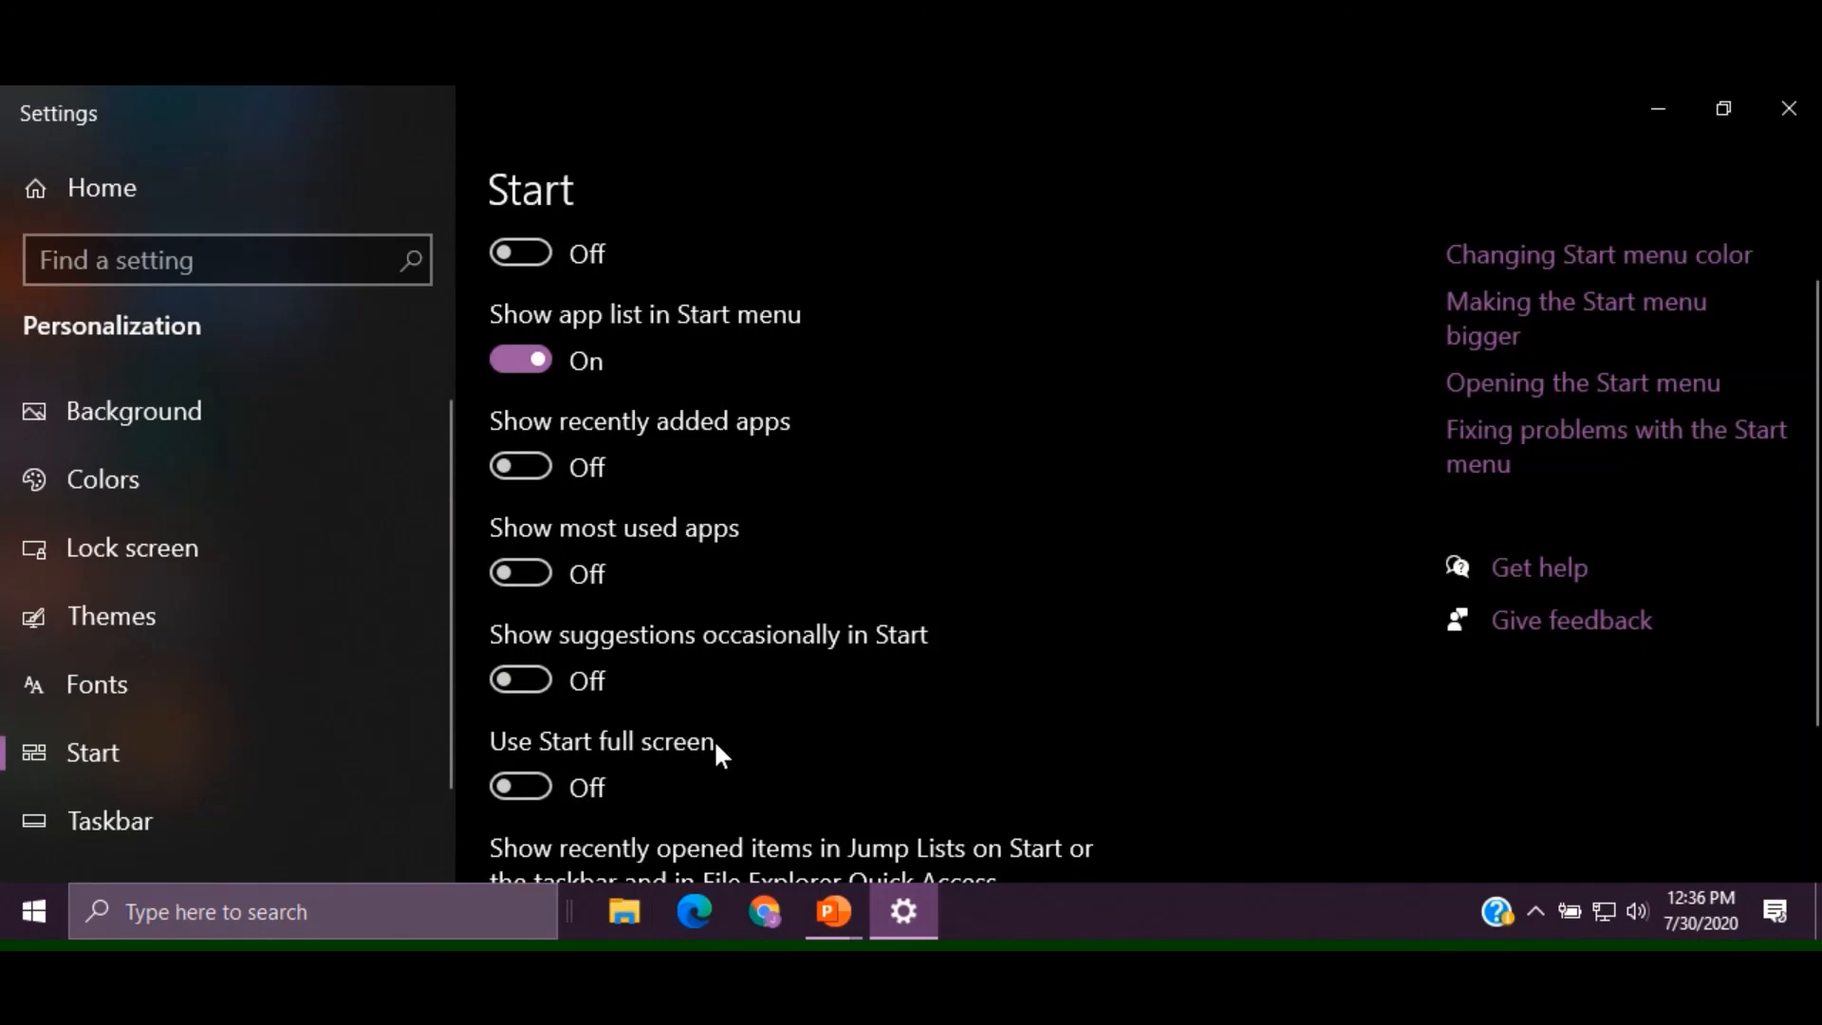
{"action": "scroll", "coordinate": [668, 712], "scroll_direction": "down", "scroll_amount": 2}
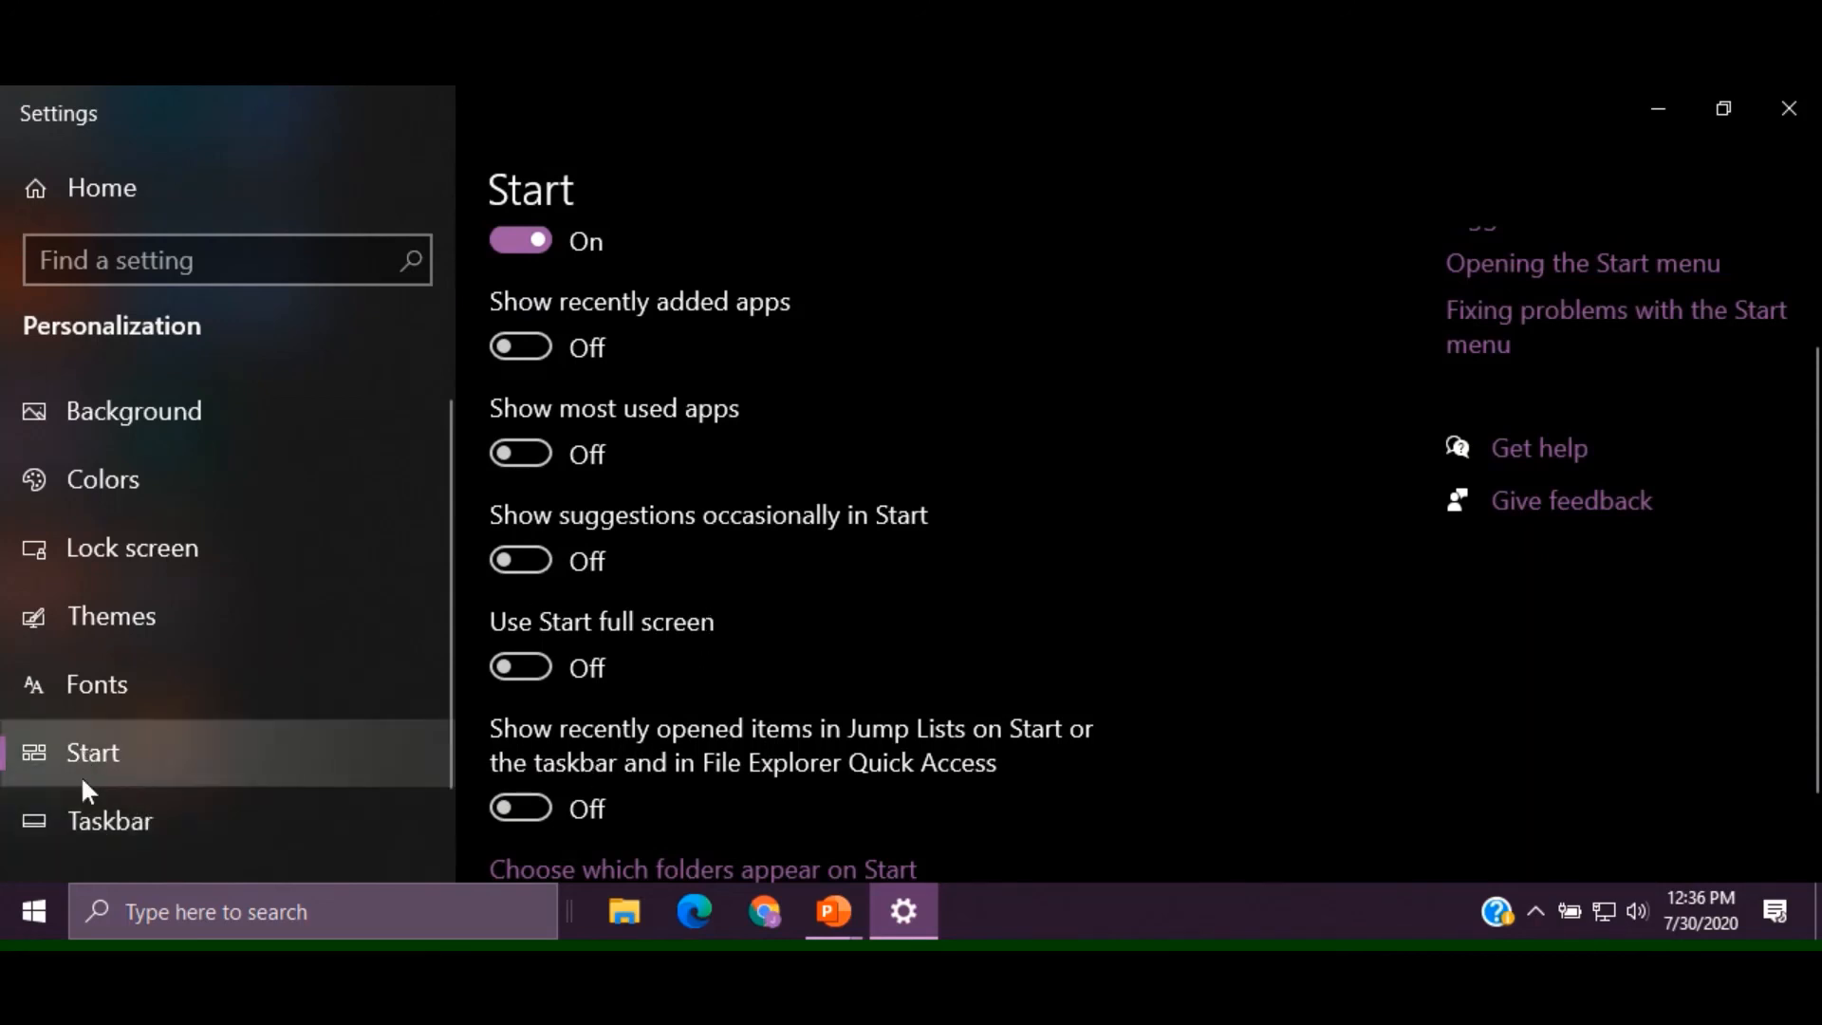
Open the Taskbar settings, review the locking, hiding, location and button-combining options, and close Settings
{"action": "left_click", "coordinate": [93, 817]}
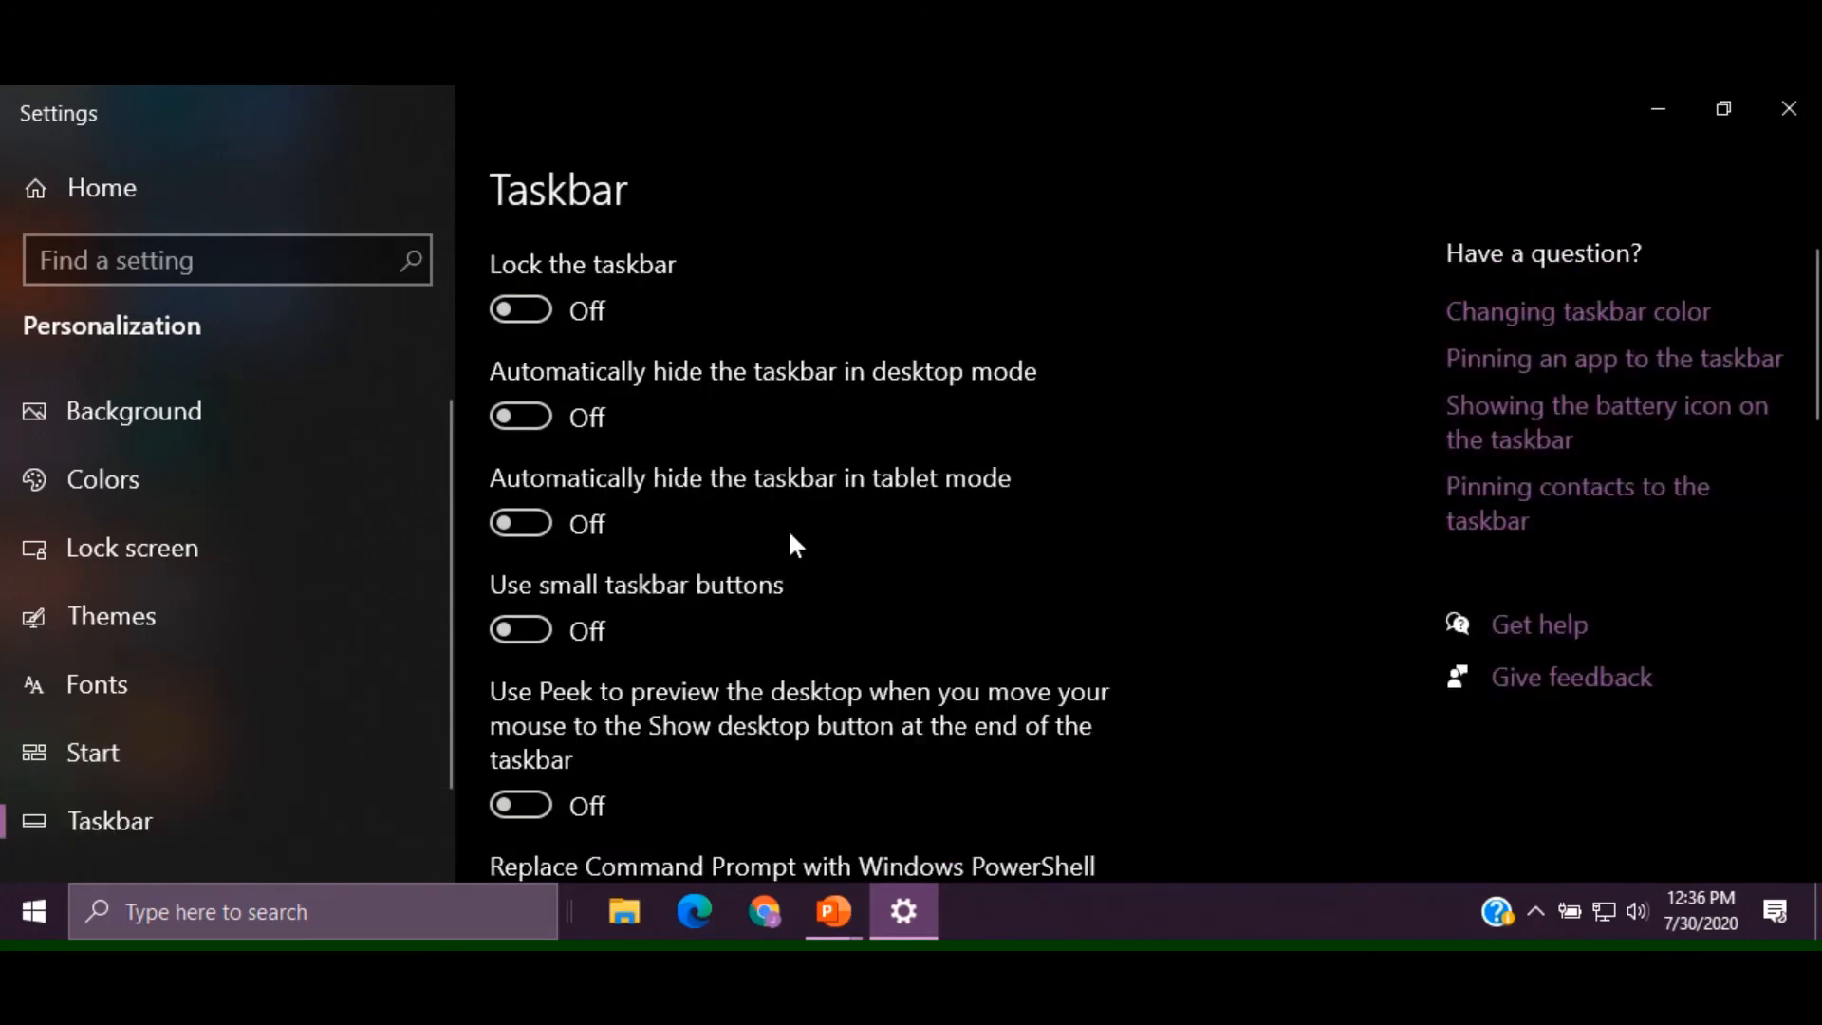
{"action": "scroll", "coordinate": [1106, 285], "scroll_direction": "down", "scroll_amount": 5}
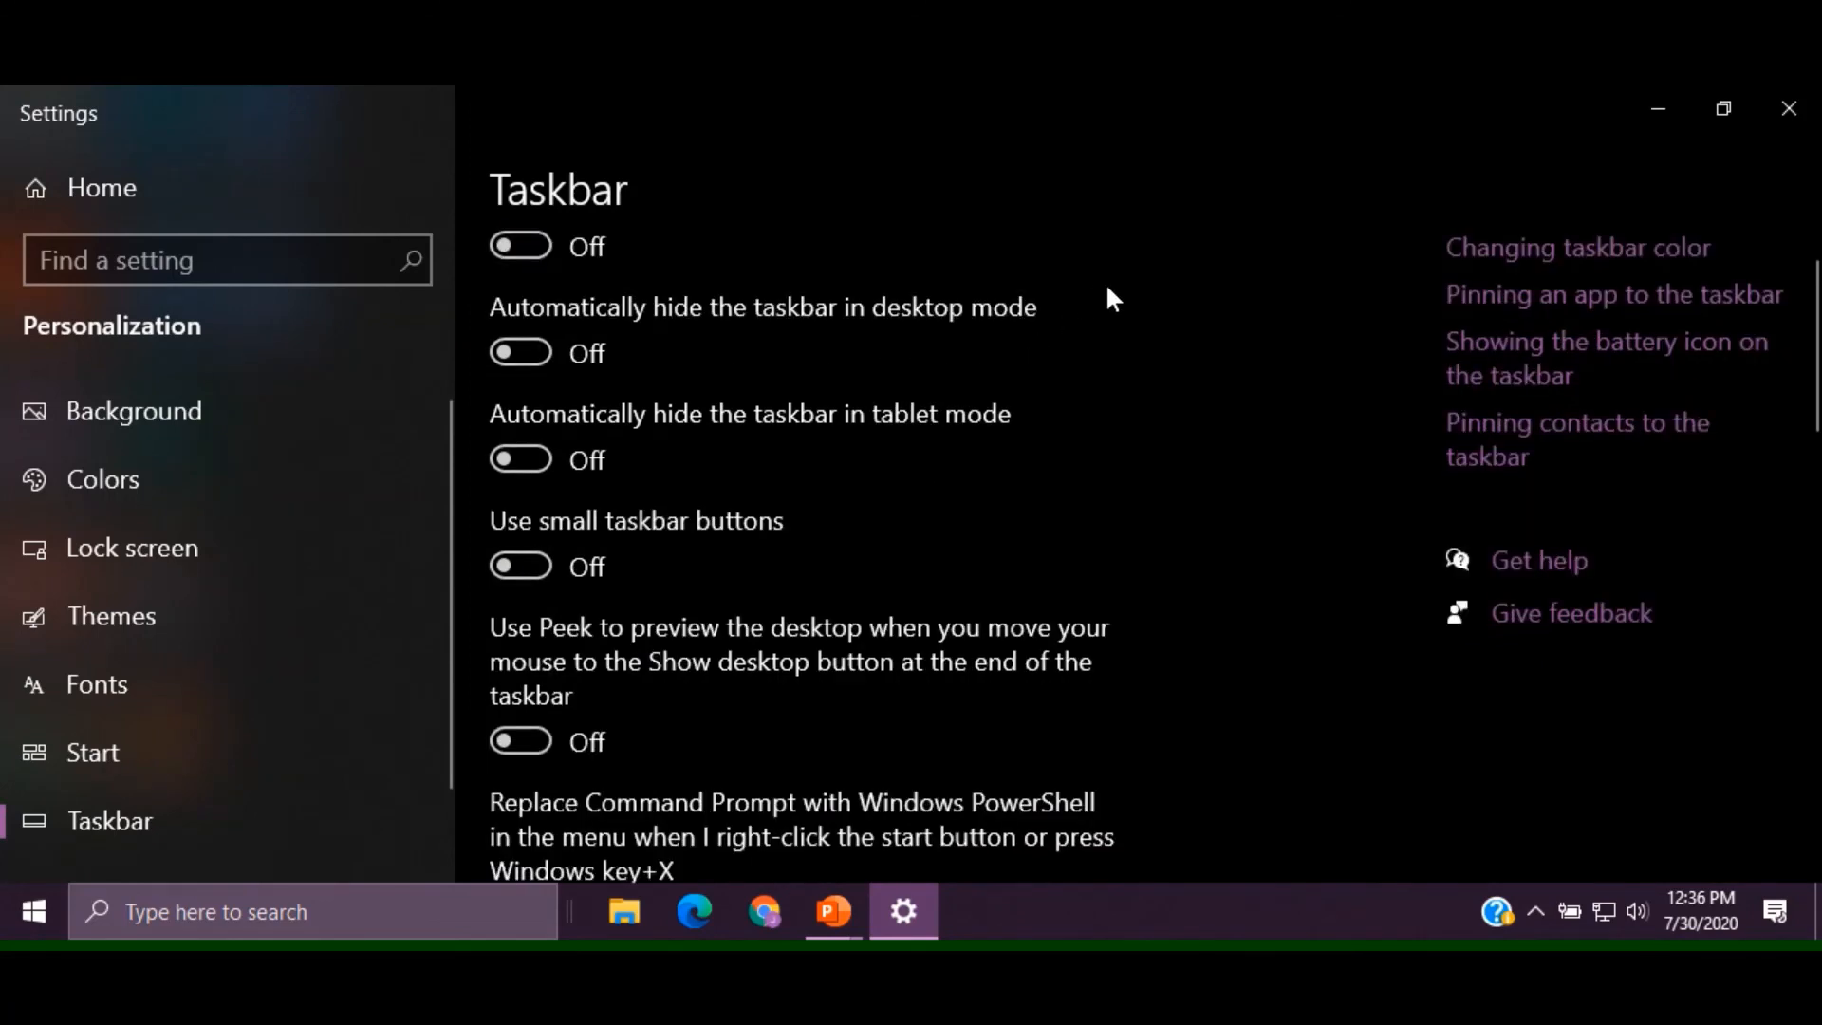
{"action": "scroll", "coordinate": [1108, 290], "scroll_direction": "down", "scroll_amount": 5}
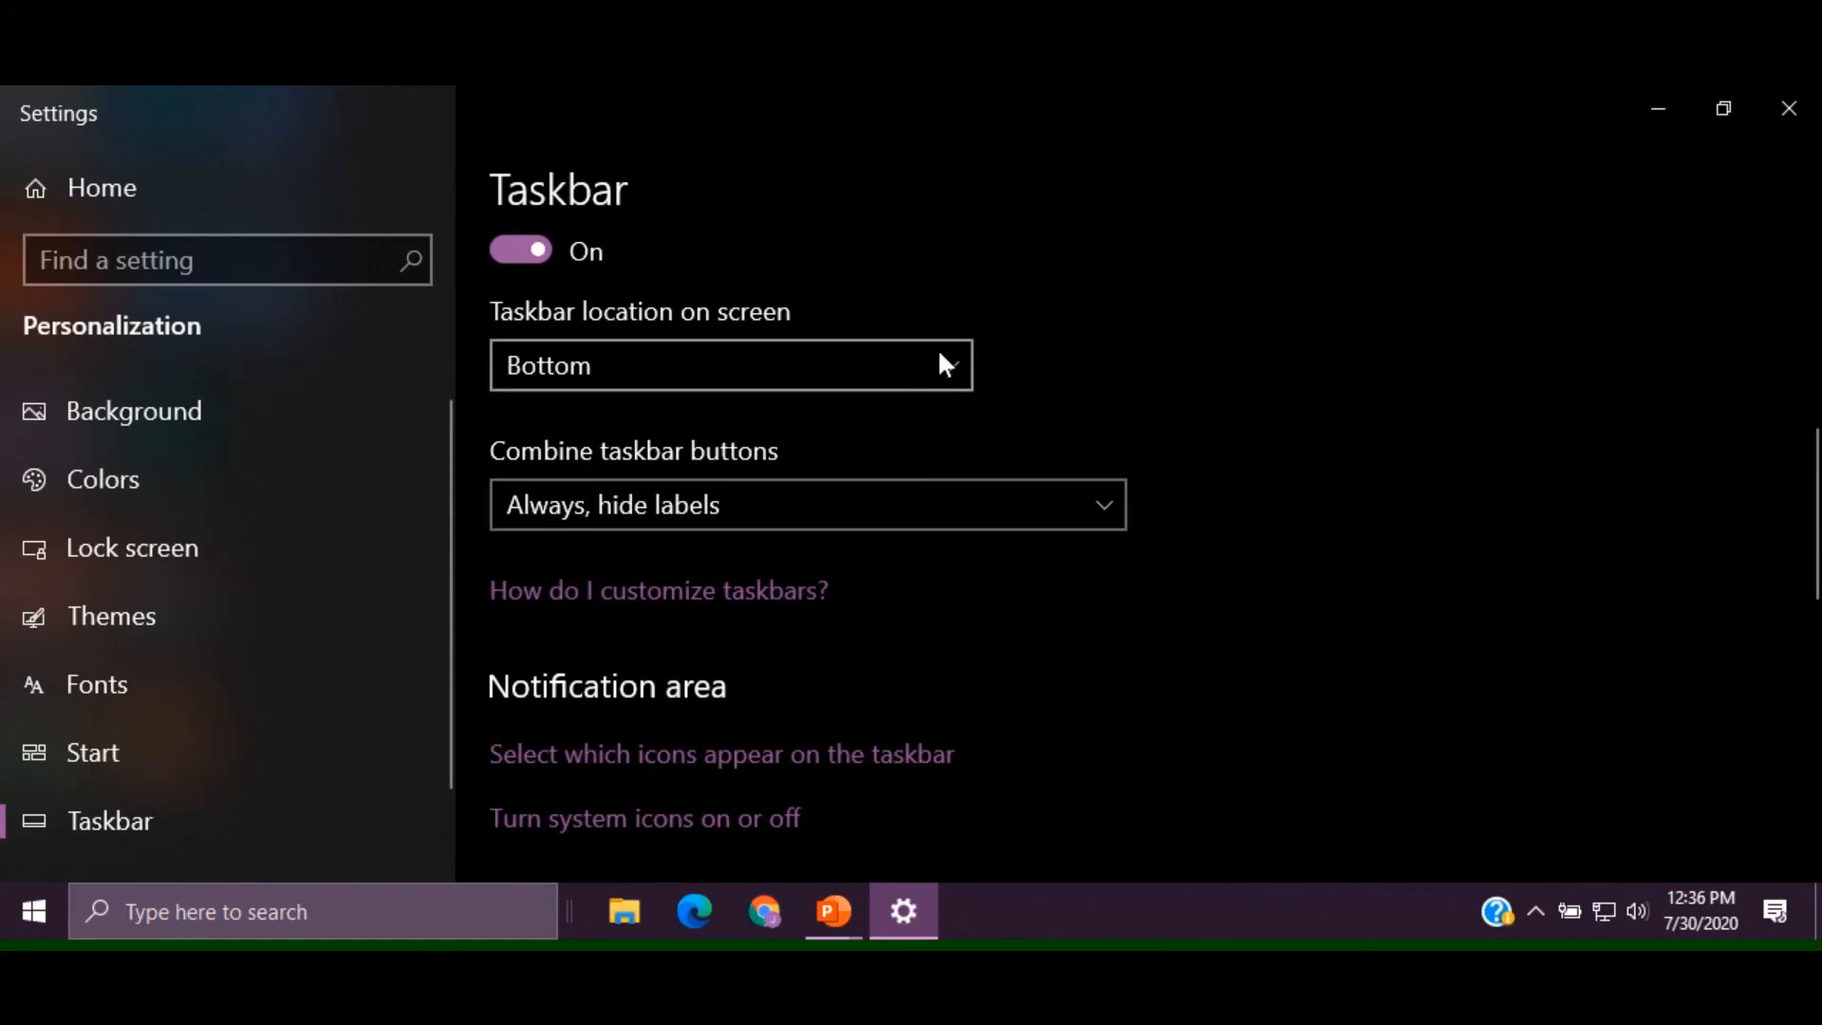
{"action": "scroll", "coordinate": [1197, 322], "scroll_direction": "up", "scroll_amount": 6}
{"action": "scroll", "coordinate": [1182, 330], "scroll_direction": "up", "scroll_amount": 4}
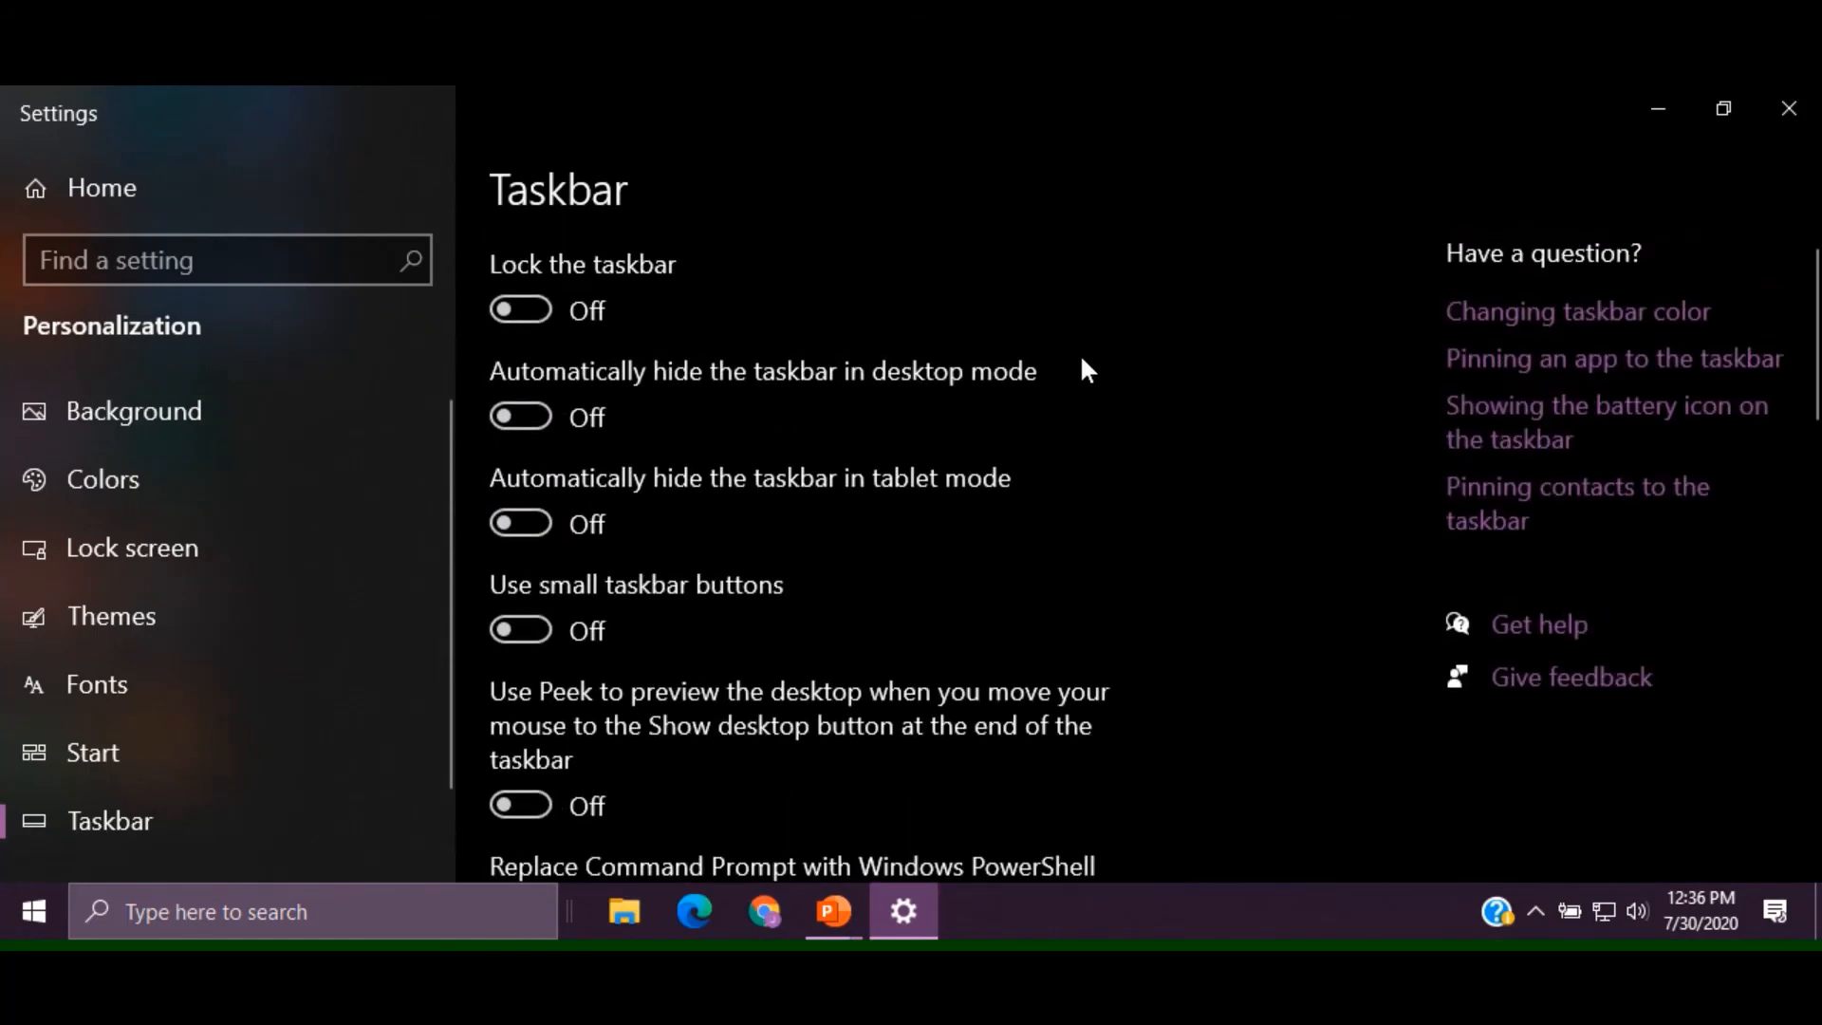
{"action": "left_click", "coordinate": [1791, 110]}
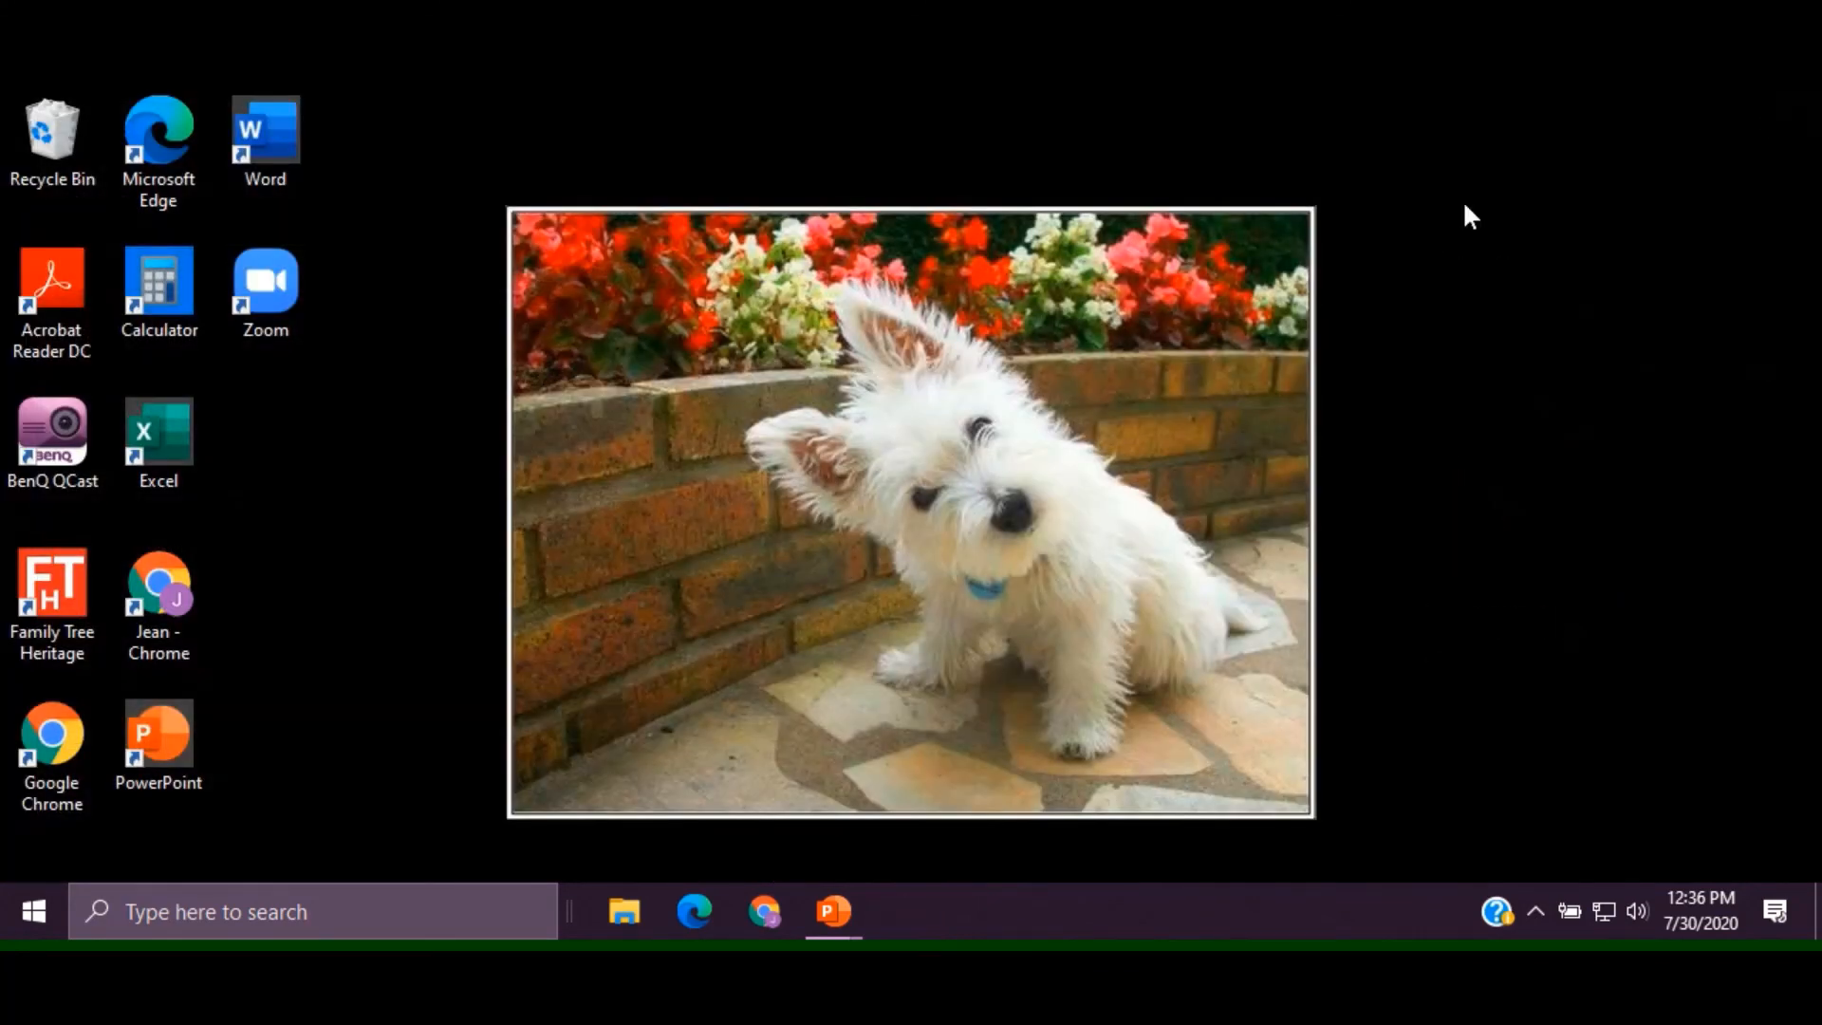